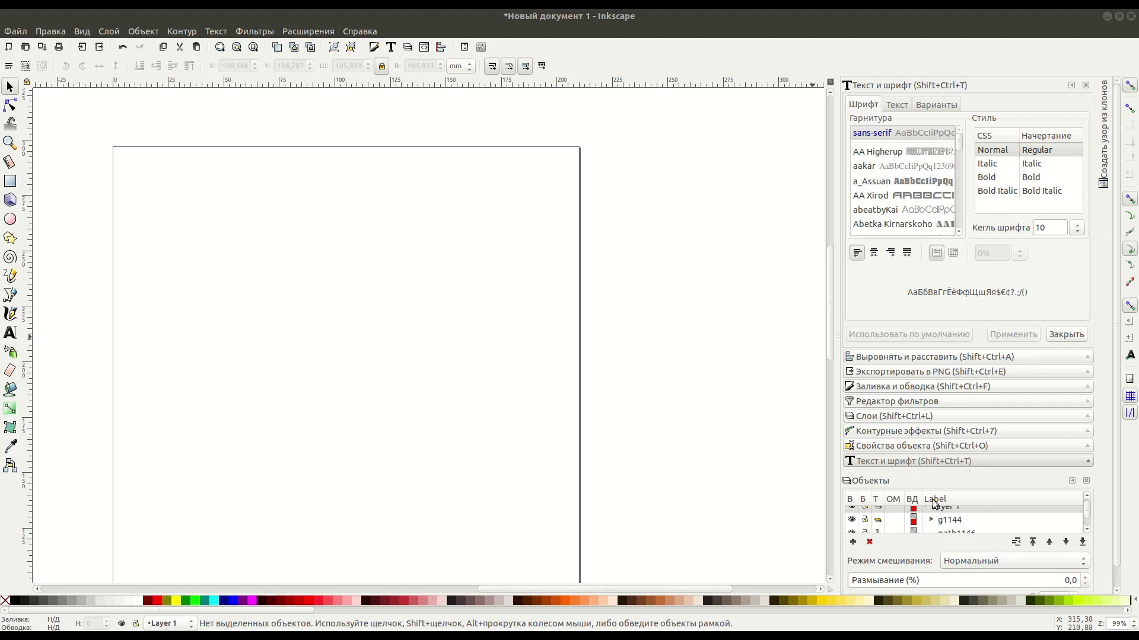
- Import the unicorn through company car logo image files together with Ctrl+I
left_click(83, 52)
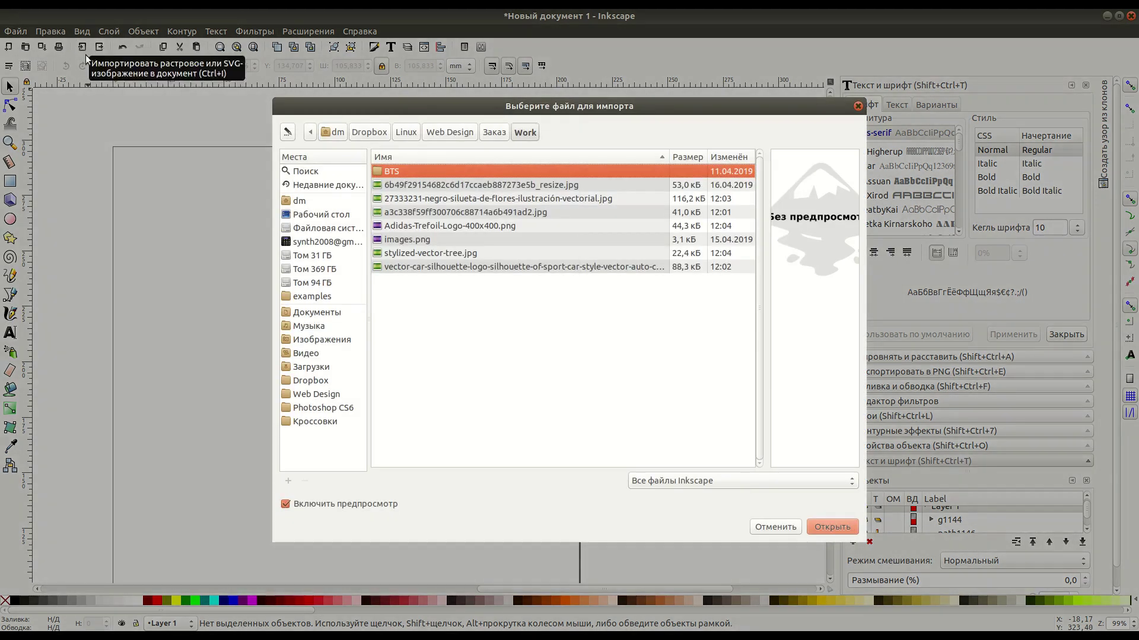
left_click(403, 188)
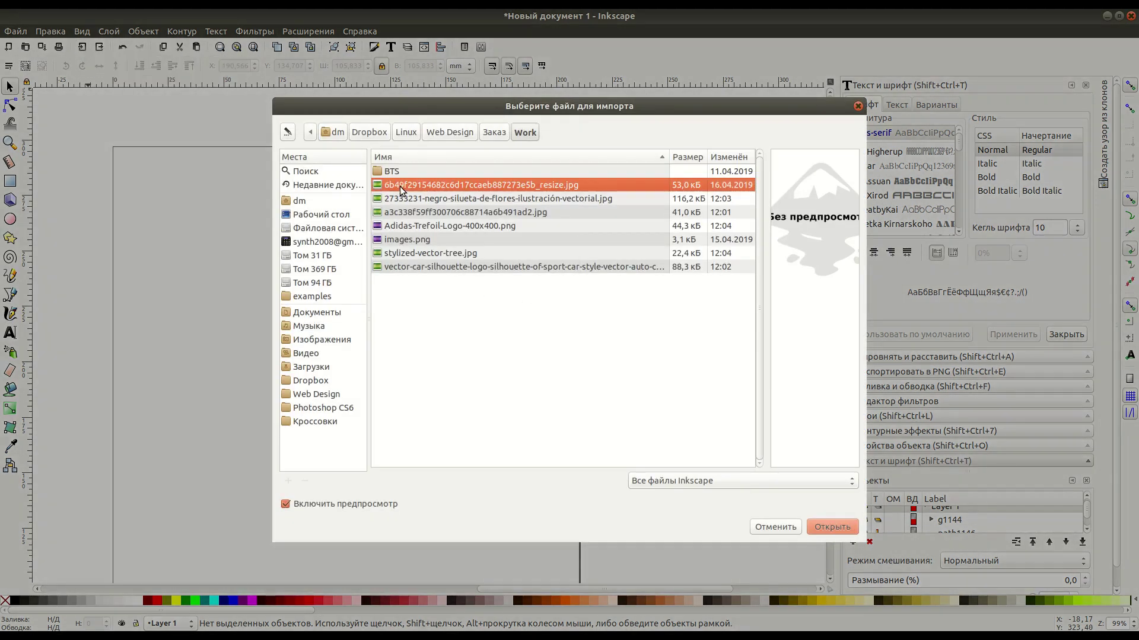
left_click(429, 267, "shift")
left_click(830, 527)
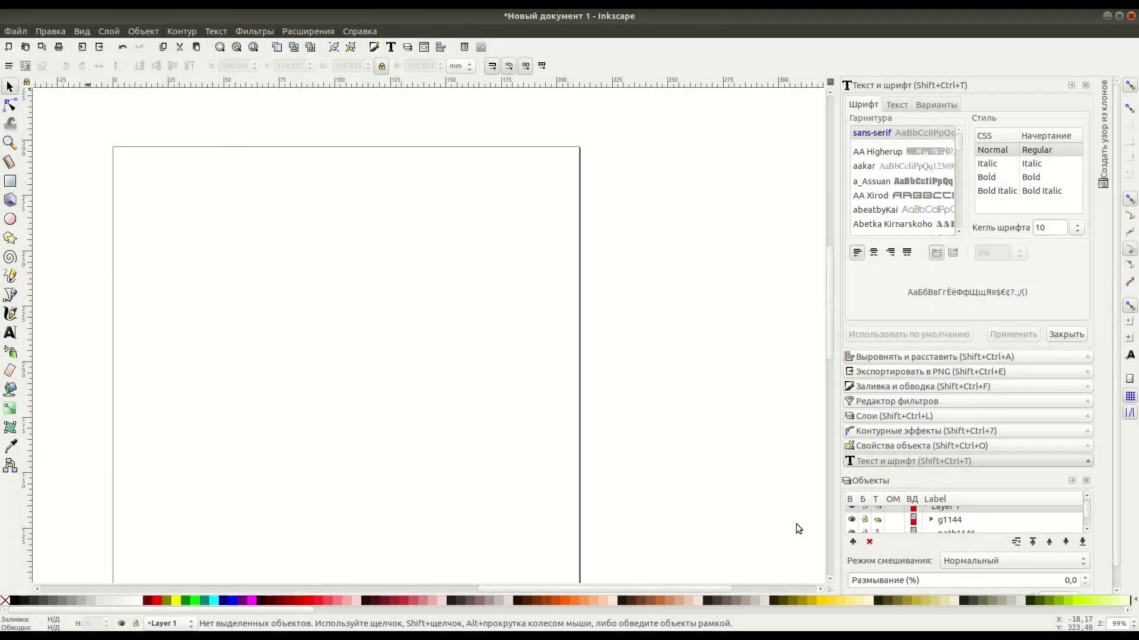
- Confirm embedding for the unicorn, flower, car, adidas, tree and company logo images
left_click_drag(157, 23, 233, 85)
left_click(281, 235)
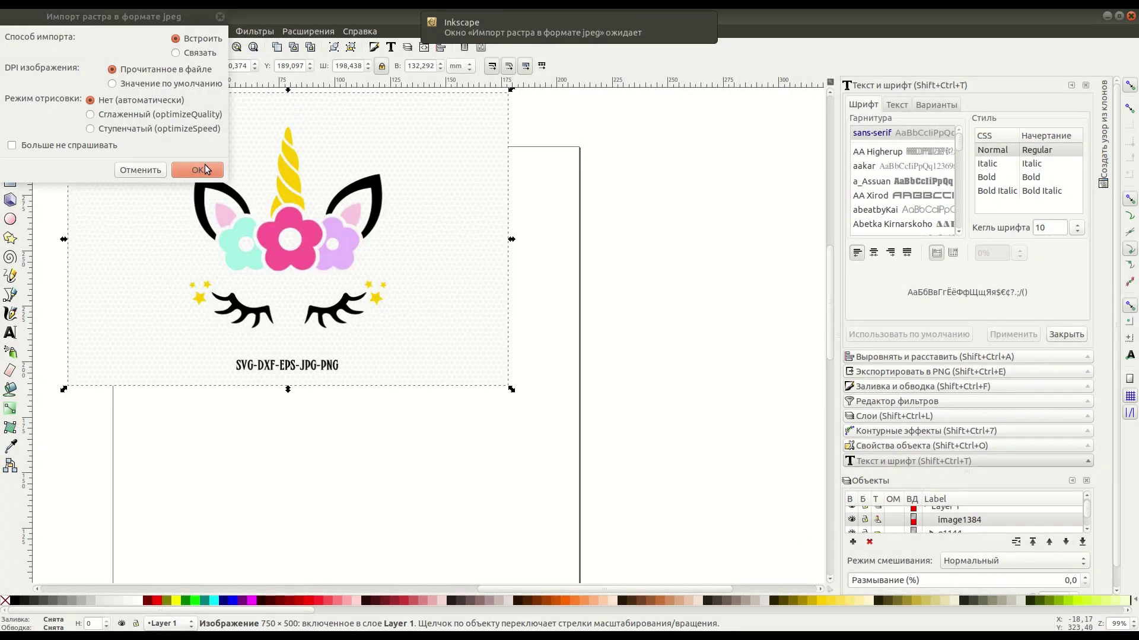
left_click(209, 169)
left_click(197, 176)
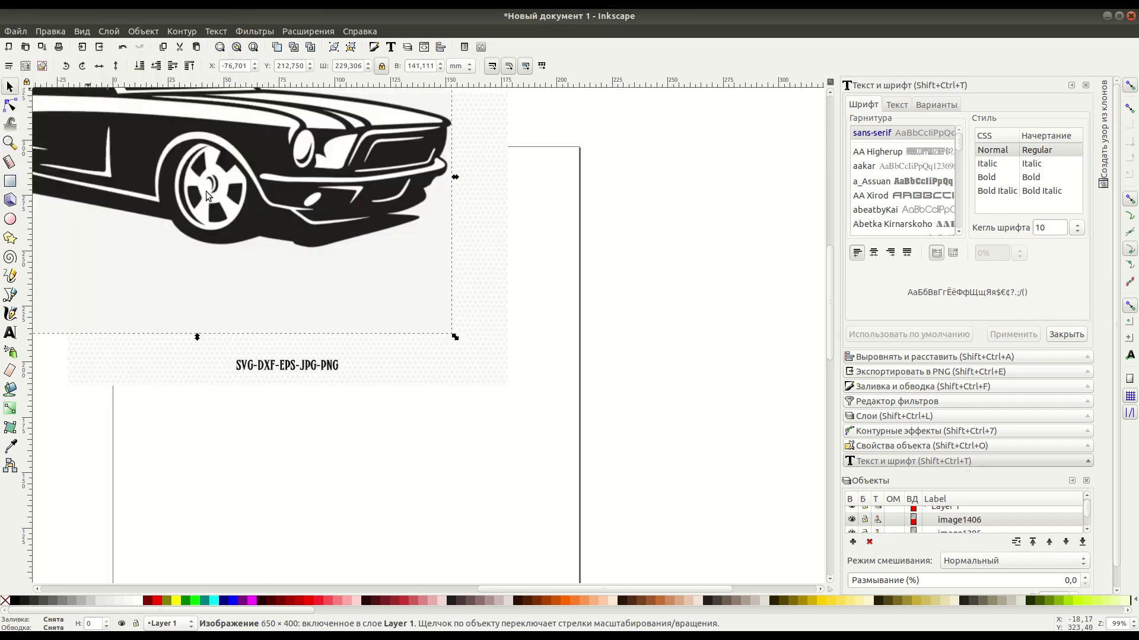
left_click(199, 172)
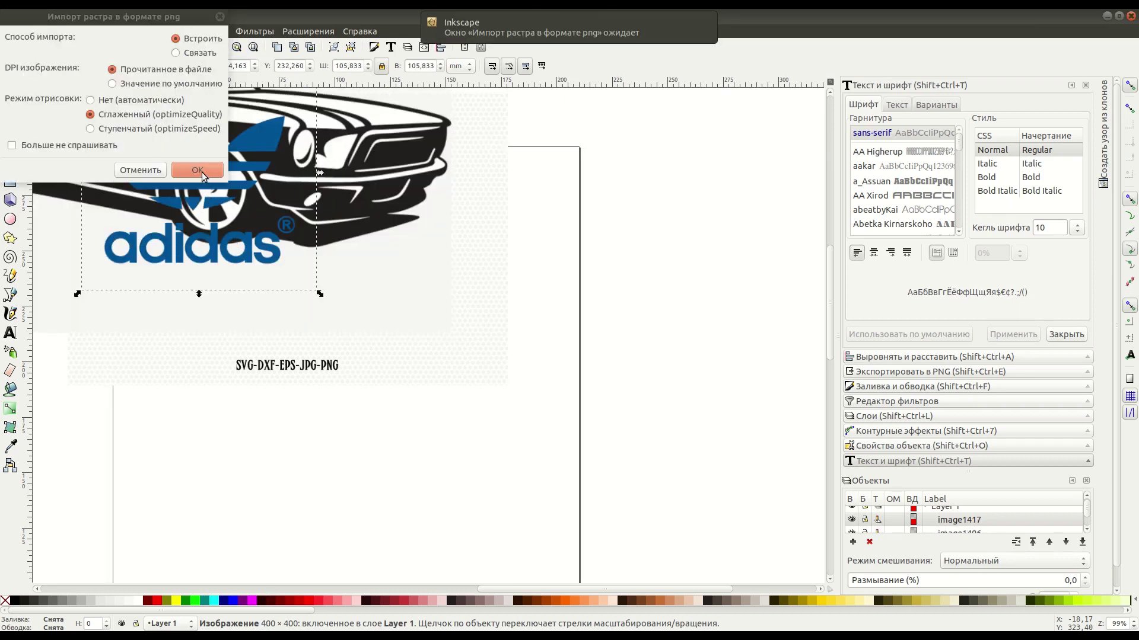
left_click(198, 172)
left_click(198, 171)
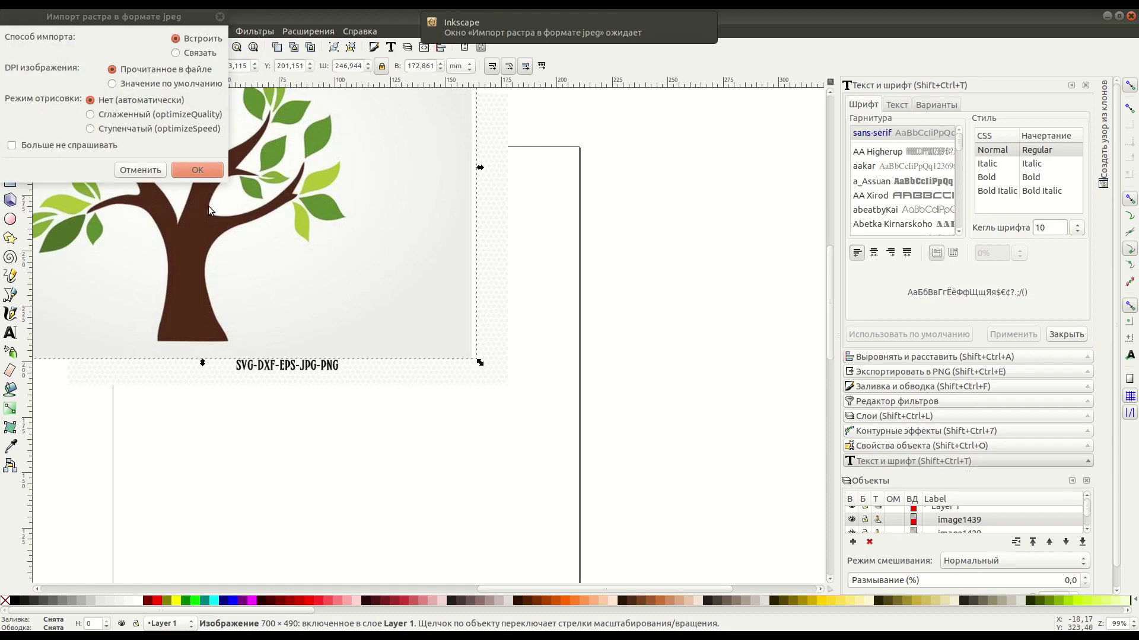
left_click(202, 172)
left_click_drag(211, 207, 283, 289)
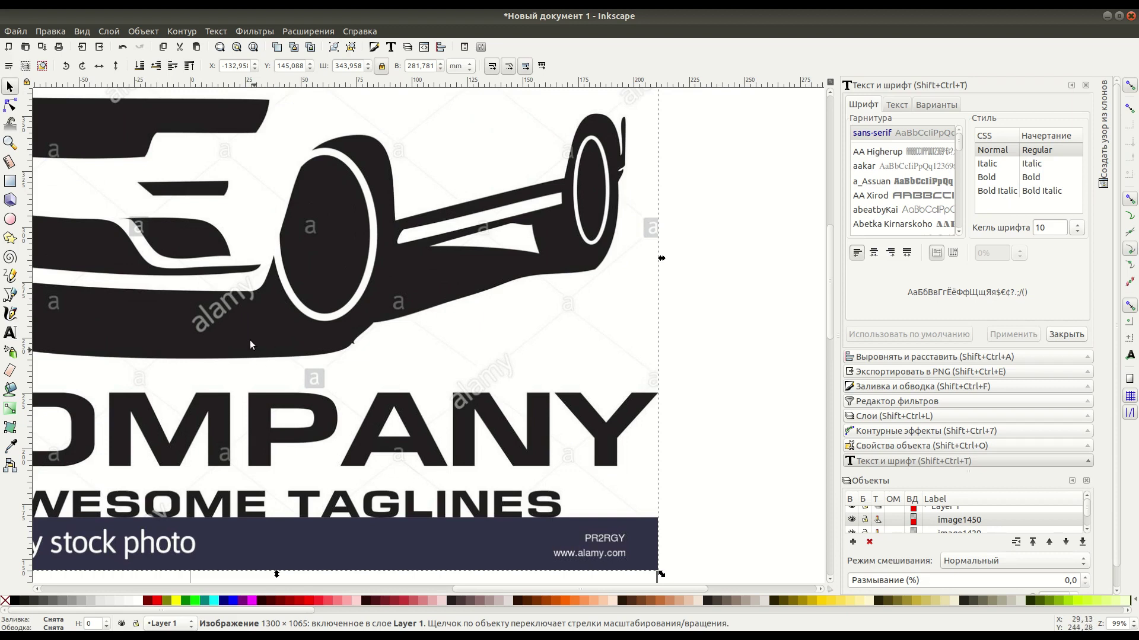
- With W/H locked, shrink the company car logo to ~29% and the tree to ~69%, tree below logo
scroll(271, 345, "down", 1)
scroll(259, 336, "down", 1)
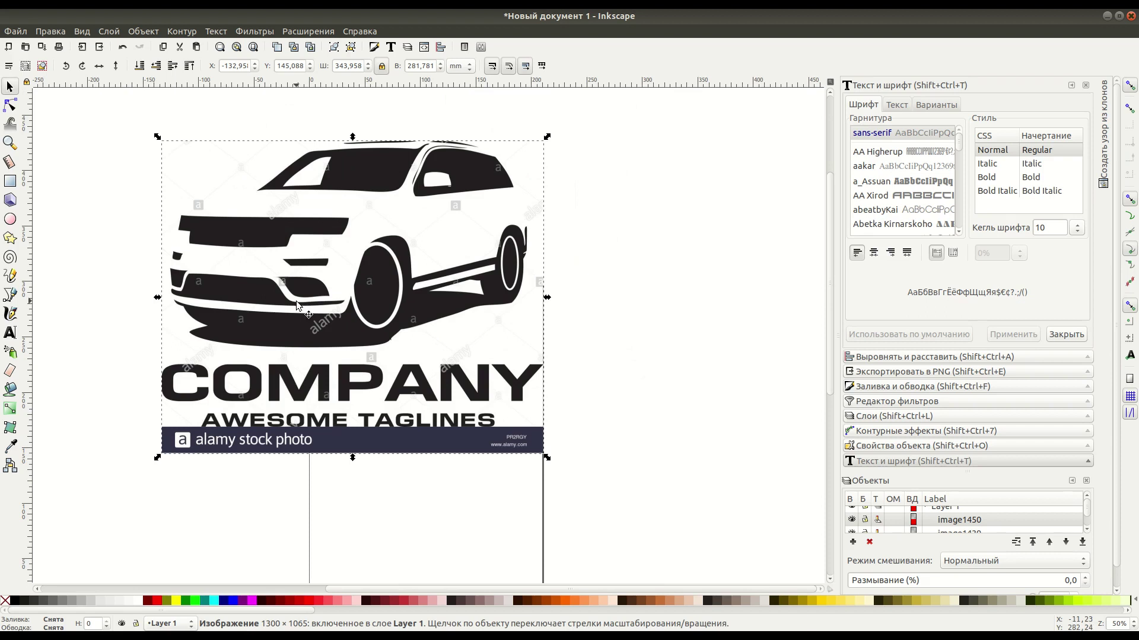
left_click(382, 66)
left_click_drag(546, 458, 336, 306)
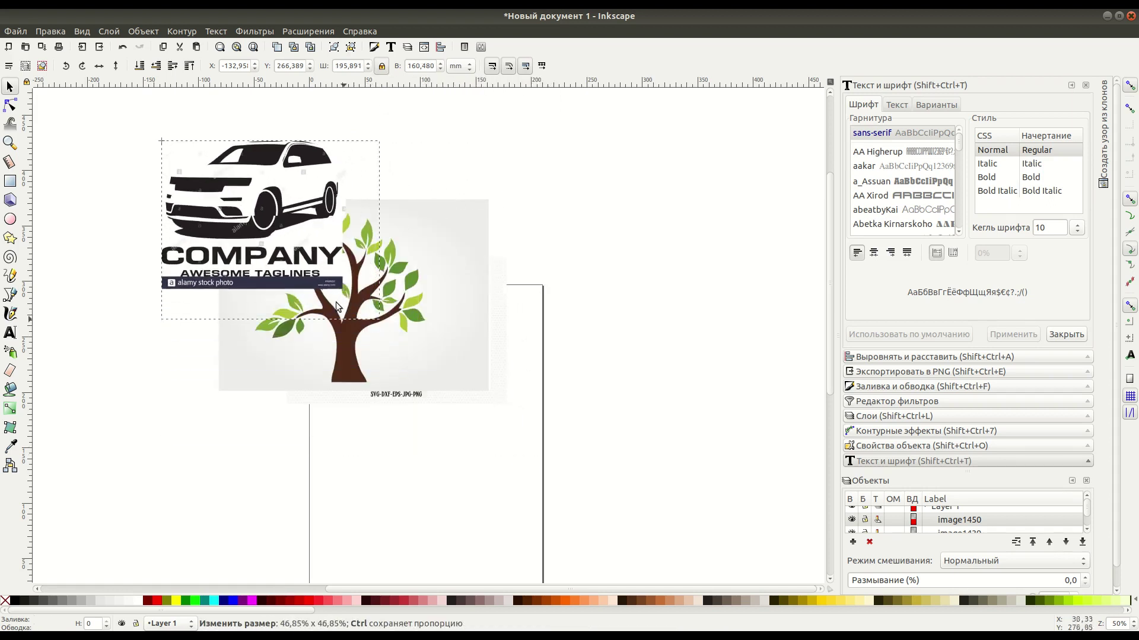
left_click_drag(336, 306, 274, 233)
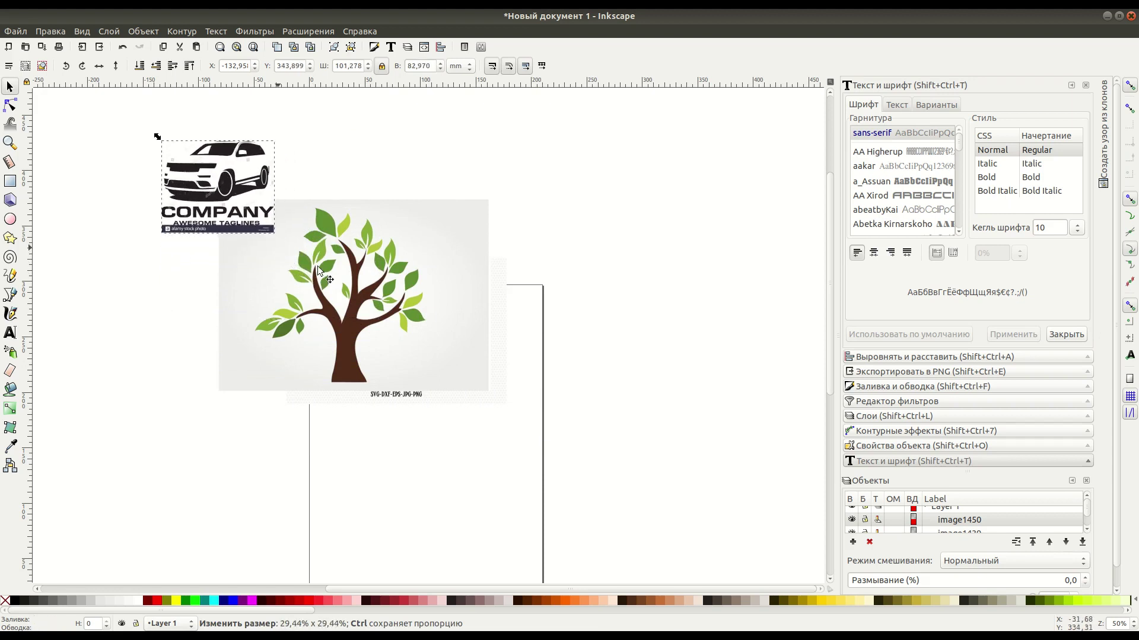
left_click(318, 271)
left_click_drag(491, 397, 350, 282)
left_click_drag(284, 249, 212, 298)
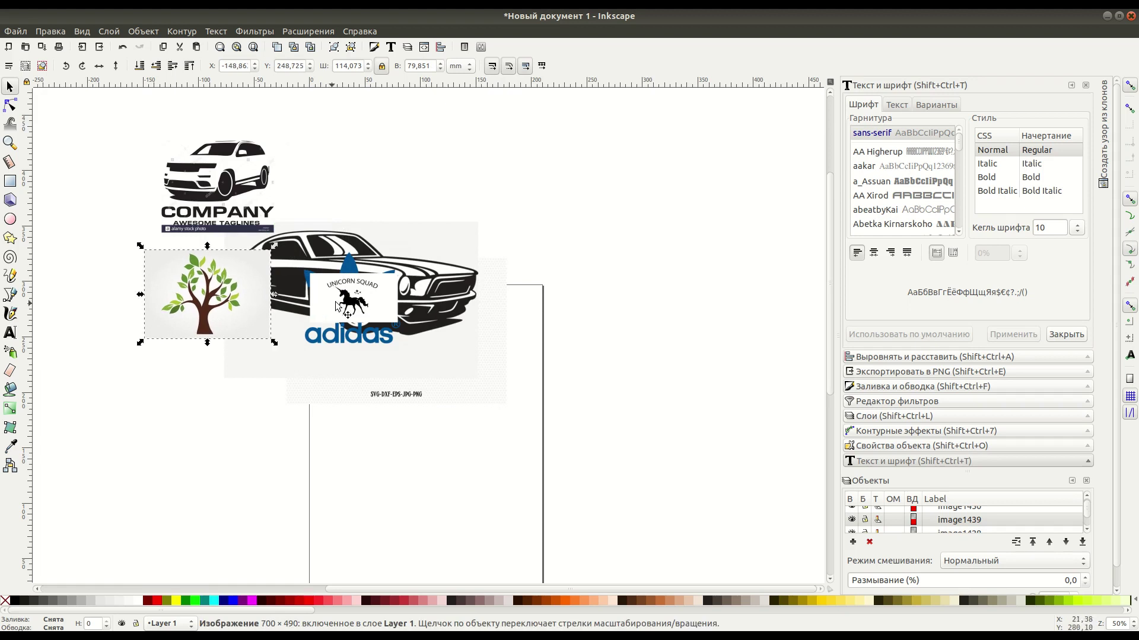
- Arrange unicorn squad, adidas and floral on top, shrunken car below tree, unicorn on the page
left_click_drag(337, 306, 301, 174)
mouse_move(351, 284)
left_mouse_down()
mouse_move(436, 187)
mouse_move(435, 171)
left_mouse_up()
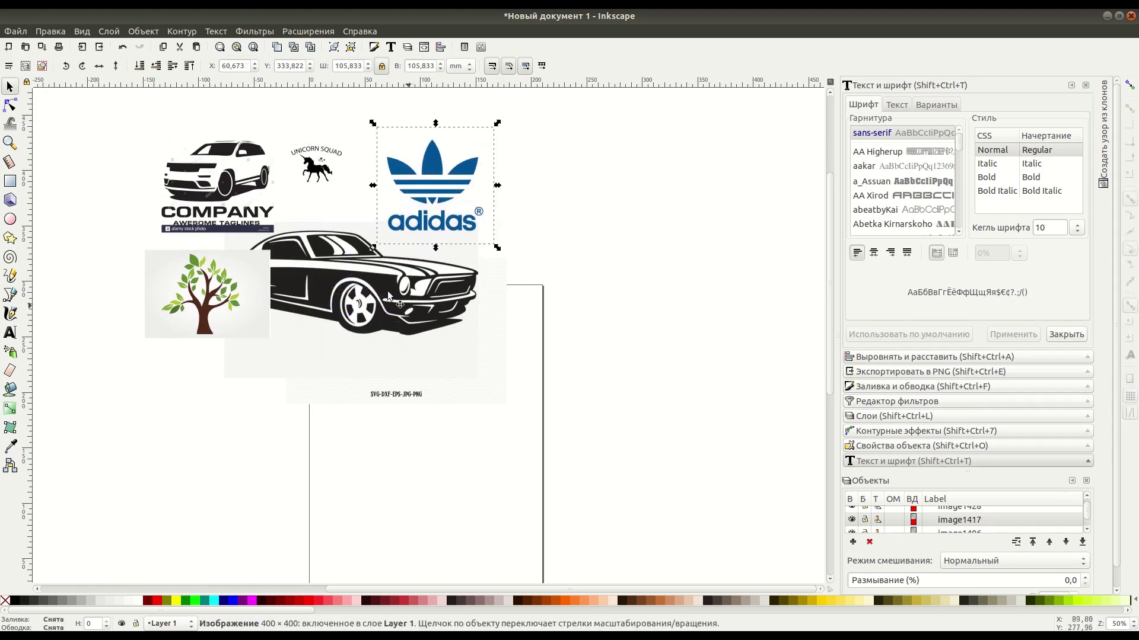
left_click_drag(388, 295, 493, 376)
mouse_move(563, 440)
left_mouse_down()
mouse_move(480, 375)
mouse_move(439, 364)
left_mouse_up()
left_click_drag(379, 320, 220, 393)
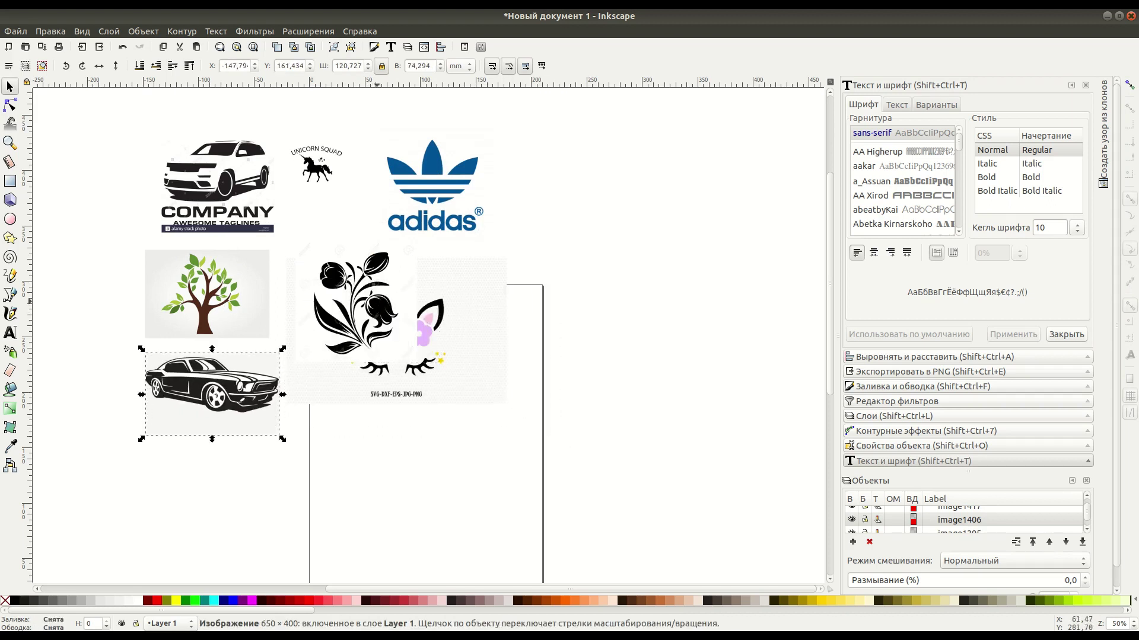
left_click_drag(356, 302, 551, 199)
mouse_move(456, 332)
left_mouse_down()
mouse_move(538, 363)
mouse_move(608, 339)
left_mouse_up()
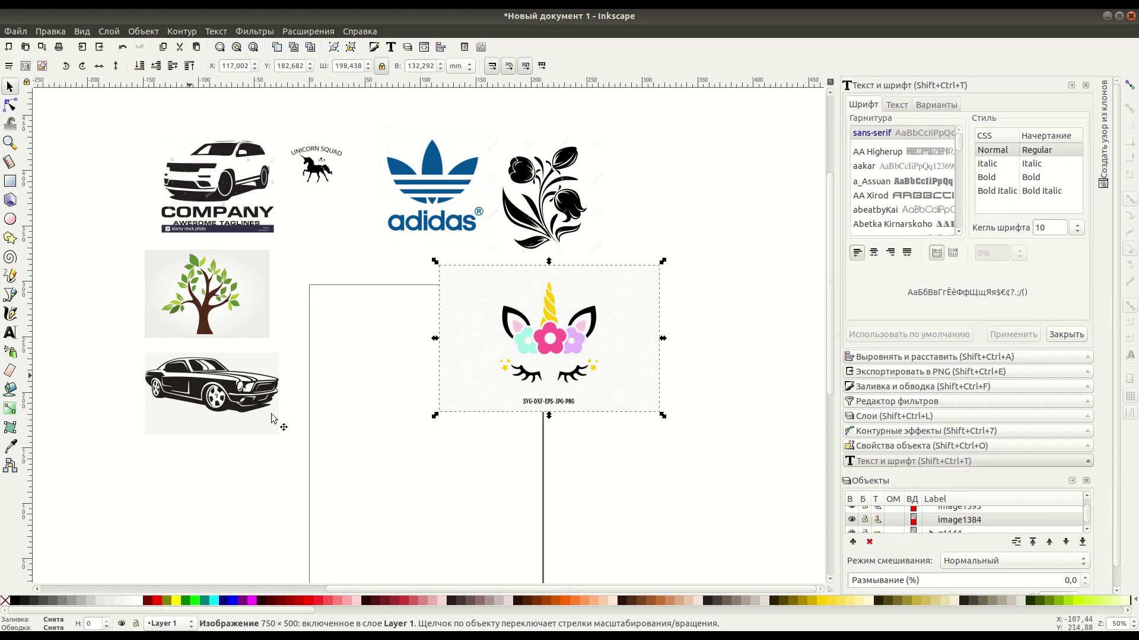
- Select the black car image and zoom to 140% centred on it
left_click(203, 387)
scroll(204, 395, "up", 2)
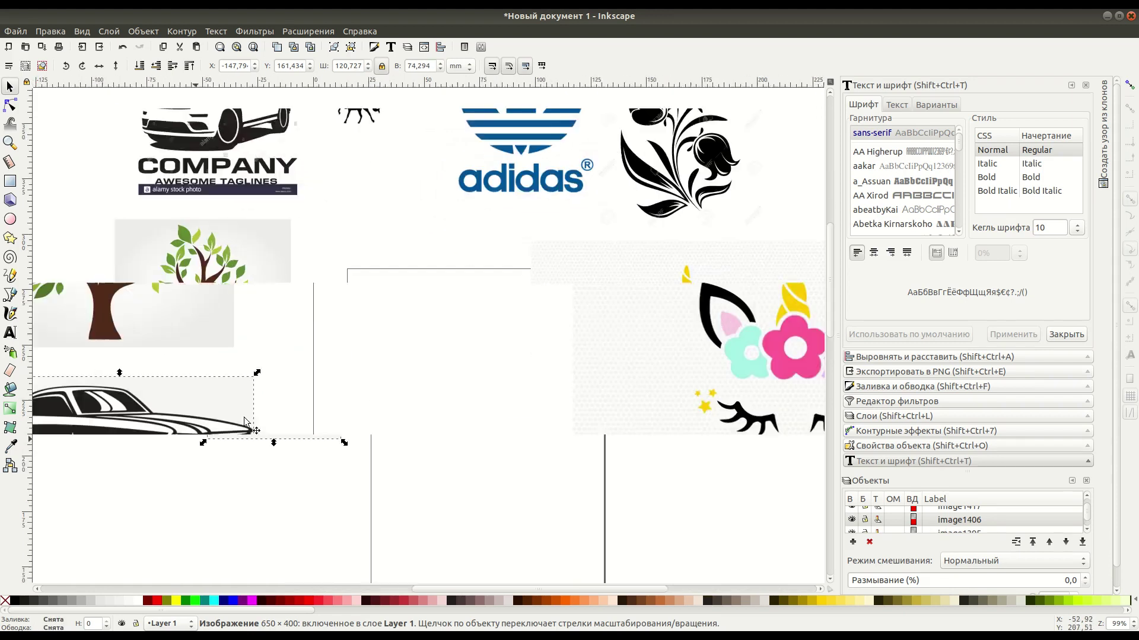
scroll(455, 403, "up", 1)
scroll(451, 400, "up", 1)
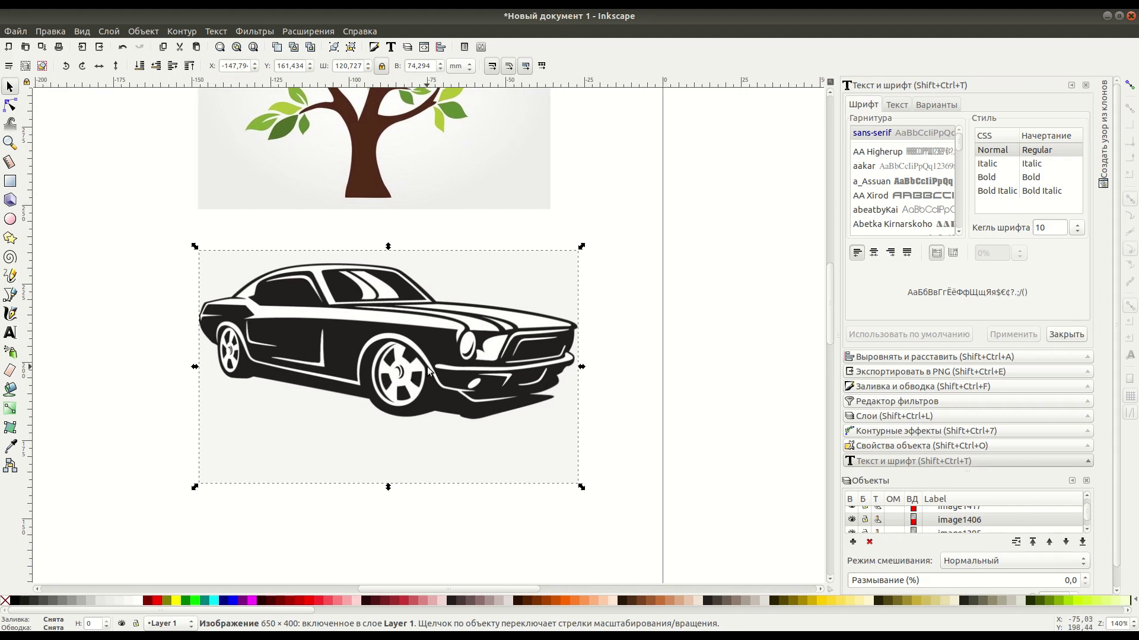
left_click_drag(409, 362, 336, 407)
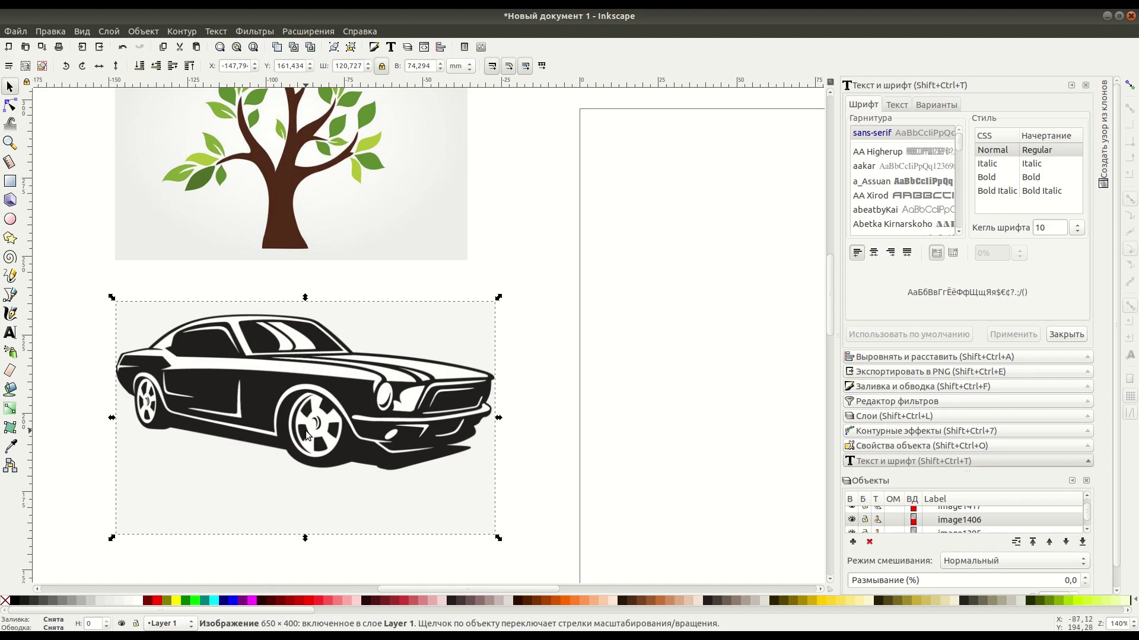
- In Trace Bitmap, set the brightness cutoff threshold to 0.450 and turn off Live Preview
left_click(182, 32)
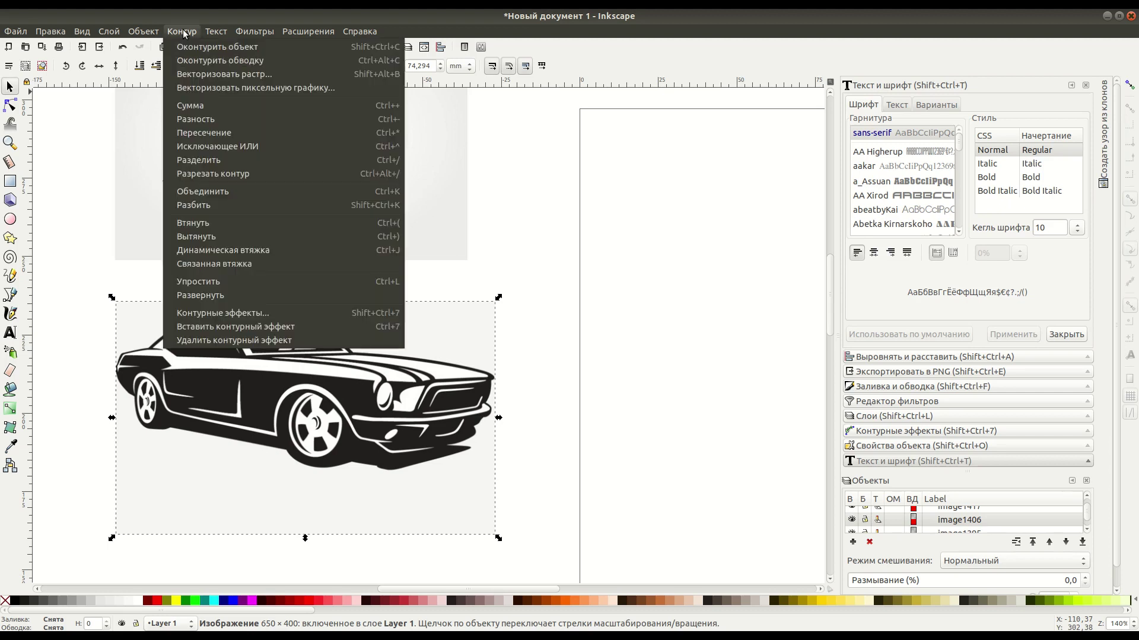
left_click(189, 74)
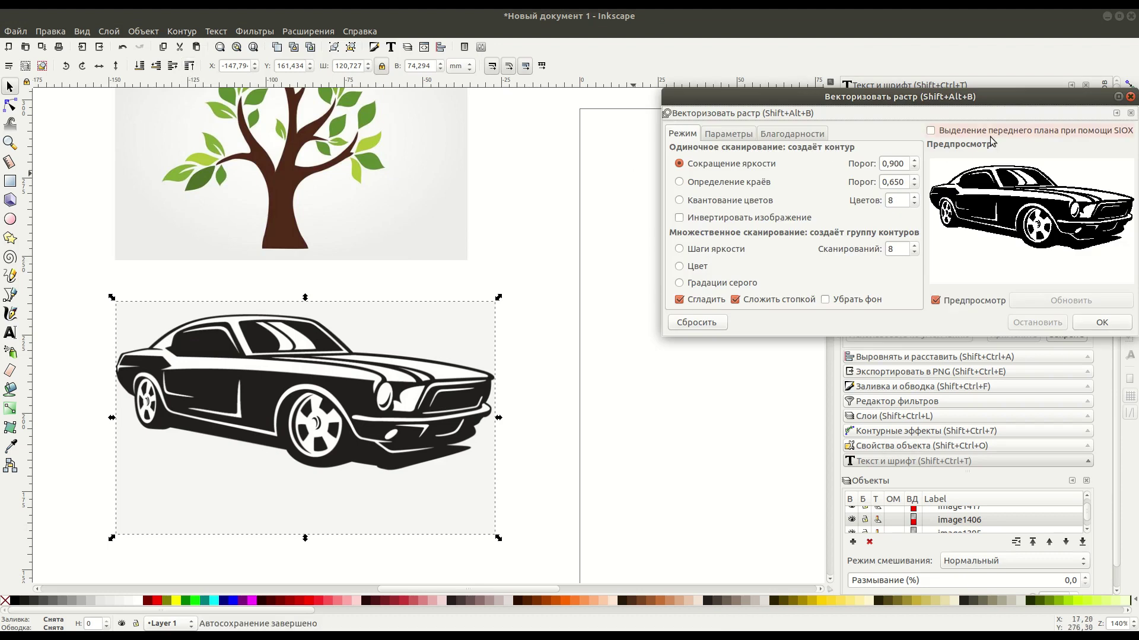
mouse_move(972, 104)
left_mouse_down()
mouse_move(880, 94)
mouse_move(871, 76)
left_mouse_up()
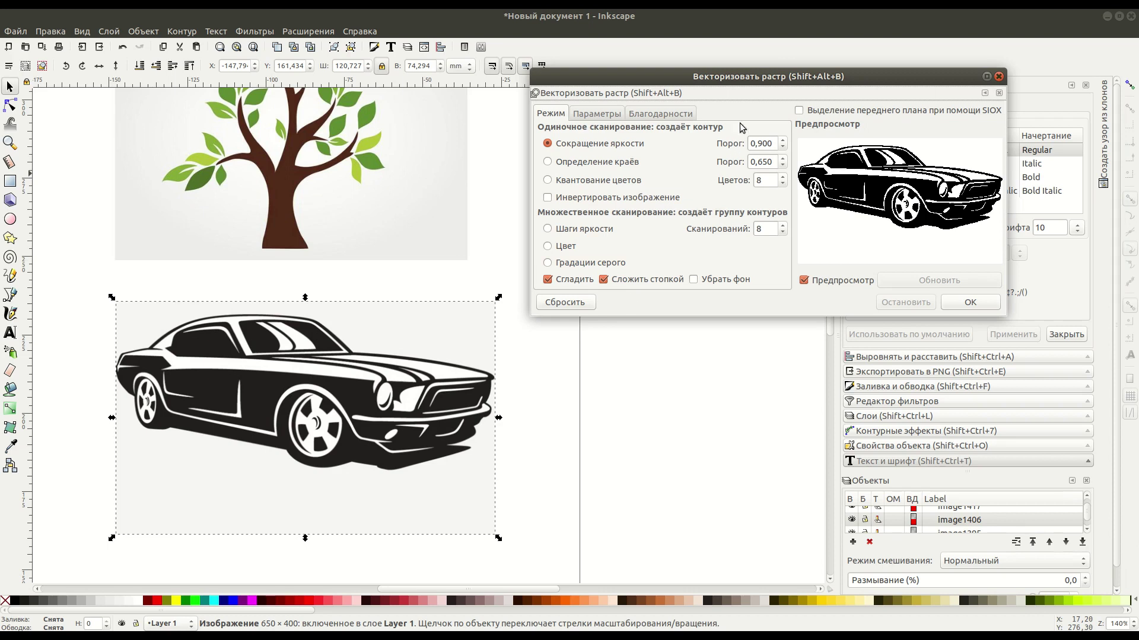
left_click_drag(735, 75, 756, 79)
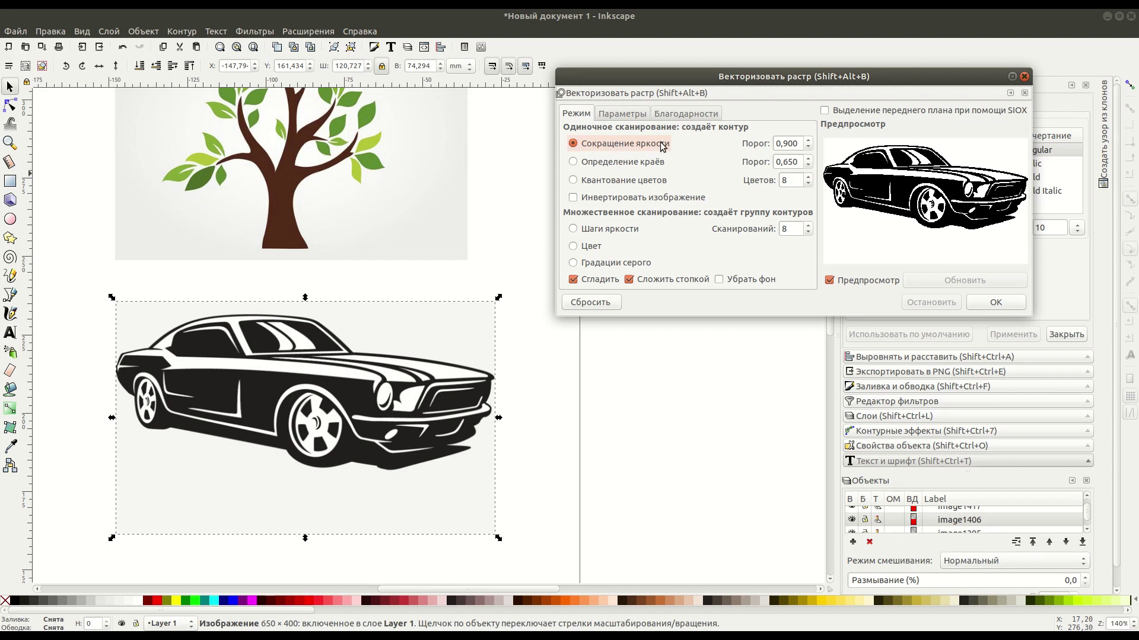
left_click_drag(783, 142, 799, 143)
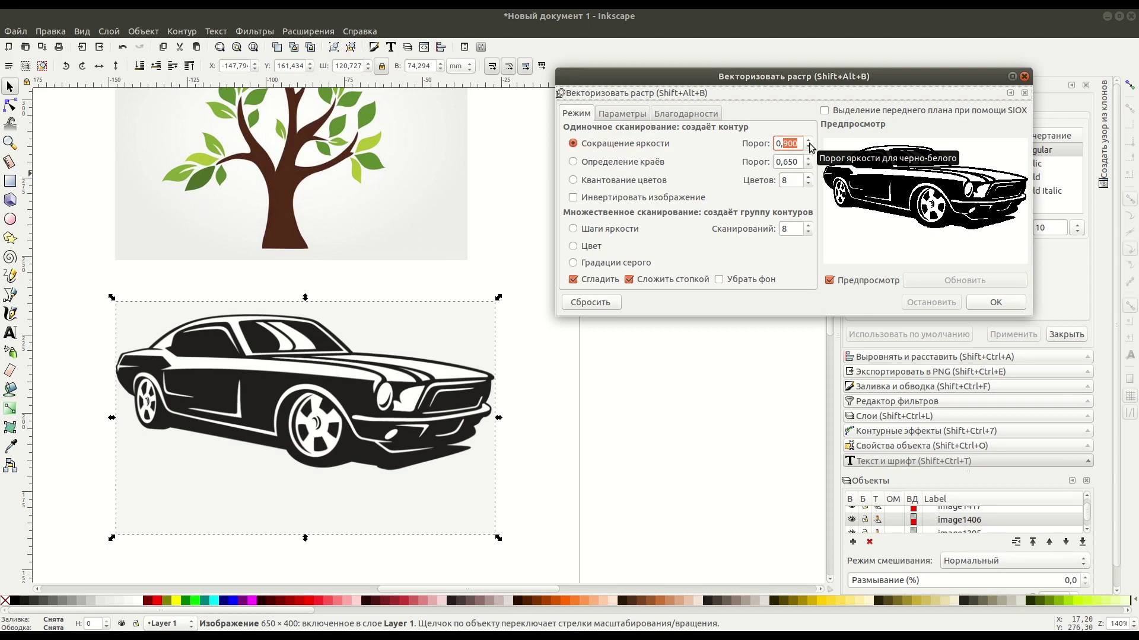
type("4")
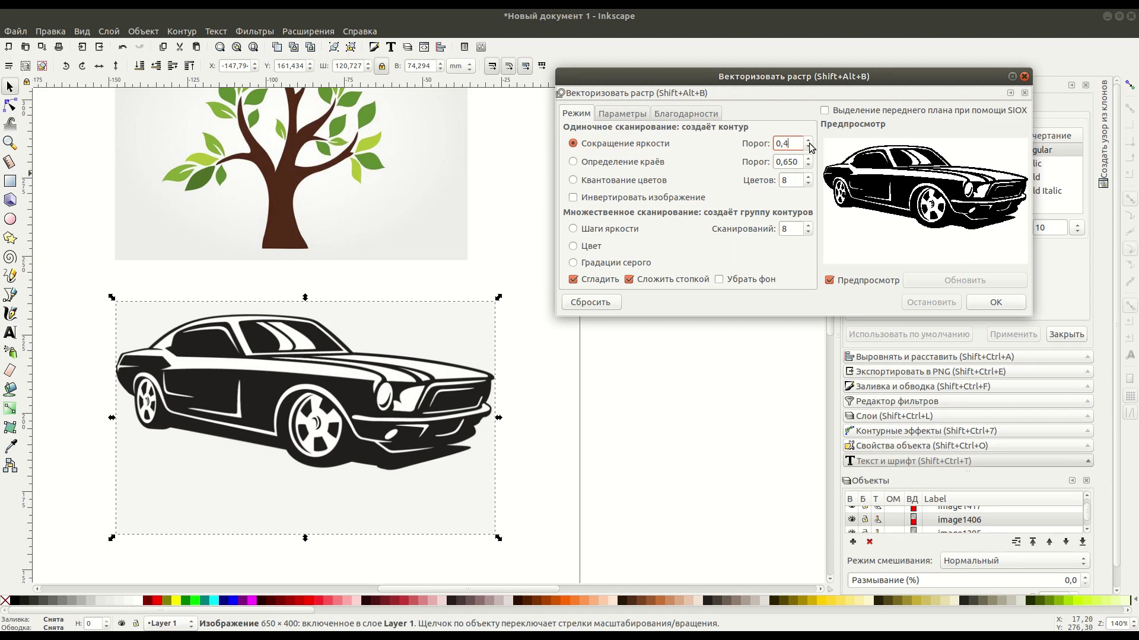
type("50")
left_click_drag(878, 80, 882, 73)
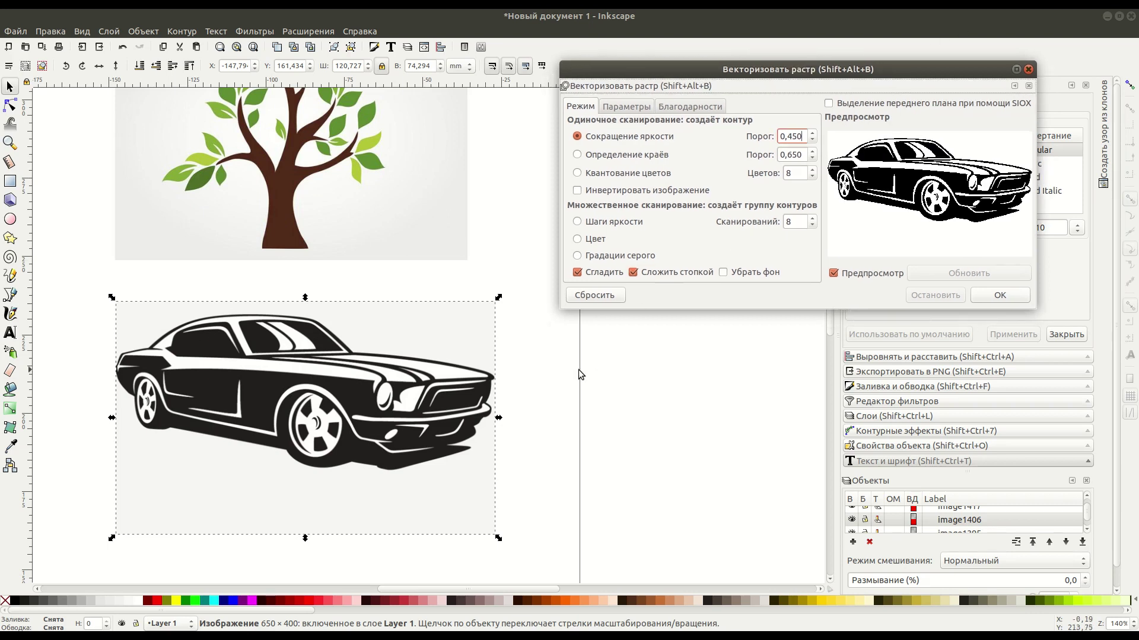
left_click(834, 274)
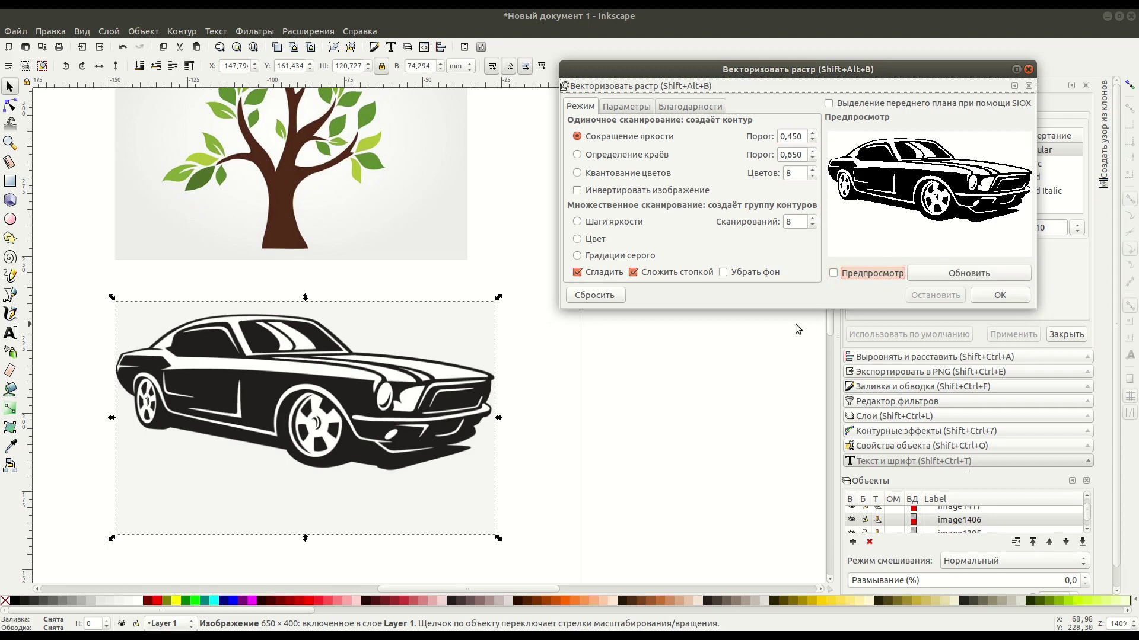
- Reopen Trace Bitmap with live preview on and nudge the car bitmap up-left
left_click(1028, 69)
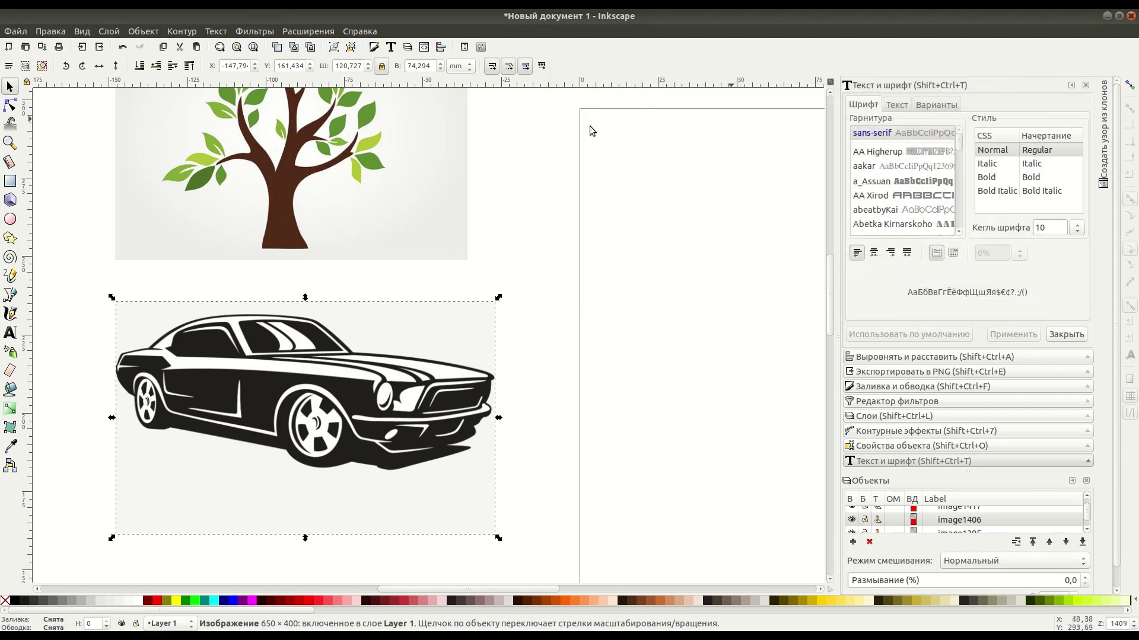
left_click(182, 31)
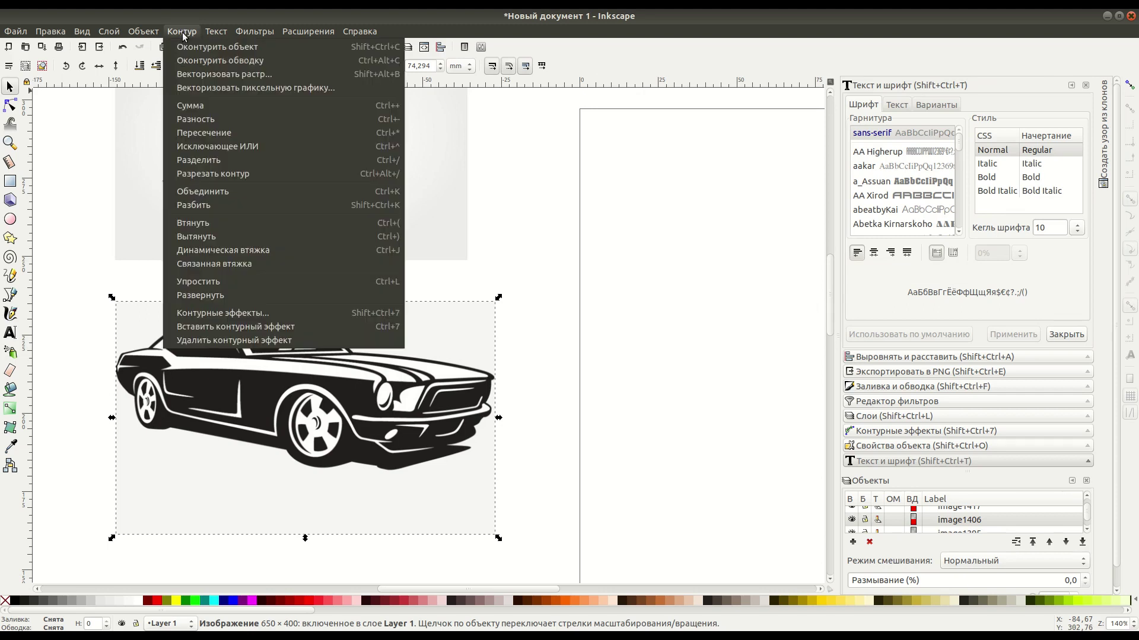
left_click(185, 74)
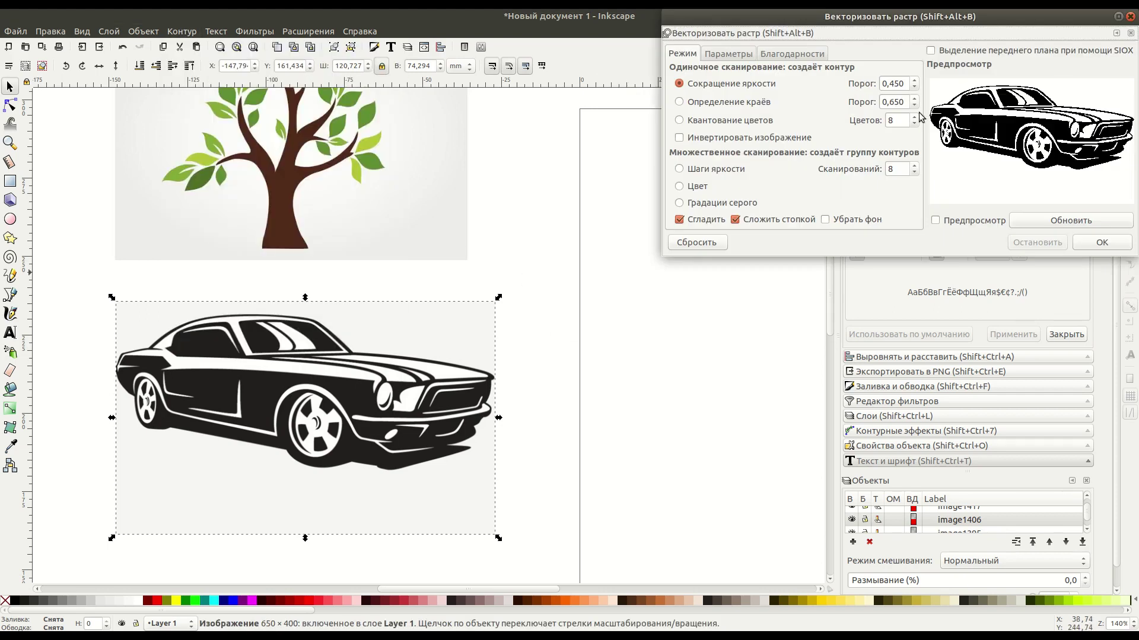
left_click_drag(944, 18, 845, 102)
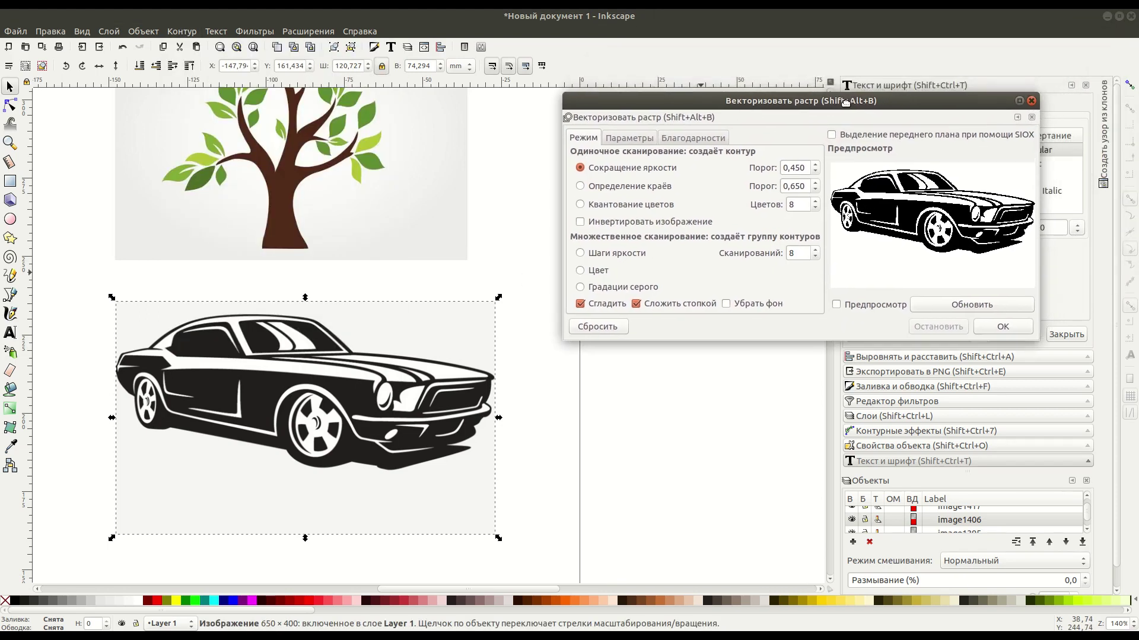
left_click(837, 304)
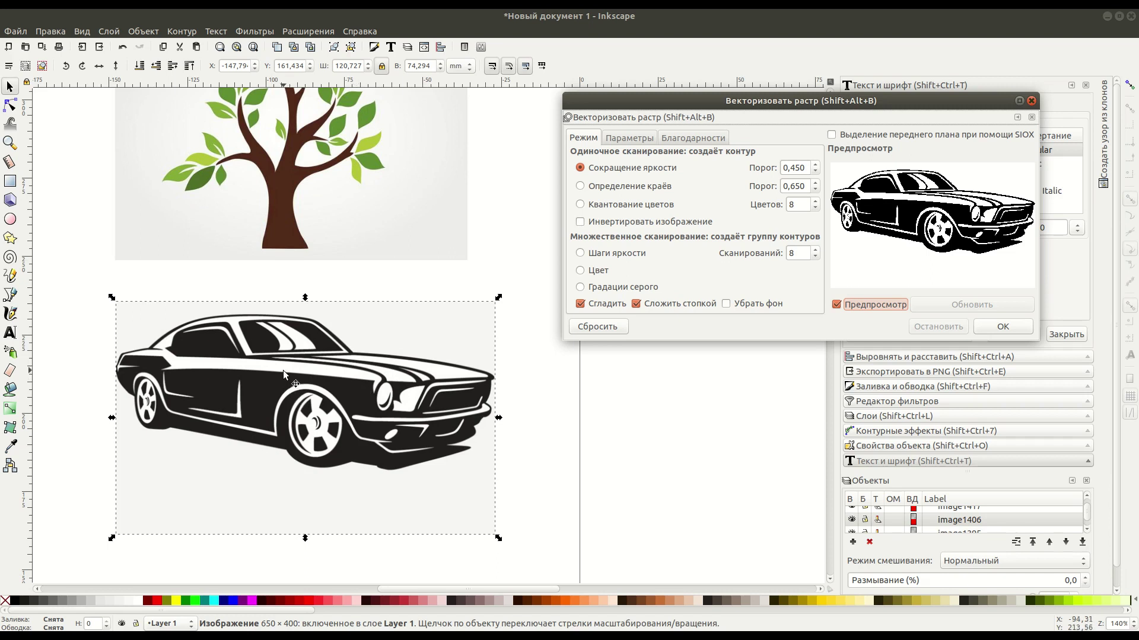
left_click_drag(283, 370, 261, 350)
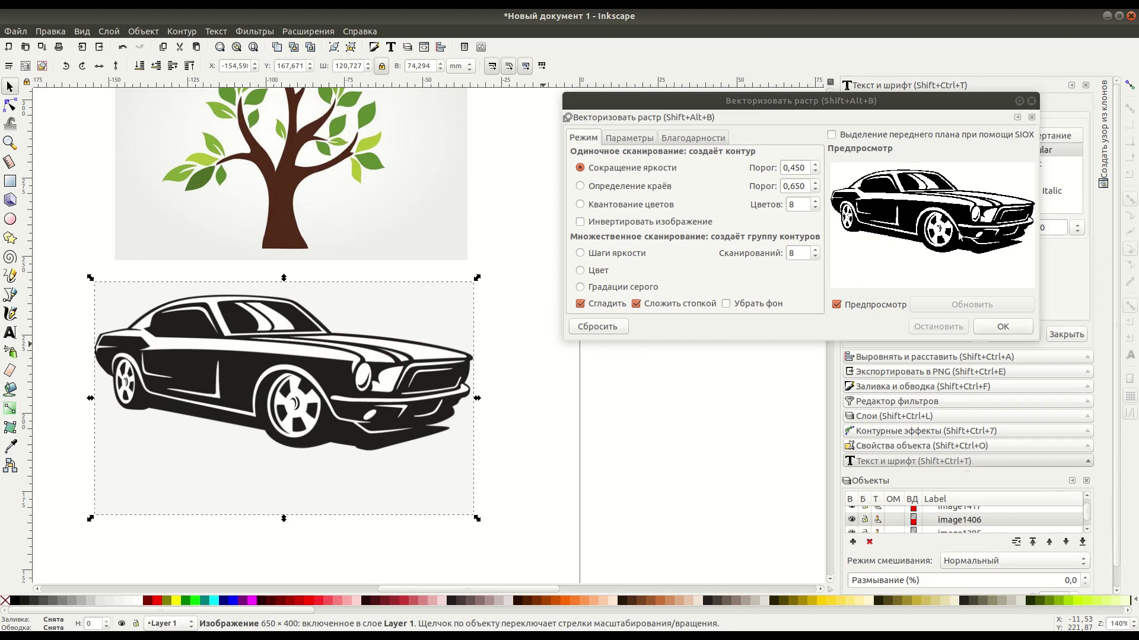
- Trace the car bitmap and move the traced car below the original
left_click(1000, 327)
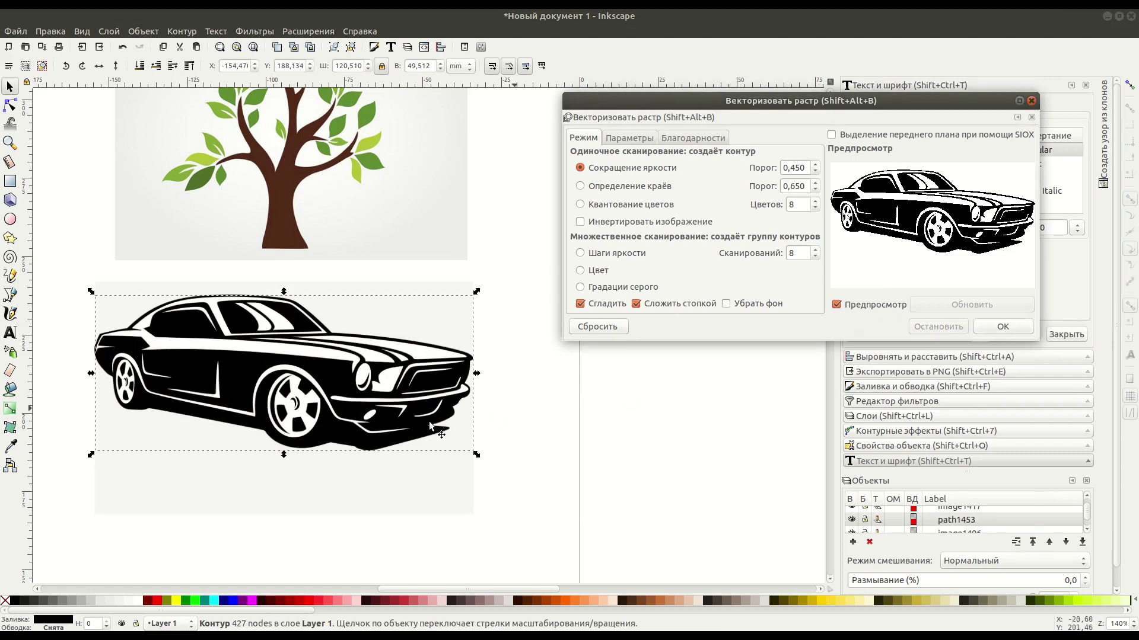
scroll(329, 372, "down", 2)
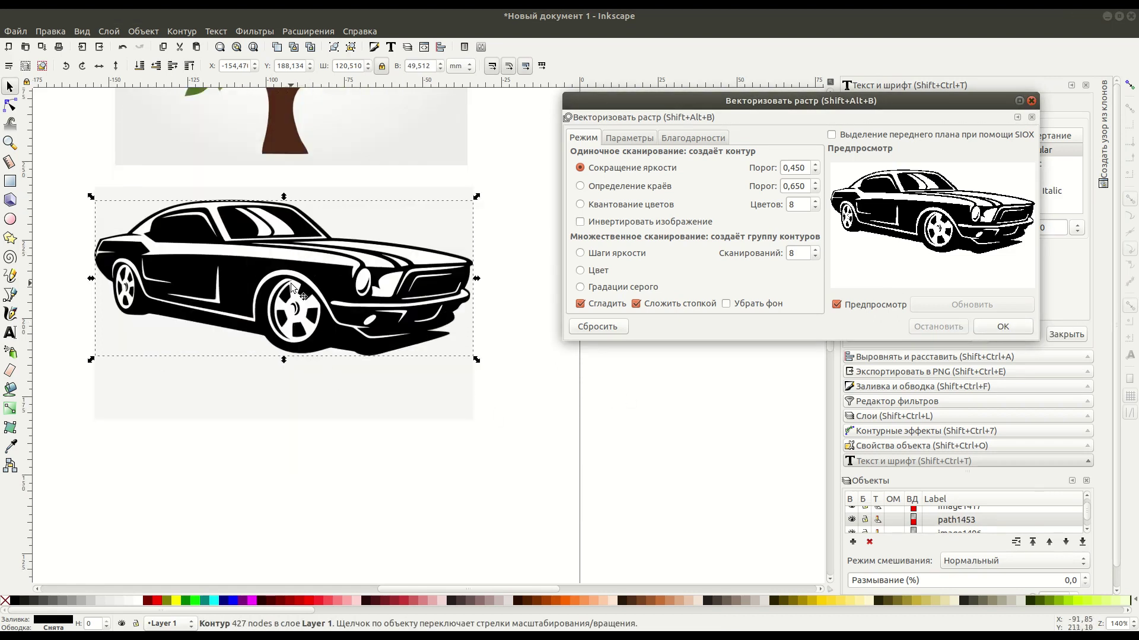
scroll(290, 283, "down", 1)
left_click_drag(311, 219, 322, 389)
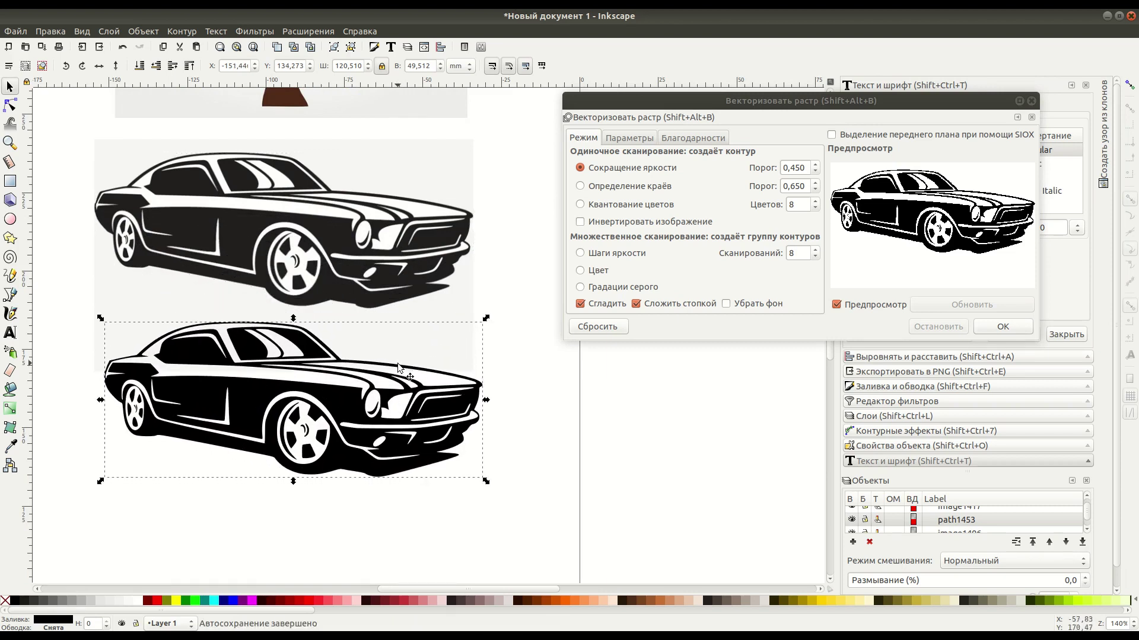
left_click_drag(715, 117, 799, 71)
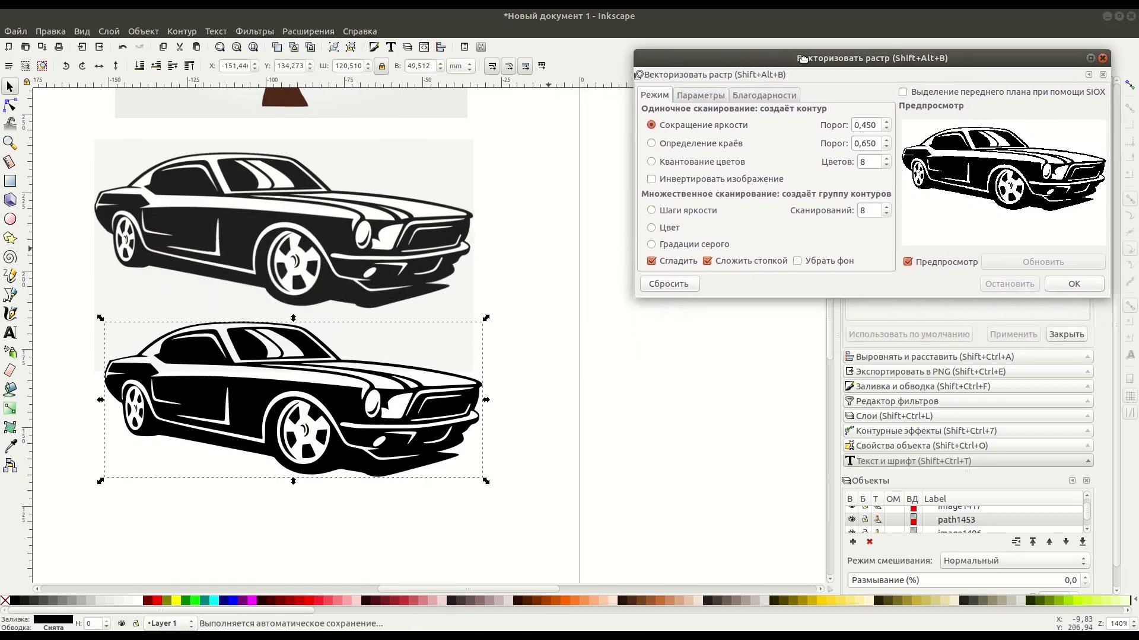
left_click_drag(448, 269, 499, 289)
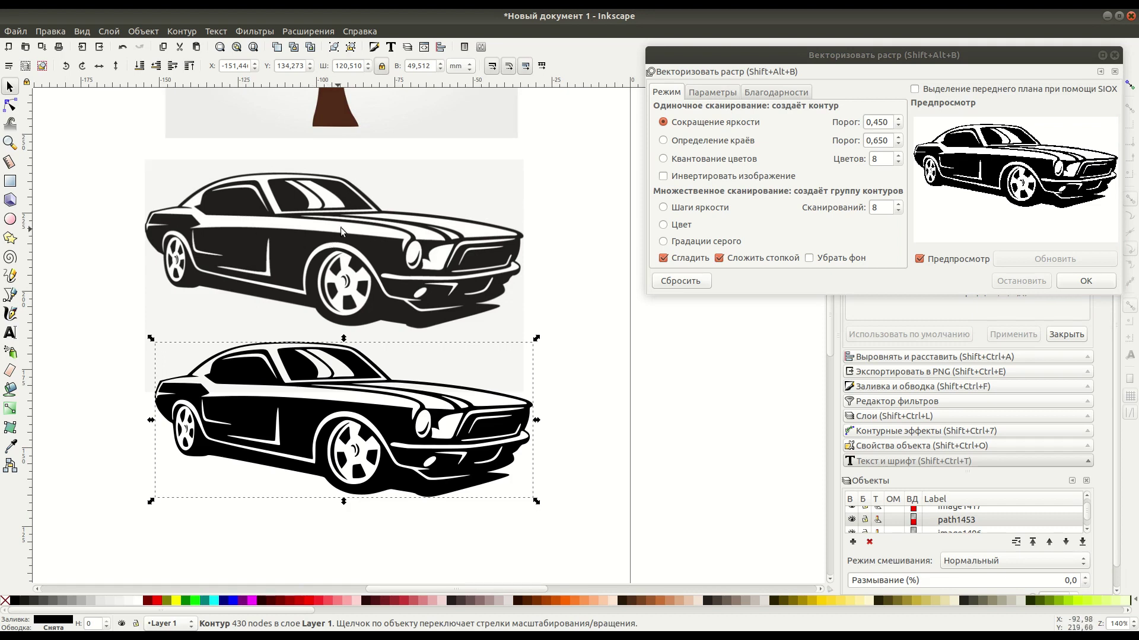
- Zoom in to inspect the trace, then select the original car bitmap
scroll(342, 237, "up", 2, "ctrl")
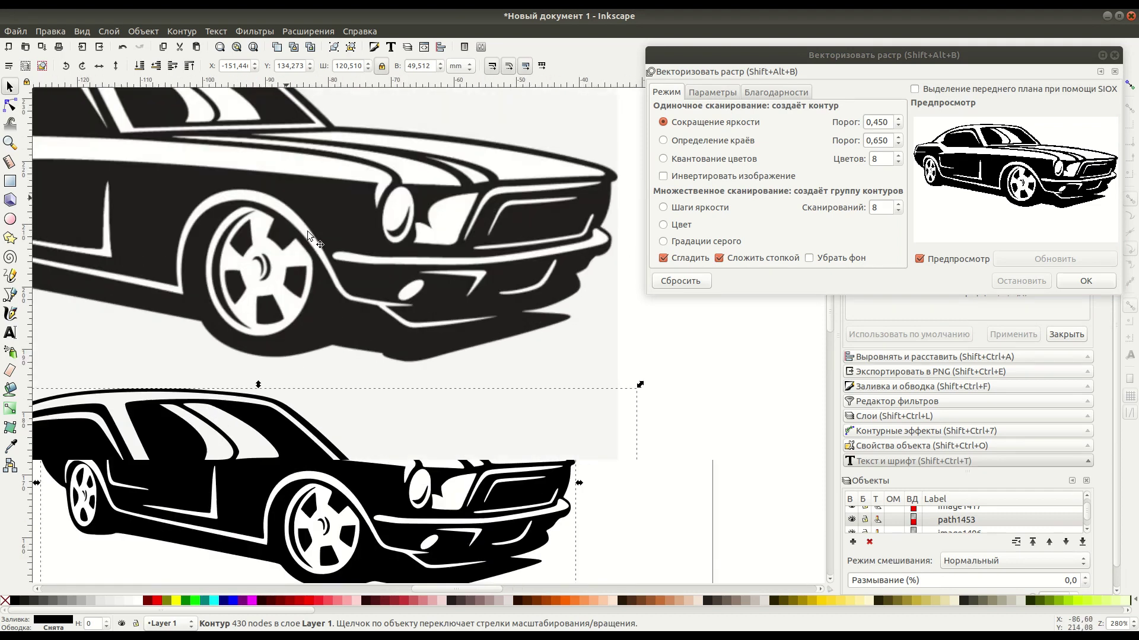
scroll(428, 376, "up", 1, "ctrl")
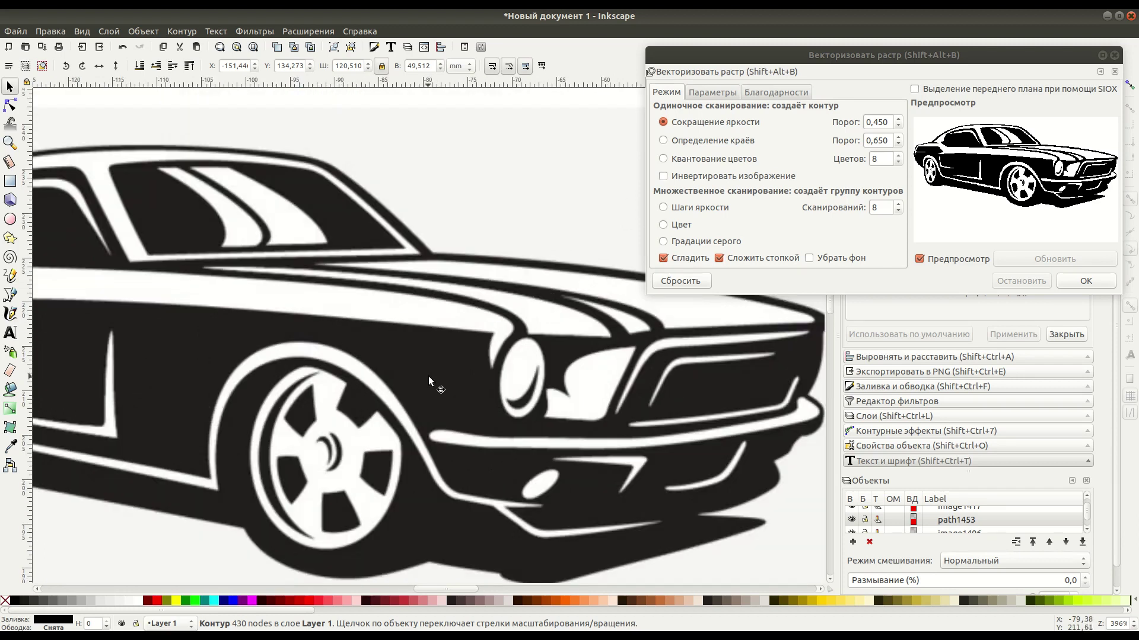
scroll(446, 377, "down", 2)
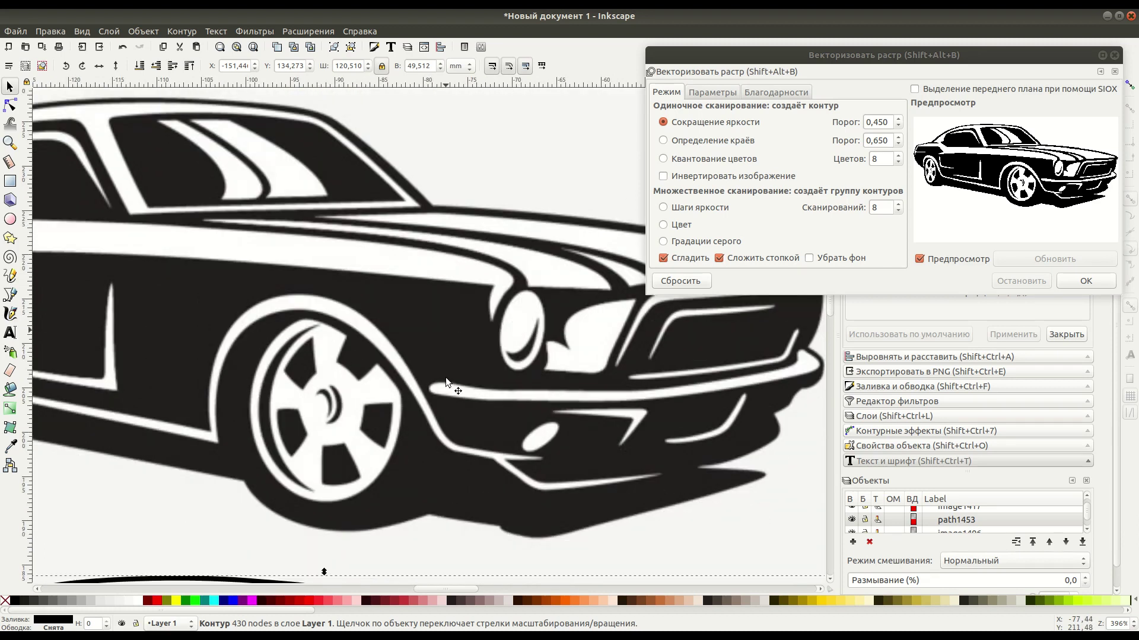
scroll(445, 377, "down", 12)
scroll(446, 377, "down", 3)
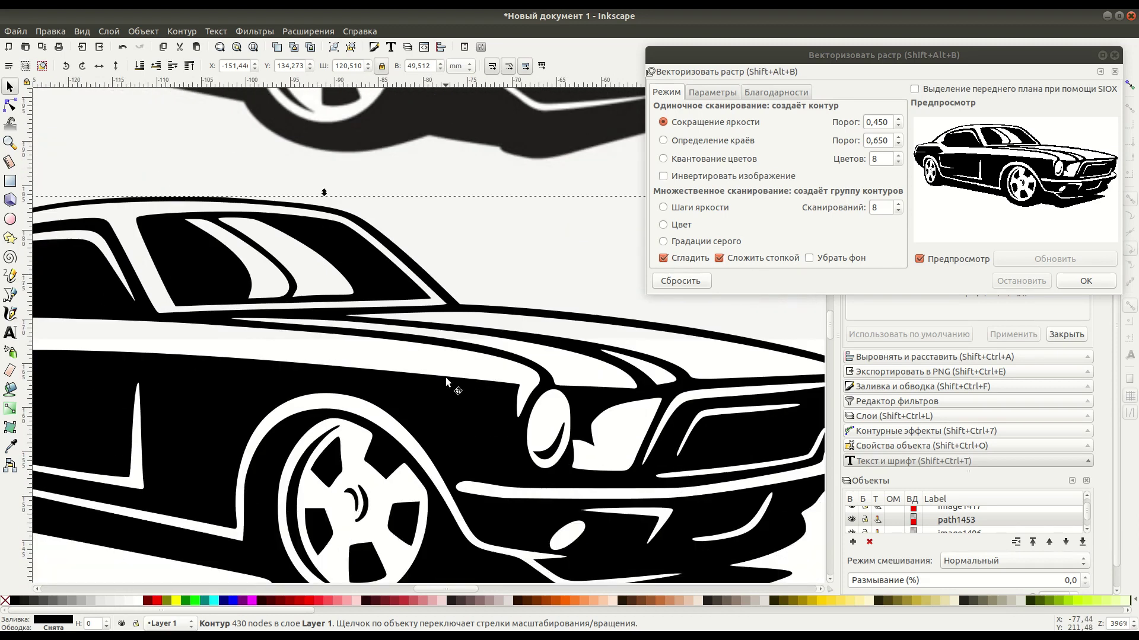
scroll(445, 377, "down", 1)
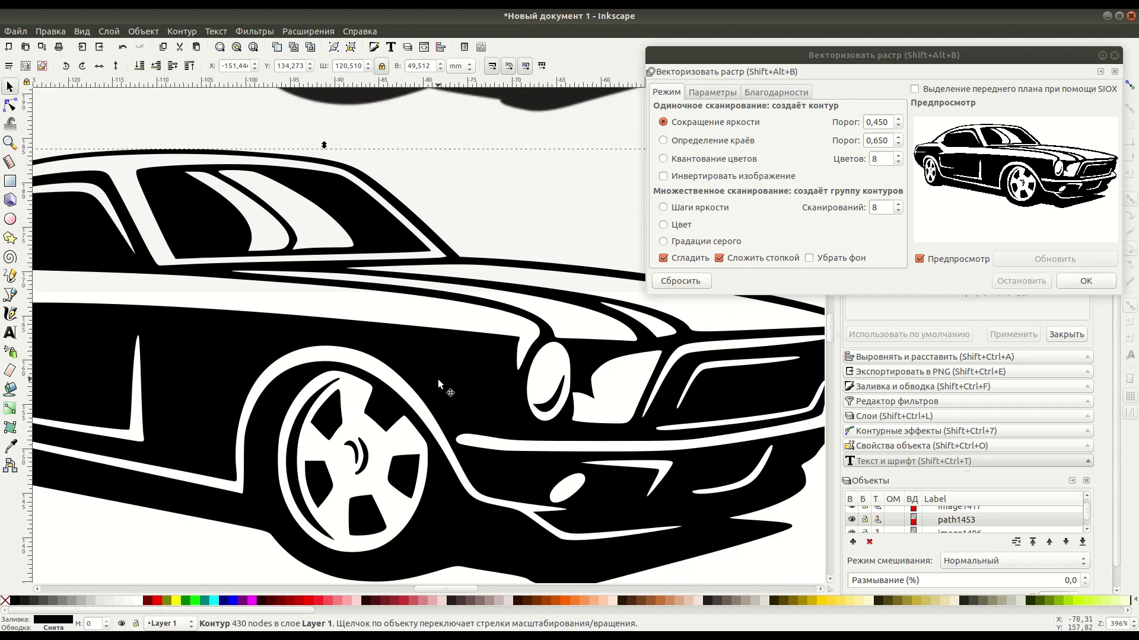
scroll(437, 379, "down", 2, "ctrl")
scroll(436, 375, "up", 2)
scroll(434, 372, "up", 4)
scroll(434, 371, "up", 2)
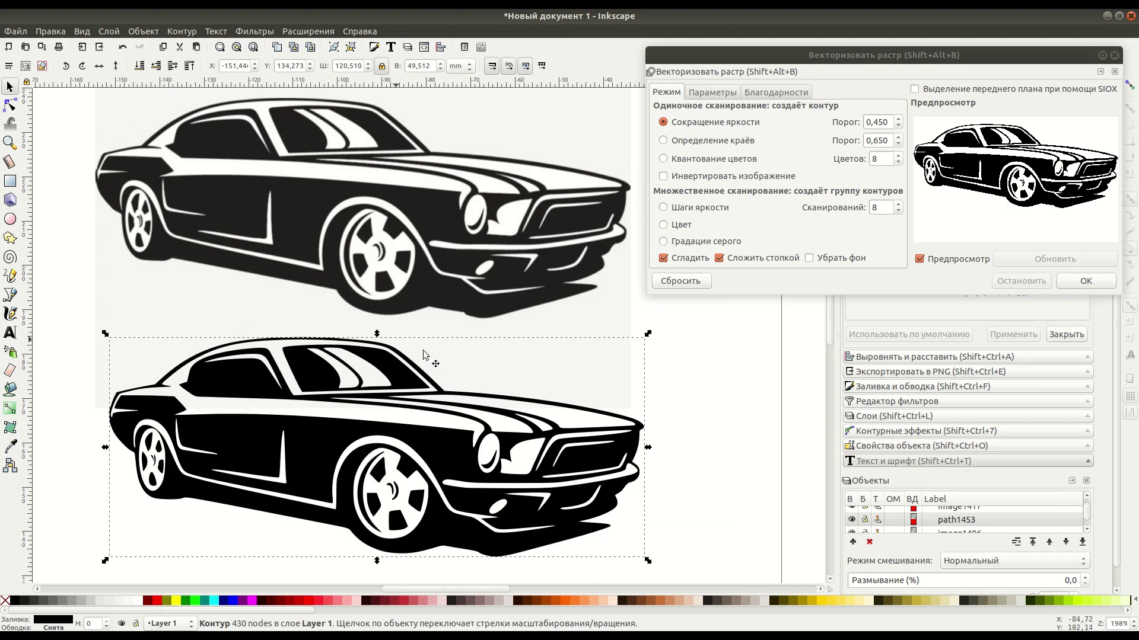
scroll(354, 460, "up", 2)
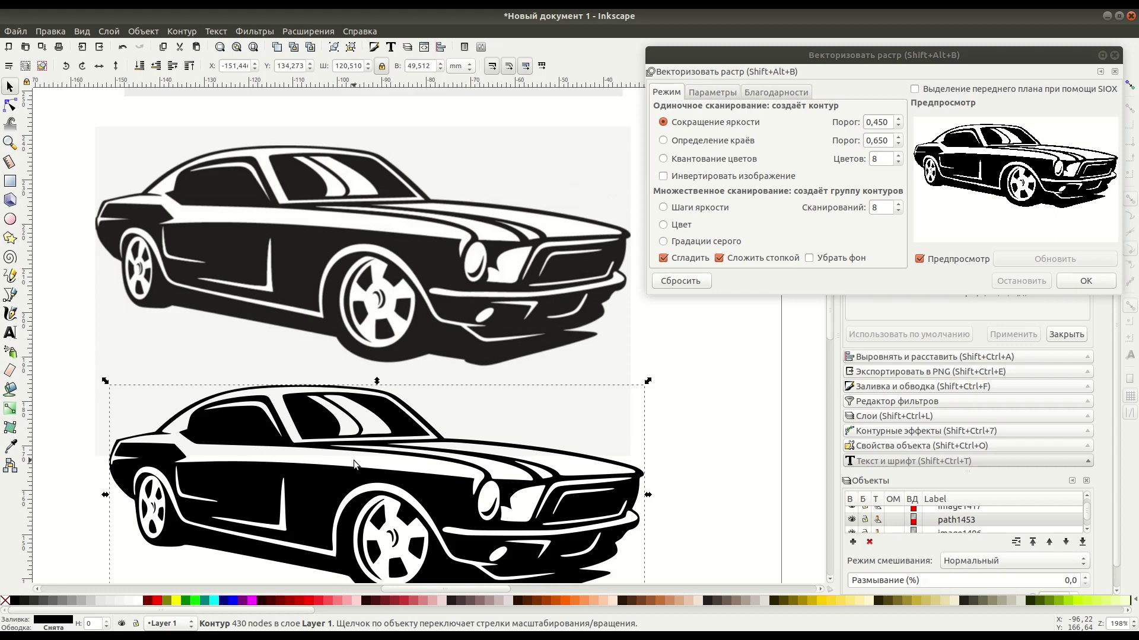
left_click(373, 243)
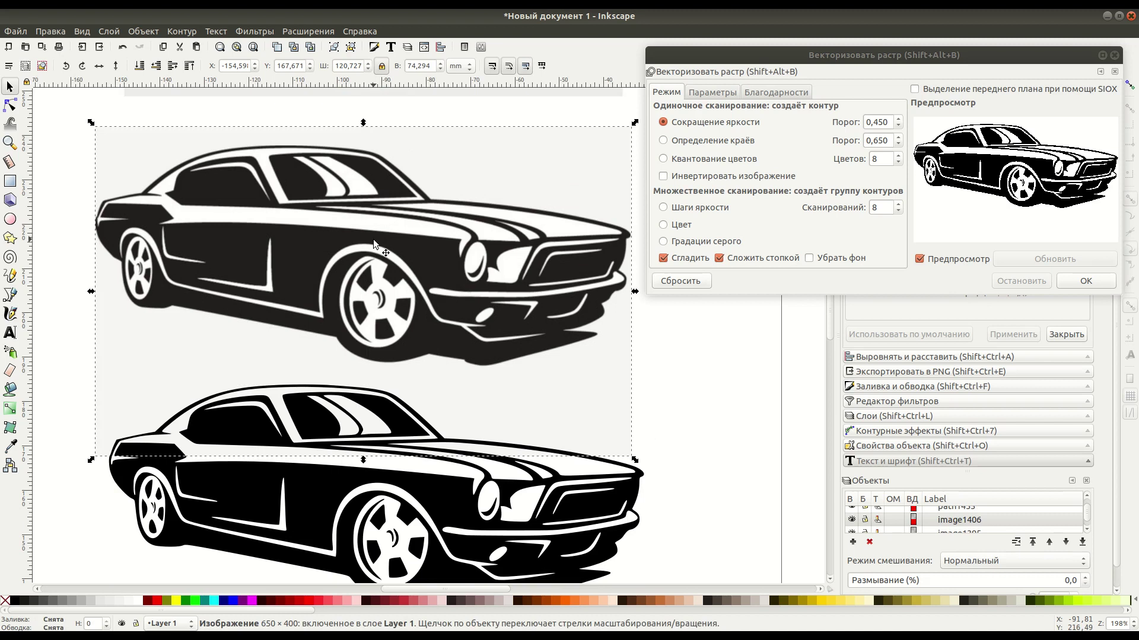
key("minus")
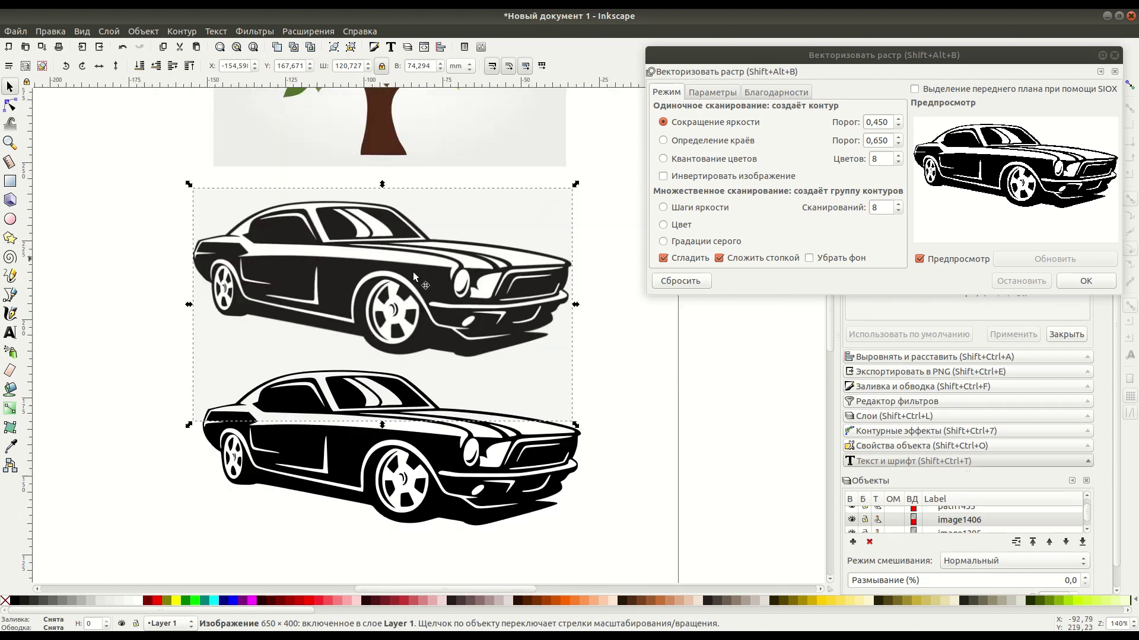
- Delete the original car bitmap, keeping only the traced car
key("Delete")
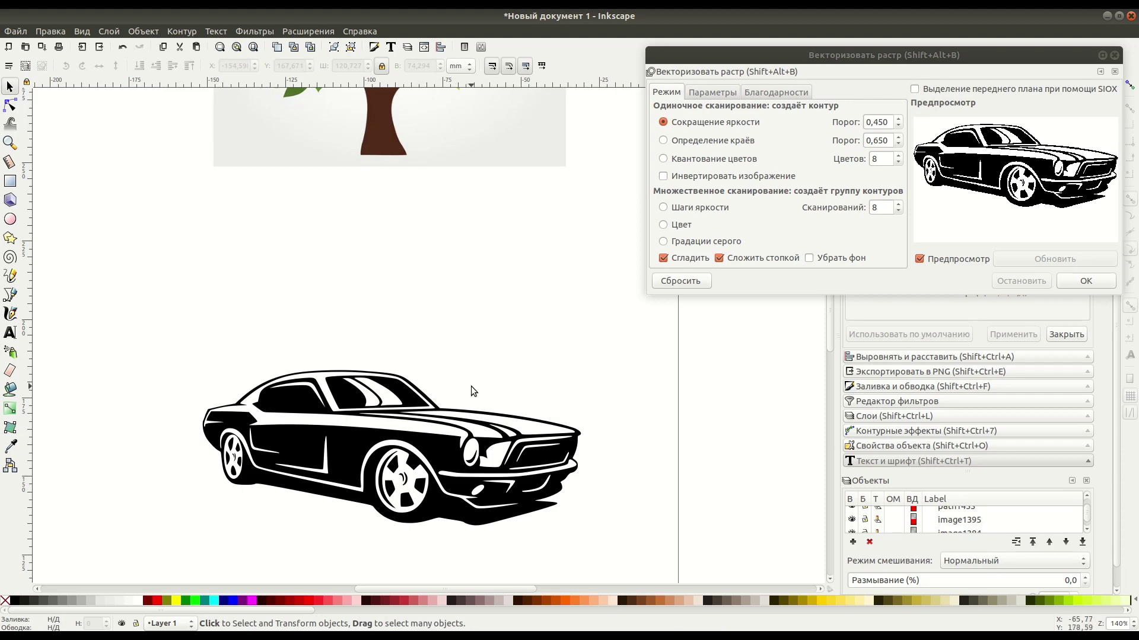
scroll(471, 391, "up", 4)
left_click_drag(404, 533, 320, 466)
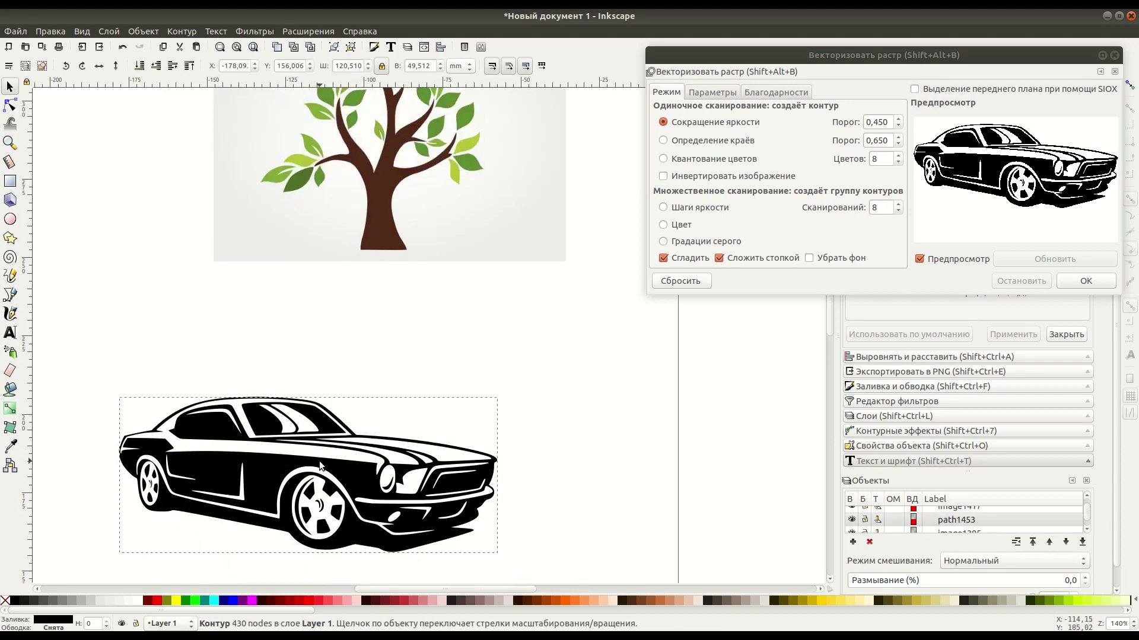
scroll(338, 468, "down", 1, "ctrl")
scroll(338, 469, "down", 1, "ctrl")
scroll(383, 449, "up", 3)
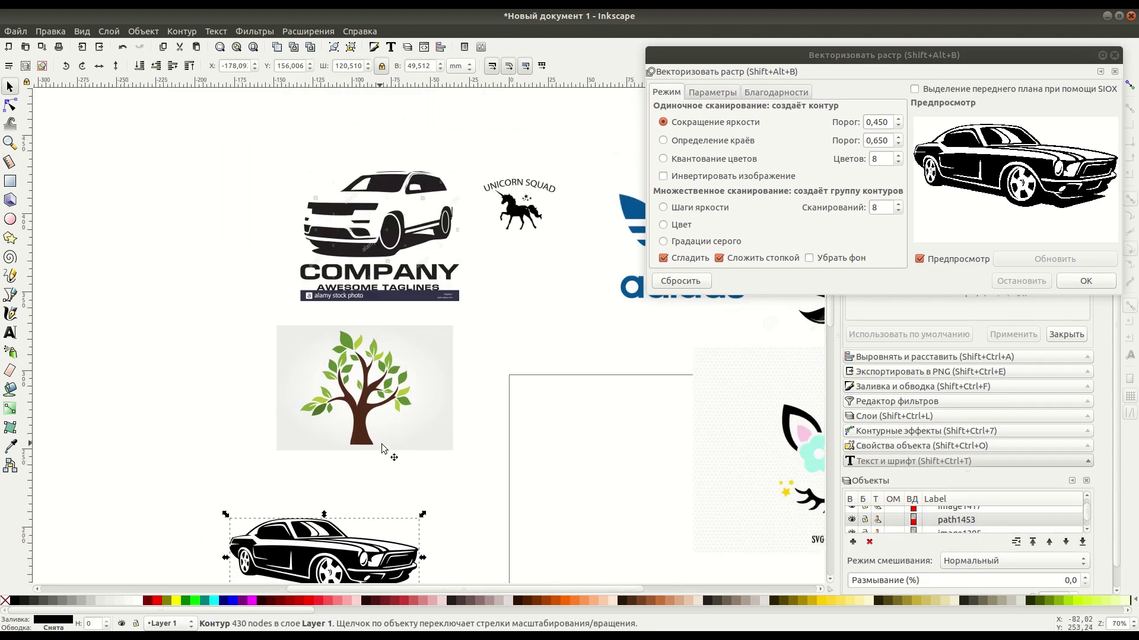
- Move the tree higher and place the COMPANY SUV logo just beneath it
left_click_drag(384, 218, 494, 430)
mouse_move(371, 373)
left_mouse_down()
mouse_move(351, 241)
mouse_move(361, 195)
left_mouse_up()
left_click_drag(492, 459, 359, 380)
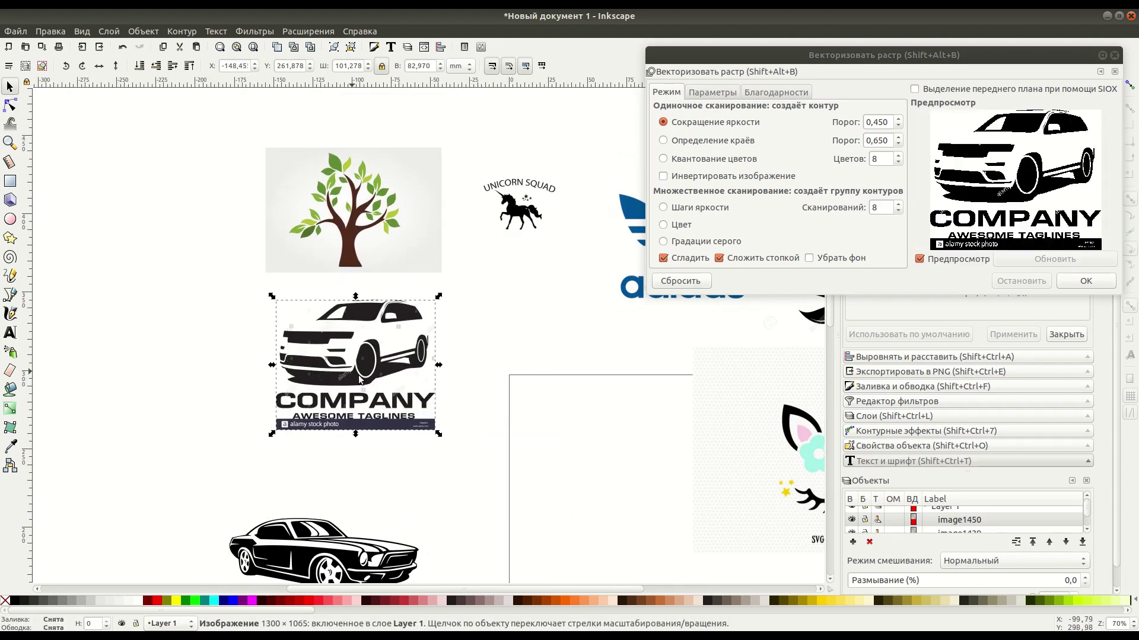
scroll(557, 364, "right", 3)
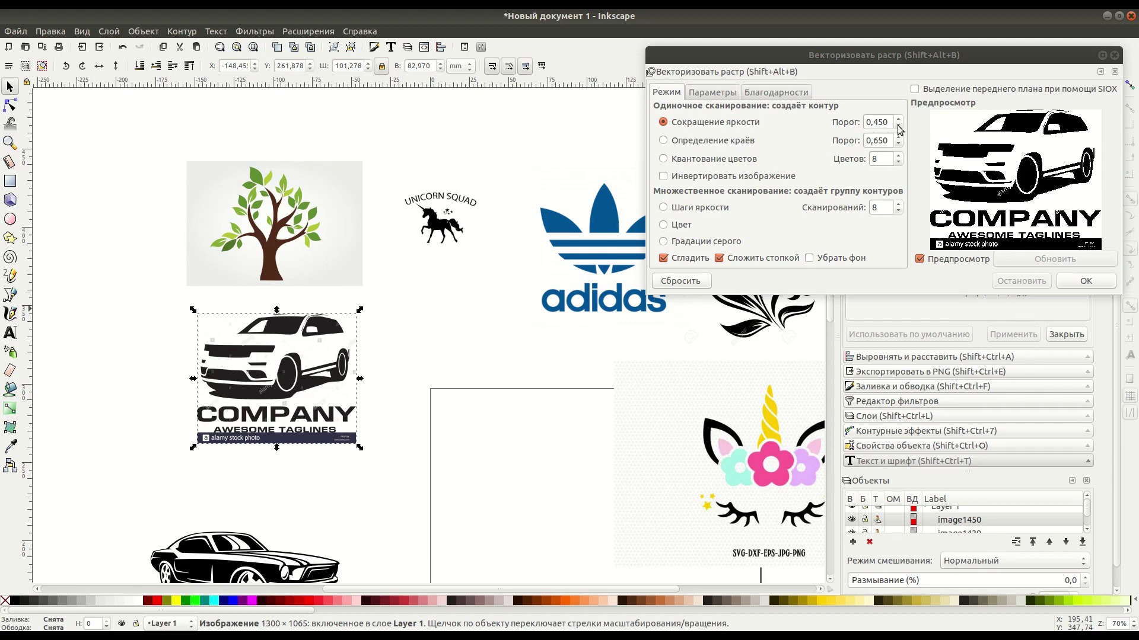
- Try brightness cutoffs from 0,110 to 0,480, settle on 0,450, and trace the COMPANY logo
left_click(898, 128)
left_click(898, 128)
left_click(898, 128)
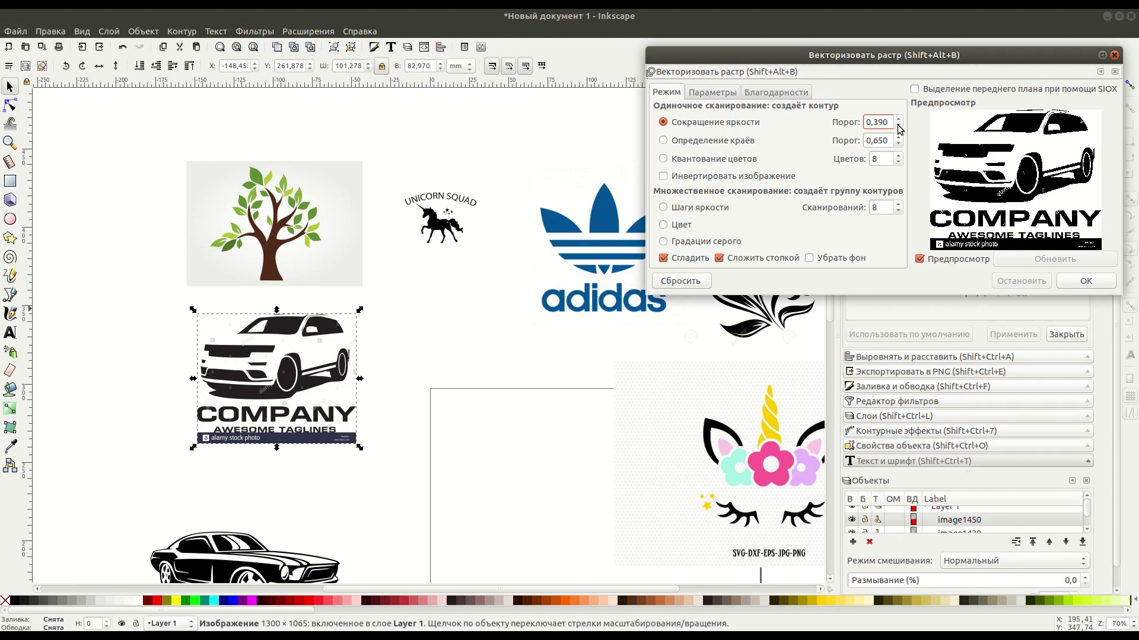
left_click(898, 127)
left_click(899, 128)
left_click(899, 126)
left_click(899, 126)
left_click(899, 126)
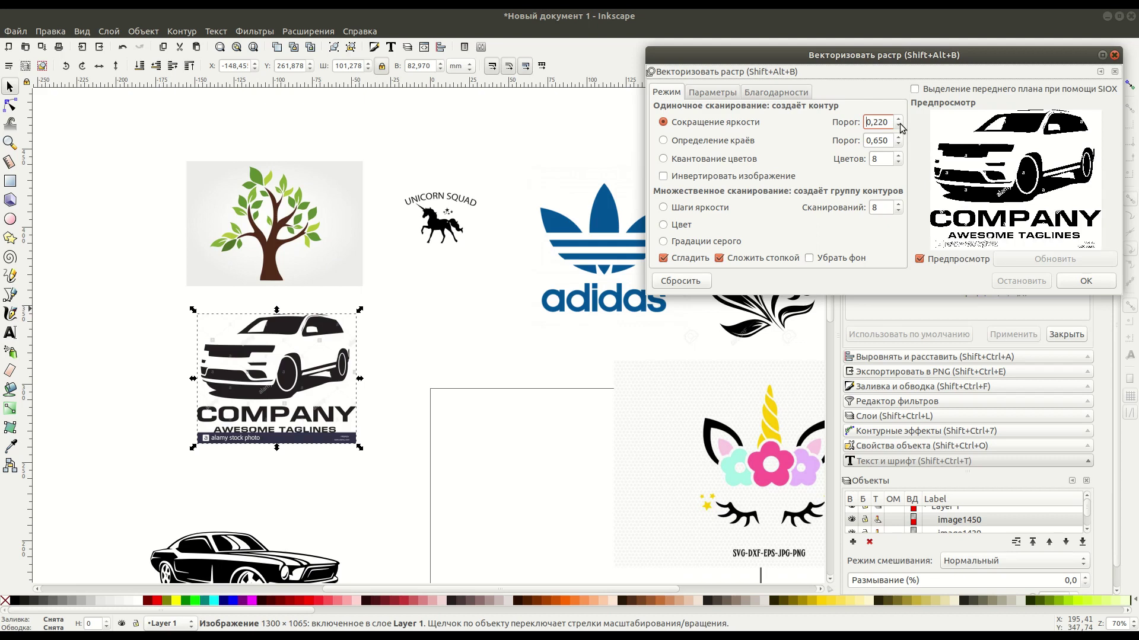
left_click(899, 126)
left_click(899, 126)
left_click(899, 126)
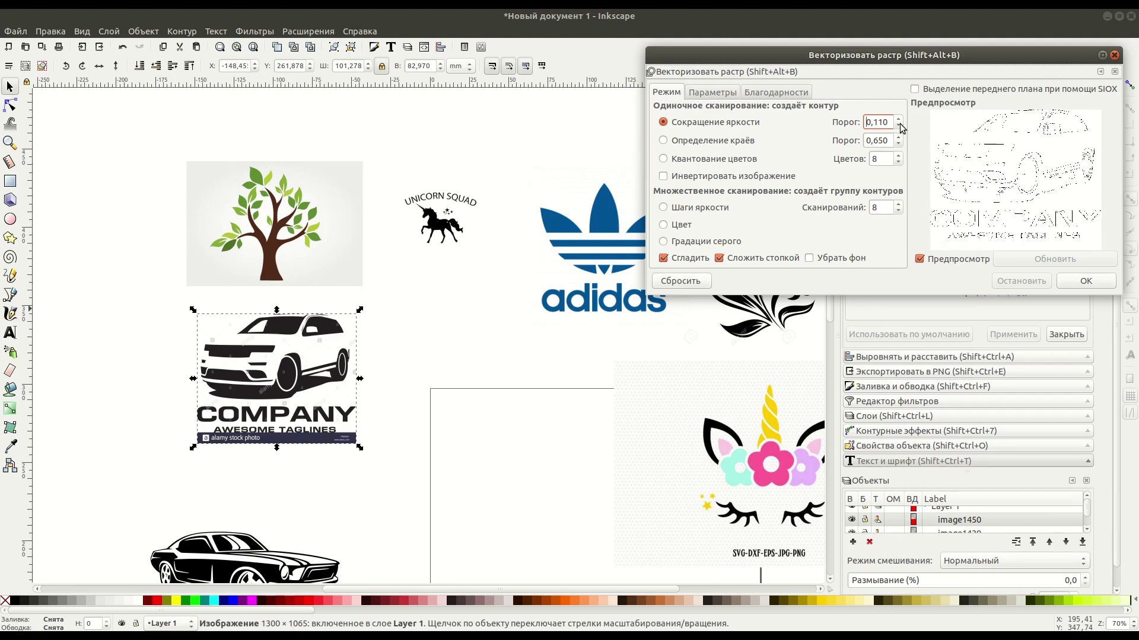
left_click(900, 120)
left_click(899, 120)
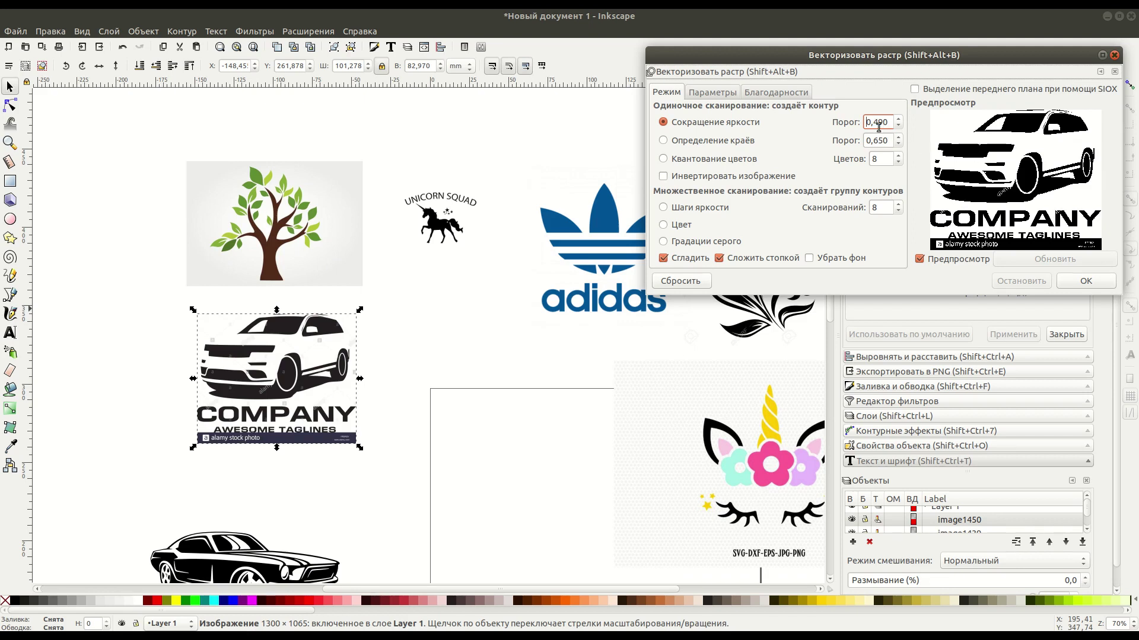
left_click_drag(882, 122, 897, 123)
left_click(898, 127)
double_click(899, 127)
left_click(1086, 281)
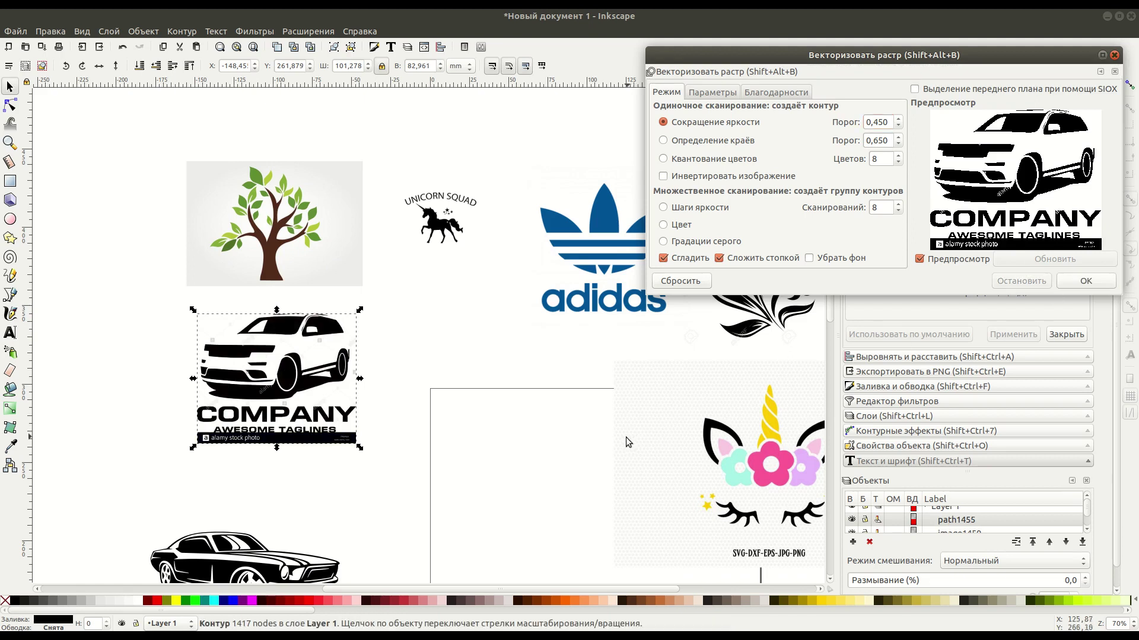
- Place the original COMPANY logo and its traced version side by side
scroll(628, 442, "down", 6)
mouse_move(327, 195)
left_mouse_down()
mouse_move(473, 248)
mouse_move(511, 250)
left_mouse_up()
left_click_drag(283, 198, 145, 221)
left_click_drag(442, 264, 303, 230)
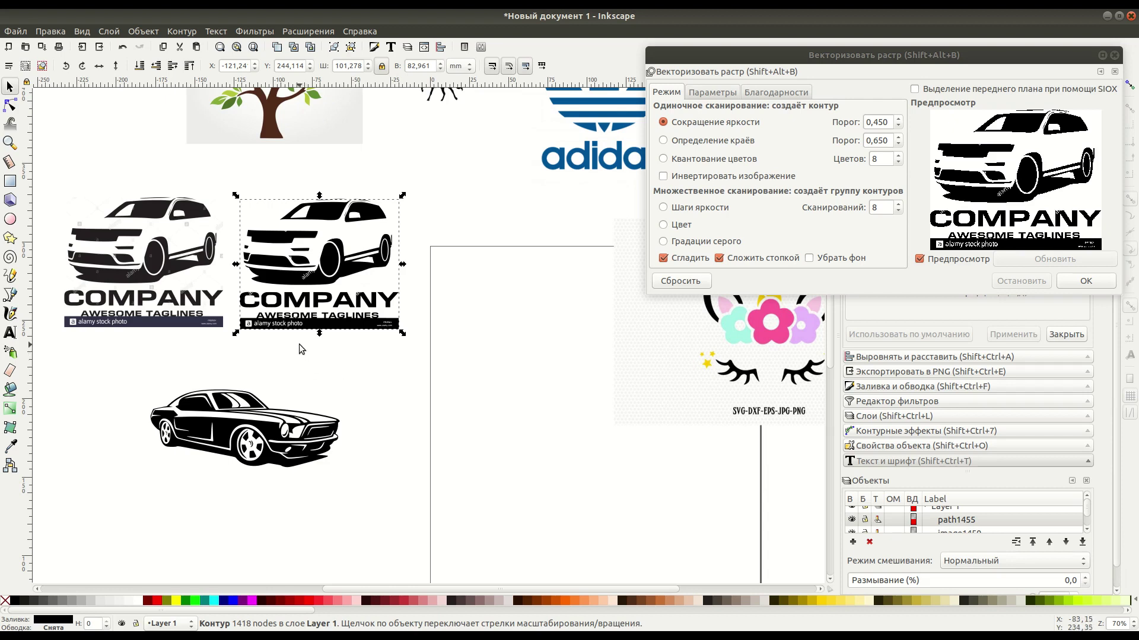
- Zoom in on the traced COMPANY logo and show its nodes with the Node tool
left_click_drag(188, 266, 330, 304)
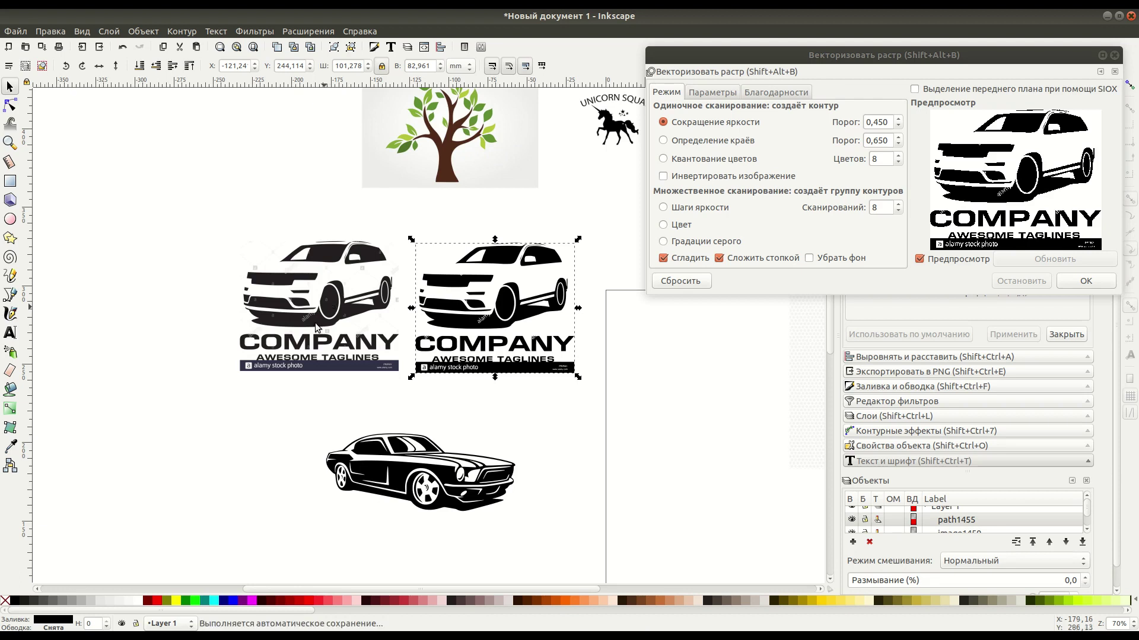
scroll(330, 304, "up", 1)
scroll(287, 353, "up", 1)
scroll(446, 415, "up", 1)
scroll(446, 415, "up", 1)
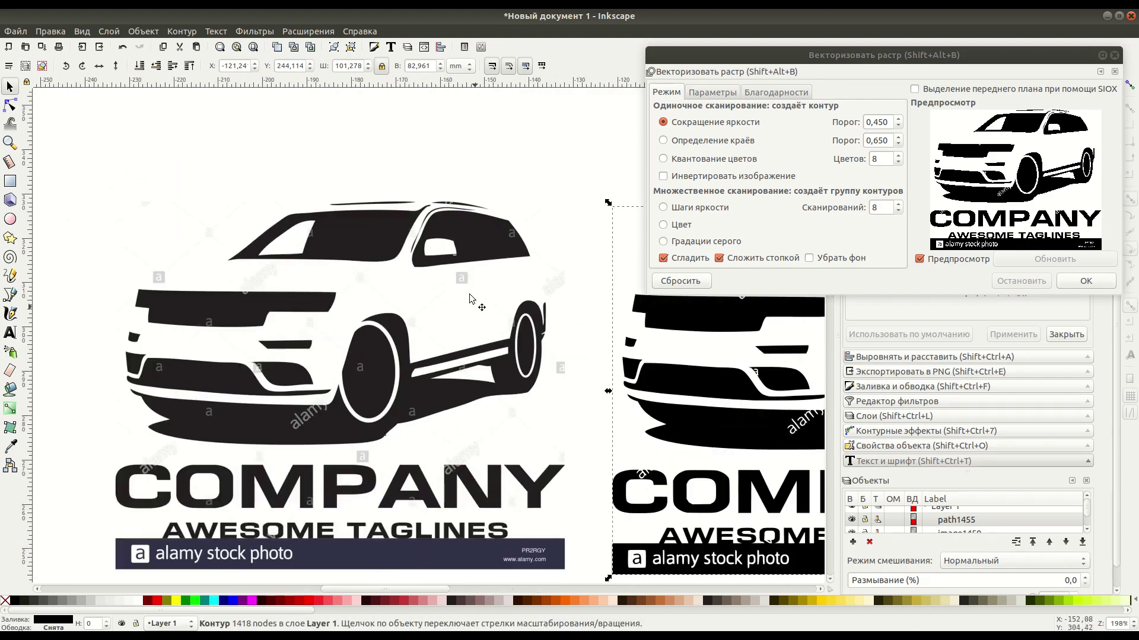
scroll(474, 293, "up", 1)
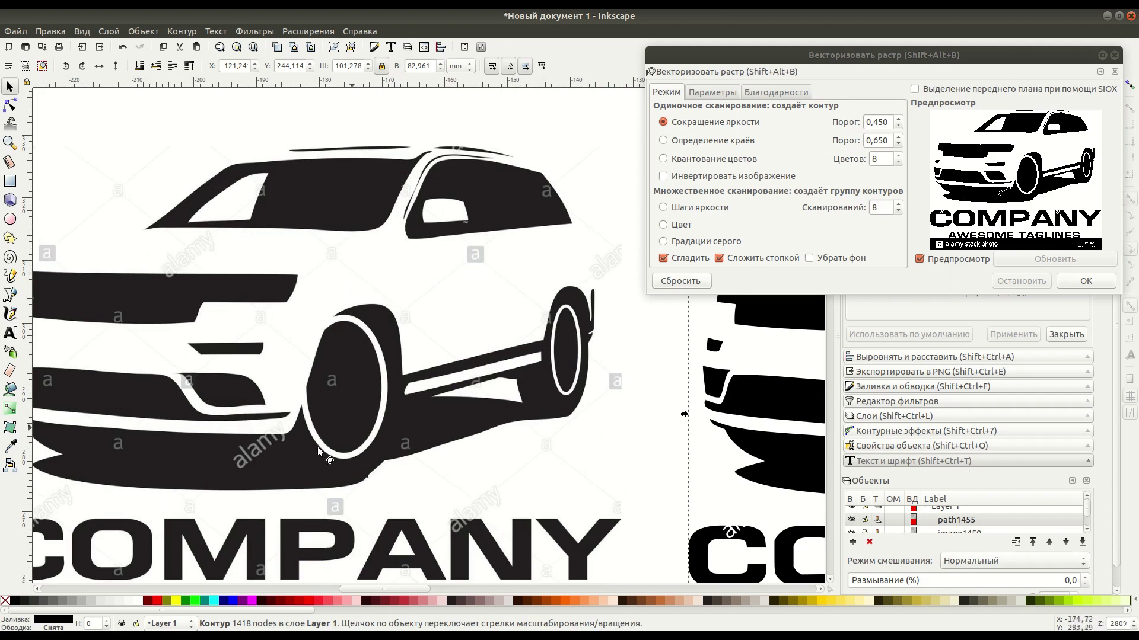
left_click_drag(223, 386, 294, 398)
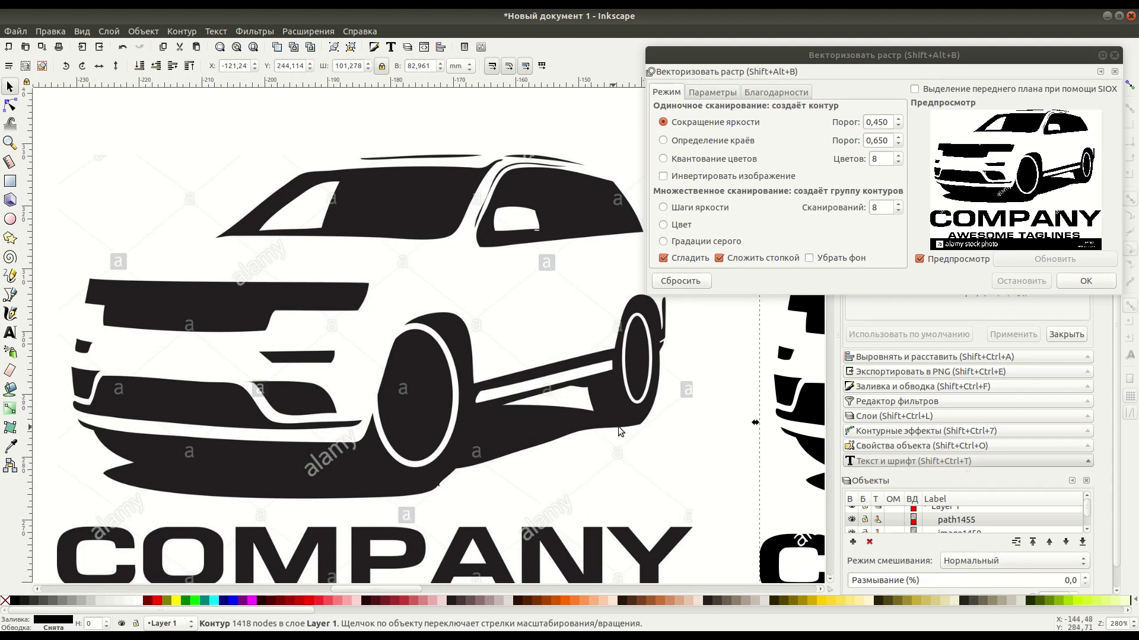
scroll(303, 415, "right", 10)
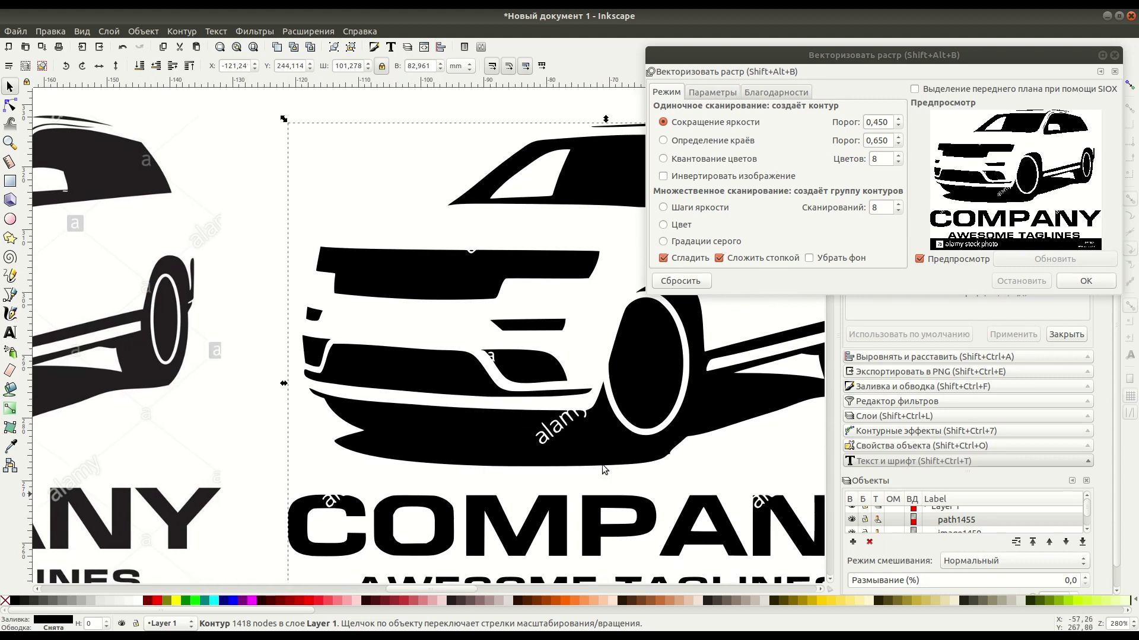
mouse_move(508, 304)
left_mouse_down()
mouse_move(336, 310)
mouse_move(324, 320)
left_mouse_up()
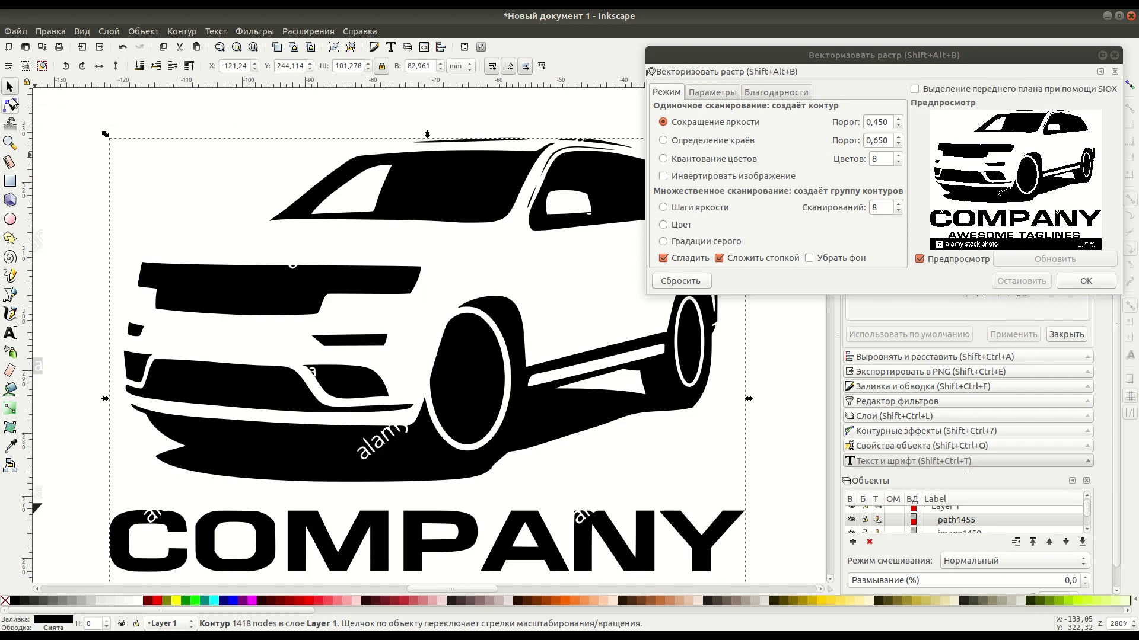
left_click(10, 106)
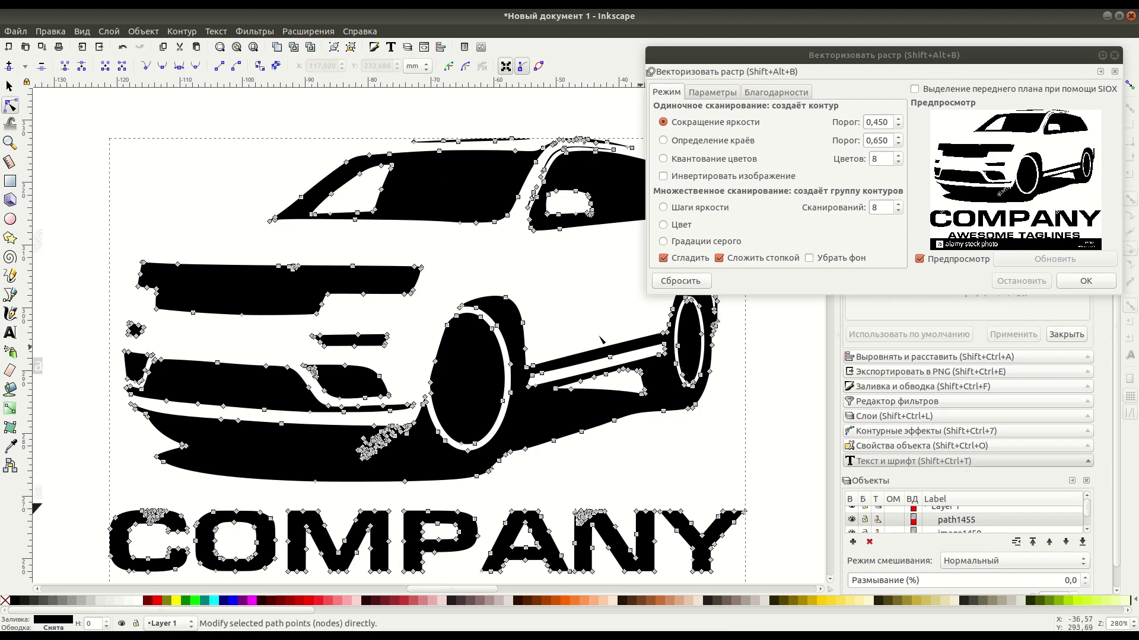
- Zoom into the bumper and rubber-band select the 63 'alamy' watermark nodes
mouse_move(566, 302)
left_mouse_down()
mouse_move(522, 311)
mouse_move(538, 276)
left_mouse_up()
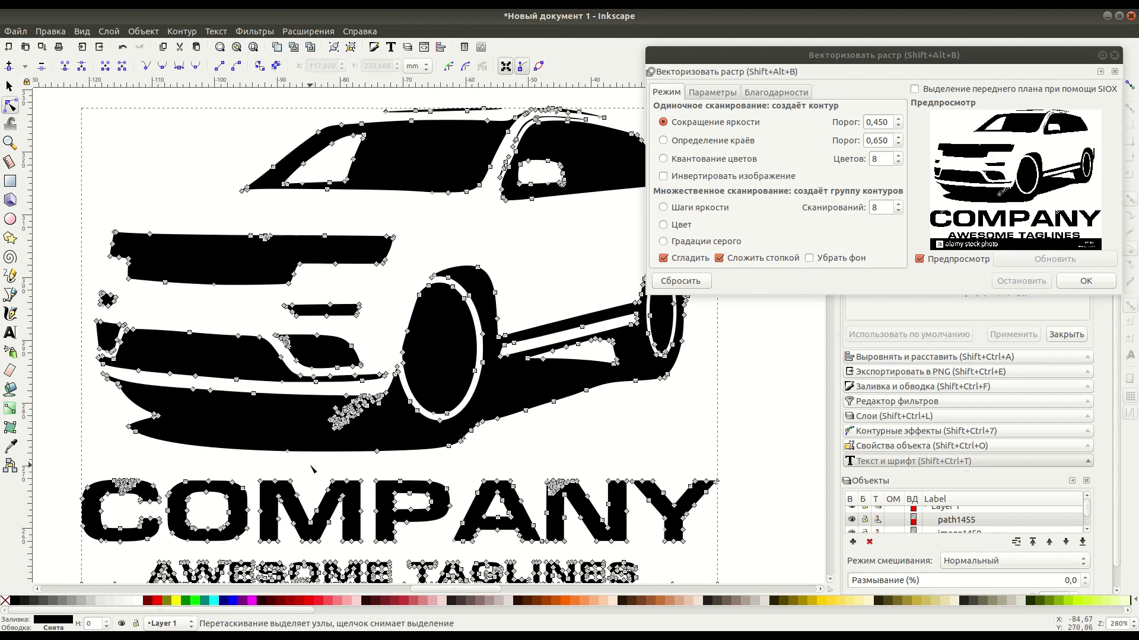
left_click(141, 214)
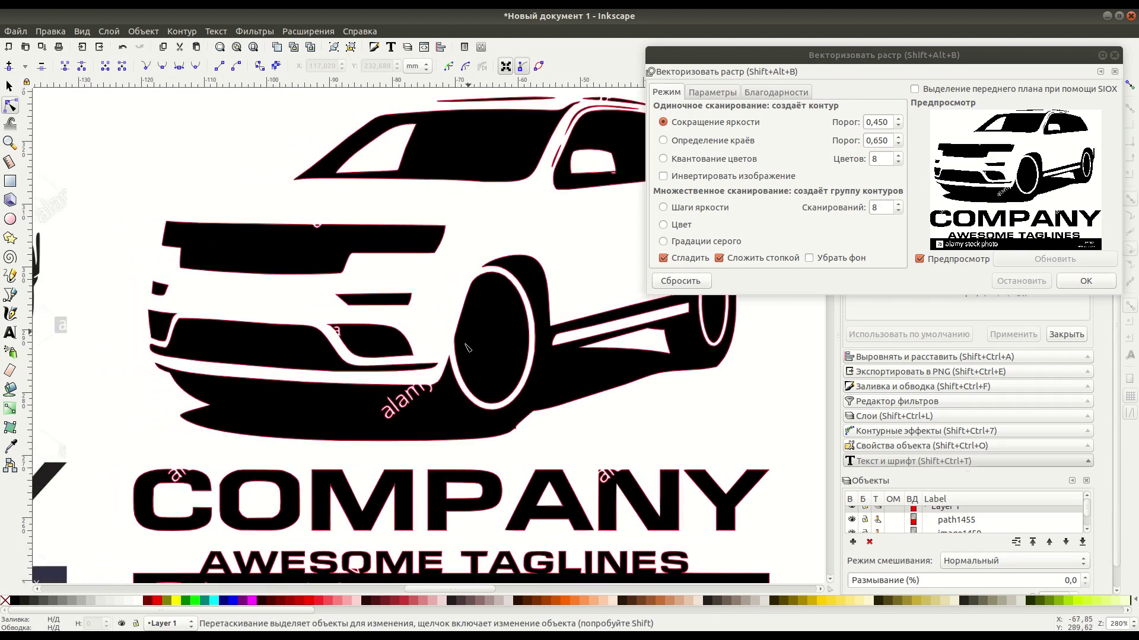
scroll(456, 390, "up", 1, "ctrl")
scroll(457, 390, "up", 1, "ctrl")
scroll(457, 390, "down", 3)
scroll(460, 382, "left", 3)
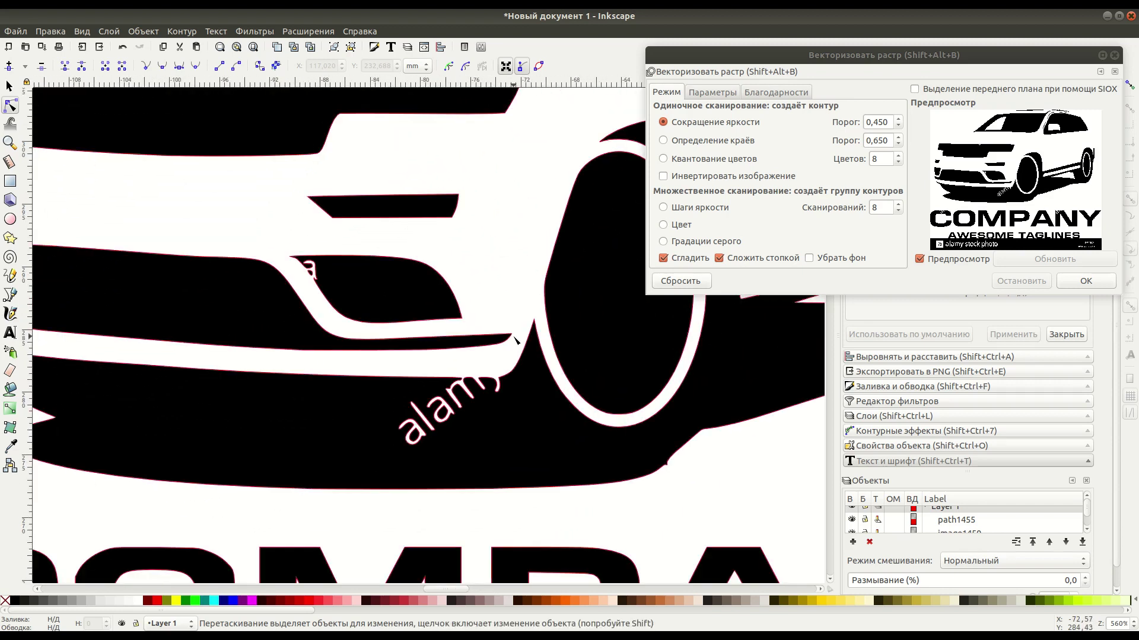
scroll(427, 380, "down", 2)
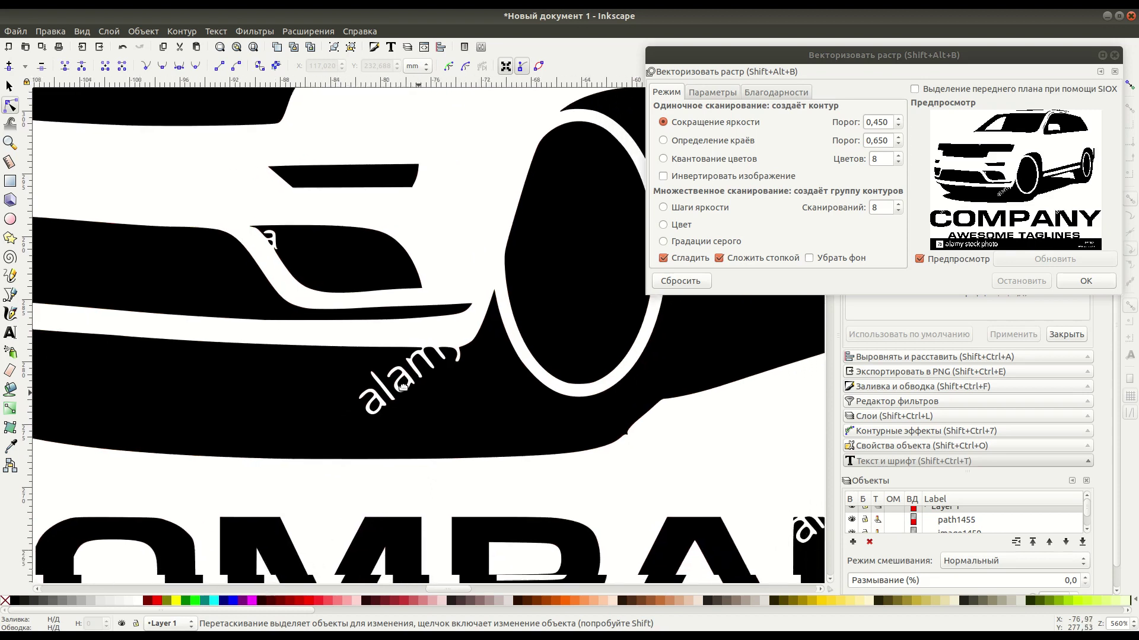
scroll(385, 380, "right", 3)
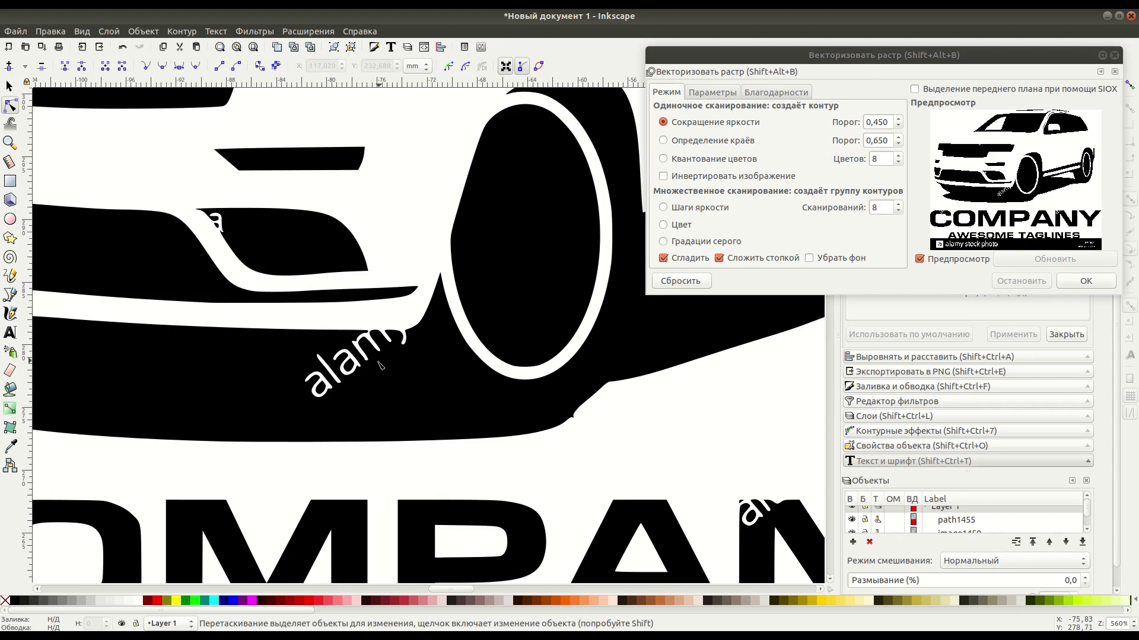
scroll(379, 365, "up", 1)
scroll(405, 369, "up", 1)
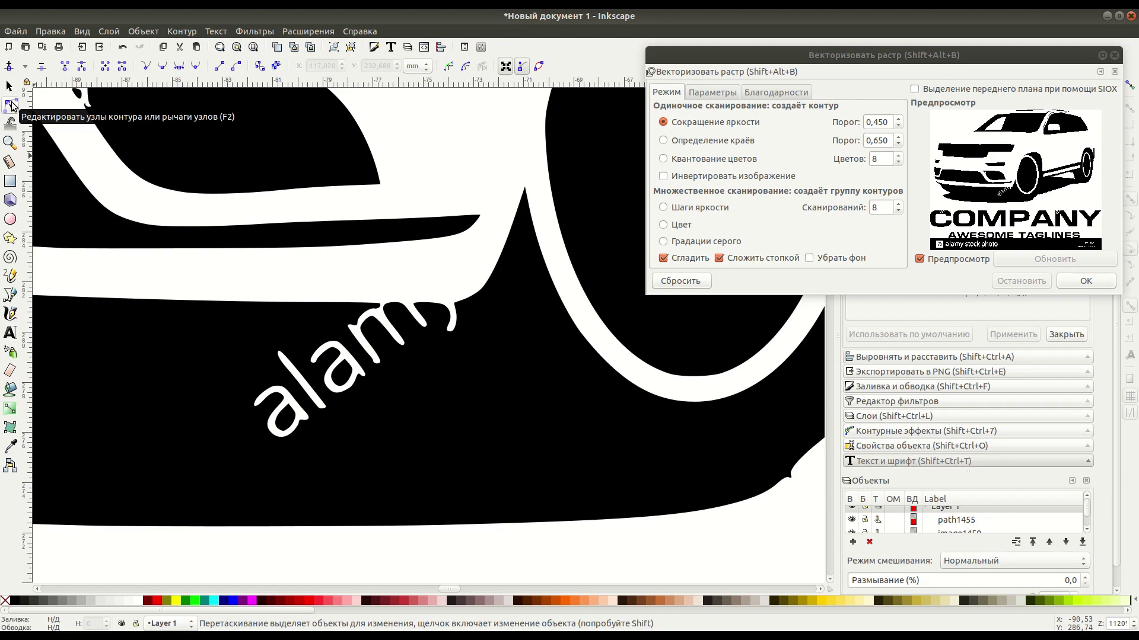
left_click(246, 344)
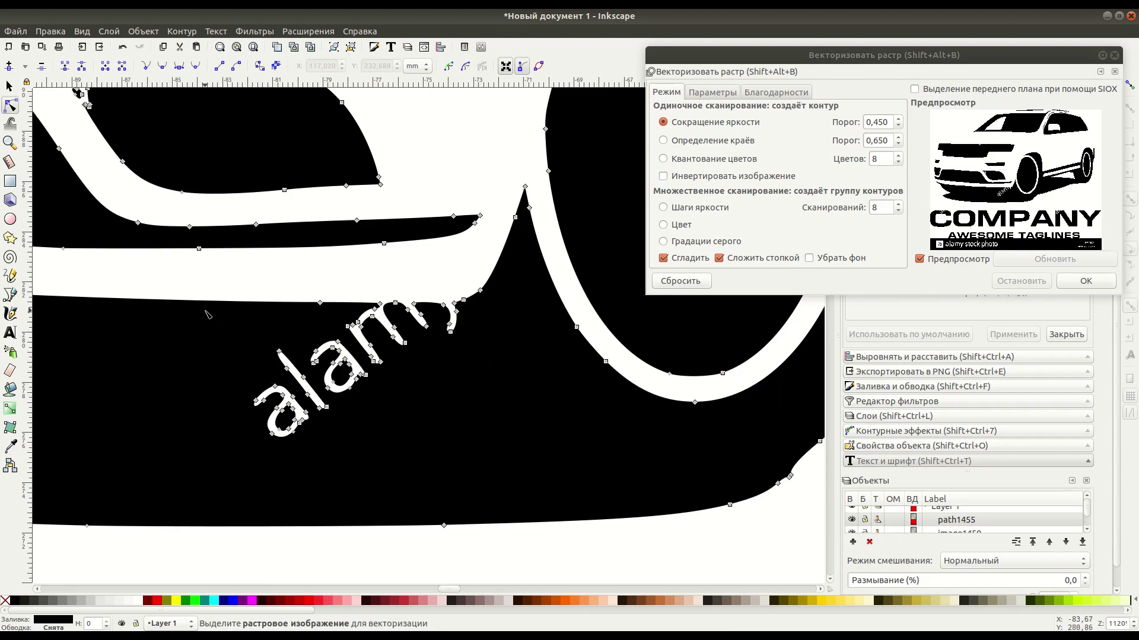
left_click_drag(202, 307, 514, 470)
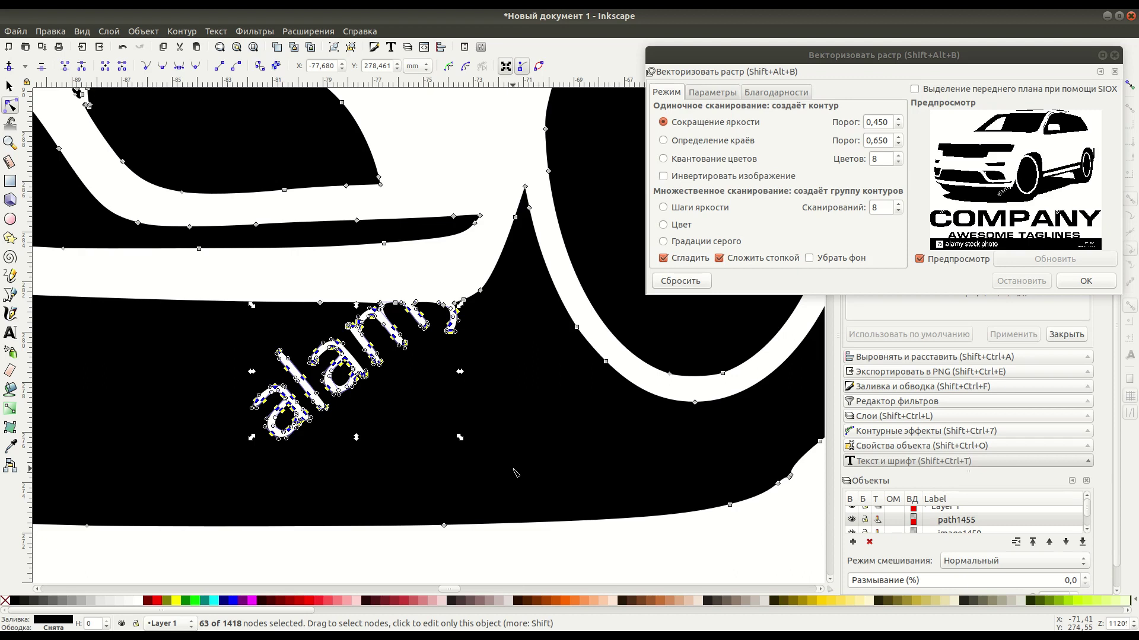
- Delete the 'alamy' watermark nodes and the four leftover drip nodes along the bumper
key("Delete")
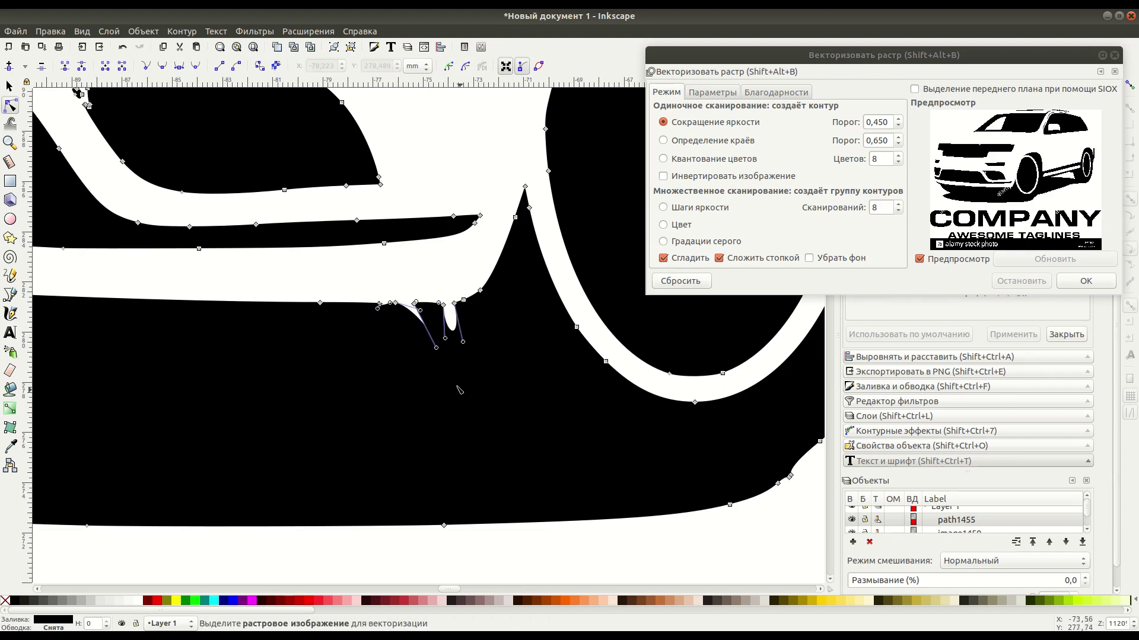
scroll(478, 419, "up", 1)
scroll(479, 419, "up", 1)
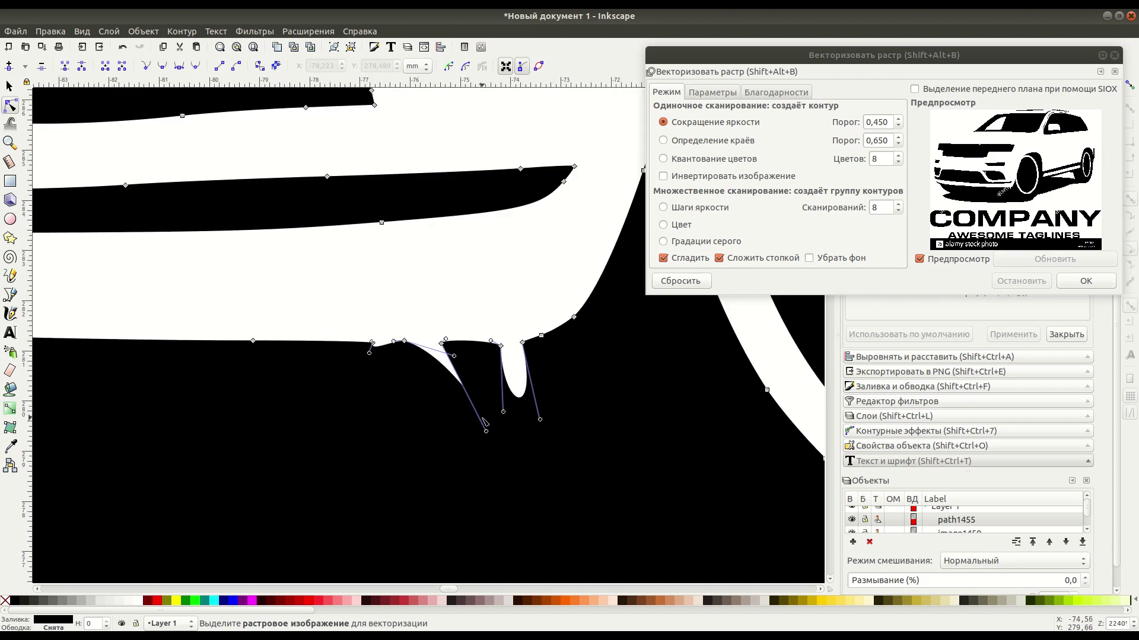
scroll(482, 418, "up", 1)
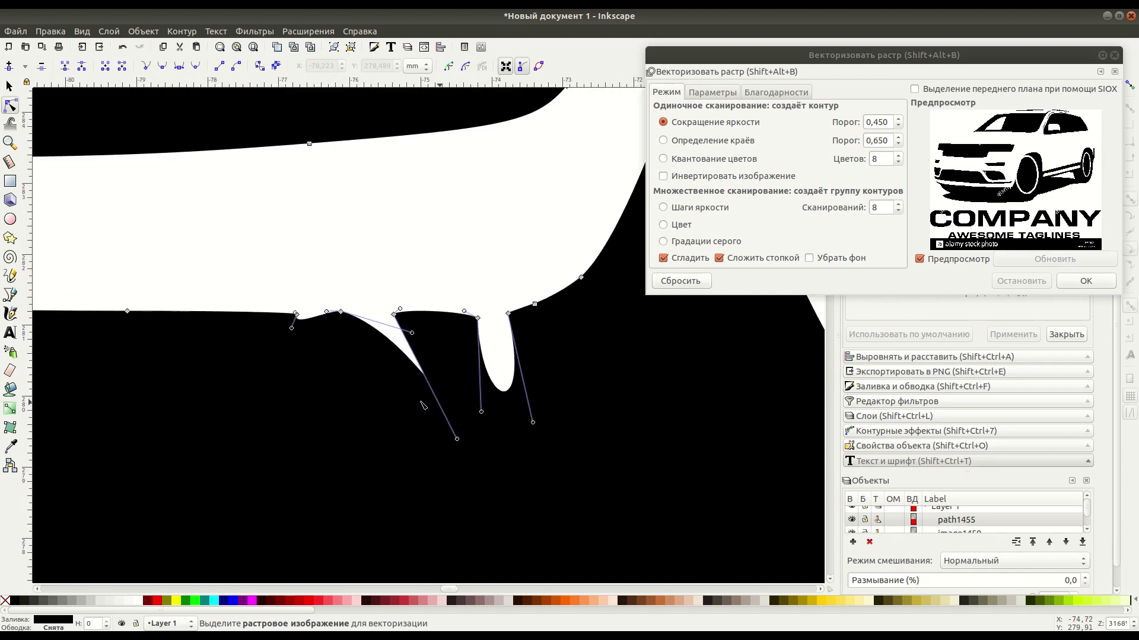
left_click_drag(267, 292, 496, 352)
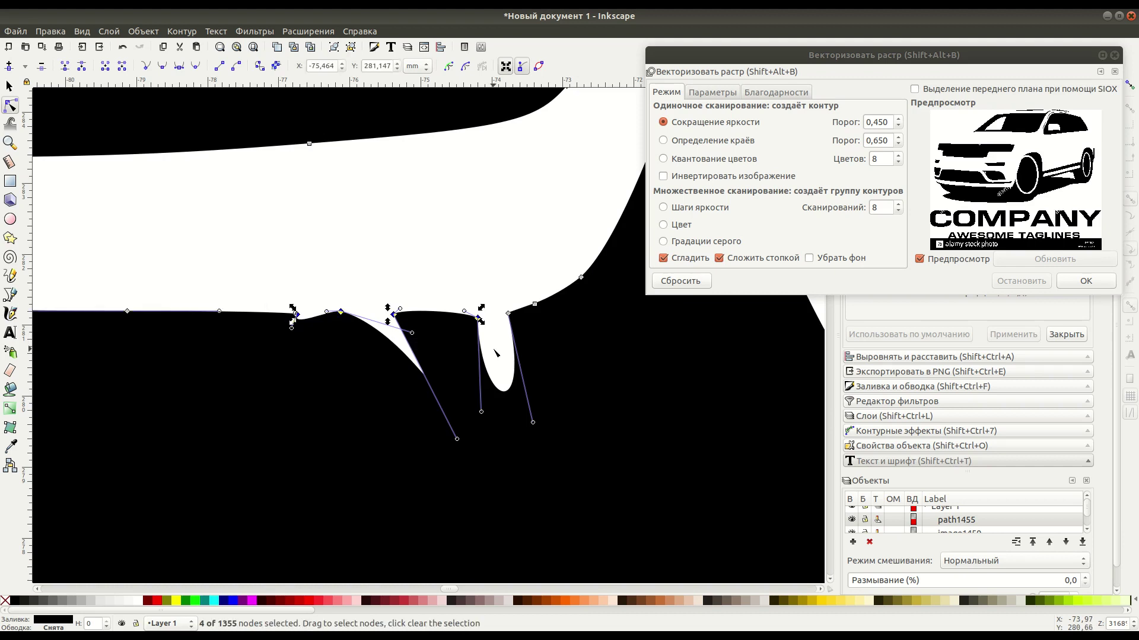
key("Delete")
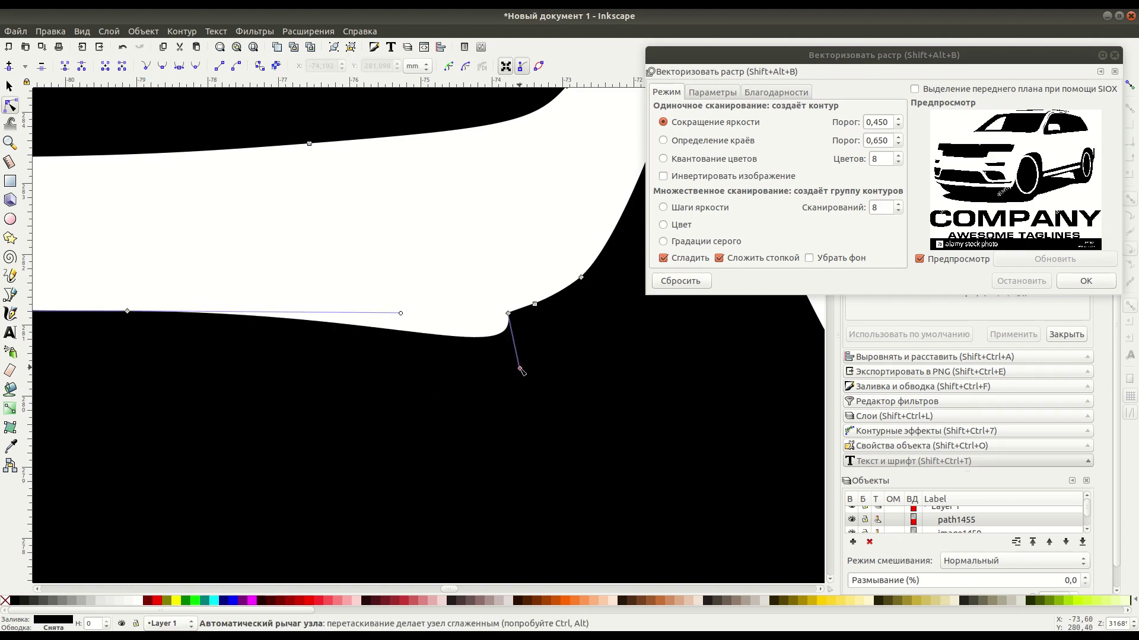
- Flatten the remaining bumper-edge spike into a straight edge
left_click_drag(520, 369, 439, 315)
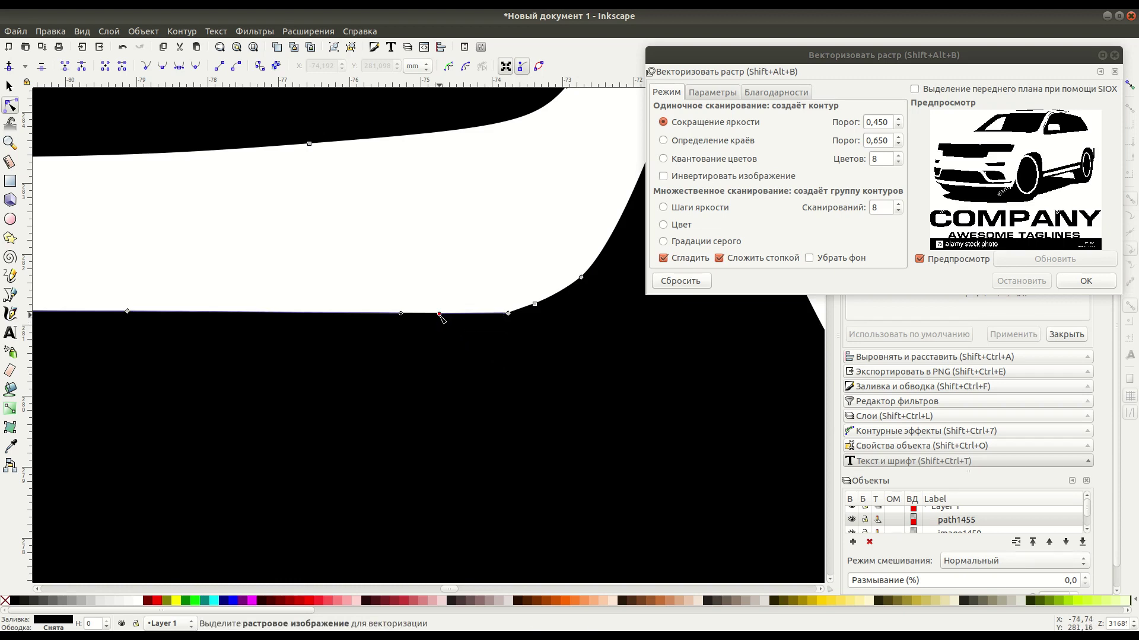
scroll(435, 304, "down", 2, "ctrl")
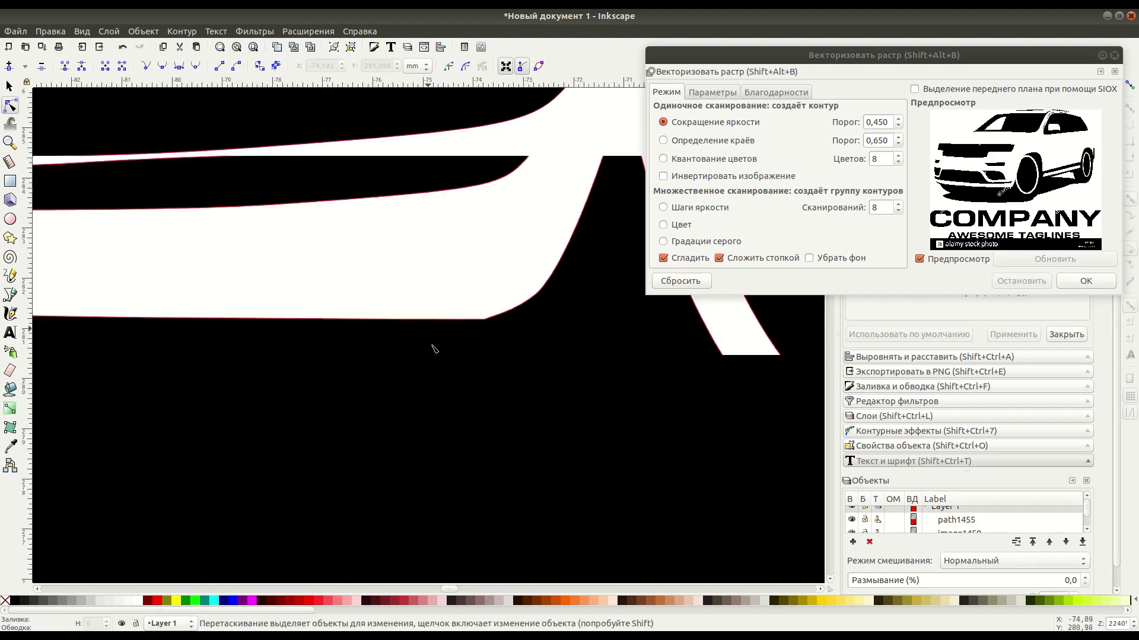
scroll(432, 348, "down", 2, "ctrl")
scroll(437, 407, "down", 2, "ctrl")
mouse_move(367, 405)
left_mouse_down()
mouse_move(420, 419)
mouse_move(431, 452)
left_mouse_up()
- Delete the small leftover blob from the car path and reshape the curve where it was
scroll(381, 424, "up", 1, "ctrl")
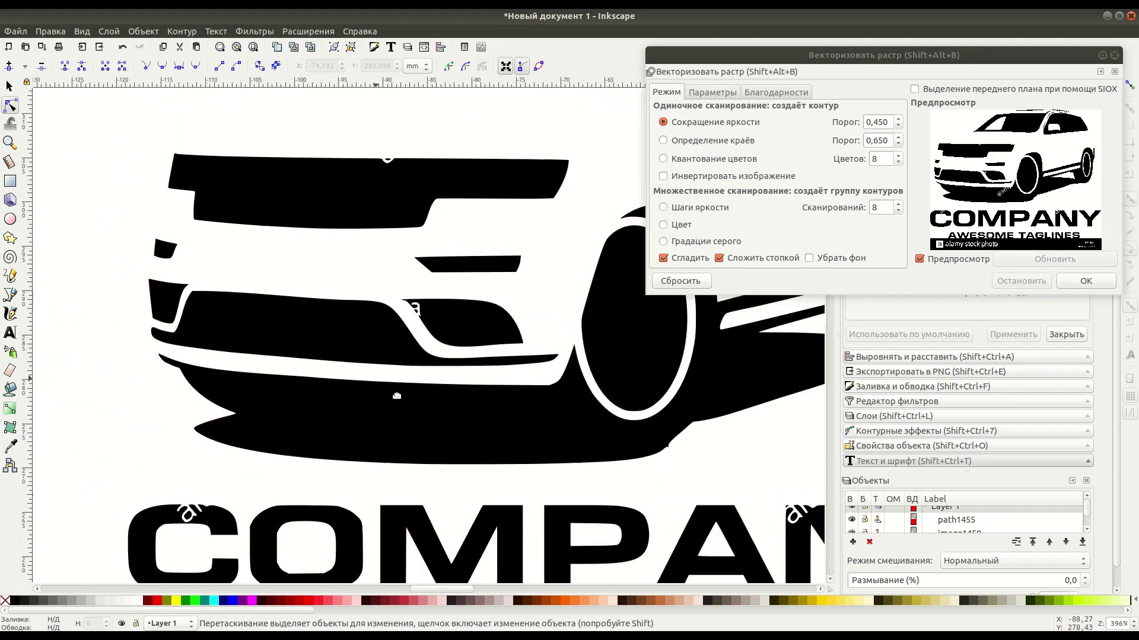
scroll(406, 408, "up", 1, "ctrl")
scroll(437, 332, "up", 2, "ctrl")
left_click(450, 268)
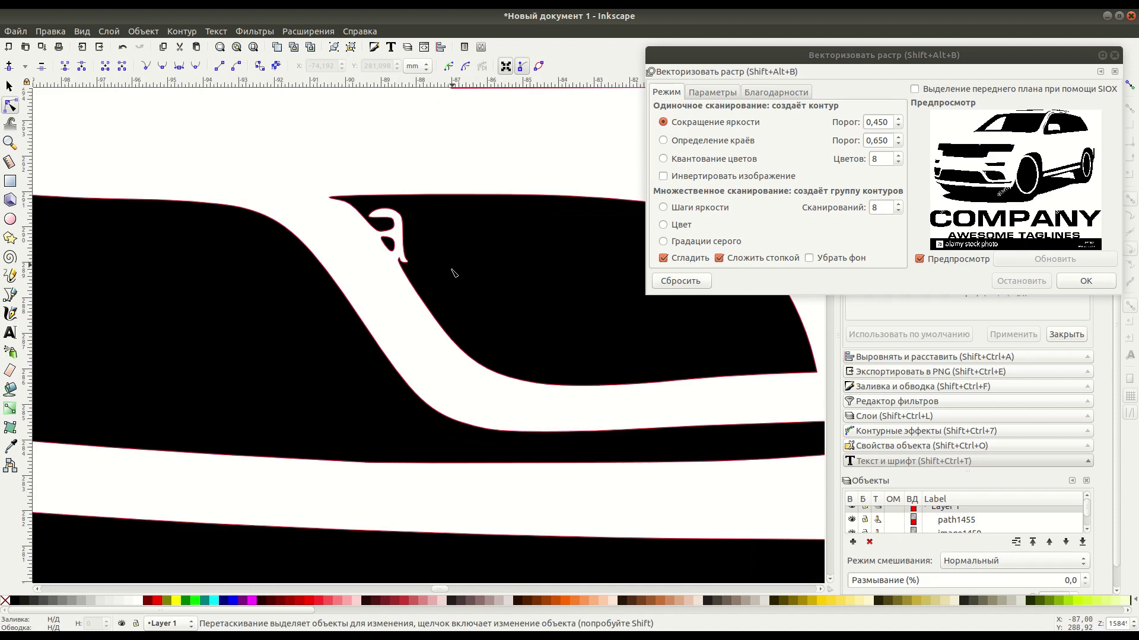
scroll(460, 350, "up", 1, "ctrl")
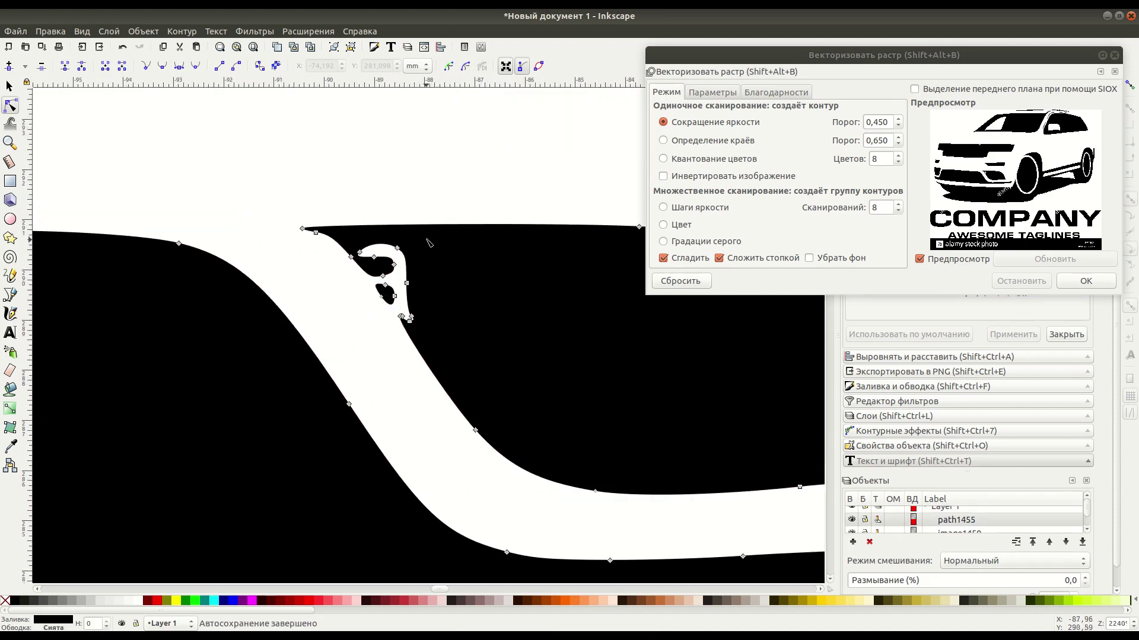
mouse_move(434, 214)
left_mouse_down()
mouse_move(401, 293)
mouse_move(354, 339)
left_mouse_up()
key("Delete")
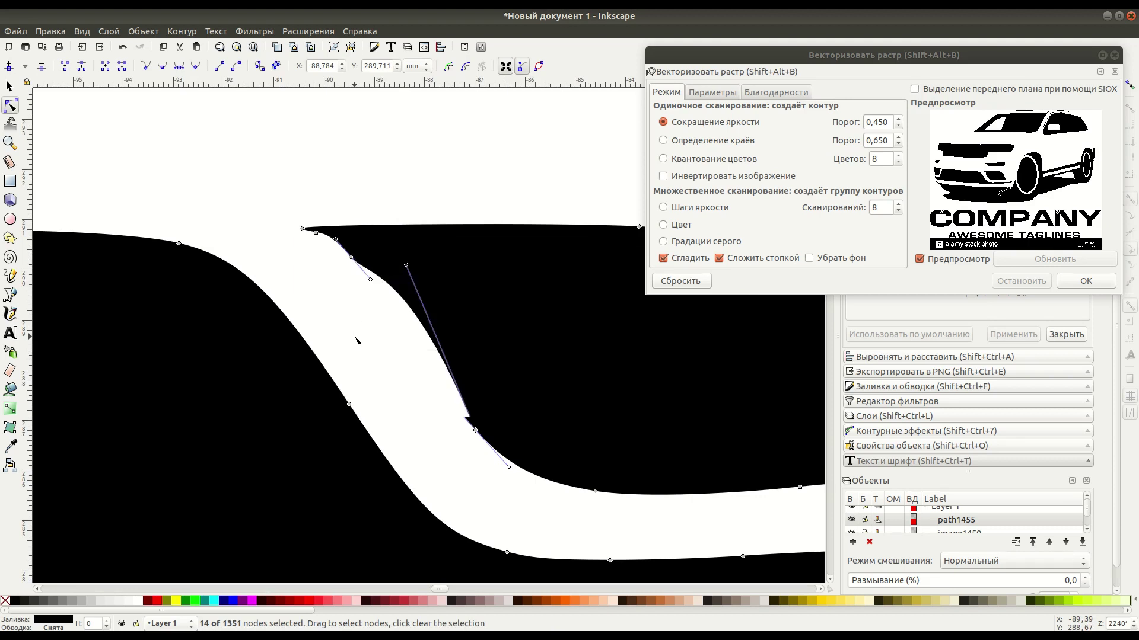
left_click_drag(407, 267, 380, 295)
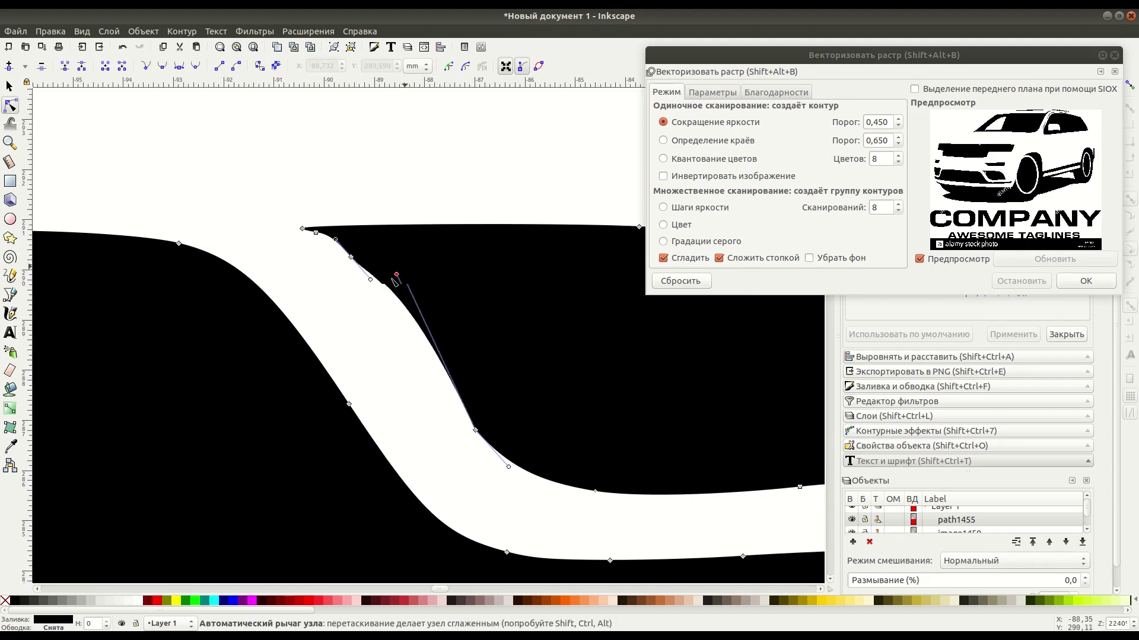
left_click(340, 325)
key("Escape")
- Remove the small ellipse inside the bumper notch
key("minus")
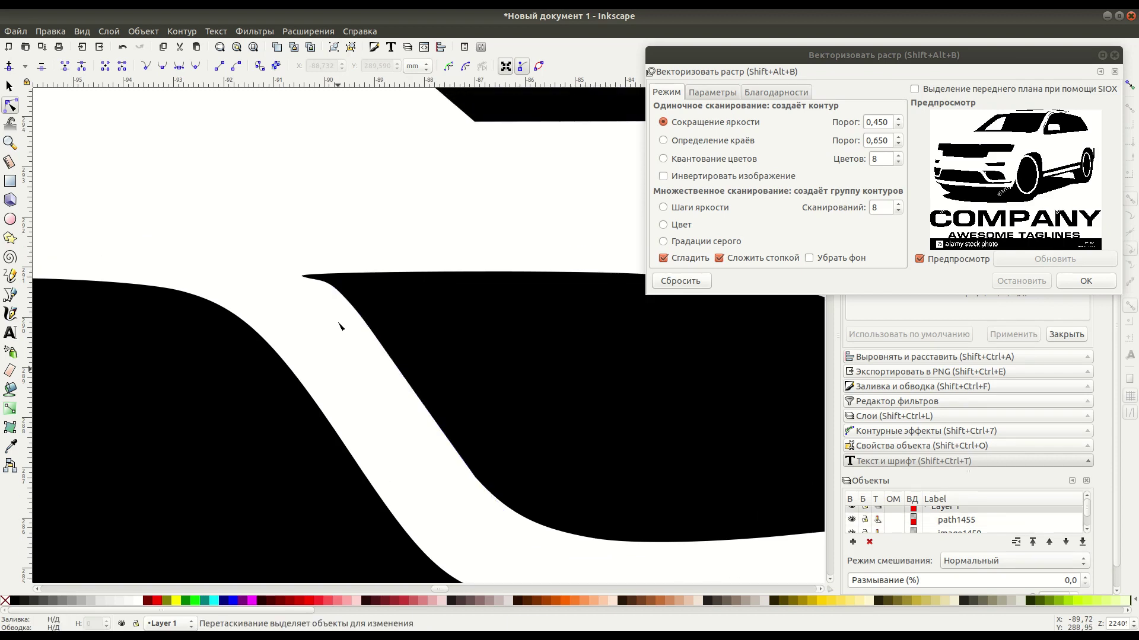
key("minus")
key("minus")
key("minus")
key("minus")
scroll(339, 325, "up", 2)
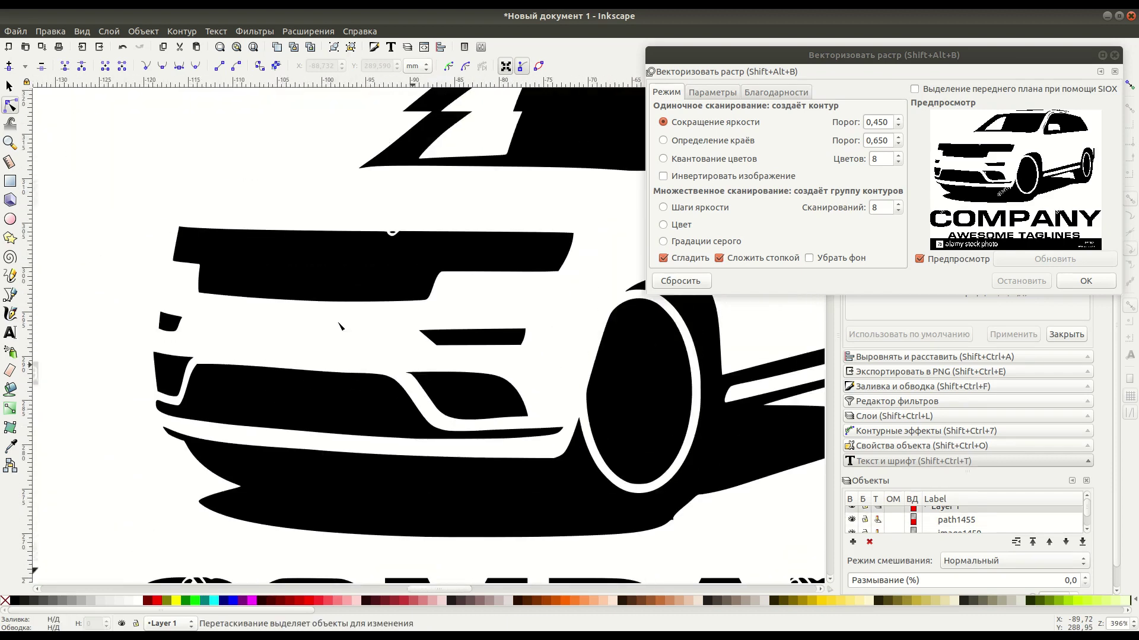
scroll(374, 325, "up", 3)
scroll(389, 324, "up", 2)
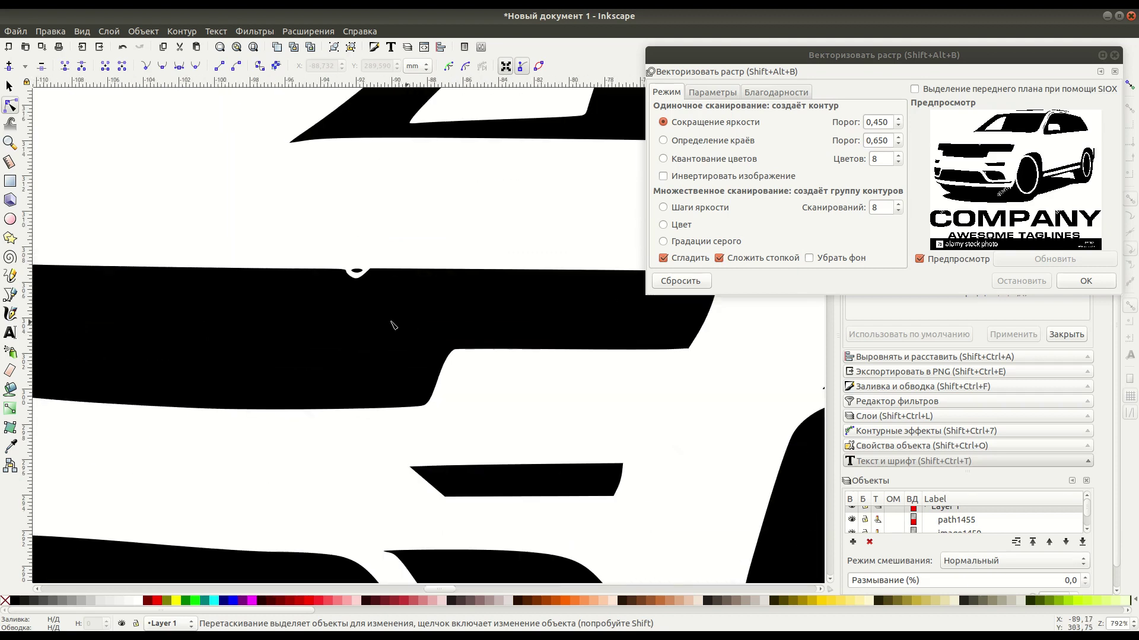
scroll(377, 323, "up", 2)
scroll(437, 380, "up", 1)
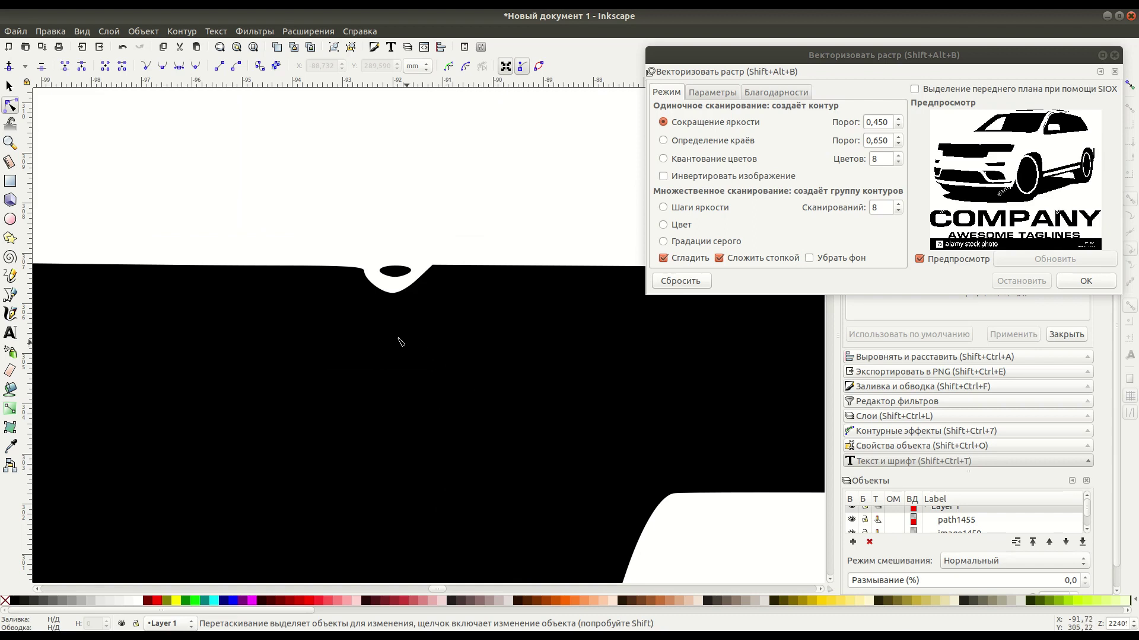
scroll(422, 332, "down", 1)
scroll(451, 343, "up", 2)
scroll(457, 349, "up", 1)
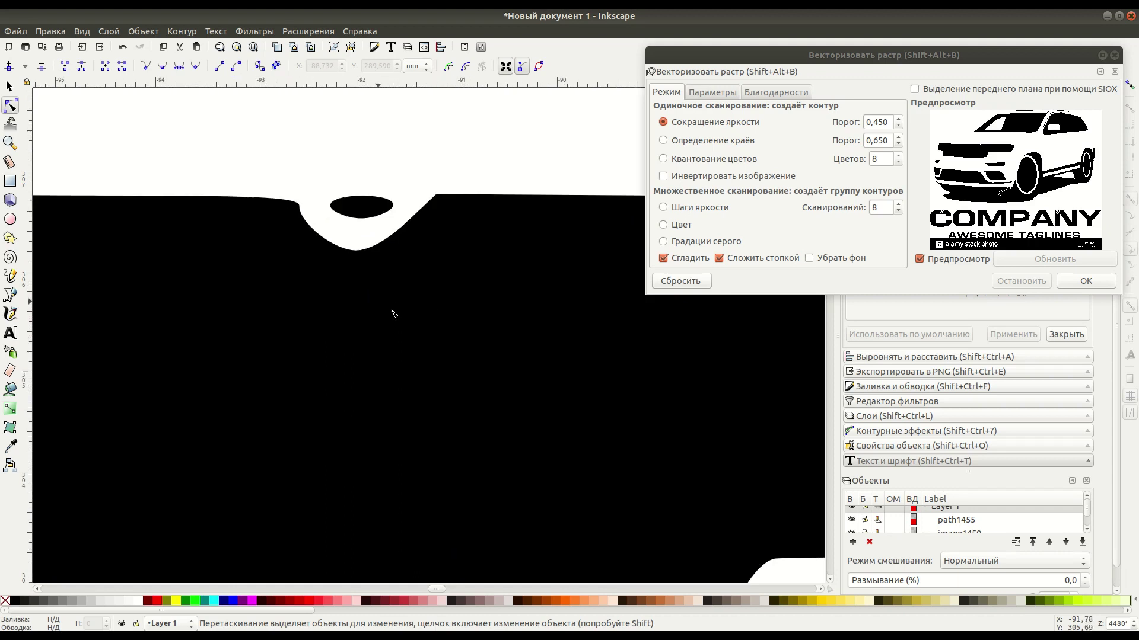
left_click_drag(311, 172, 390, 238)
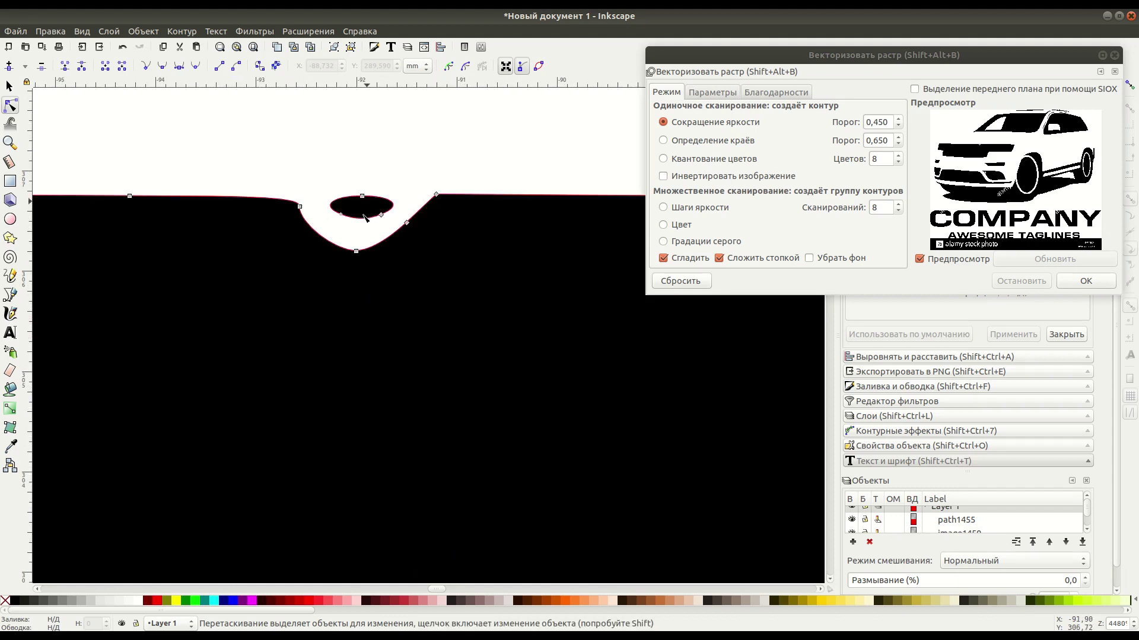
left_click_drag(317, 183, 403, 234)
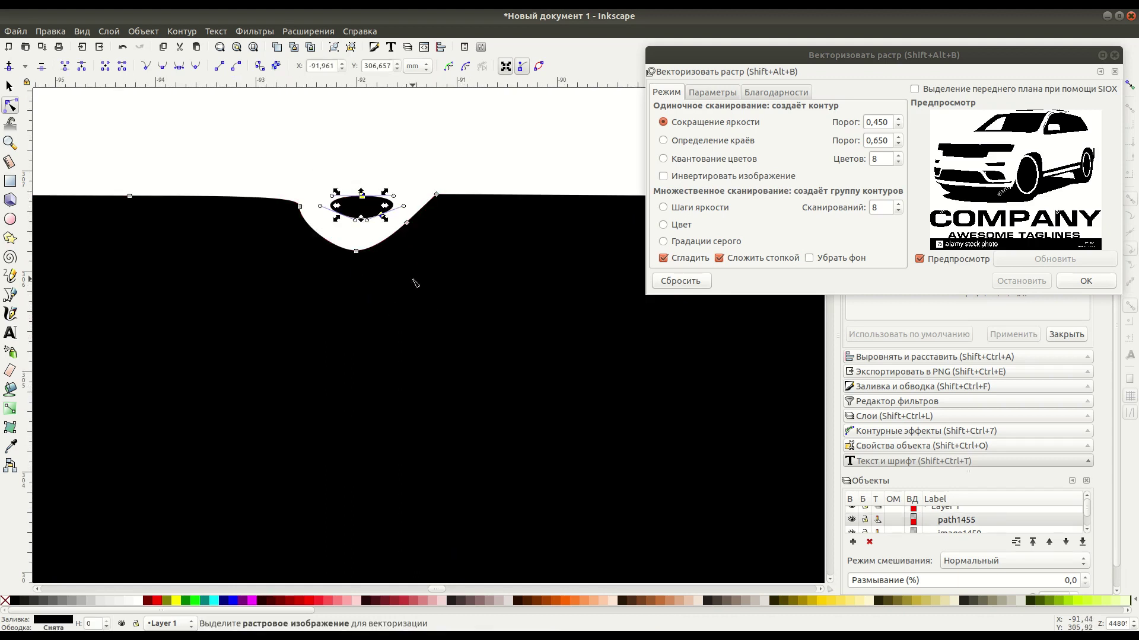
key("Delete")
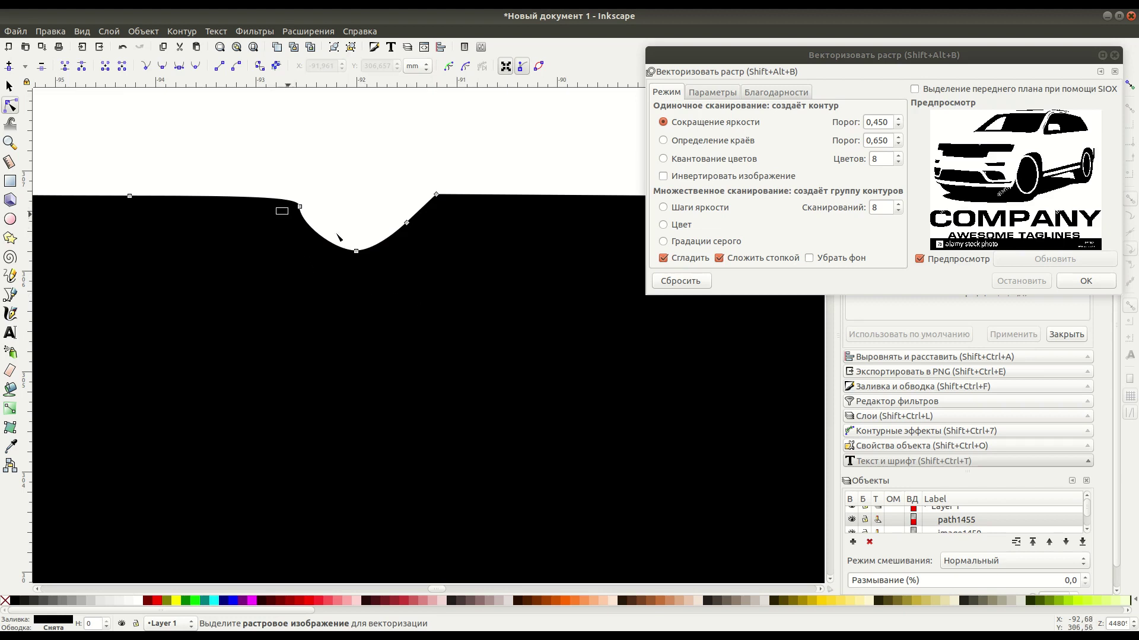
- Delete the notch nodes and adjust handles so the dipped edge runs nearly straight
left_click_drag(338, 237, 449, 289)
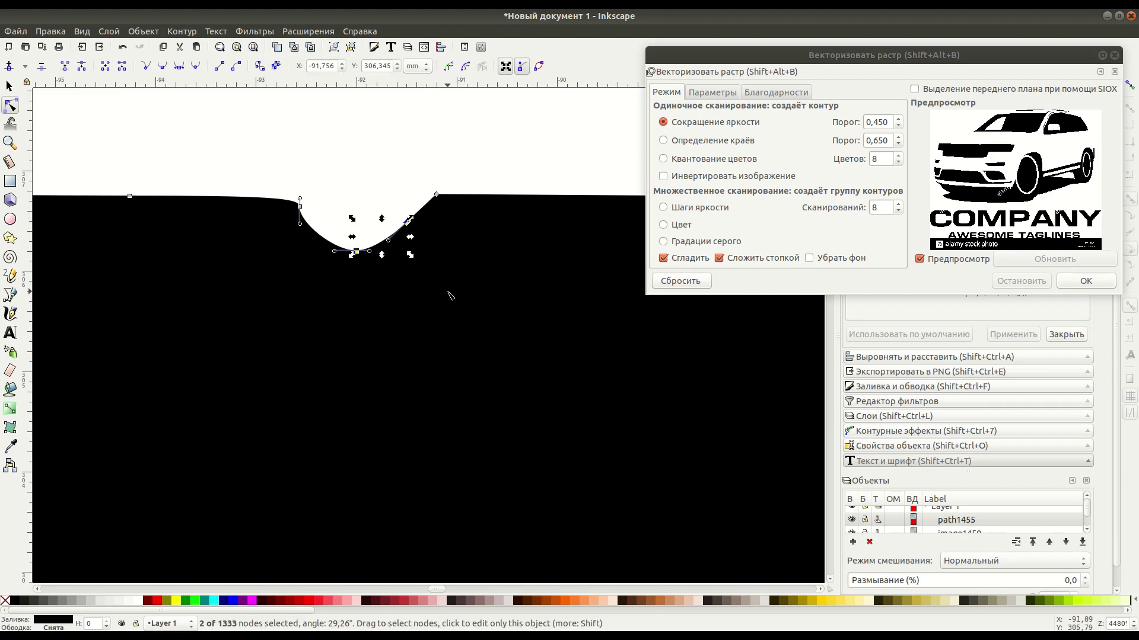
key("Delete")
left_click_drag(315, 189, 274, 233)
key("Delete")
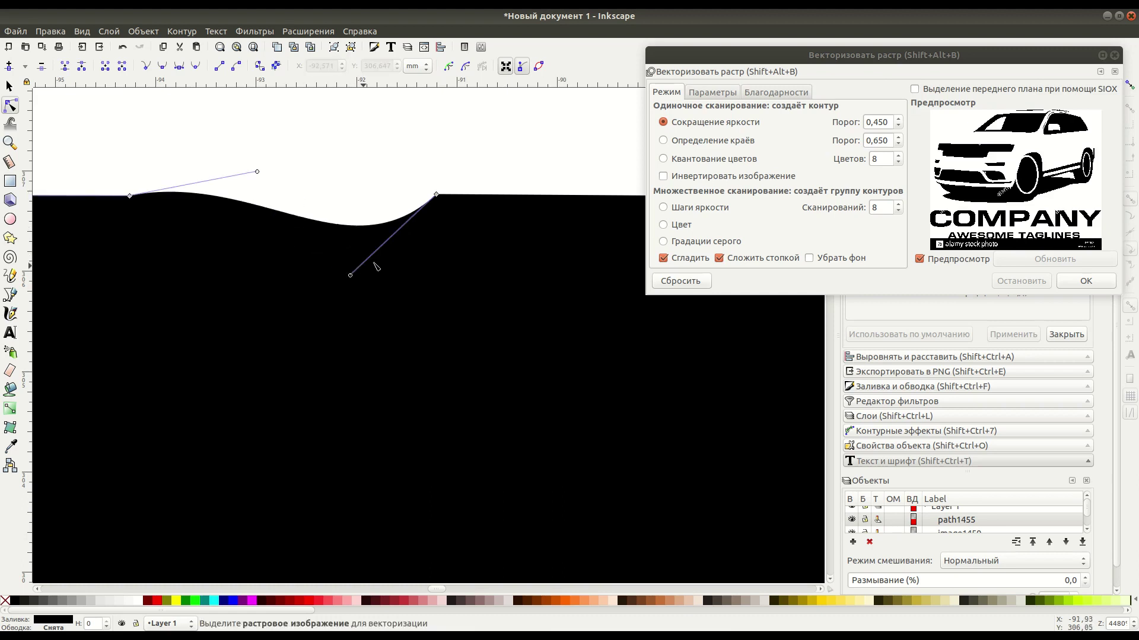
left_click_drag(355, 276, 347, 208)
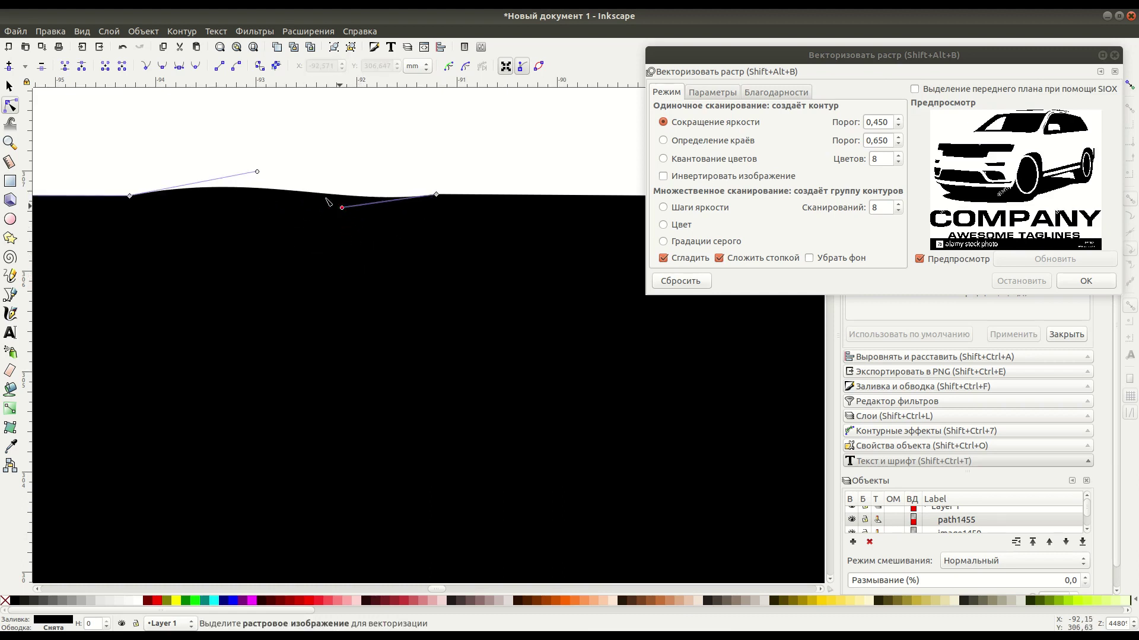
left_click_drag(258, 172, 259, 191)
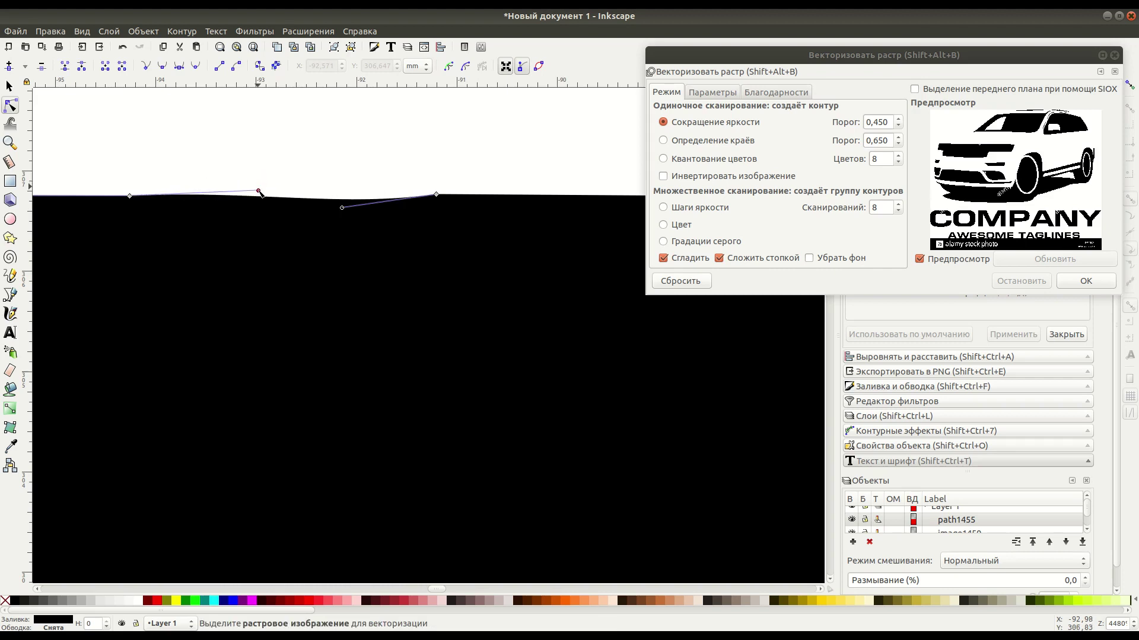
left_click_drag(342, 208, 333, 196)
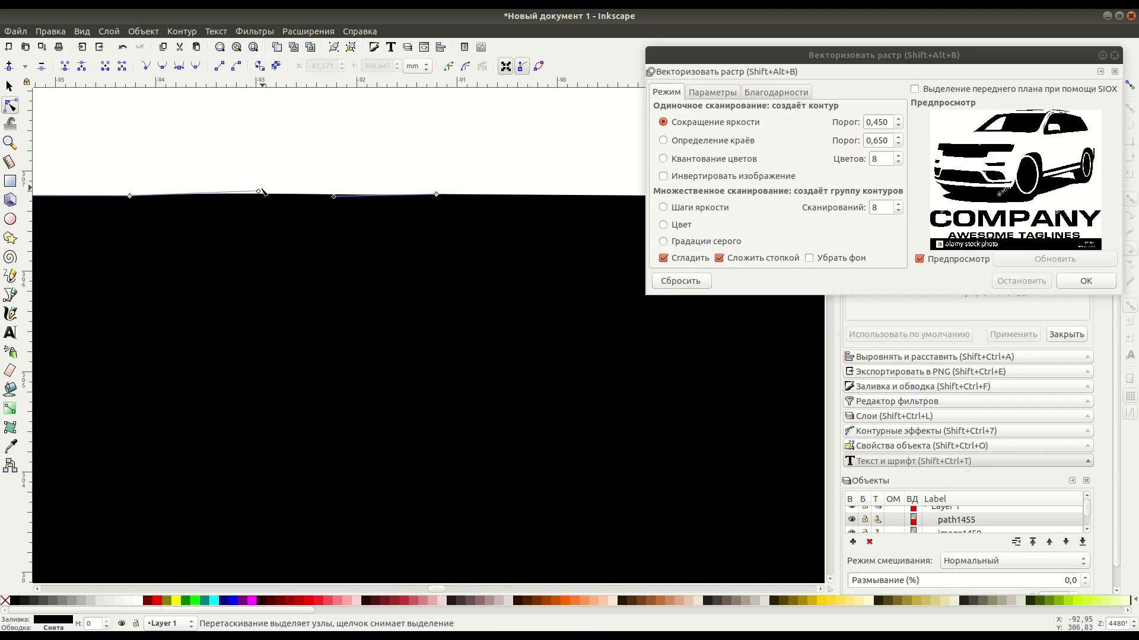
left_click_drag(259, 191, 262, 197)
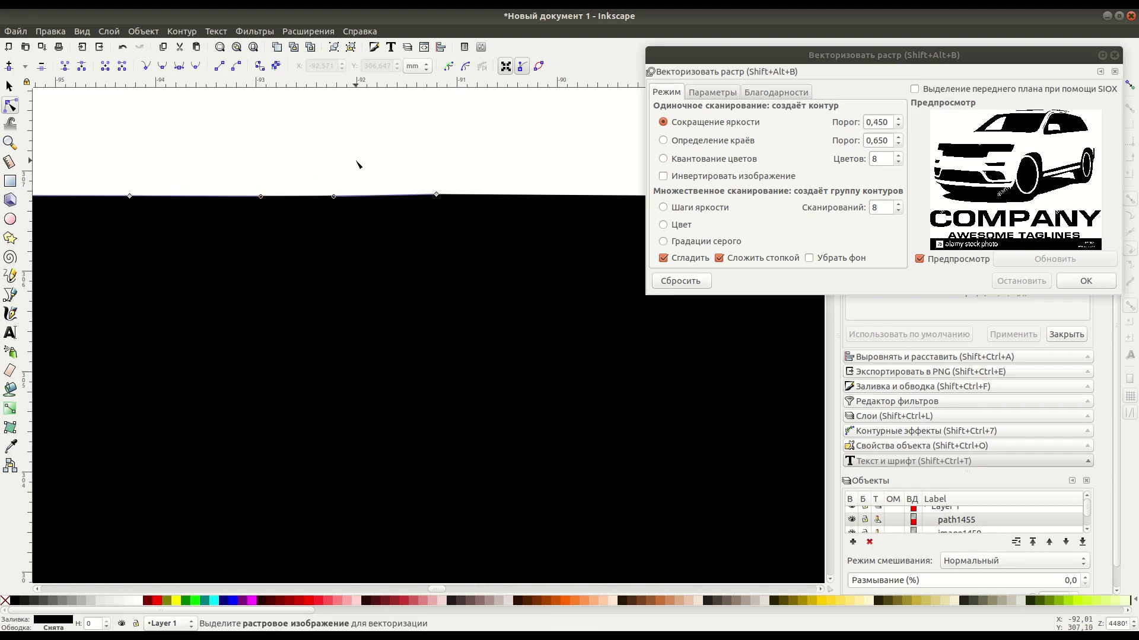
scroll(535, 446, "down", 2)
- Rubber-band and delete all nodes of the COMPANY lettering, tagline and bottom bar from the car path
scroll(534, 446, "down", 3)
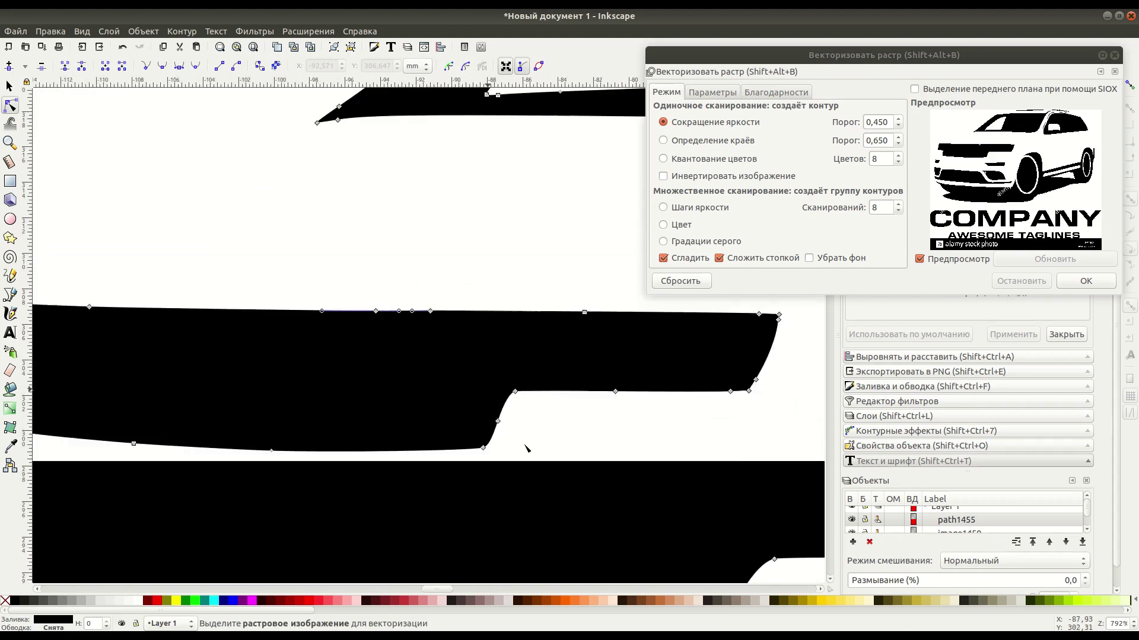
scroll(534, 446, "down", 2)
scroll(534, 446, "down", 2)
scroll(389, 401, "down", 1)
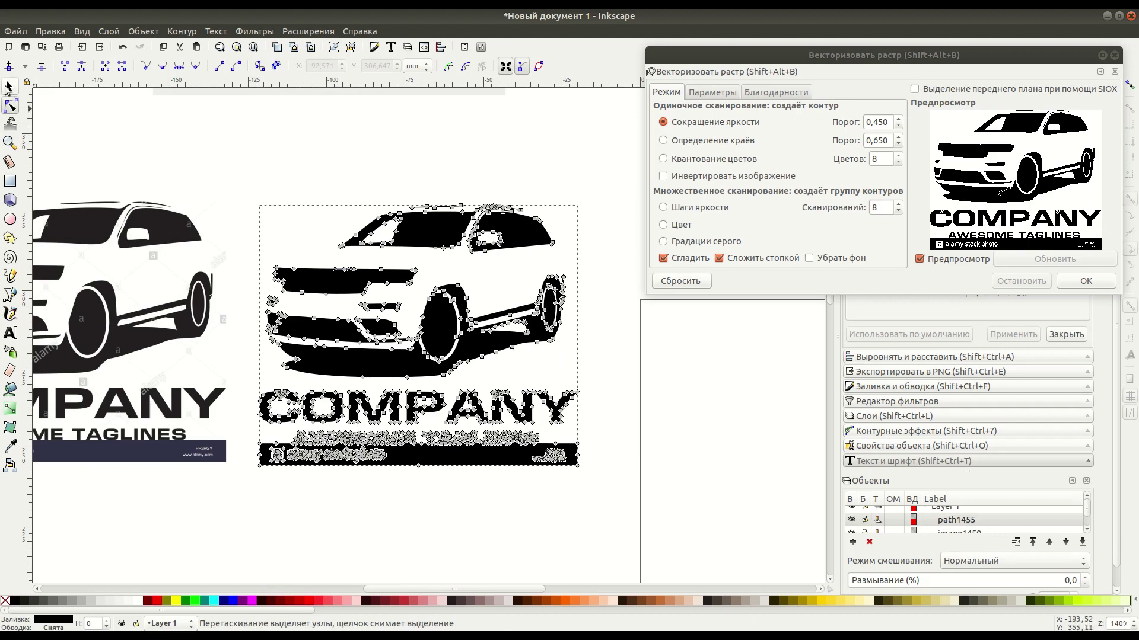
left_click_drag(240, 377, 415, 489)
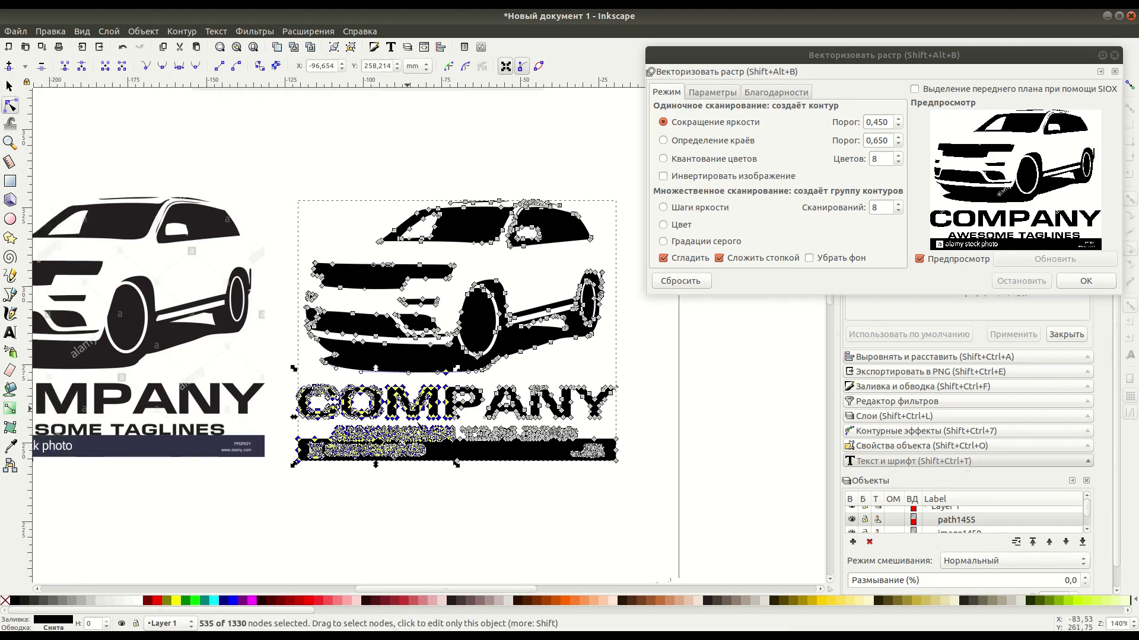
scroll(389, 399, "up", 1)
key("Escape")
scroll(514, 337, "down", 2)
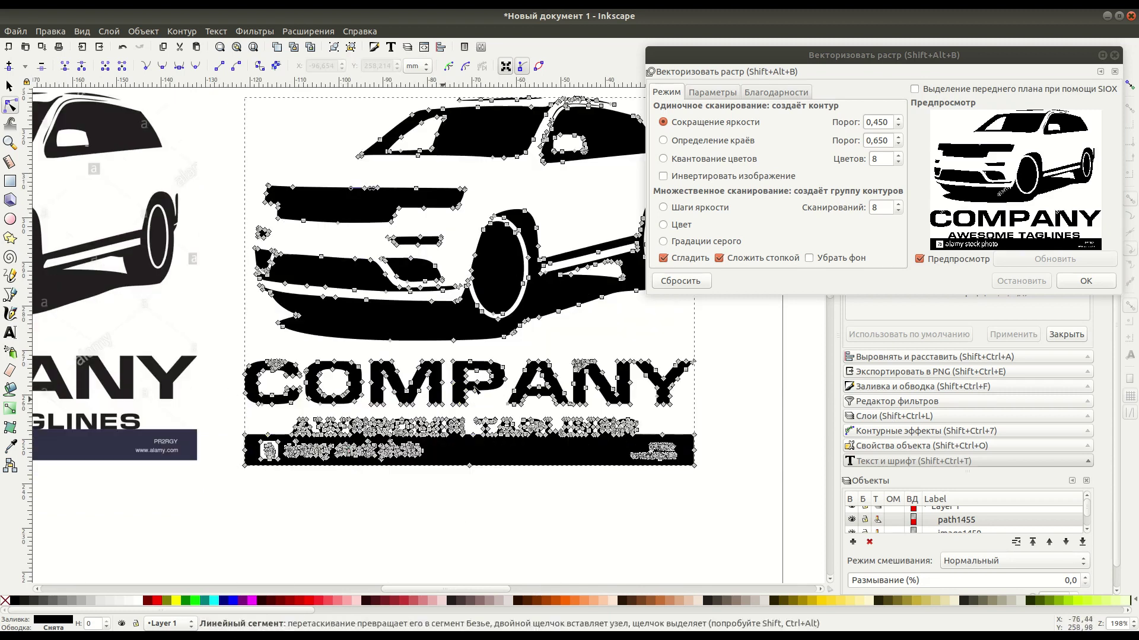
scroll(510, 332, "up", 1)
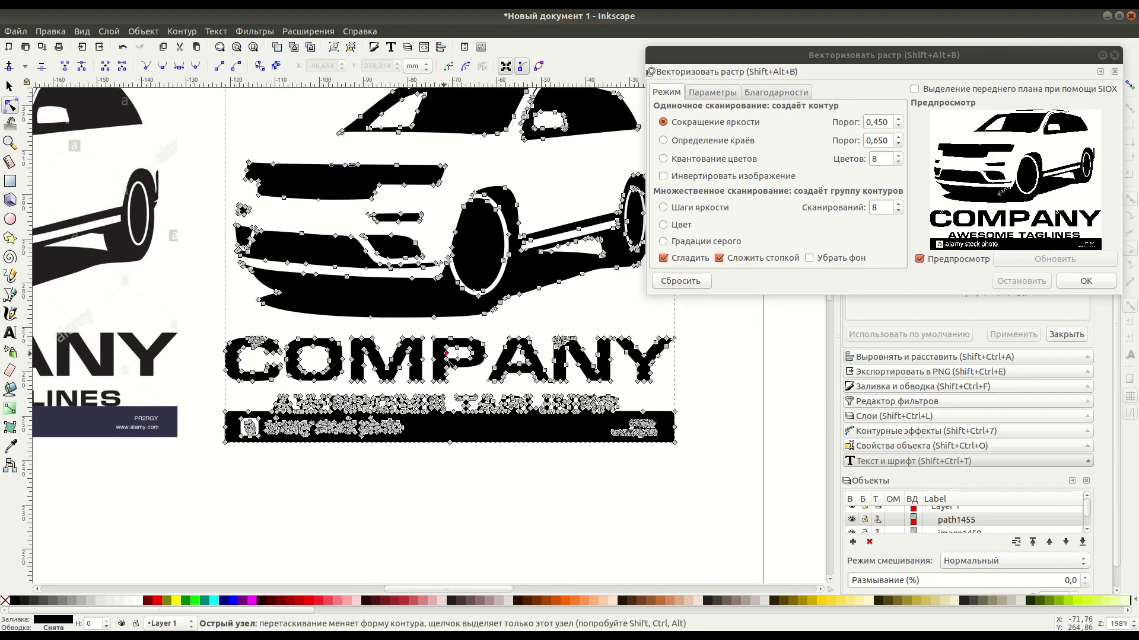
scroll(501, 322, "up", 1)
mouse_move(115, 322)
left_mouse_down()
mouse_move(560, 429)
mouse_move(801, 529)
left_mouse_up()
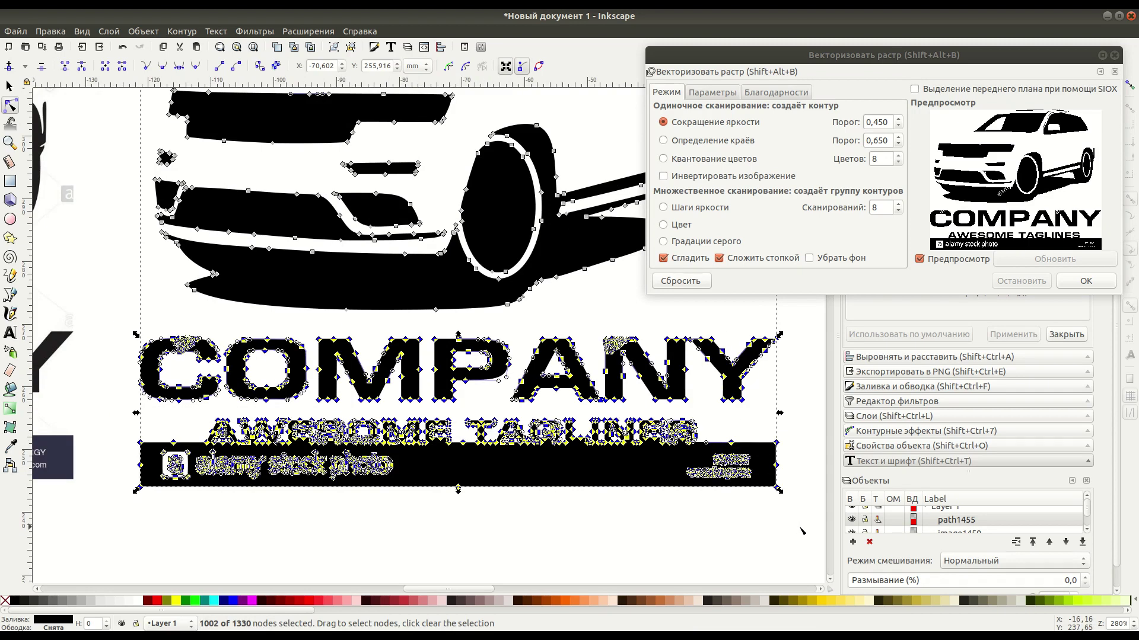
key("Delete")
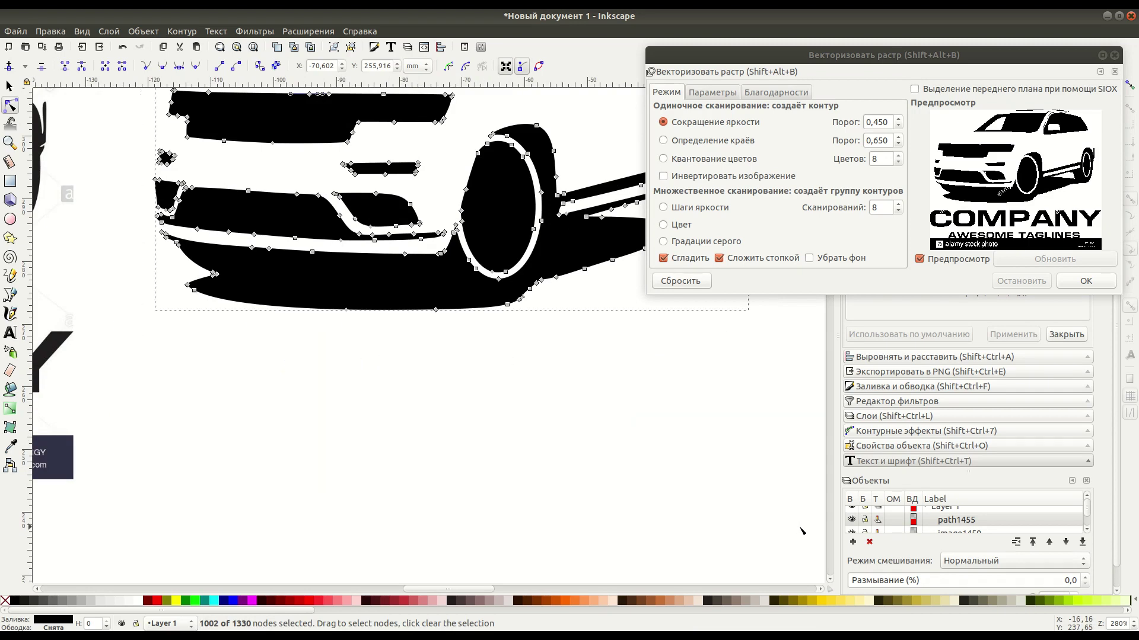
- Move the traced car aside and delete the original car bitmap
key("s")
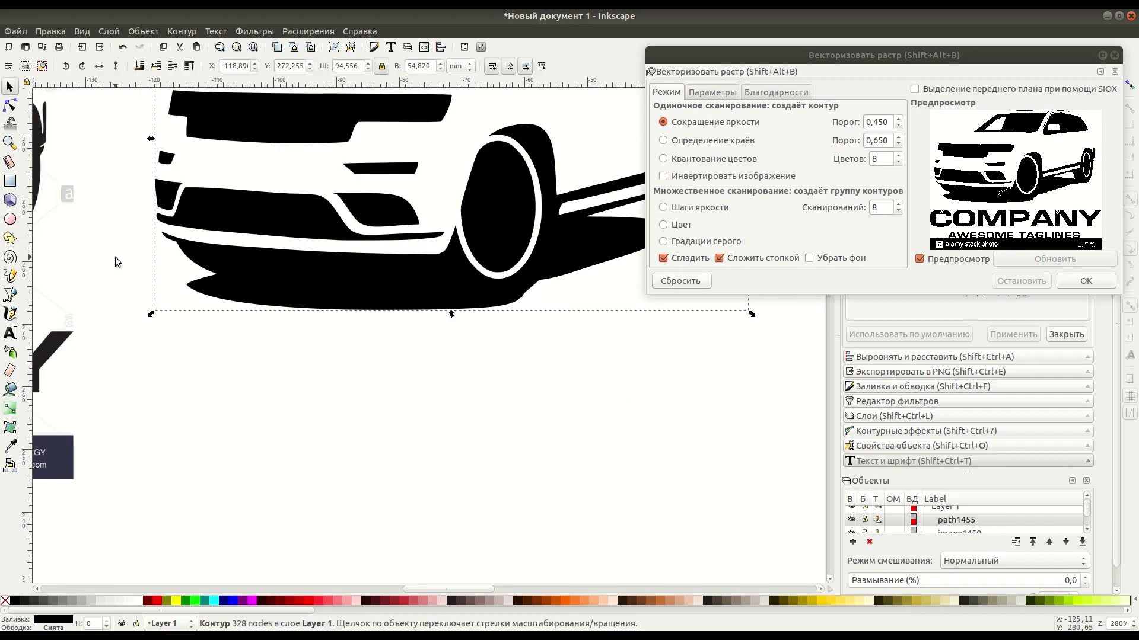
left_click(115, 257)
scroll(137, 308, "up", 2)
scroll(166, 344, "up", 3)
scroll(296, 326, "down", 1, "ctrl")
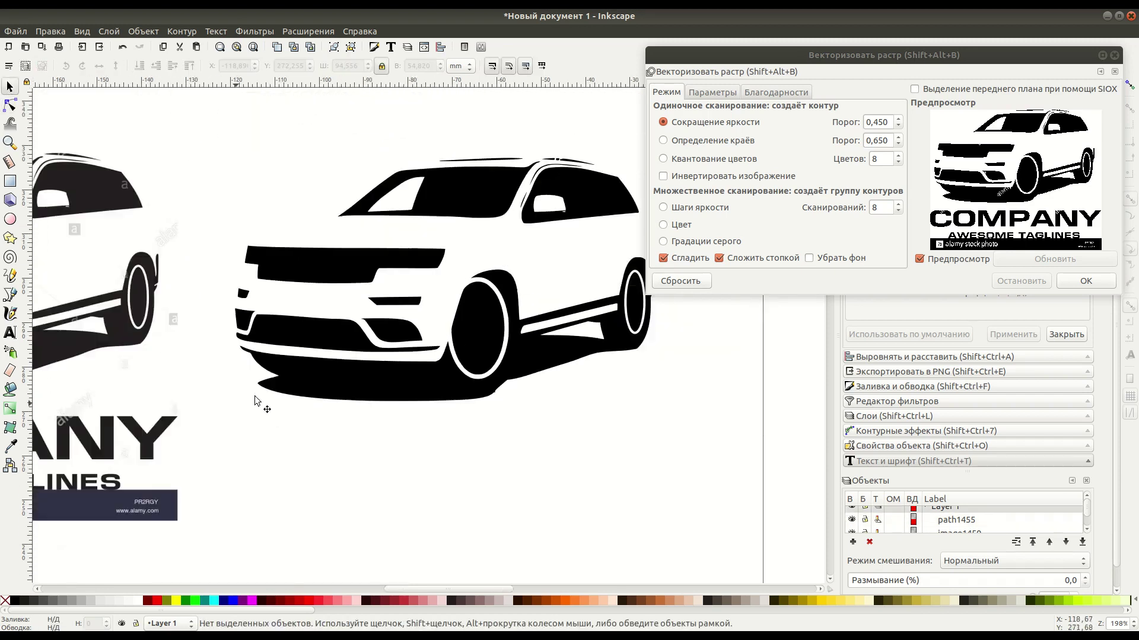
scroll(343, 308, "down", 1, "ctrl")
left_click_drag(408, 350, 457, 373)
left_click(152, 237)
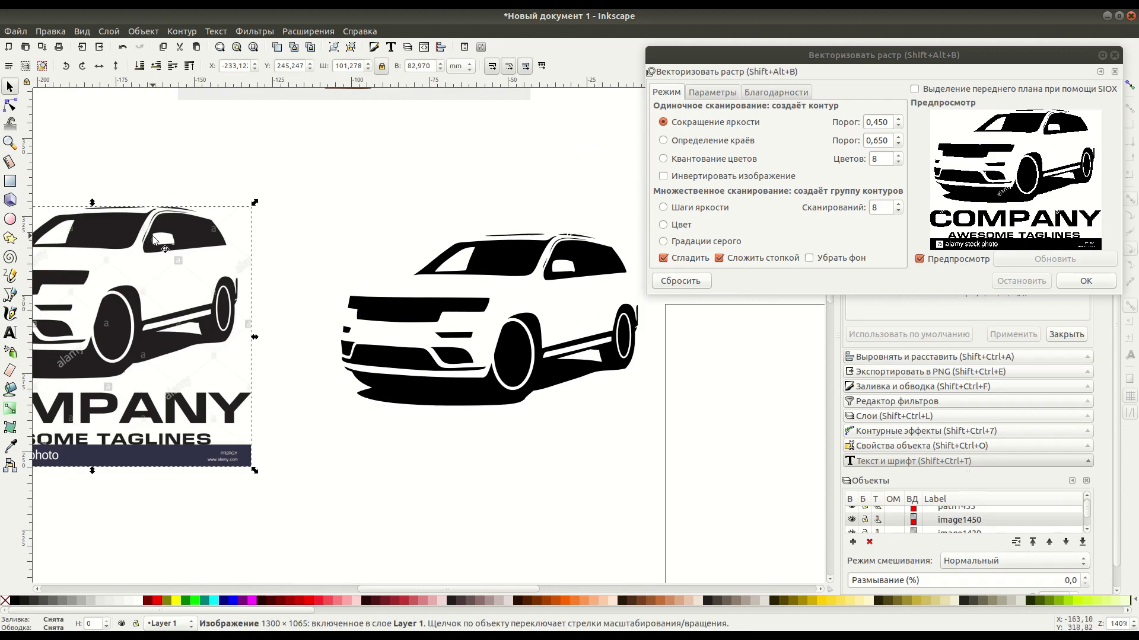
key("Delete")
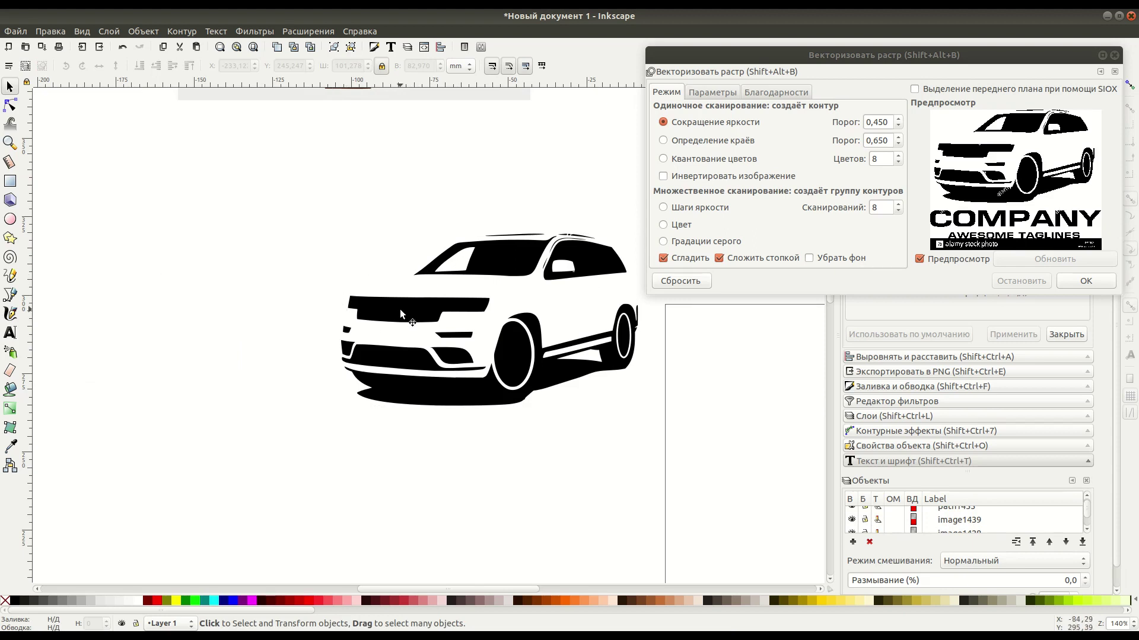
- Move and enlarge the traced SUV to about 124%, and reposition the tree and UNICORN SQUAD images
scroll(399, 308, "down", 2)
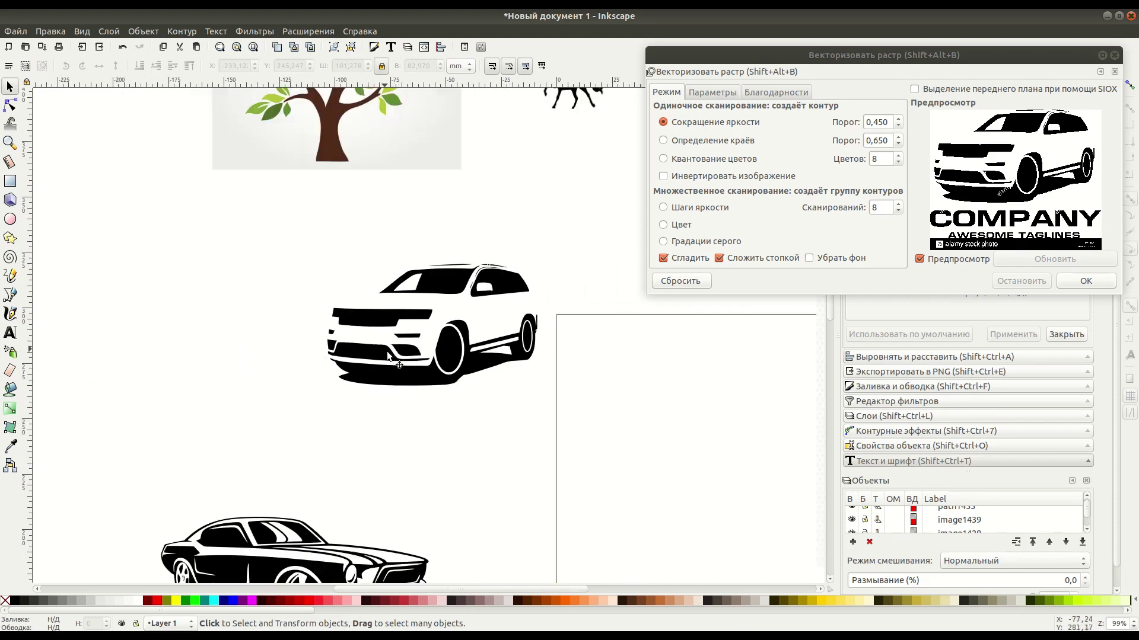
left_click_drag(433, 325, 295, 405)
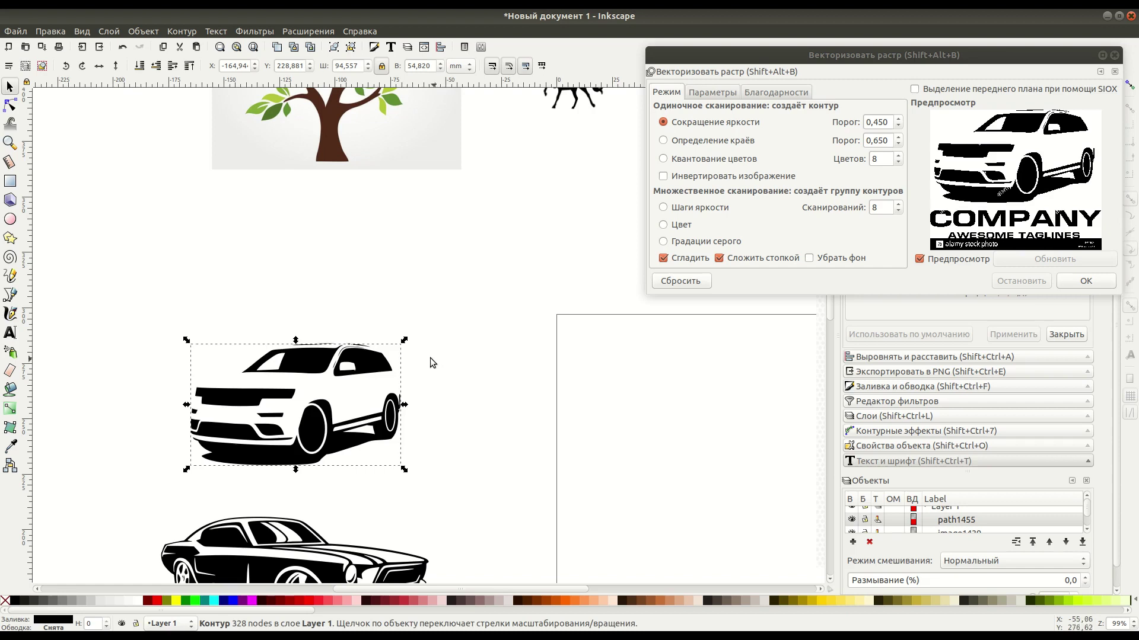
left_click_drag(404, 341, 455, 310)
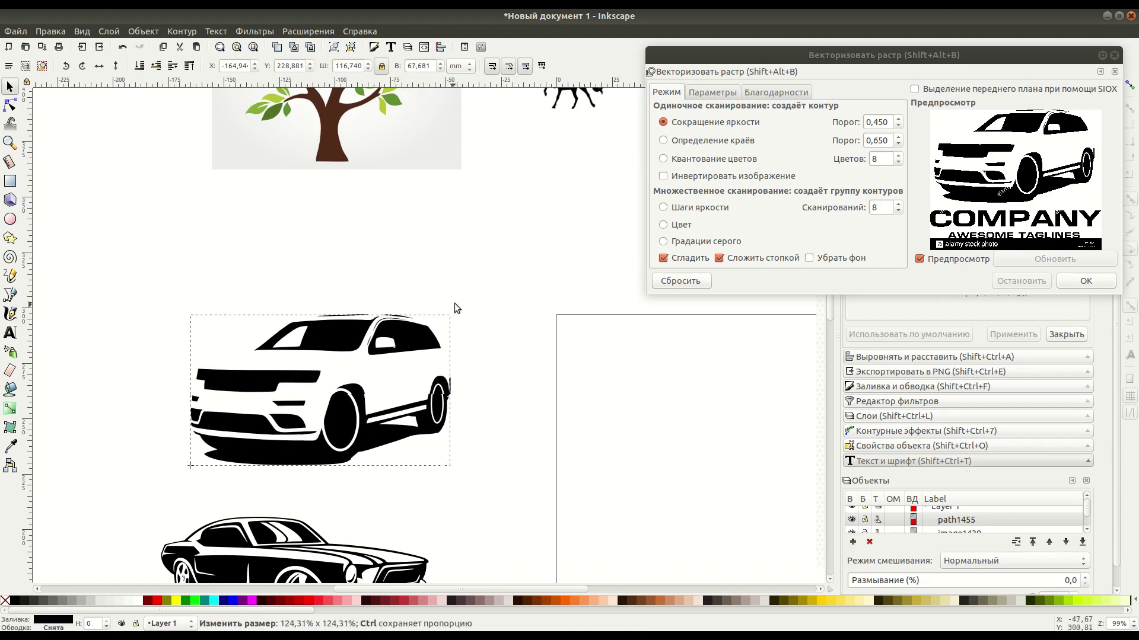
scroll(445, 341, "up", 1)
scroll(468, 340, "up", 4)
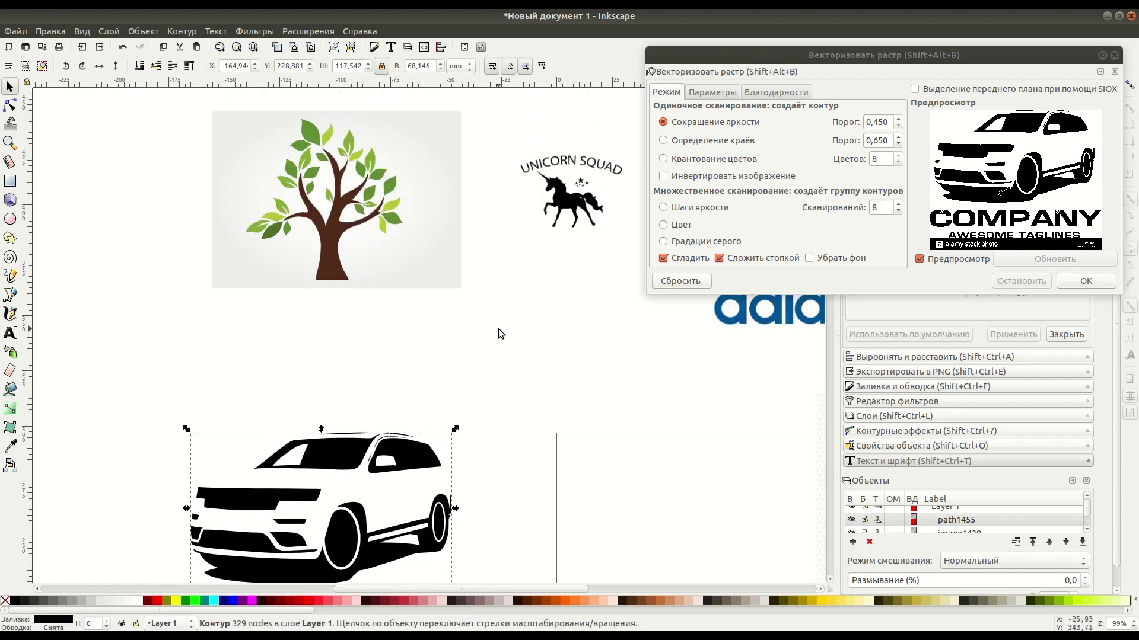
left_click_drag(325, 255, 194, 265)
left_click_drag(563, 198, 440, 276)
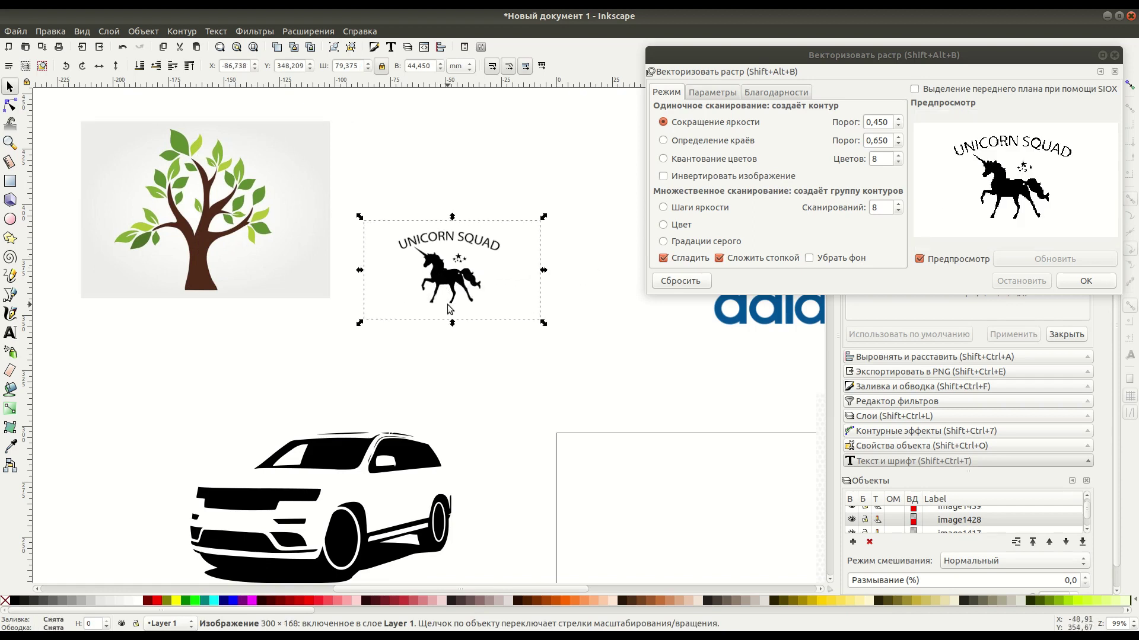
scroll(448, 305, "up", 1, "ctrl")
scroll(433, 356, "up", 2, "ctrl")
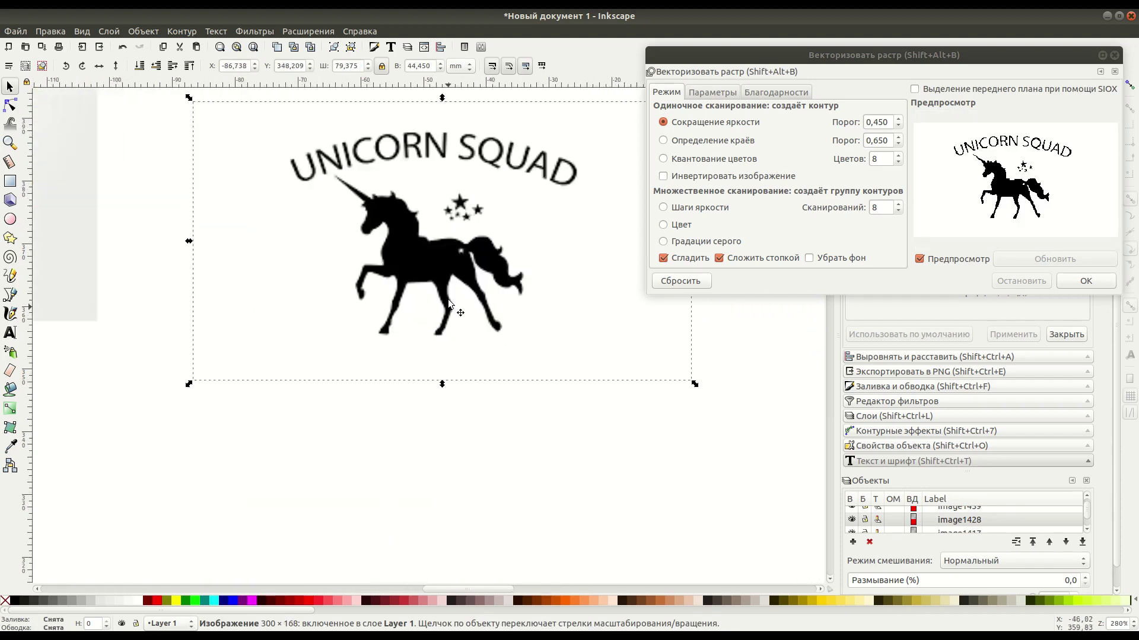
scroll(414, 395, "up", 2, "ctrl")
scroll(362, 382, "up", 1, "ctrl")
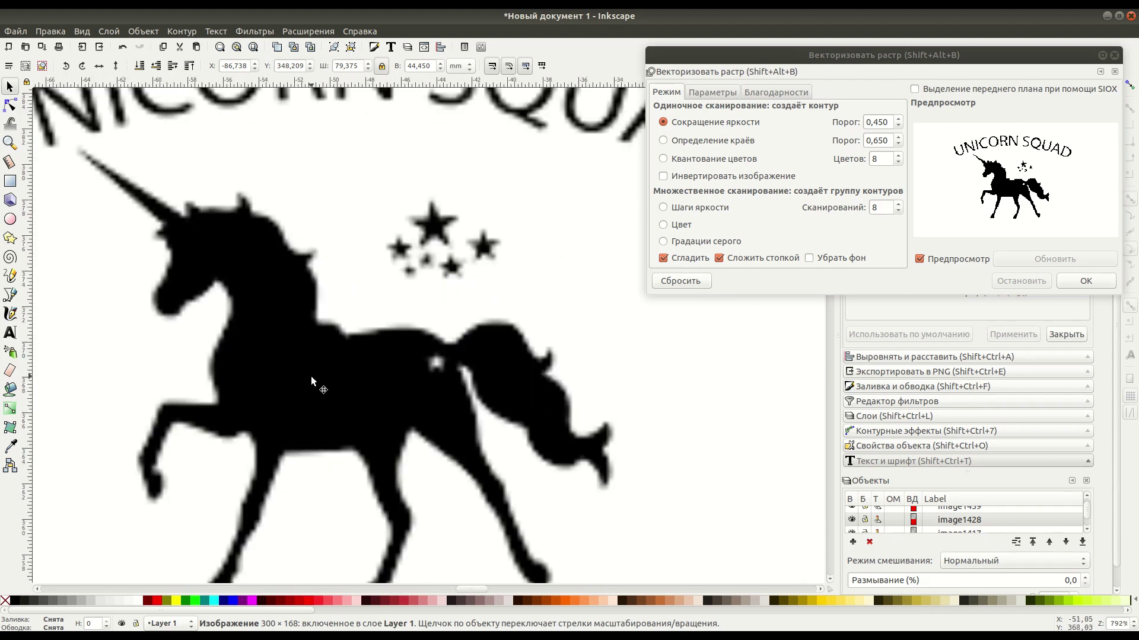
left_click_drag(299, 376, 366, 396)
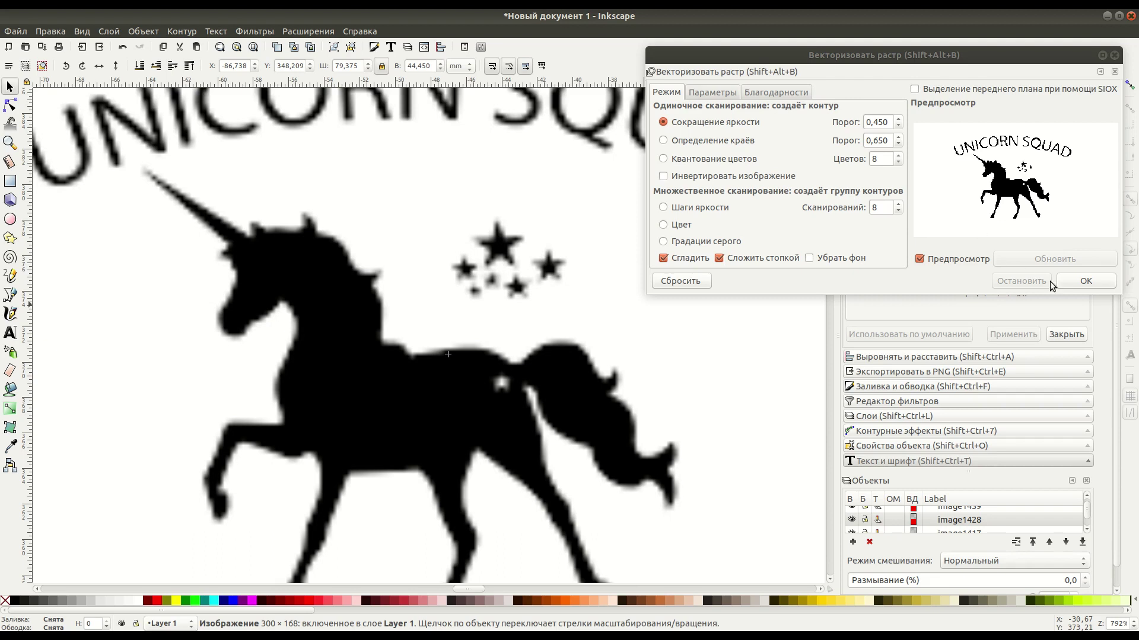
left_click(1082, 282)
mouse_move(459, 402)
left_mouse_down()
mouse_move(342, 416)
mouse_move(251, 478)
left_mouse_up()
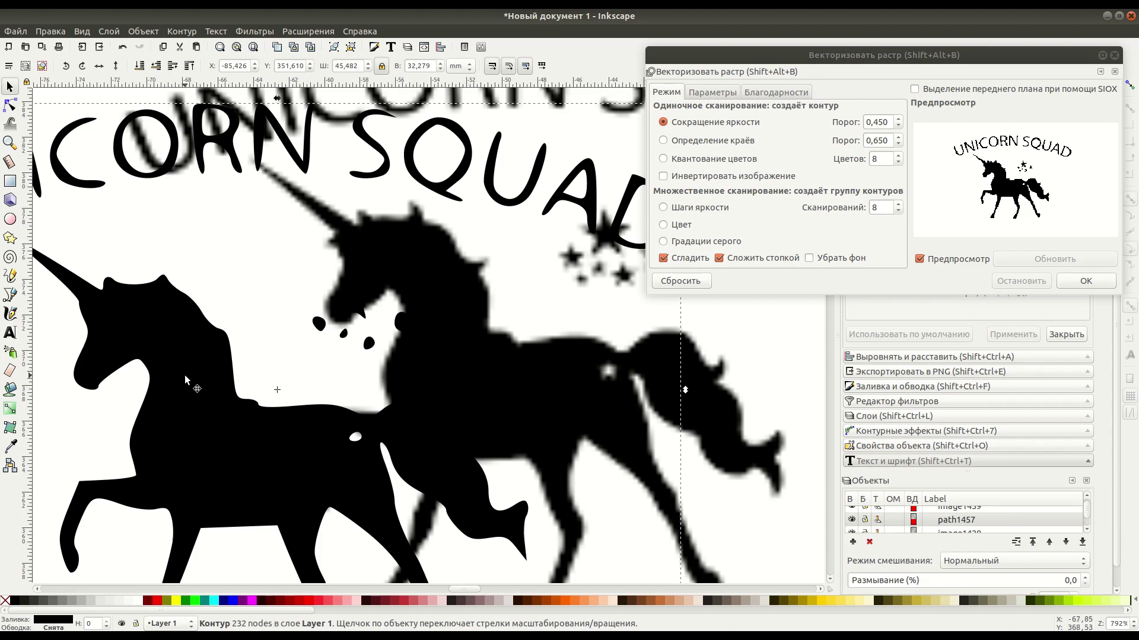
- Delete the first unicorn trace and raise the brightness threshold to 0,600
key("Delete")
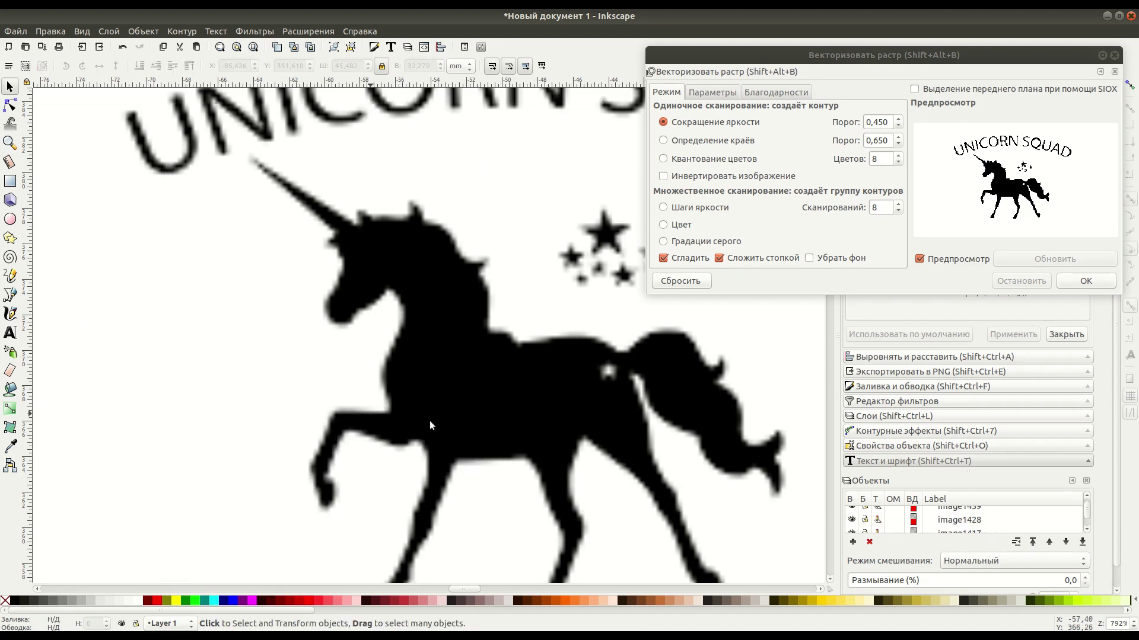
scroll(510, 396, "right", 8)
left_click(282, 396)
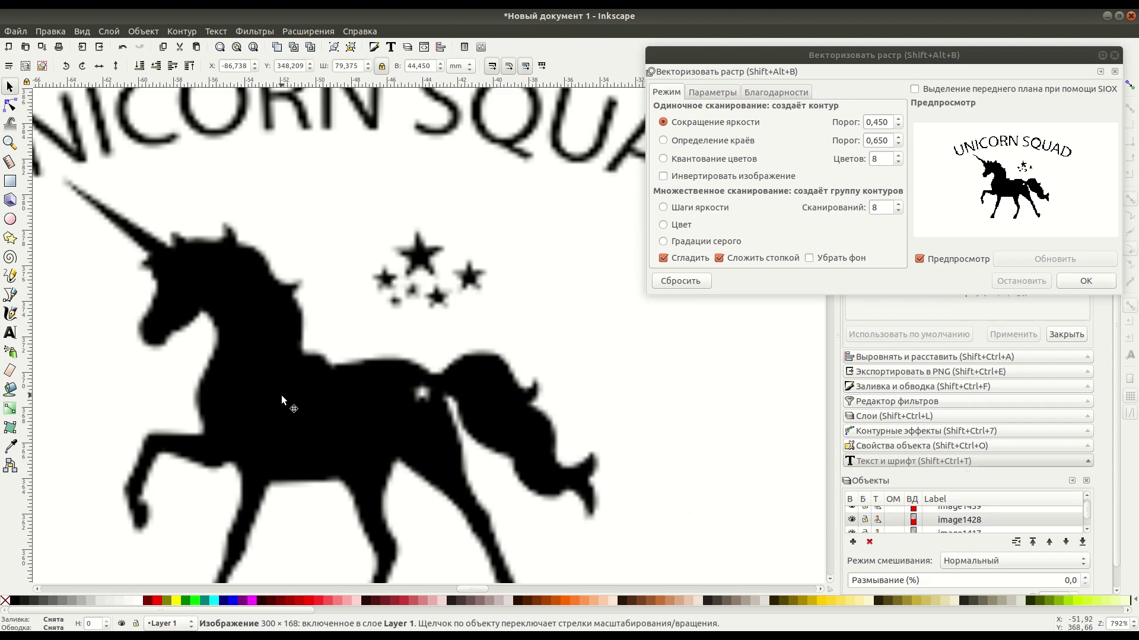
left_click(899, 119)
double_click(899, 118)
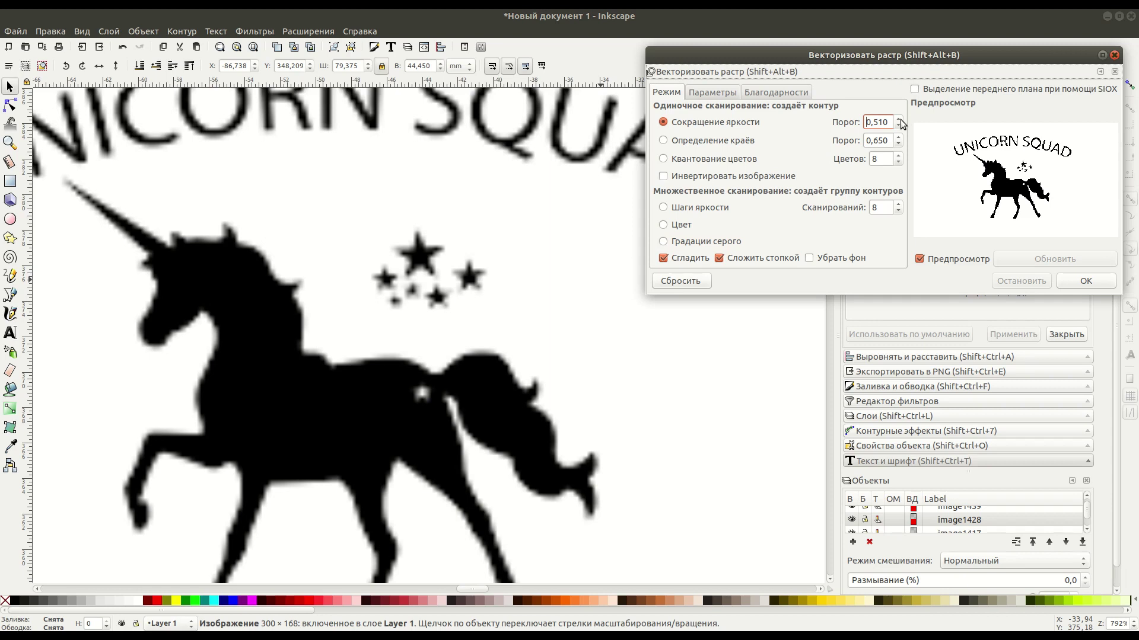
double_click(900, 119)
left_click(900, 120)
double_click(899, 120)
left_click(899, 119)
- Trace the unicorn at threshold 0,600, compare it beside the bitmap, then delete it
left_click(1080, 282)
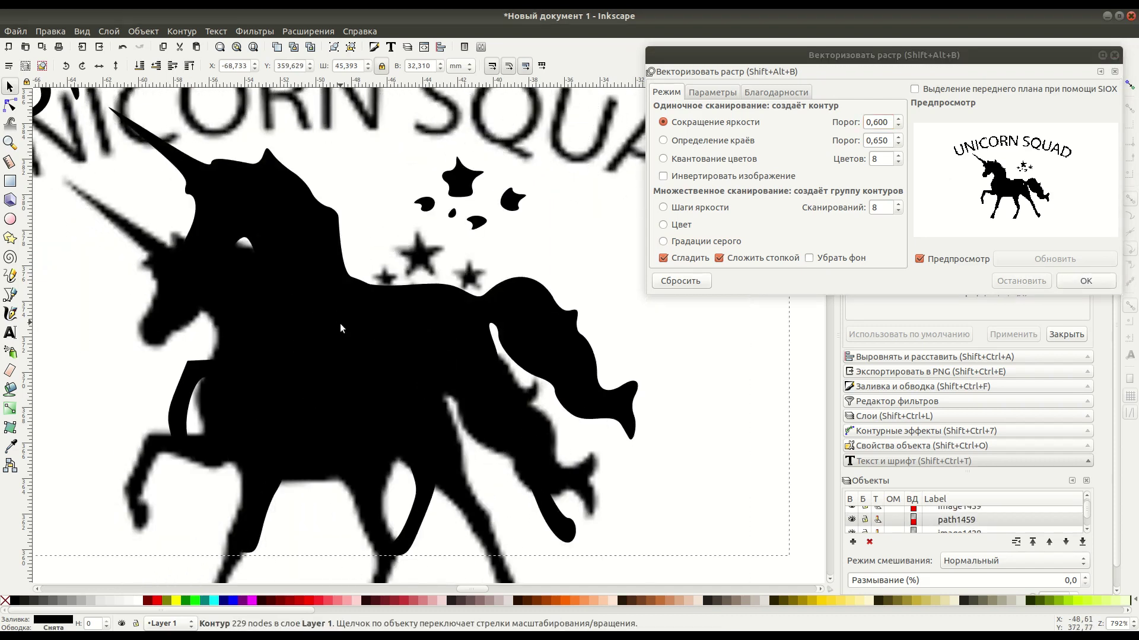
left_click_drag(340, 324, 458, 337)
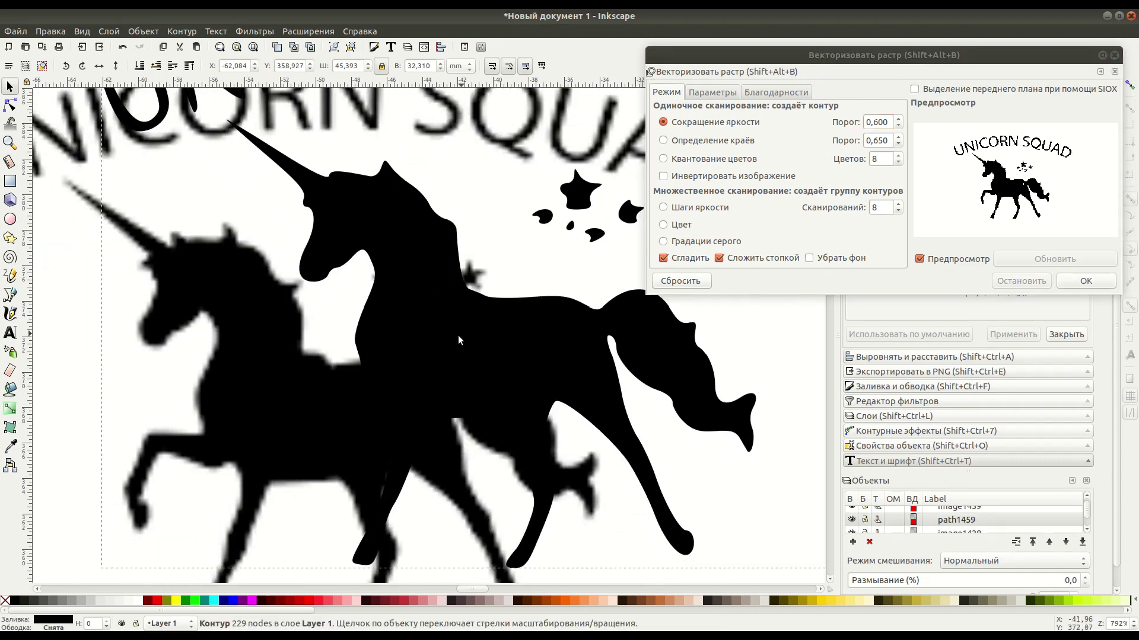
left_click_drag(457, 335, 456, 339)
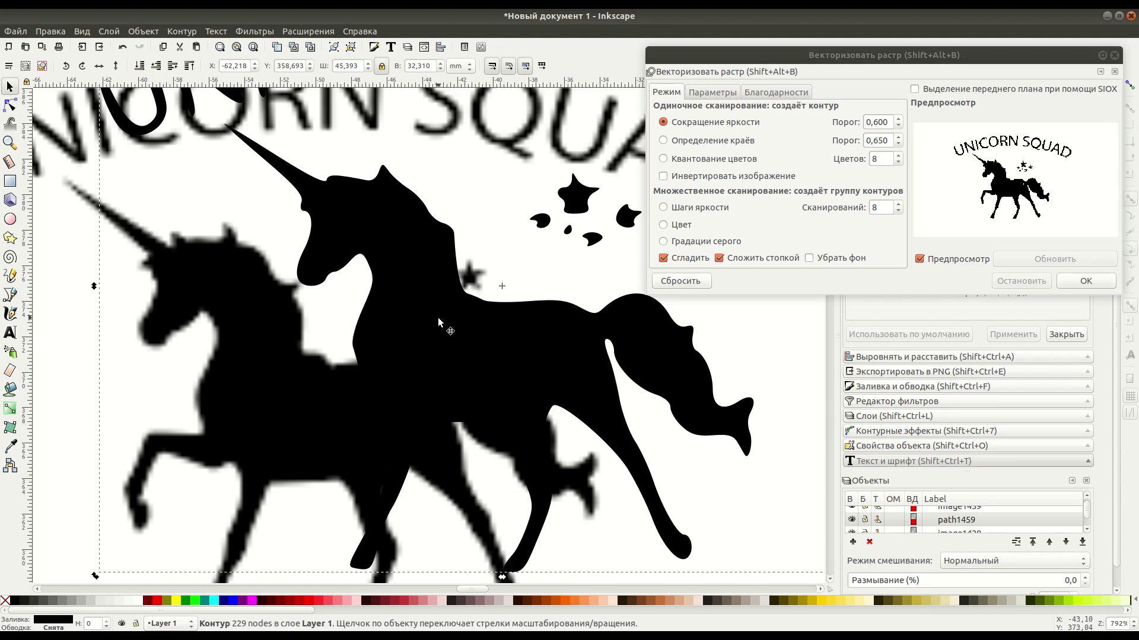
key("Delete")
left_click(261, 361)
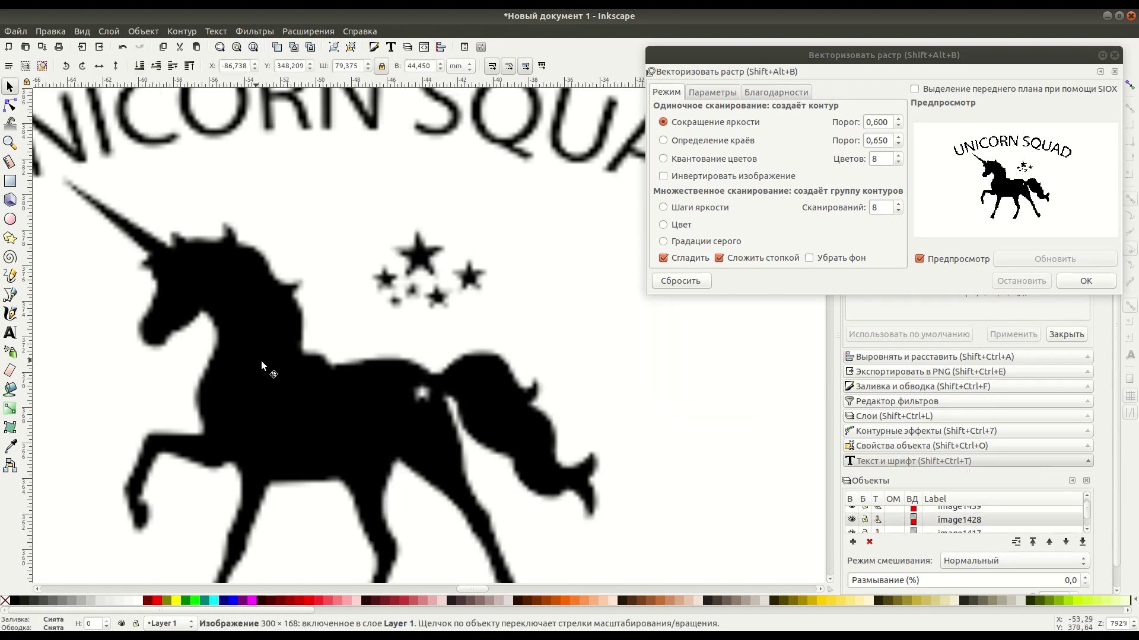
- Trace the unicorn at threshold 0,750, compare the 230-node result aside, then delete it
left_click(897, 119)
left_click(898, 119)
left_click(898, 119)
left_click(898, 119)
left_click(898, 119)
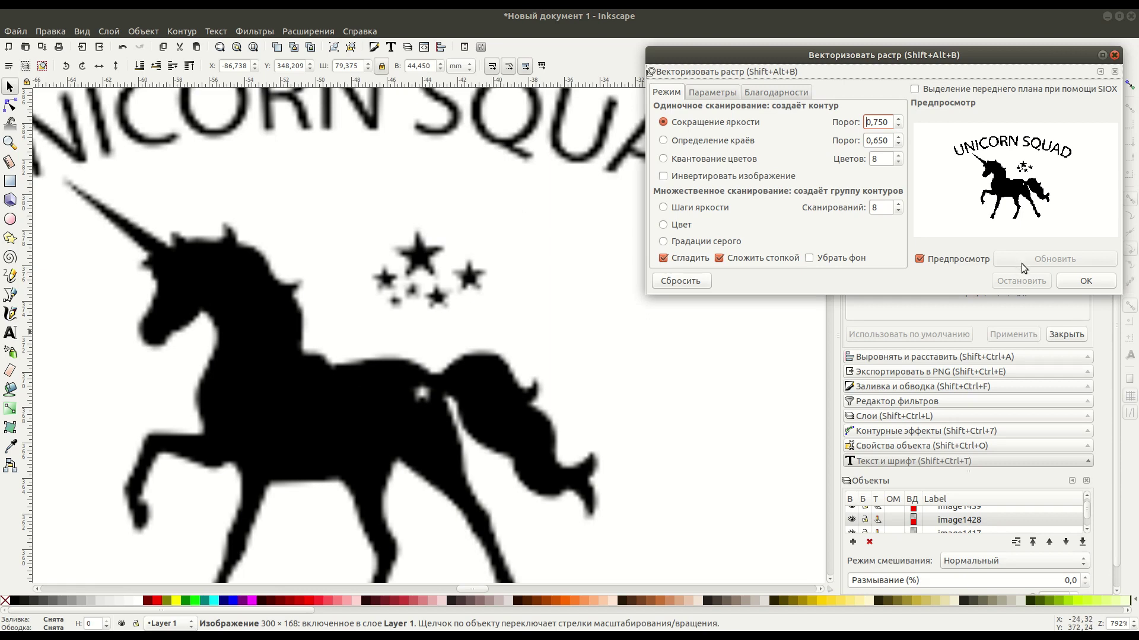
left_click(1073, 282)
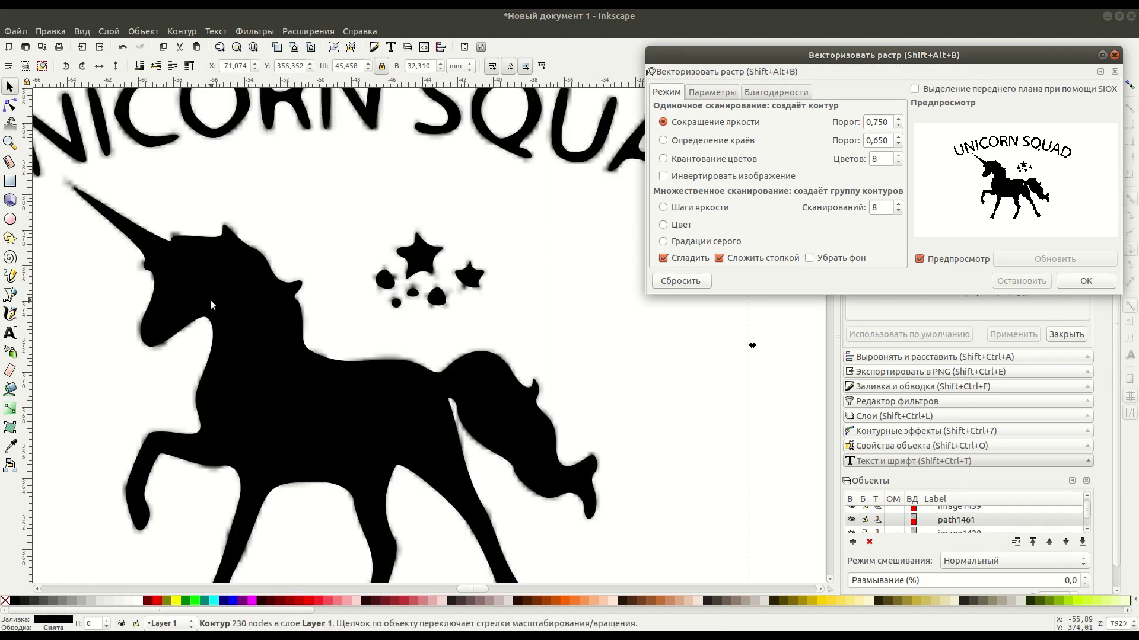
scroll(402, 359, "left", 5)
left_click_drag(402, 359, 192, 377)
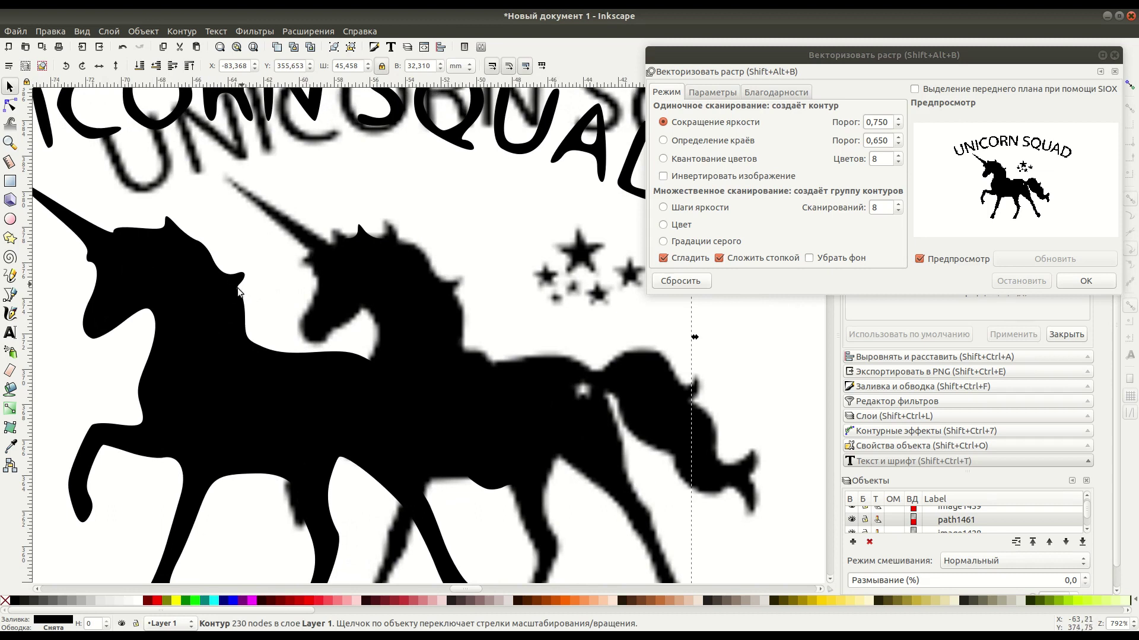
left_click_drag(230, 279, 211, 353)
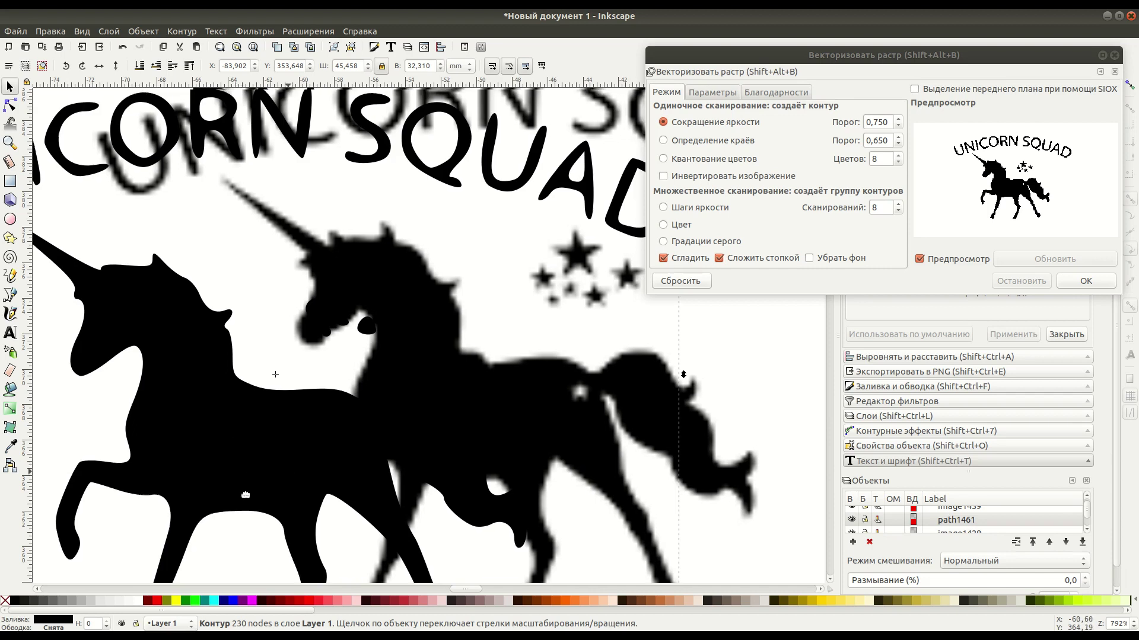
scroll(261, 474, "up", 1)
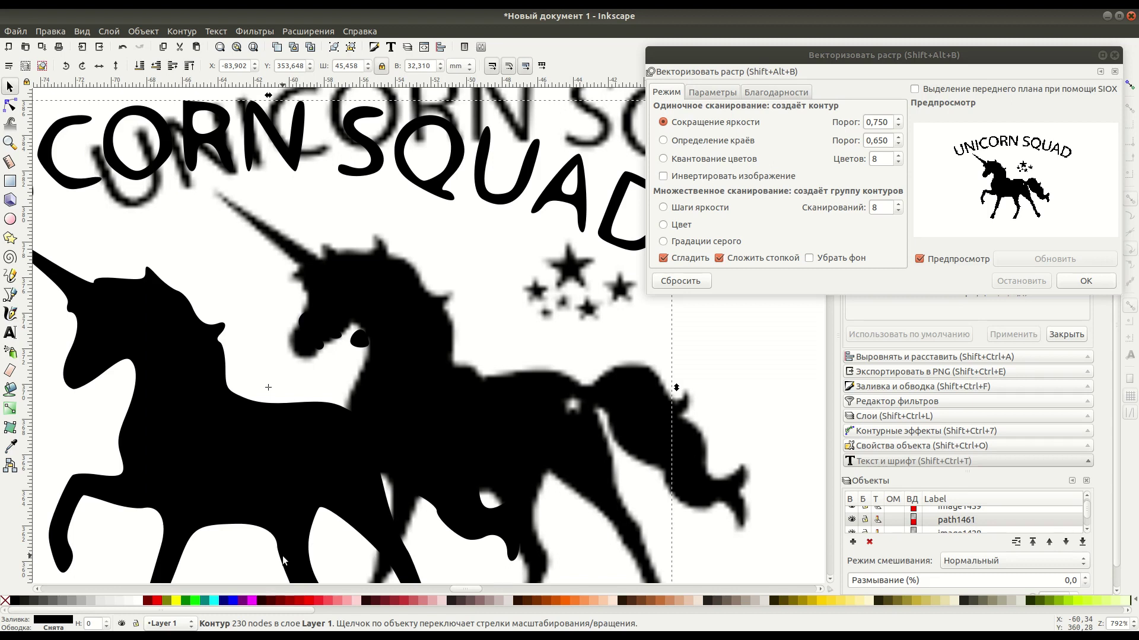
left_click(226, 449)
key("Delete")
- Delete the unicorn image and place the tulip image beside the tree picture
left_click(436, 369)
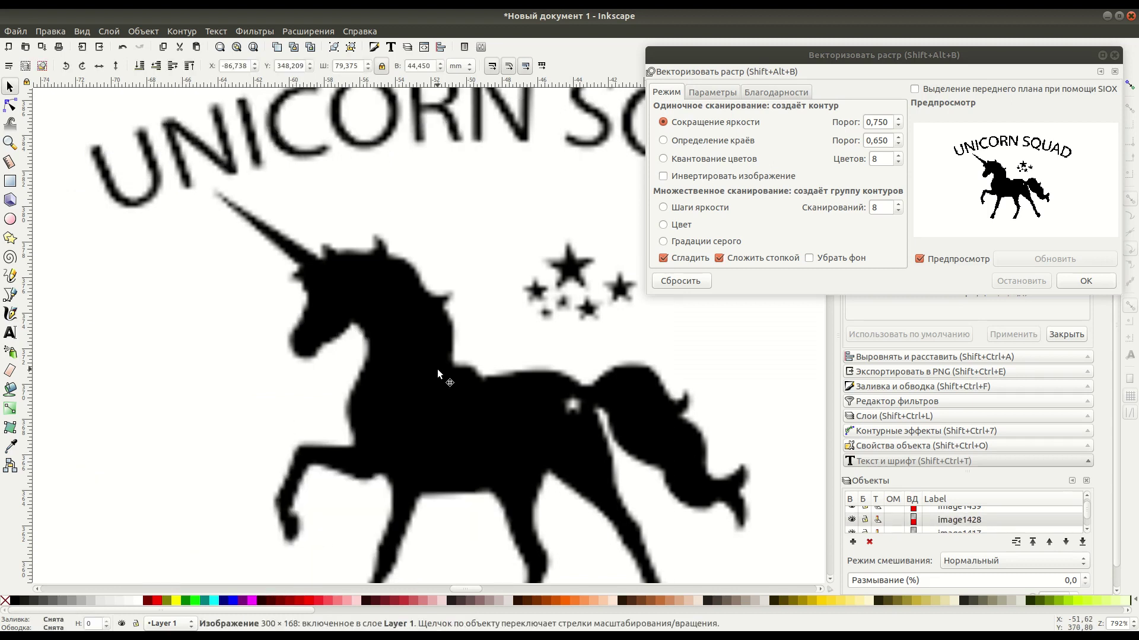
key("Delete")
scroll(526, 342, "down", 6)
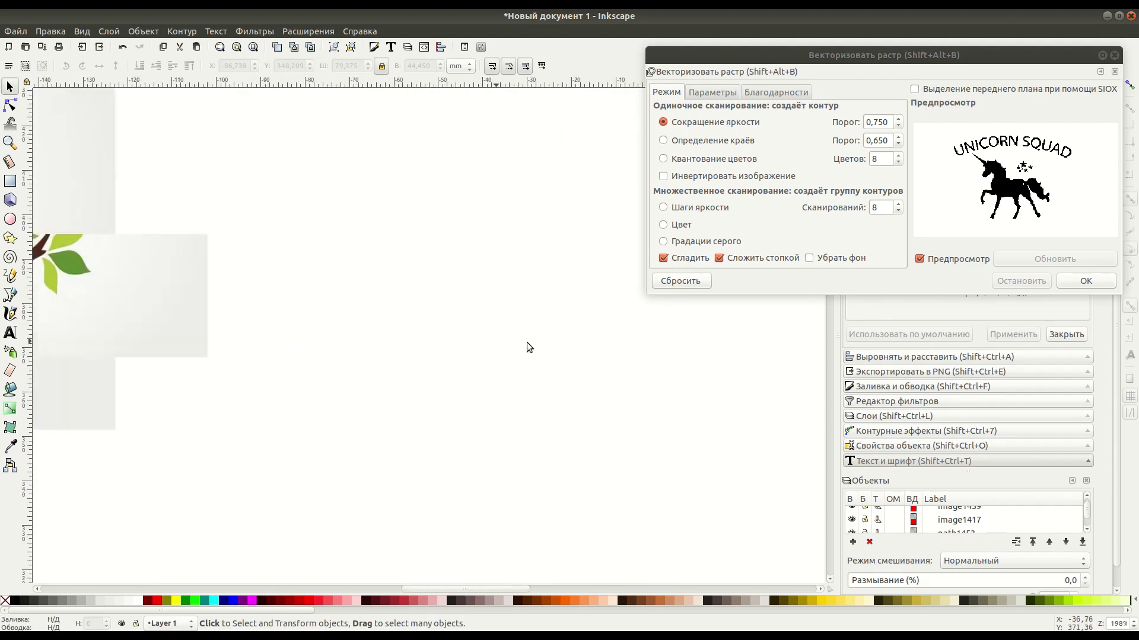
left_click_drag(422, 325, 425, 439)
scroll(564, 467, "down", 1)
scroll(503, 421, "down", 1)
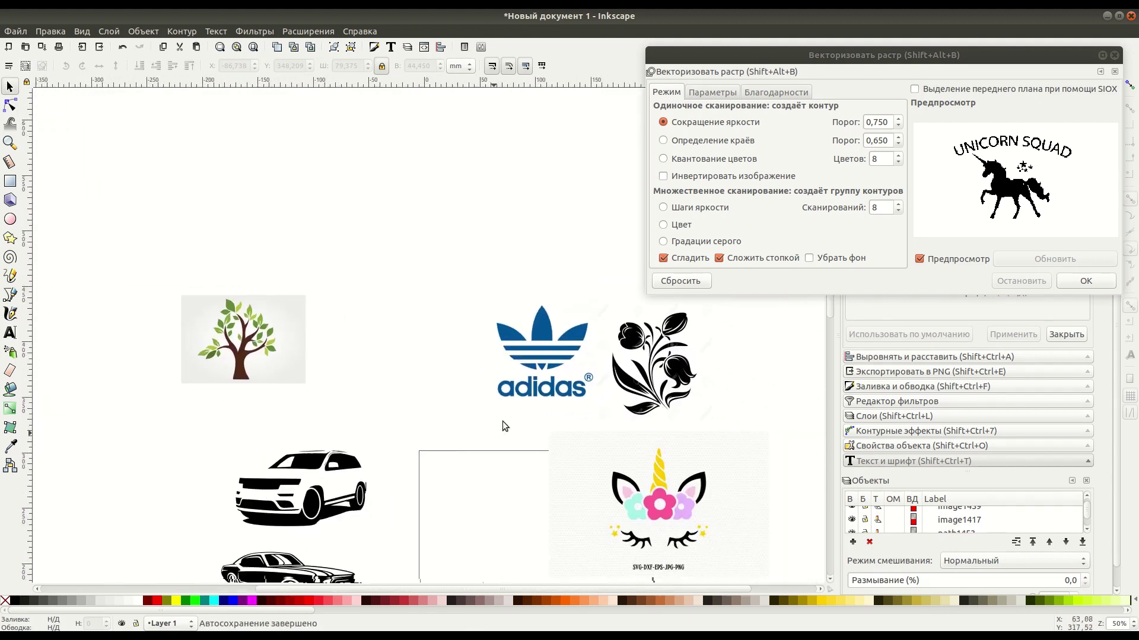
left_click_drag(673, 380, 406, 344)
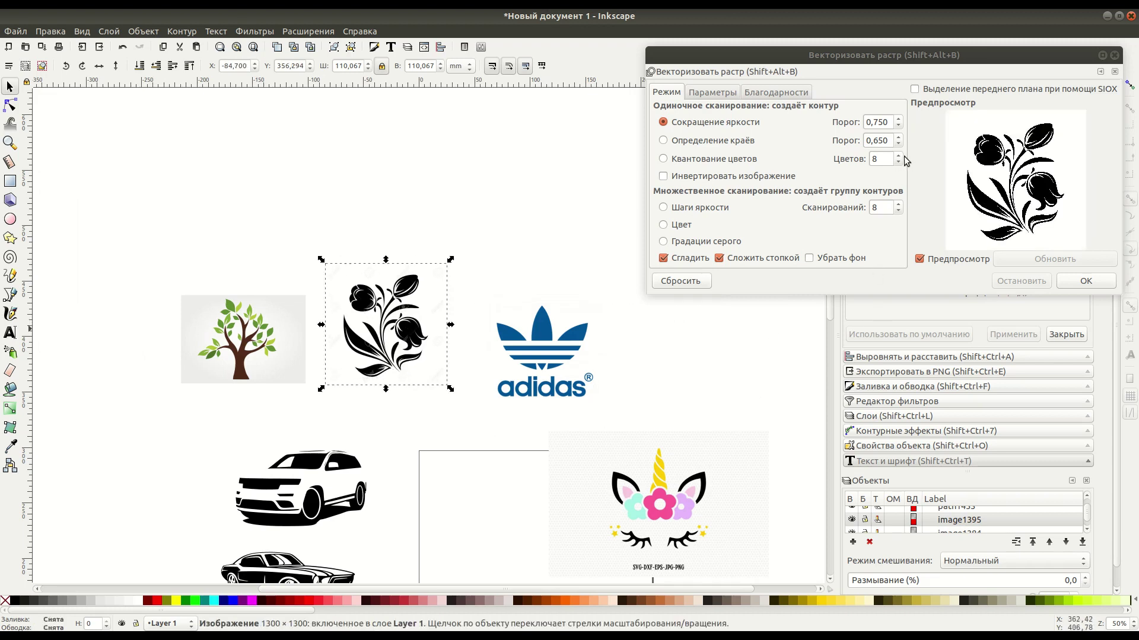
key("plus")
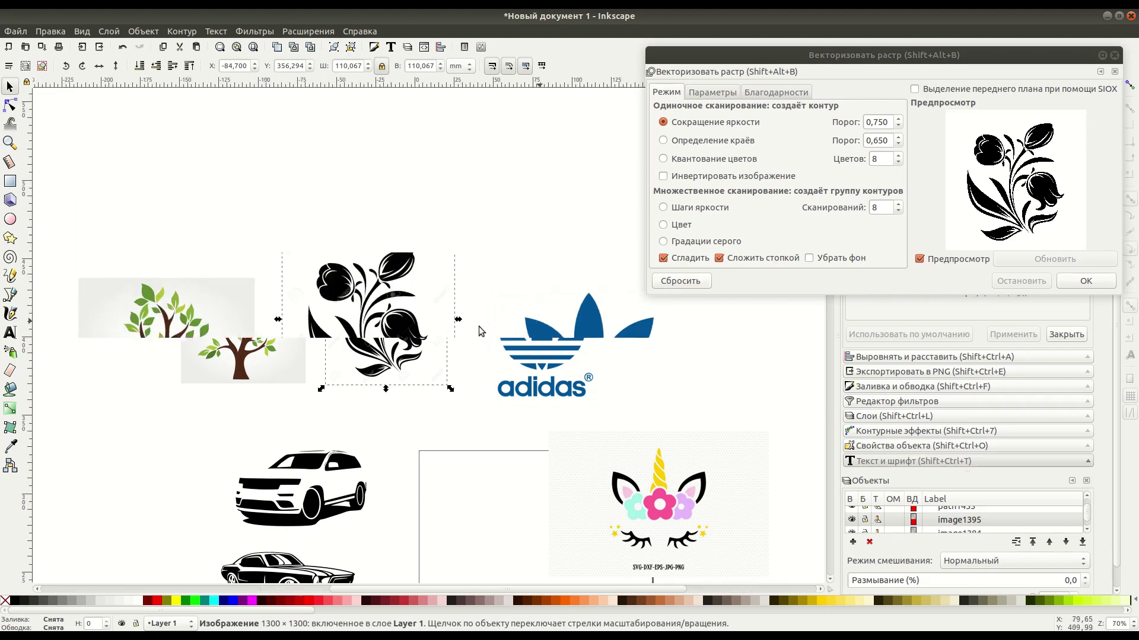
key("plus")
key("plus")
key("plus")
key("plus")
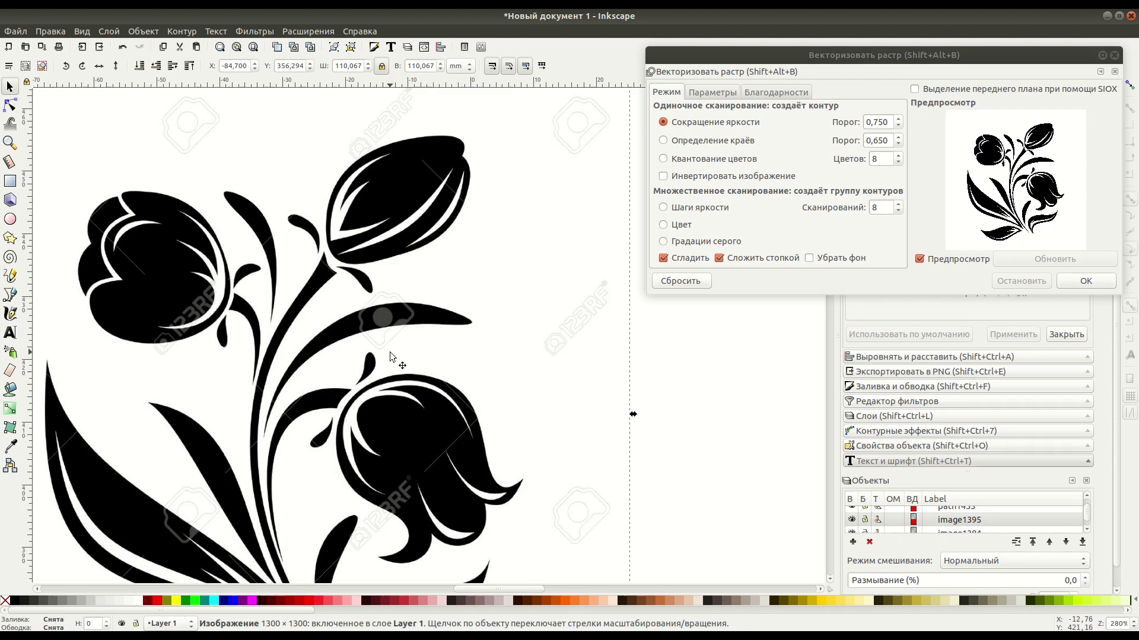
- Lower the brightness threshold to 0,450 and trace the tulip image
left_click(898, 126)
left_click(899, 125)
left_click(898, 126)
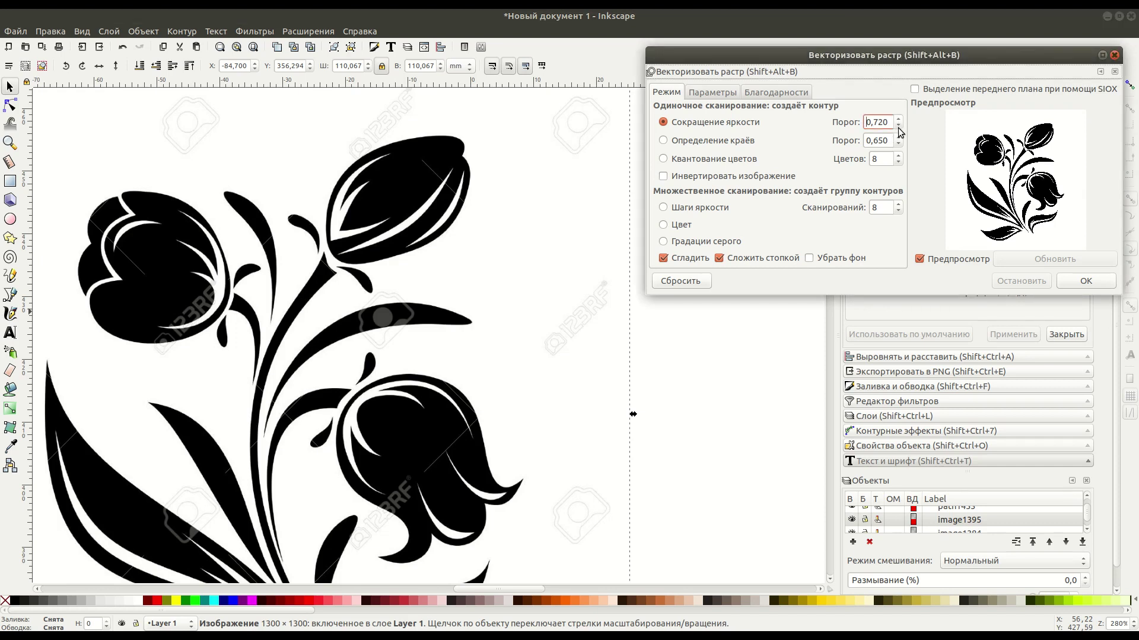
left_click(898, 126)
left_click(898, 126)
left_click(898, 126)
left_click(899, 127)
left_click(899, 126)
left_click(898, 127)
left_click(899, 127)
left_click(1084, 281)
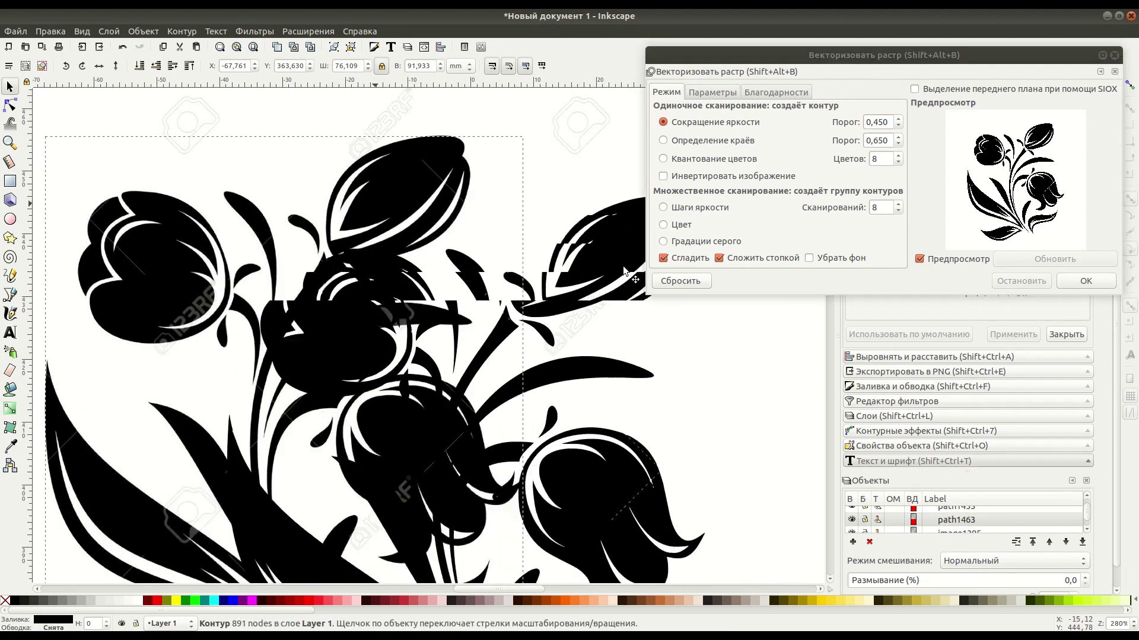
- Inspect the 892-node tulip trace and delete it
left_click_drag(624, 272, 631, 297)
scroll(651, 389, "down", 4)
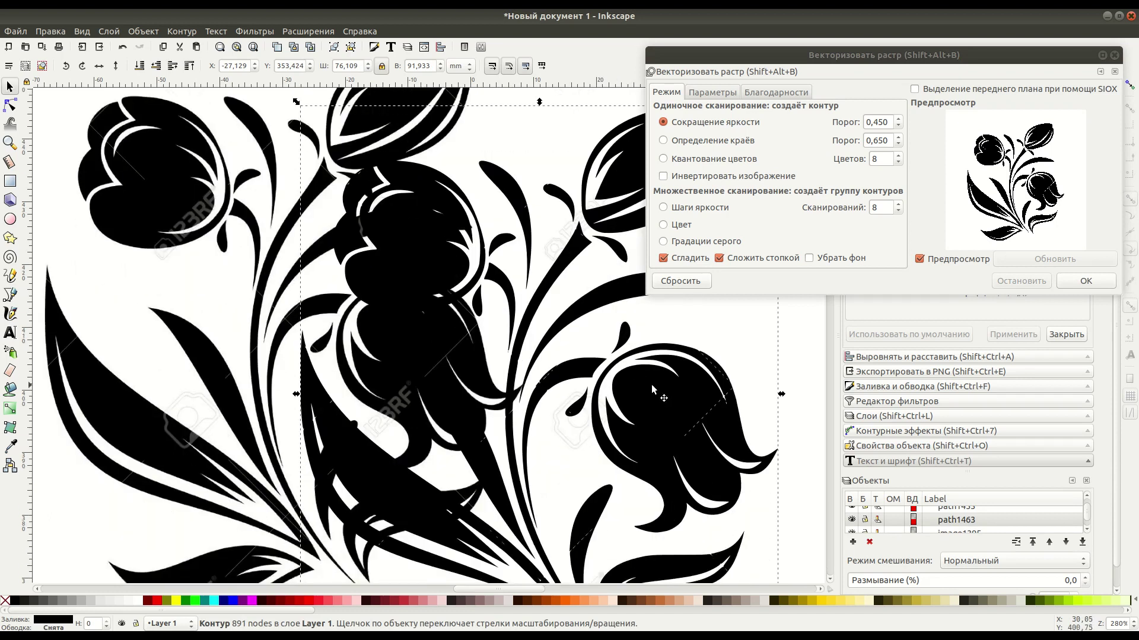
left_click_drag(652, 386, 609, 370)
key("minus")
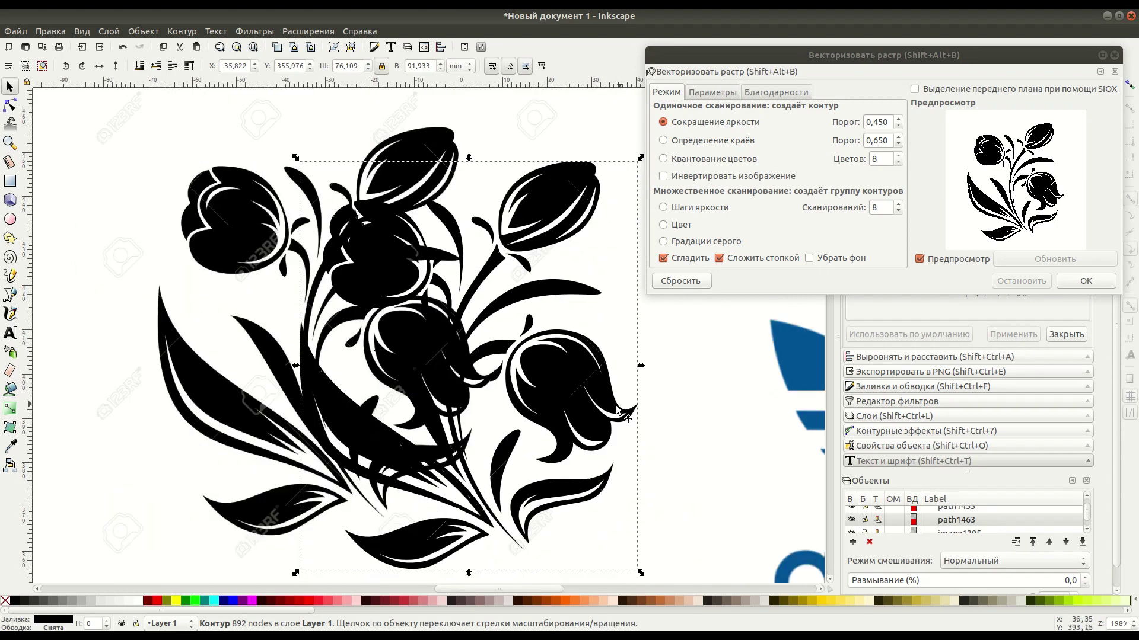
key("plus")
key("plus")
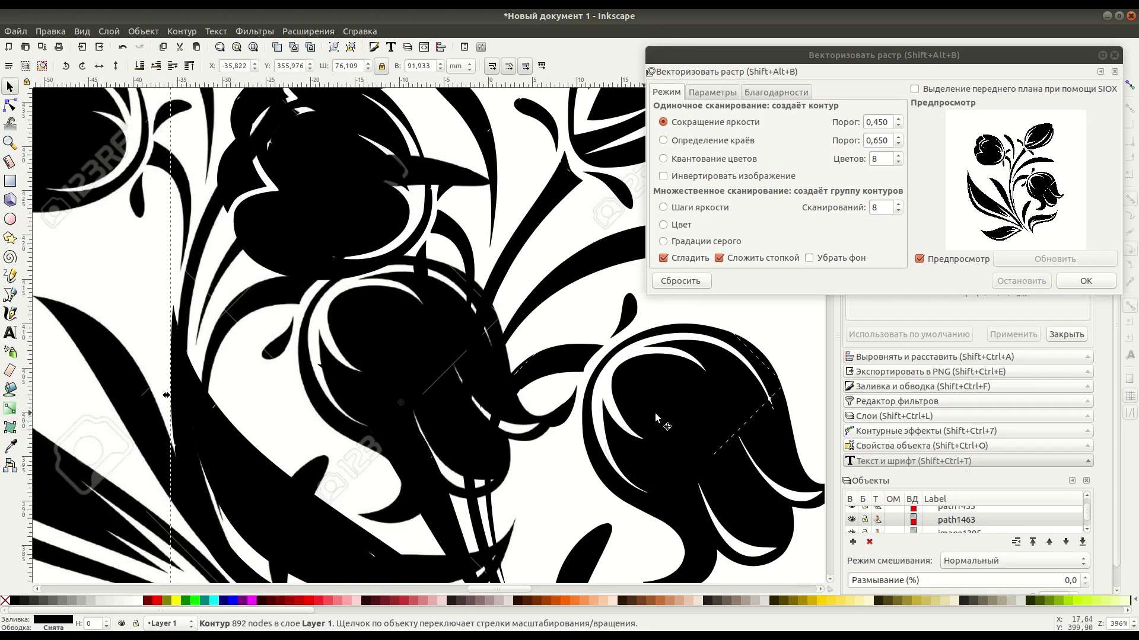
mouse_move(655, 412)
left_mouse_down()
mouse_move(549, 360)
mouse_move(618, 386)
left_mouse_up()
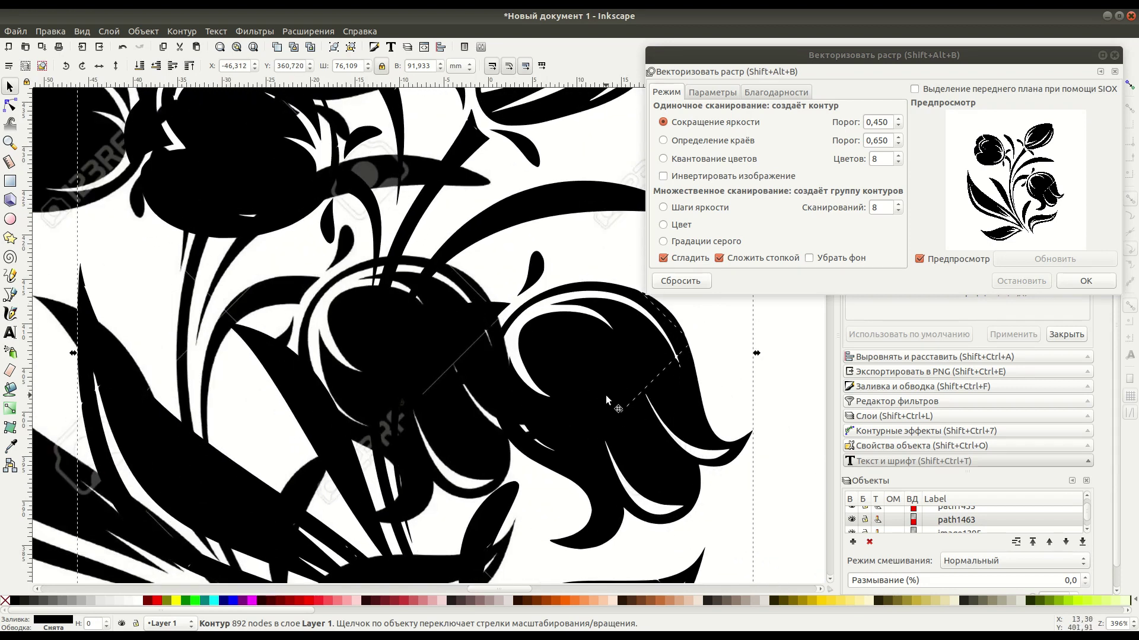
key("Delete")
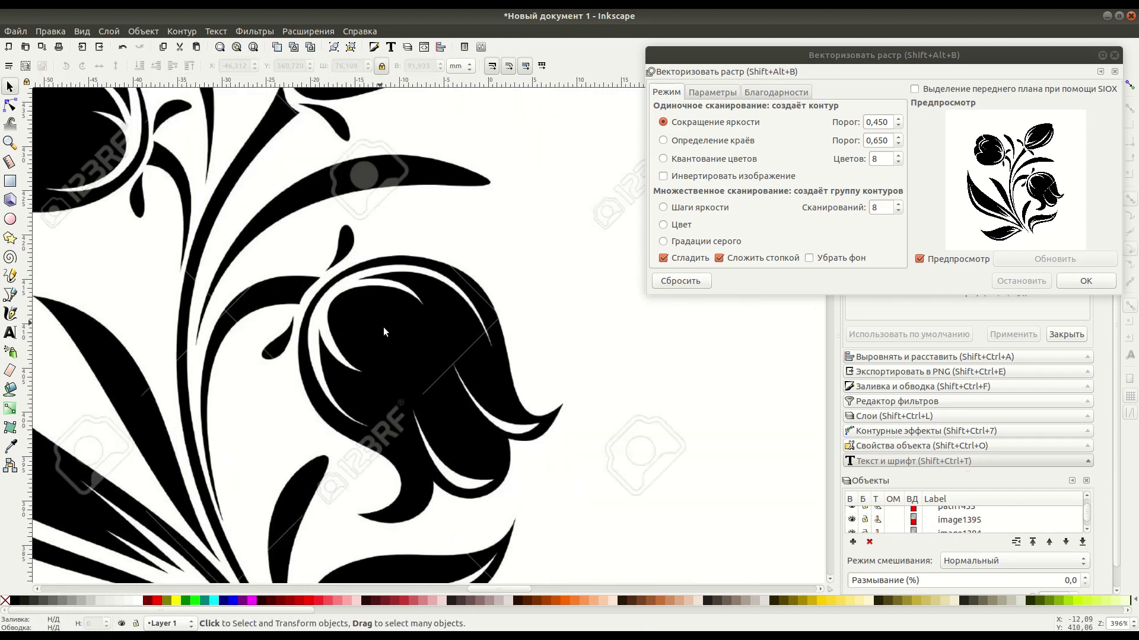
scroll(379, 330, "down", 1, "ctrl")
scroll(391, 338, "down", 1, "ctrl")
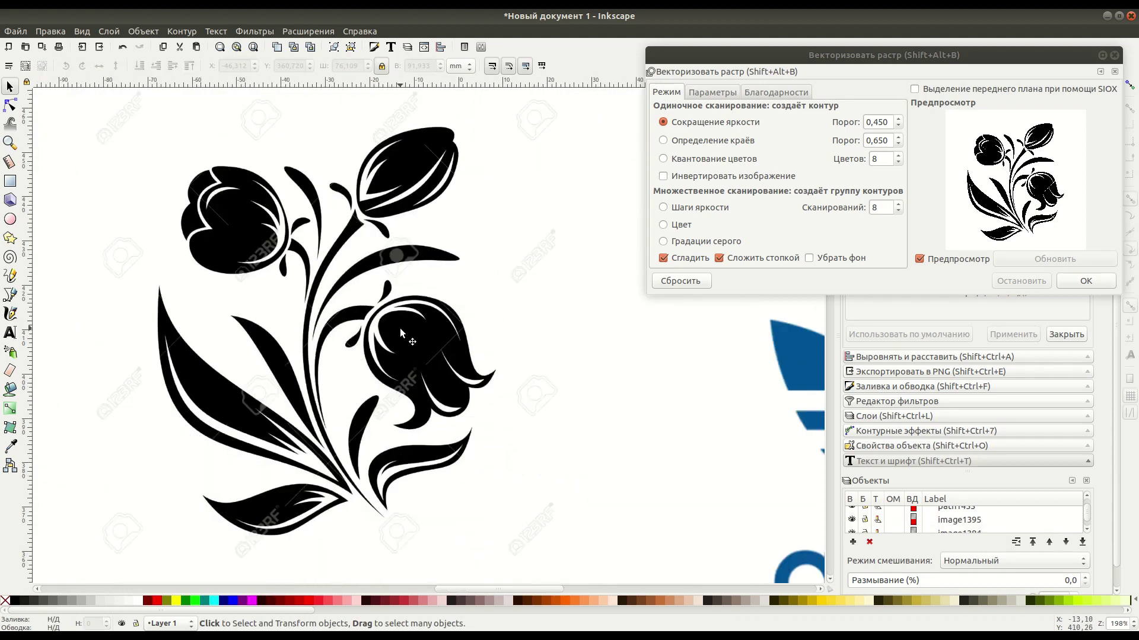
- Trace the tulip image at threshold 0,500 and move the 563-node trace to the right
left_click(400, 329)
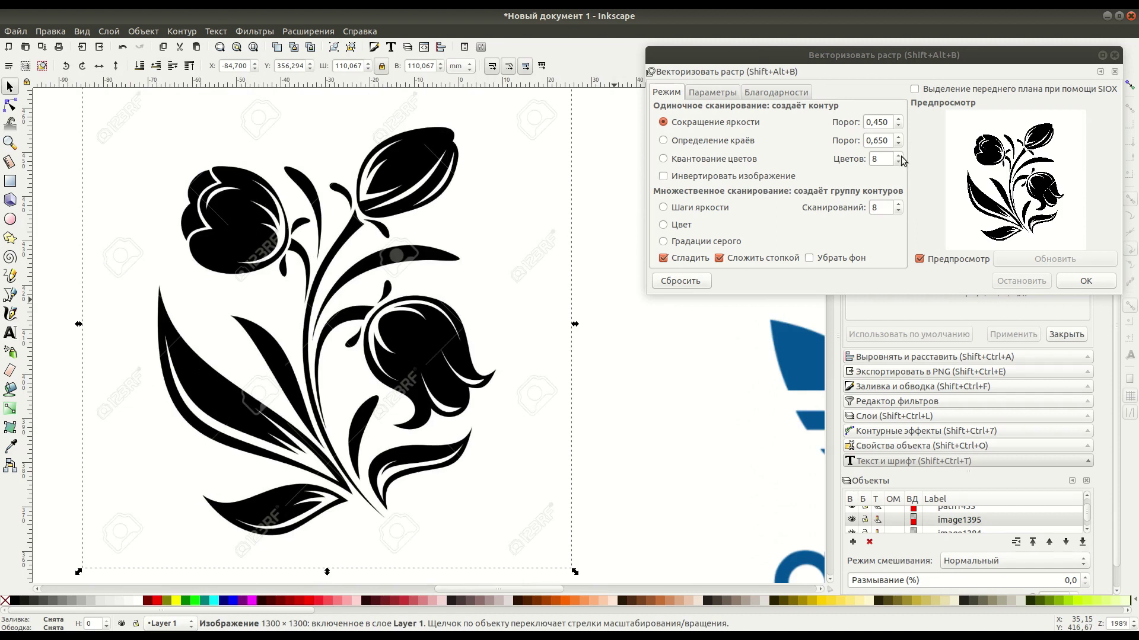
left_click(899, 119)
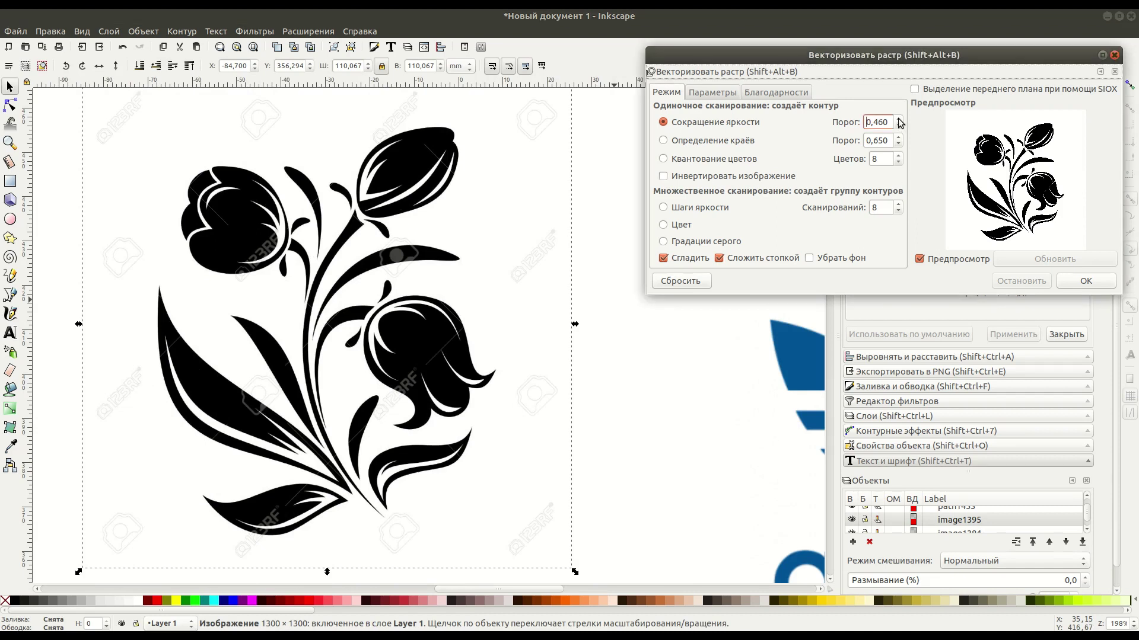
left_click(899, 119)
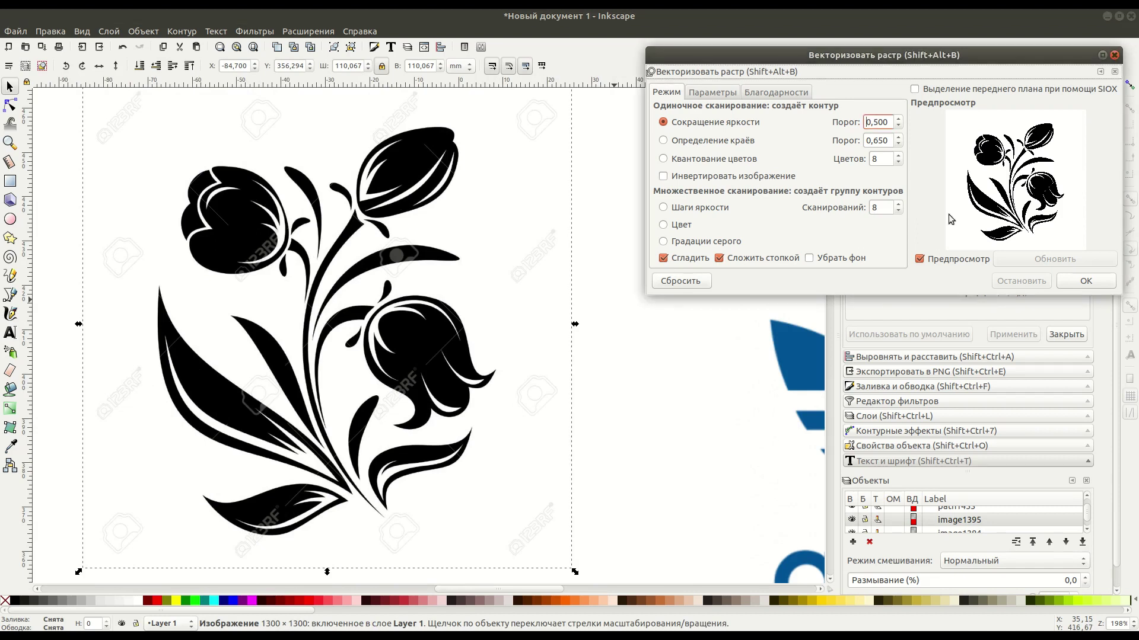
left_click(1084, 281)
mouse_move(449, 396)
left_mouse_down()
mouse_move(610, 409)
mouse_move(735, 456)
left_mouse_up()
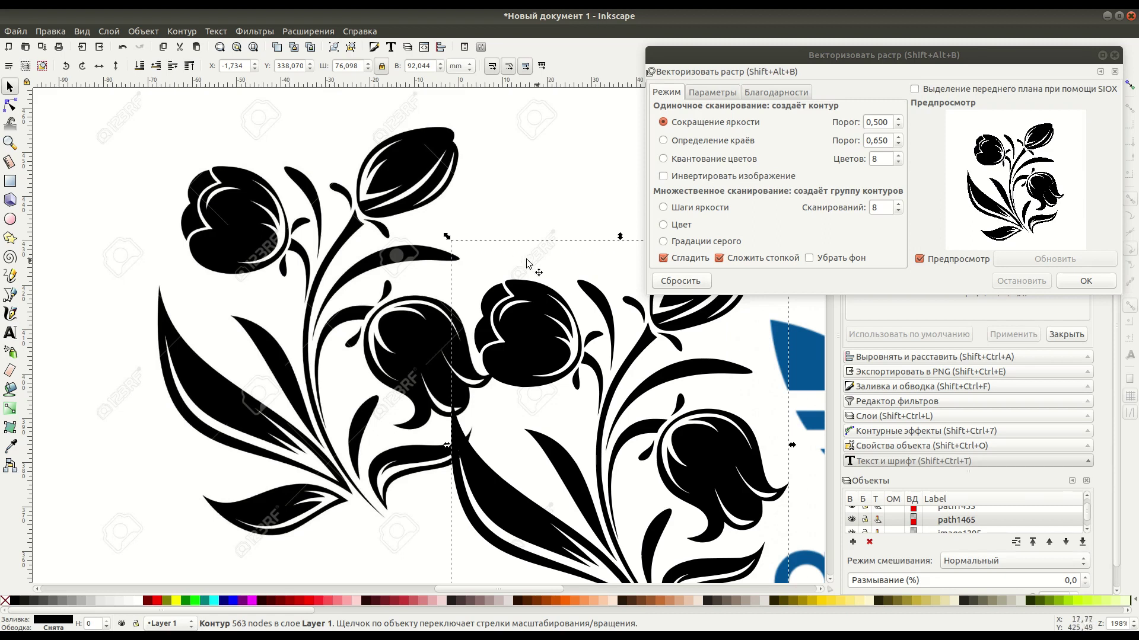
- Delete the original tulip raster image, leaving the traced bouquet
scroll(410, 175, "up", 4)
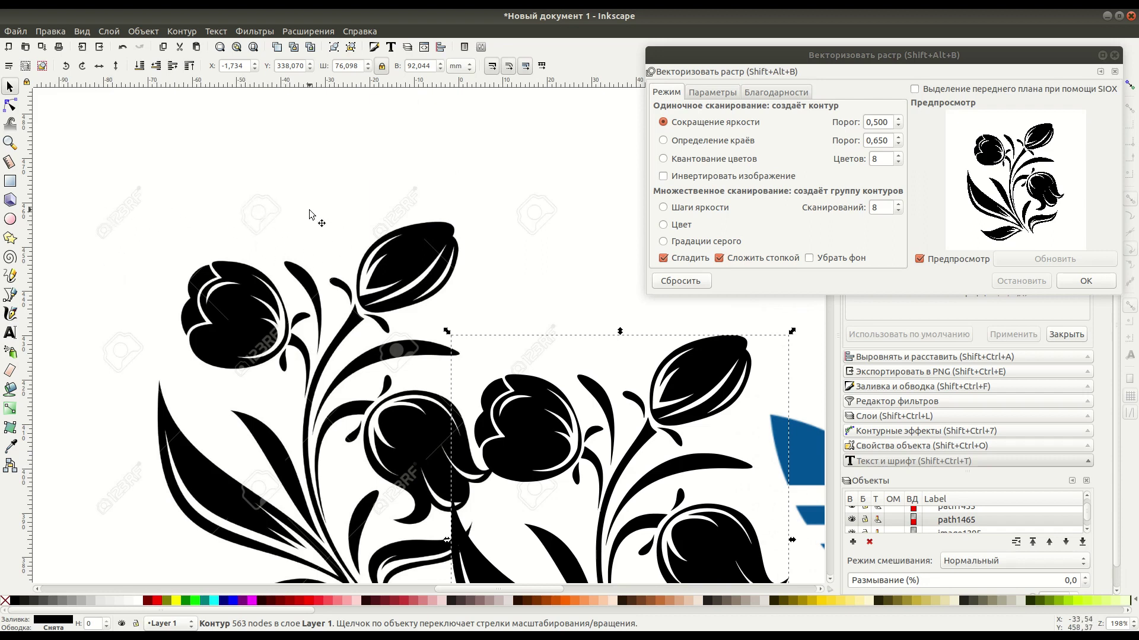
scroll(387, 268, "down", 2)
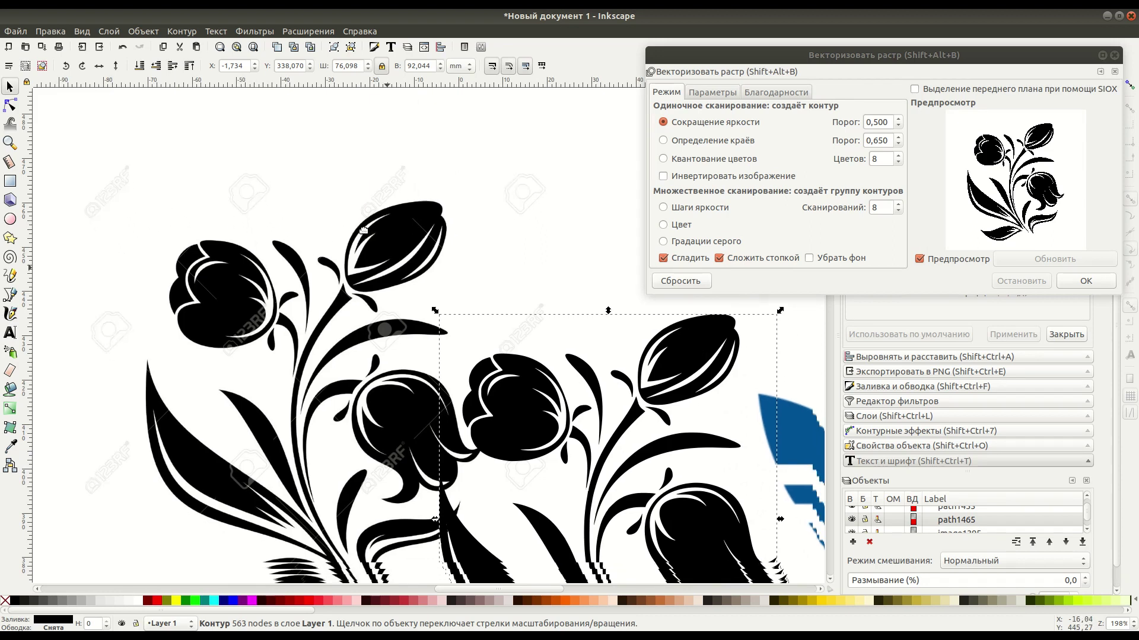
scroll(387, 268, "right", 2)
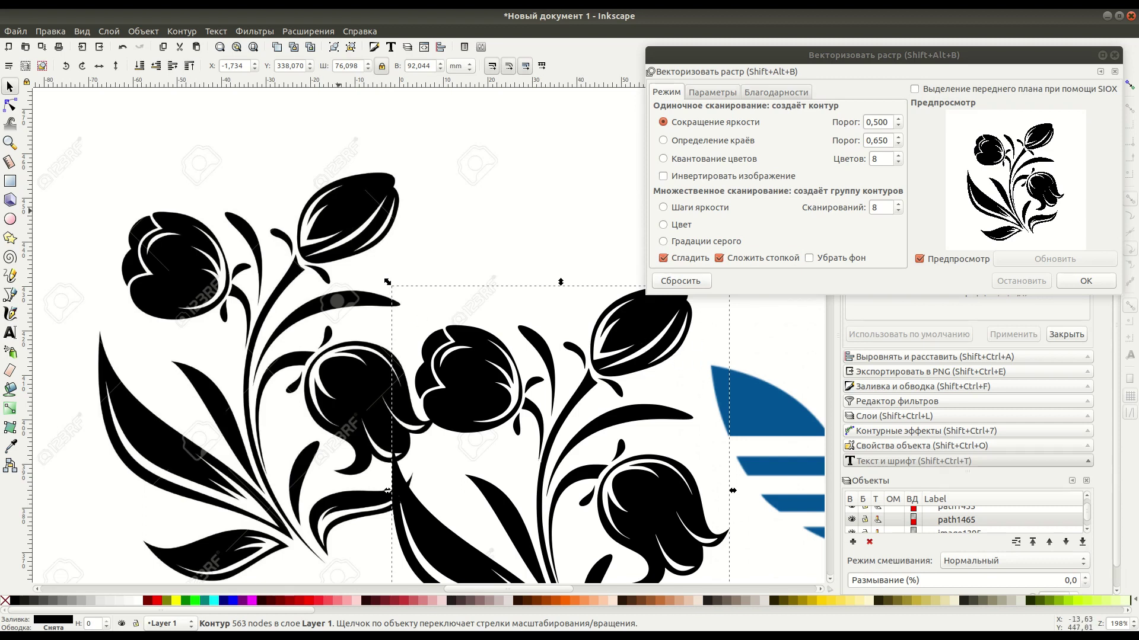
left_click(348, 228)
key("Delete")
- Delete the traced tulip bouquet and move the adidas logo image into the work area
left_click(657, 336)
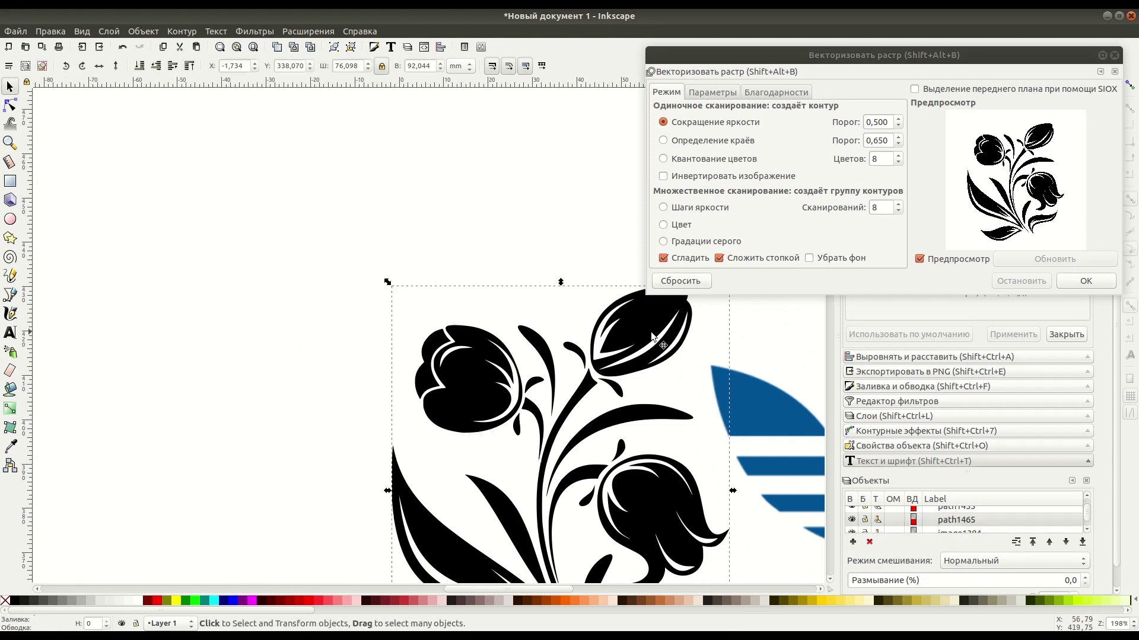
key("Delete")
scroll(666, 380, "right", 10)
mouse_move(636, 374)
left_mouse_down()
mouse_move(324, 237)
mouse_move(319, 257)
left_mouse_up()
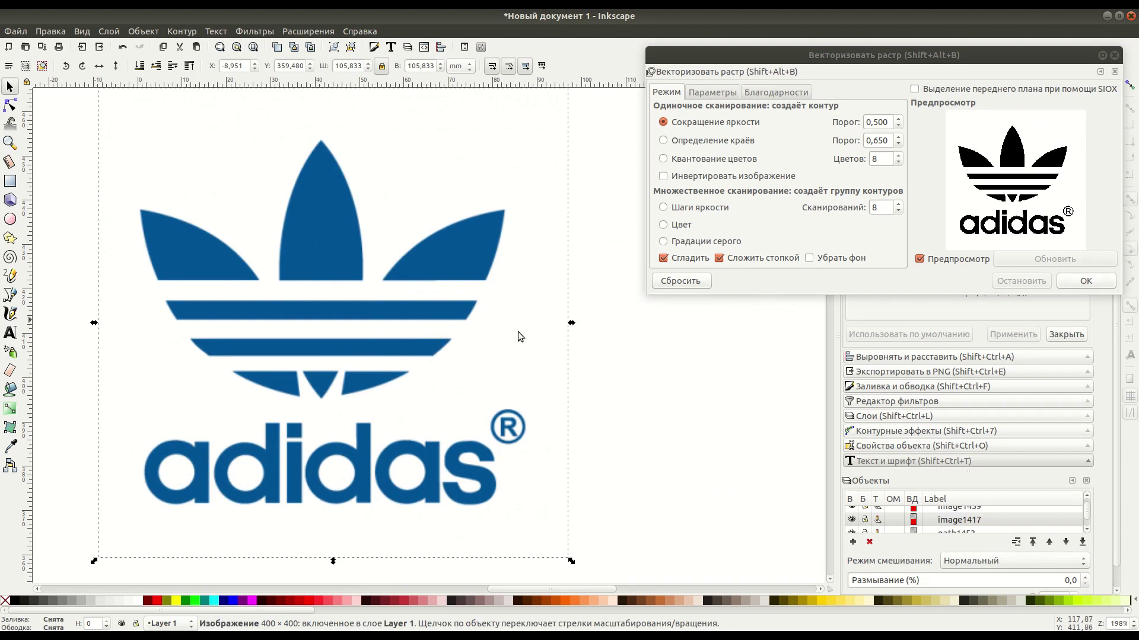
- Trace the adidas logo into a 196-node black path, then delete both trace and blue bitmap
left_click(1083, 282)
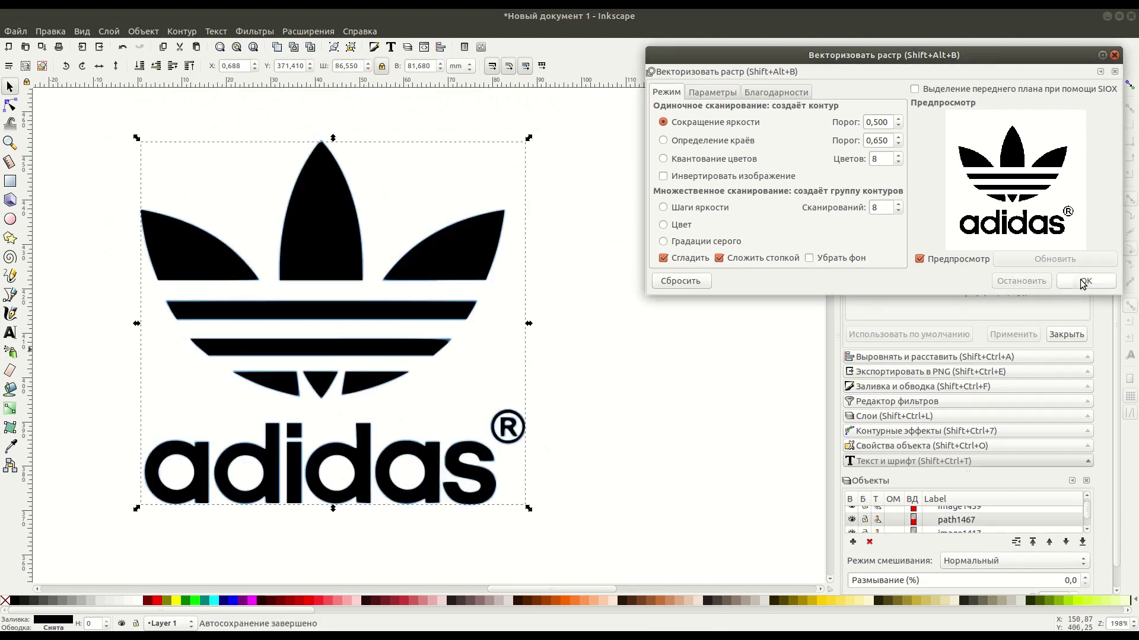
left_click(9, 86)
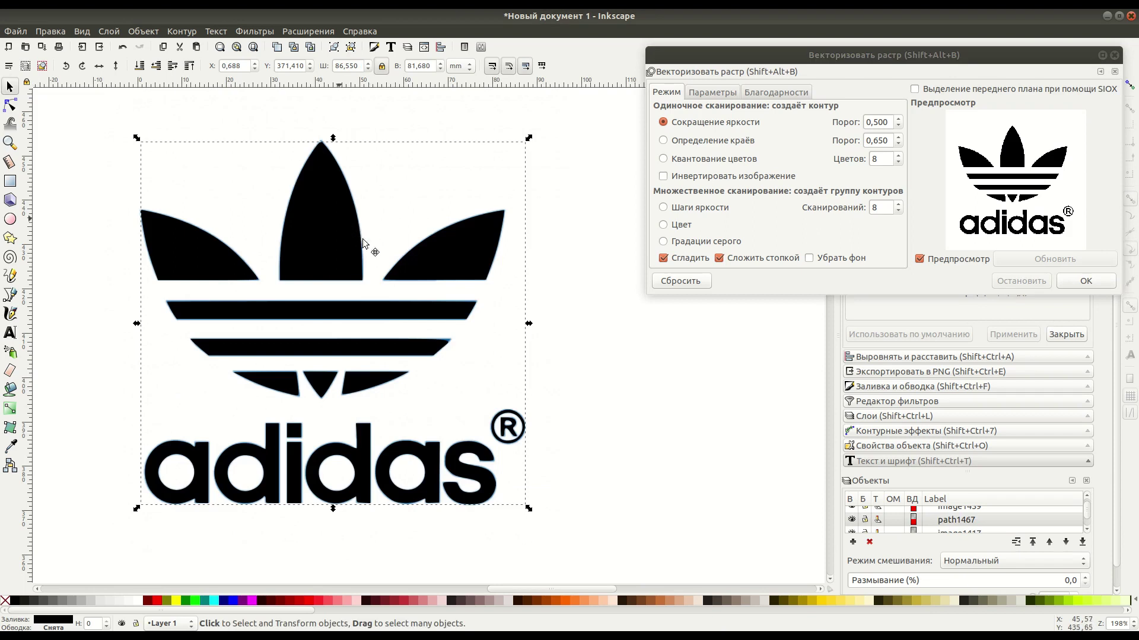
left_click_drag(363, 243, 612, 286)
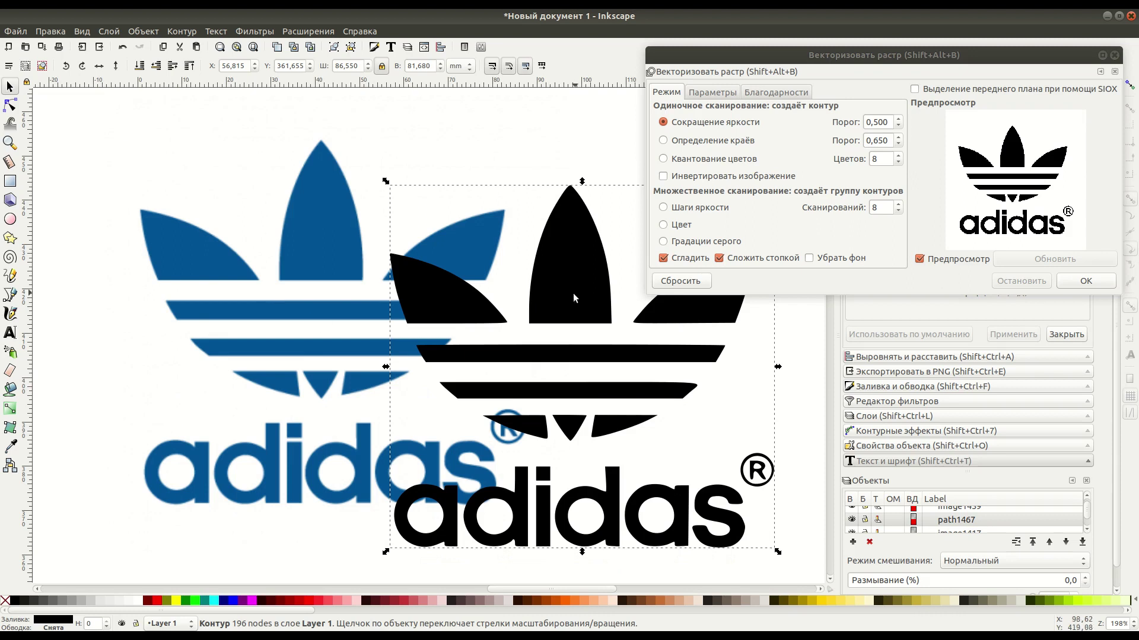
key("Delete")
left_click(347, 261)
key("Delete")
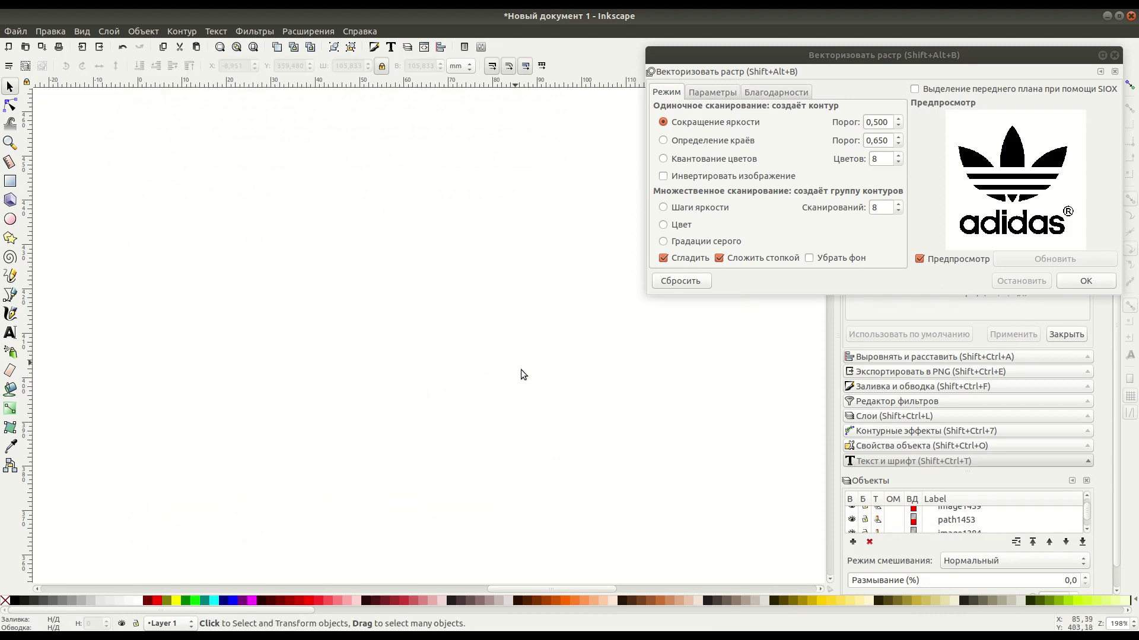
- Delete the green vector tree on the left
scroll(529, 376, "down", 3, "ctrl")
scroll(527, 377, "down", 2, "ctrl")
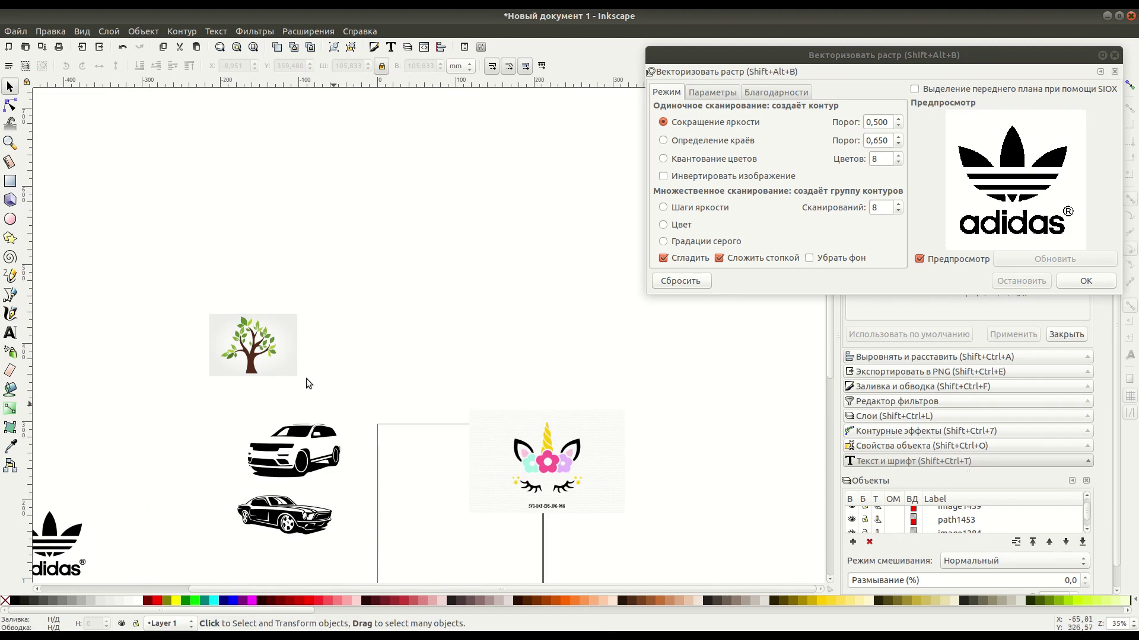
scroll(306, 383, "down", 3)
scroll(356, 415, "left", 5)
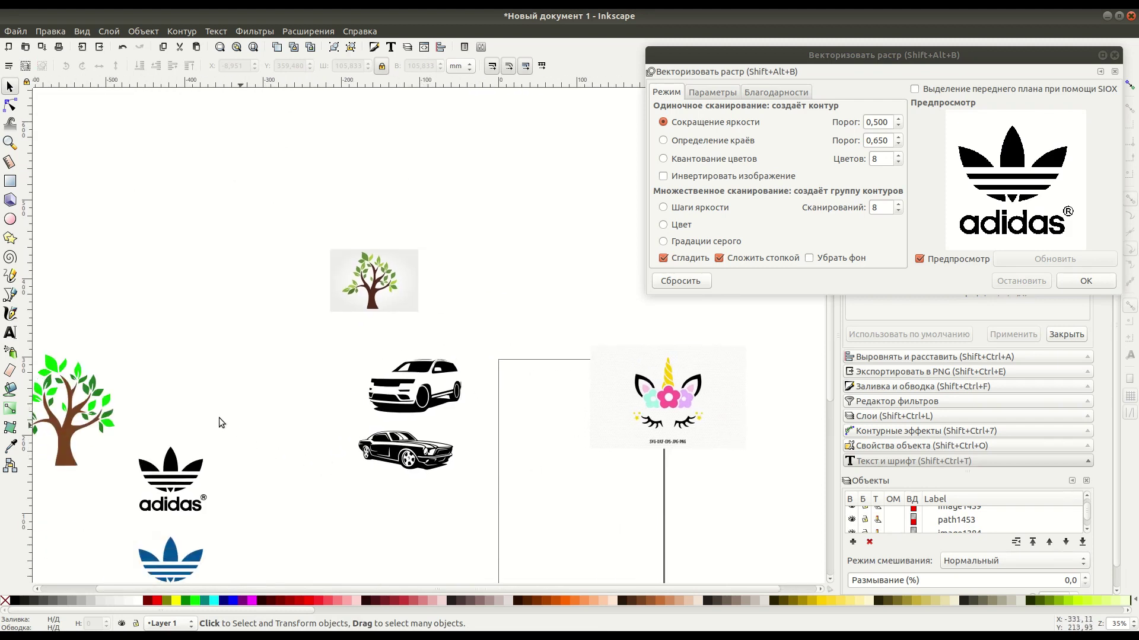
left_click(105, 415)
key("Delete")
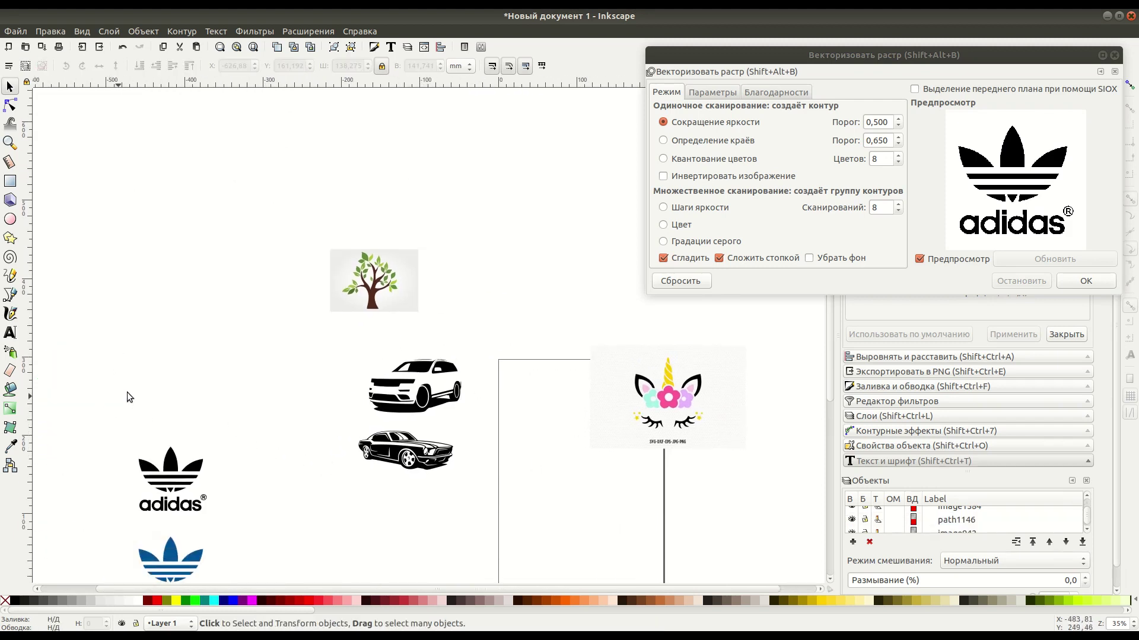
- Box-select and delete both adidas logos, then zoom back in on the tree image
scroll(254, 450, "down", 2)
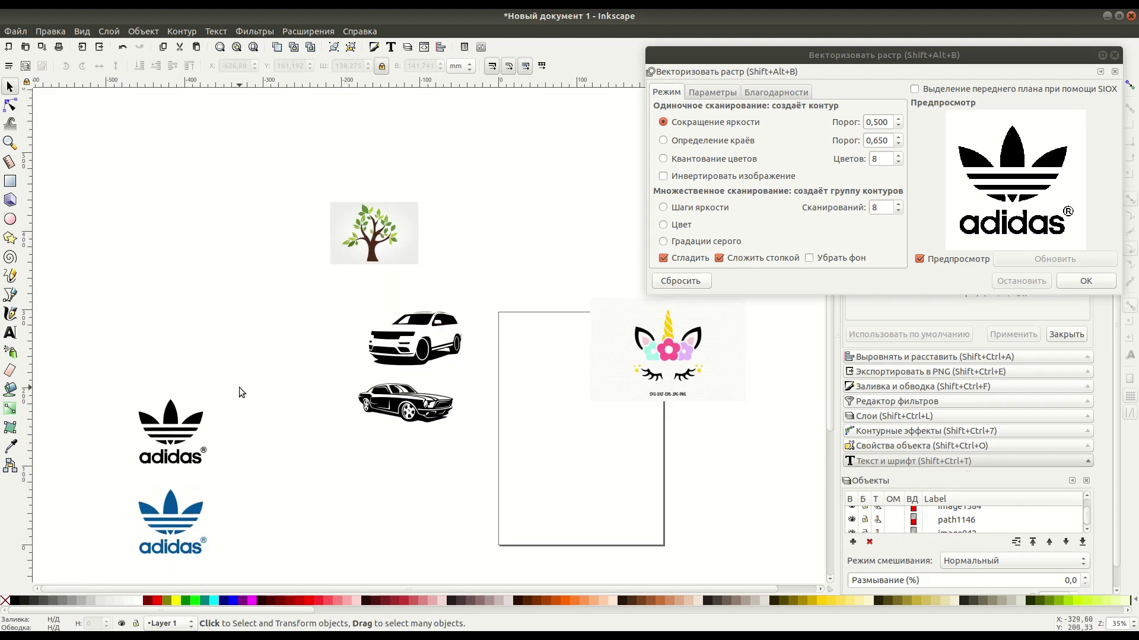
left_click_drag(239, 387, 109, 587)
key("Delete")
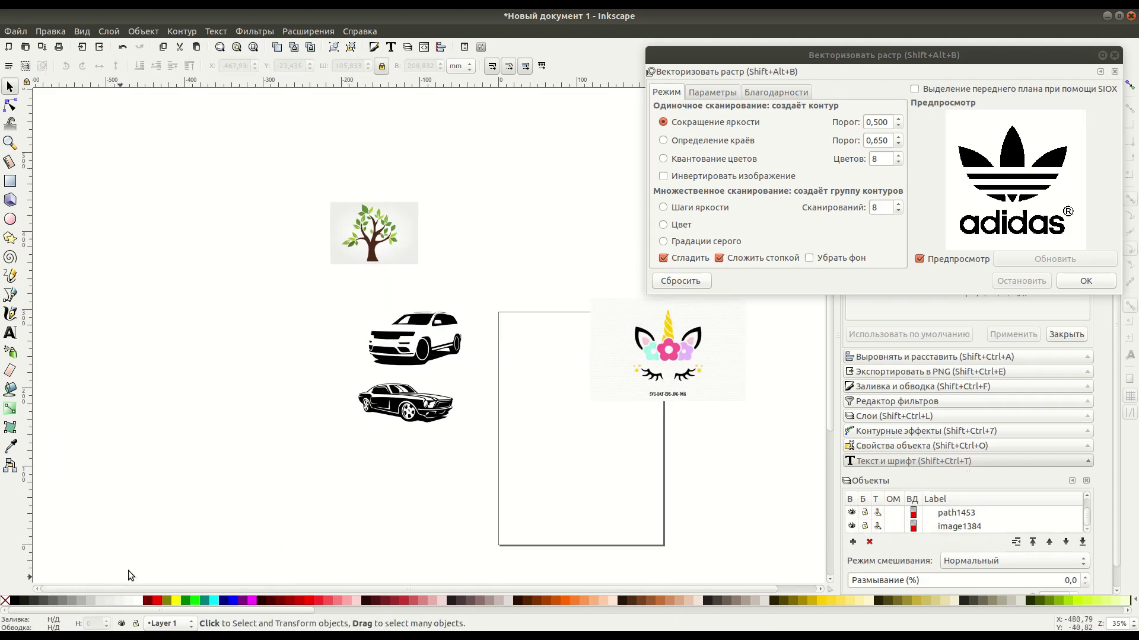
scroll(438, 375, "up", 1)
scroll(438, 376, "up", 1)
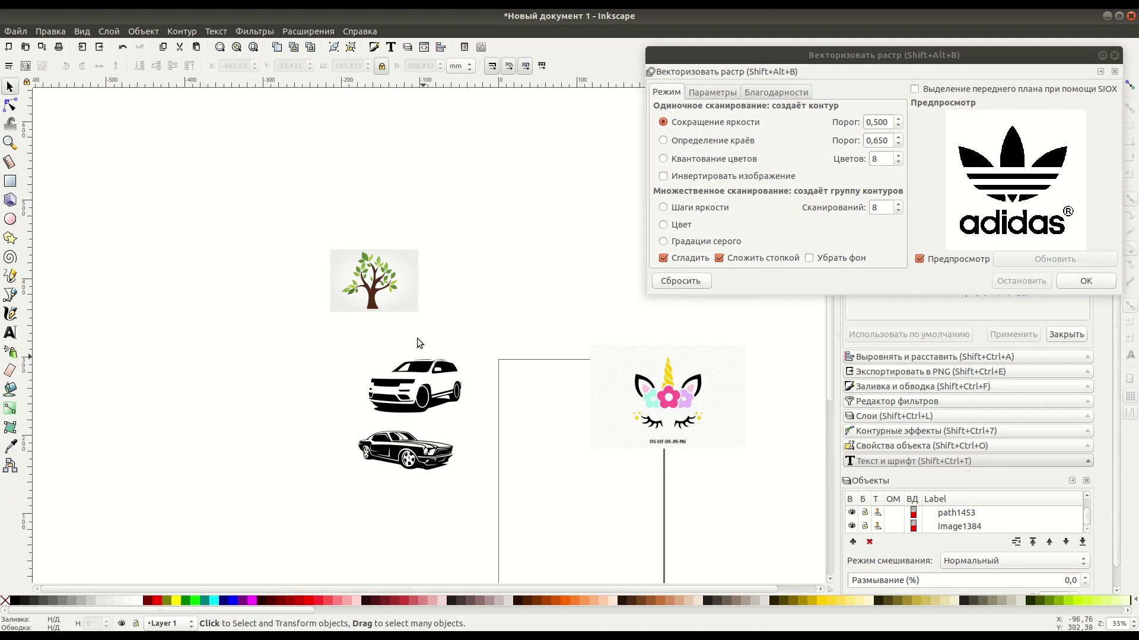
scroll(356, 314, "up", 3)
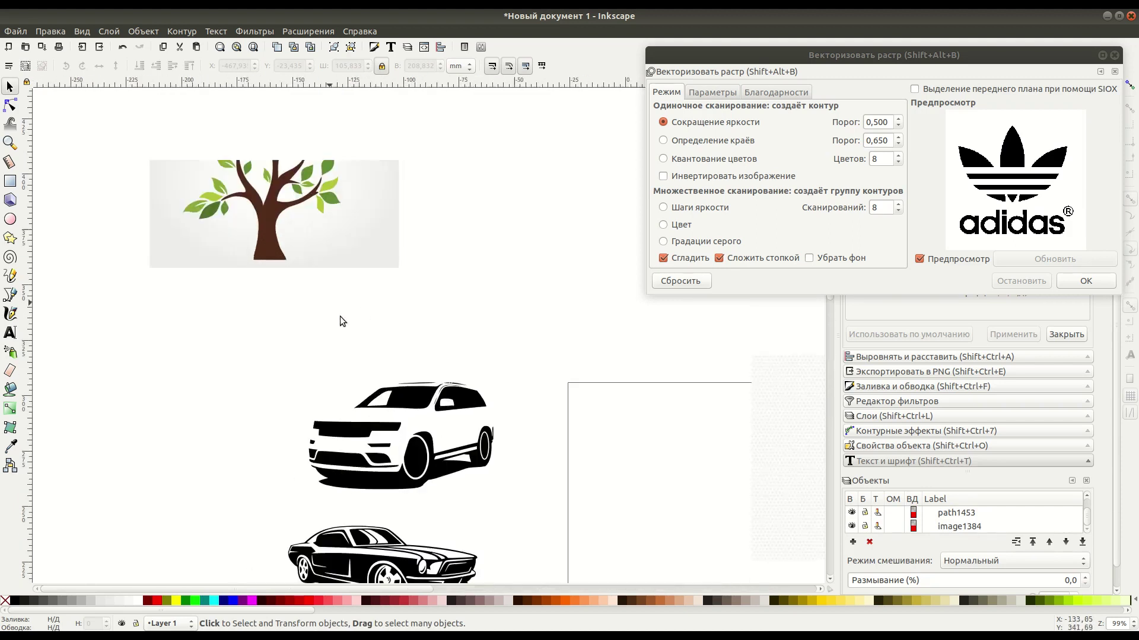
scroll(458, 468, "up", 2)
- Move the tree image, make a first trace, discard it and reselect the original
left_click_drag(359, 391, 337, 371)
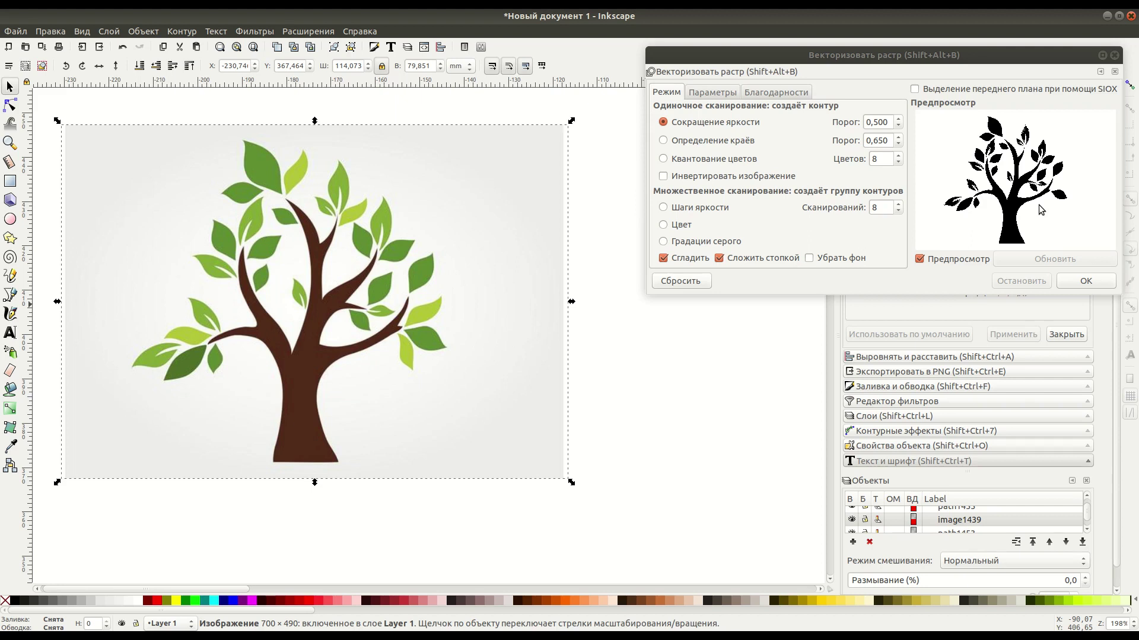
left_click(1081, 283)
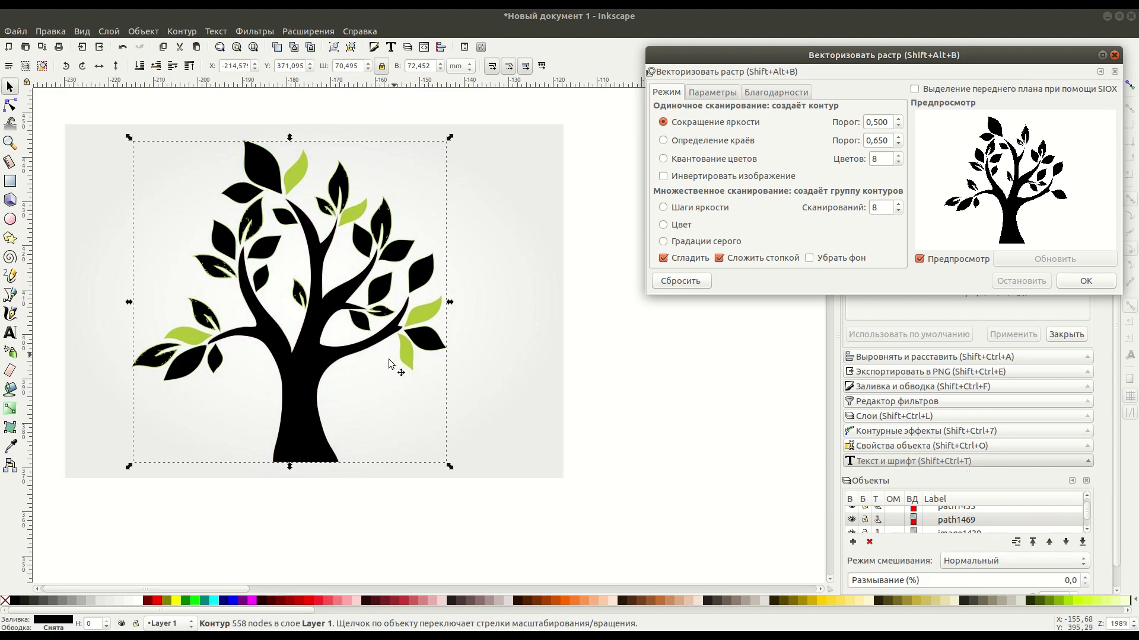
key("Delete")
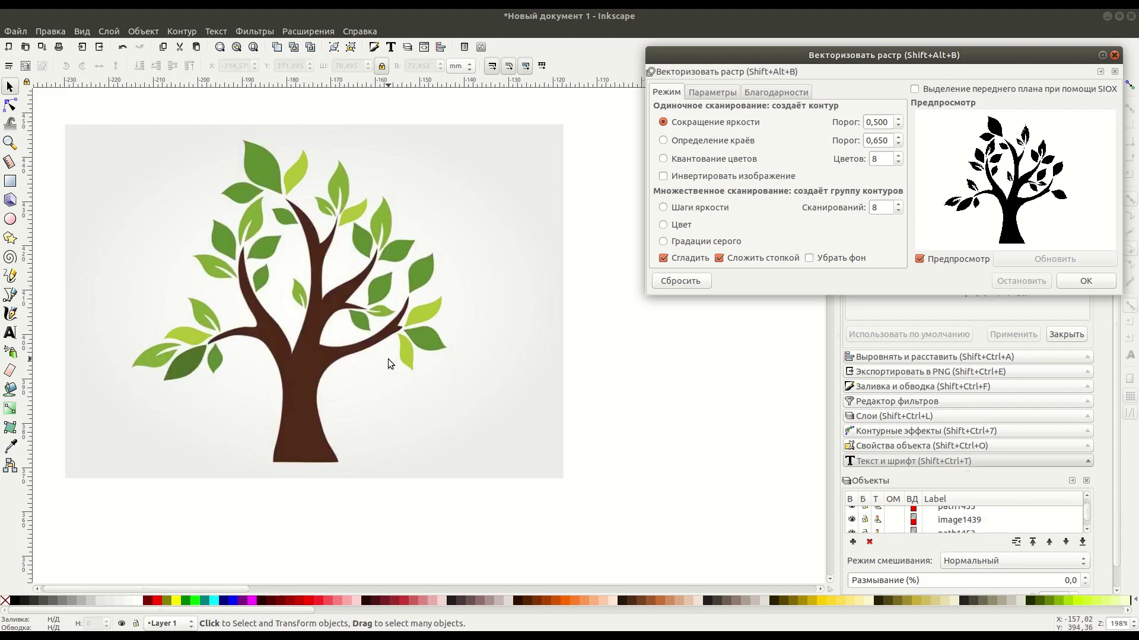
left_click(304, 312)
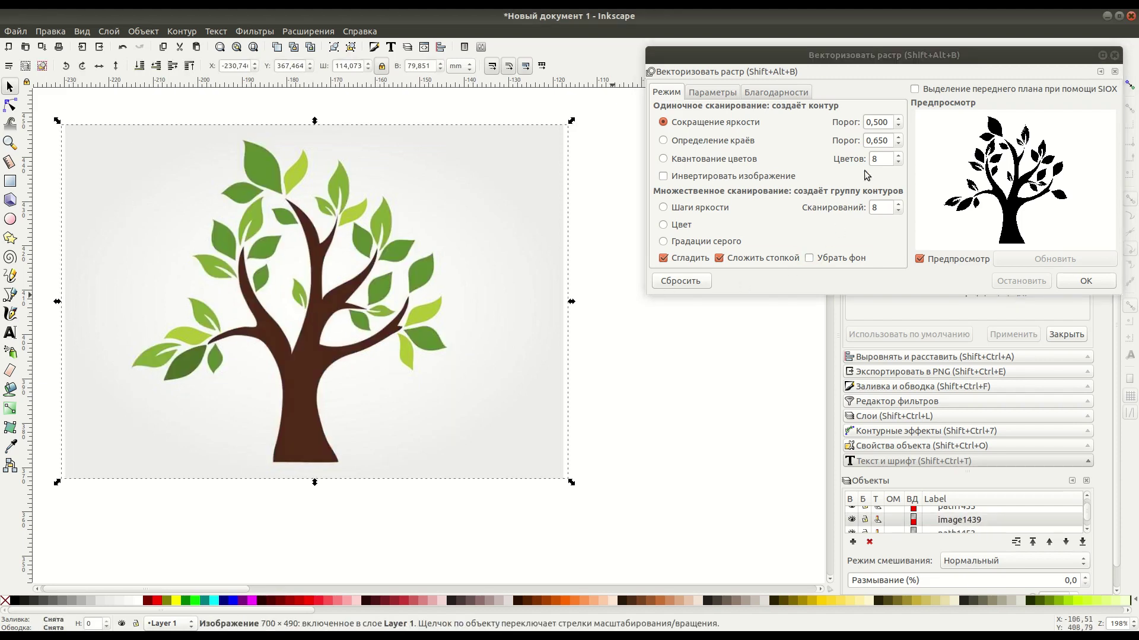
- Retrace the tree image at brightness threshold 0,700 and drag the black trace aside
left_click(898, 119)
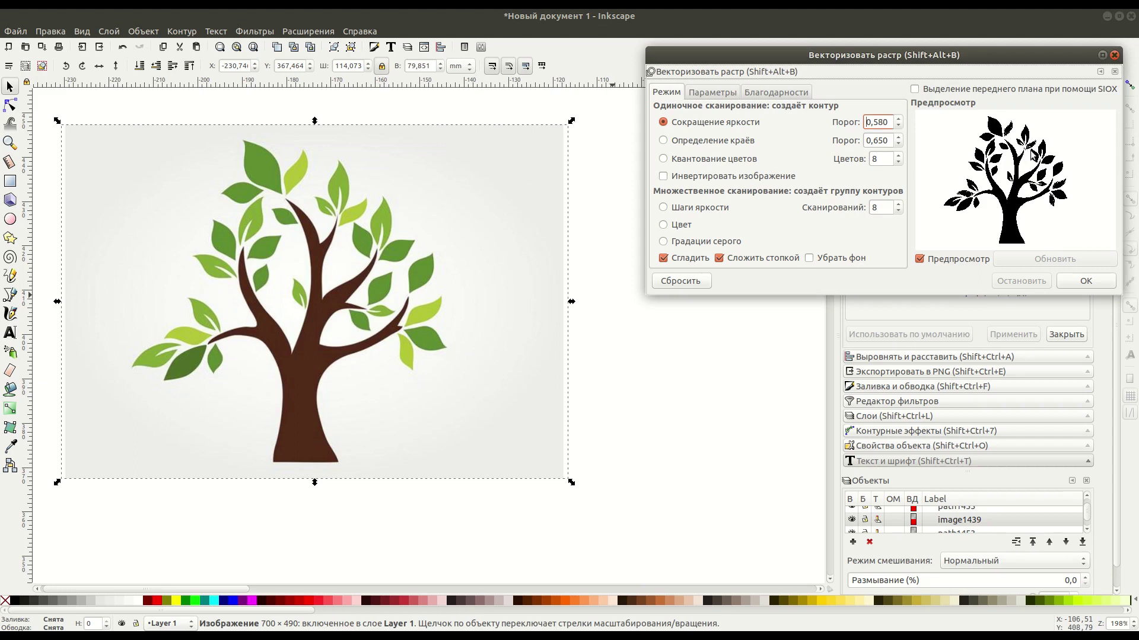
left_click(897, 125)
left_click(898, 126)
left_click(898, 126)
left_click(898, 126)
left_click(899, 119)
left_click(898, 119)
left_click(899, 120)
left_click(1086, 281)
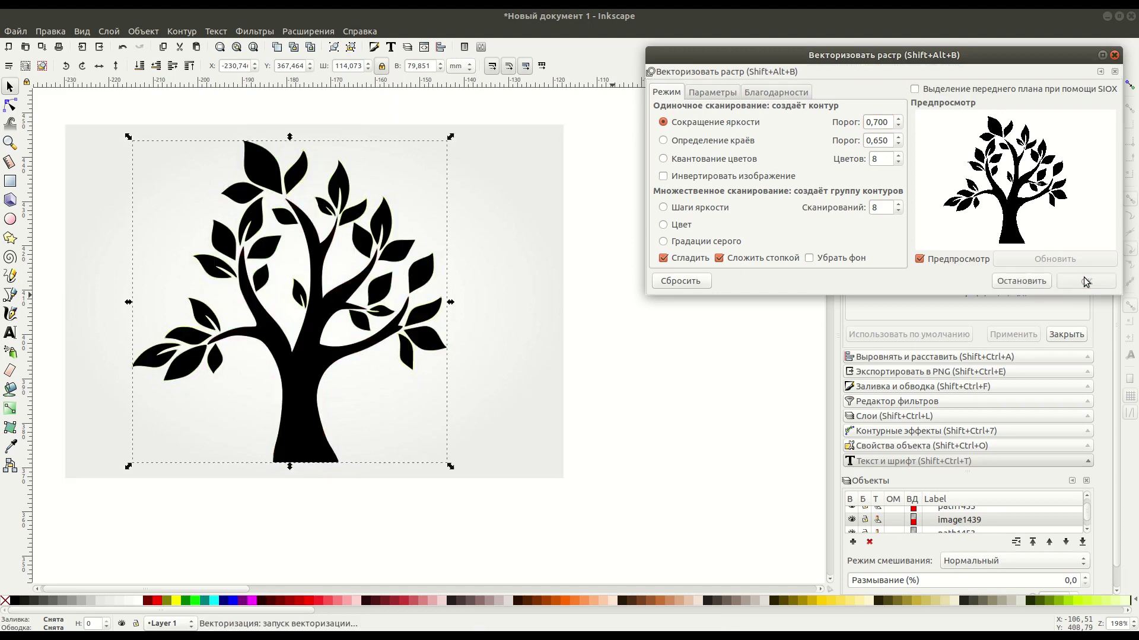
left_click_drag(296, 383, 432, 385)
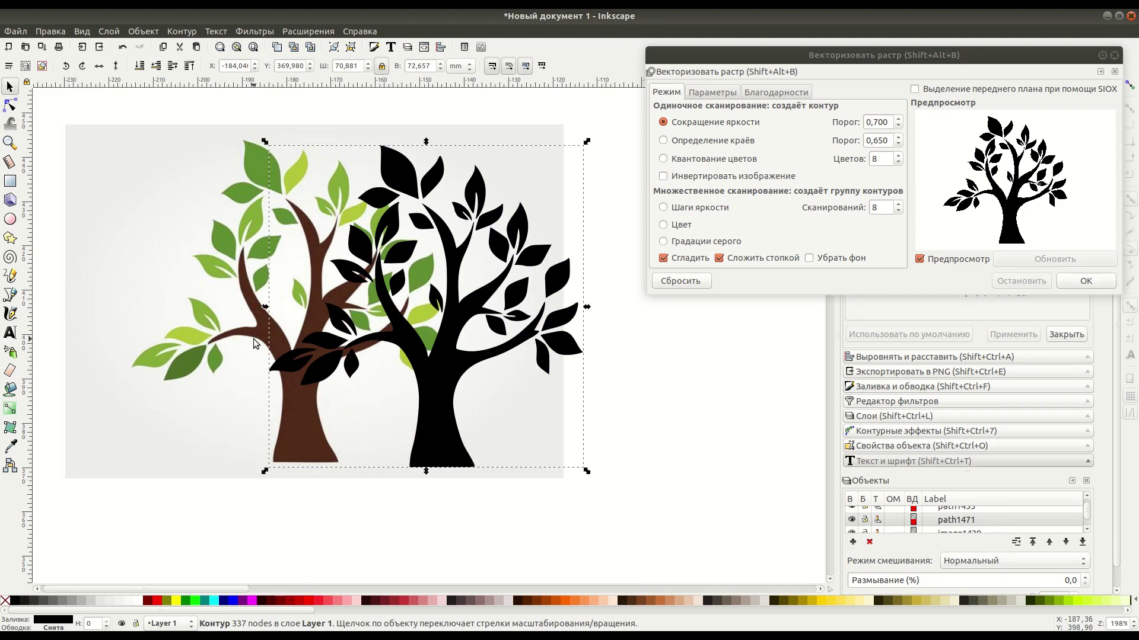
- Shift the black trace right and down and the coloured tree image left, side by side
left_click_drag(422, 386, 538, 376)
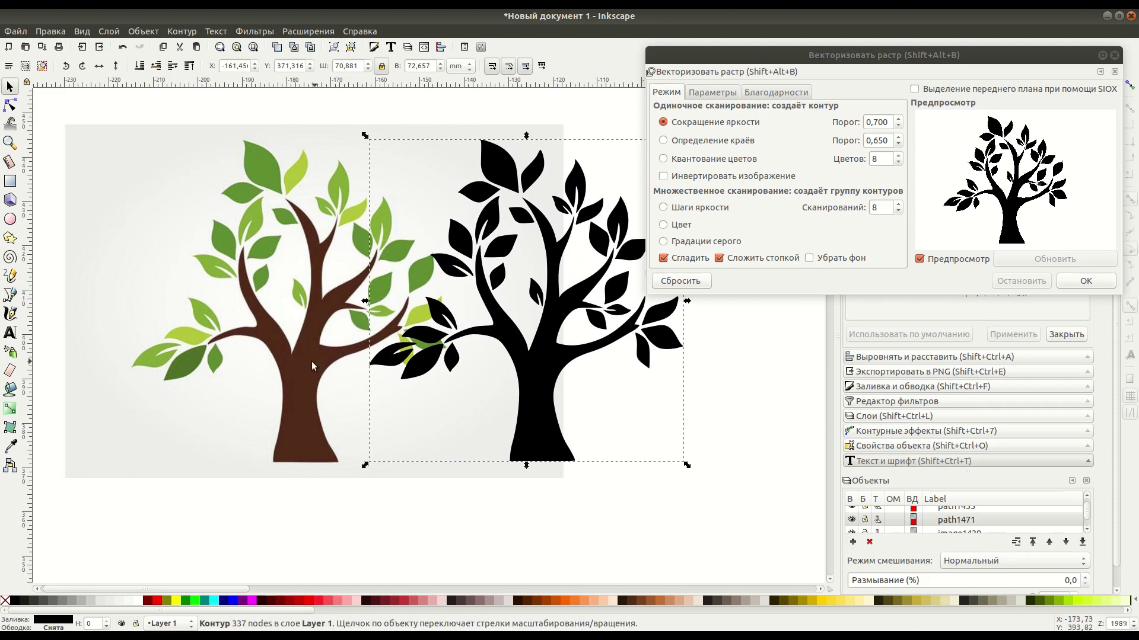
left_click_drag(312, 366, 264, 361)
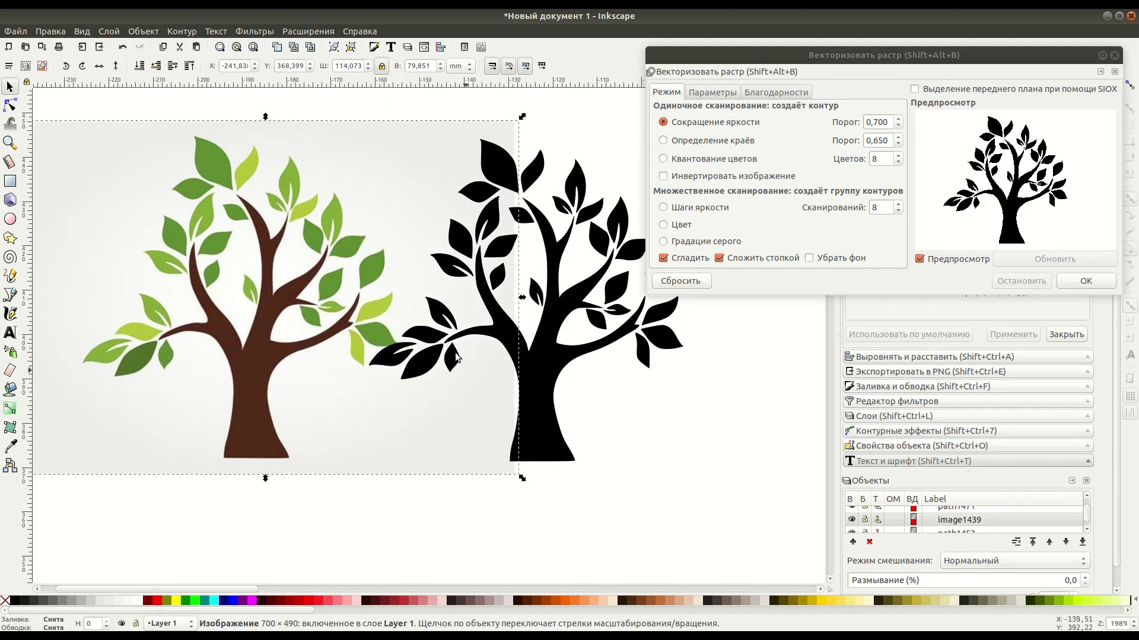
left_click_drag(555, 374, 532, 446)
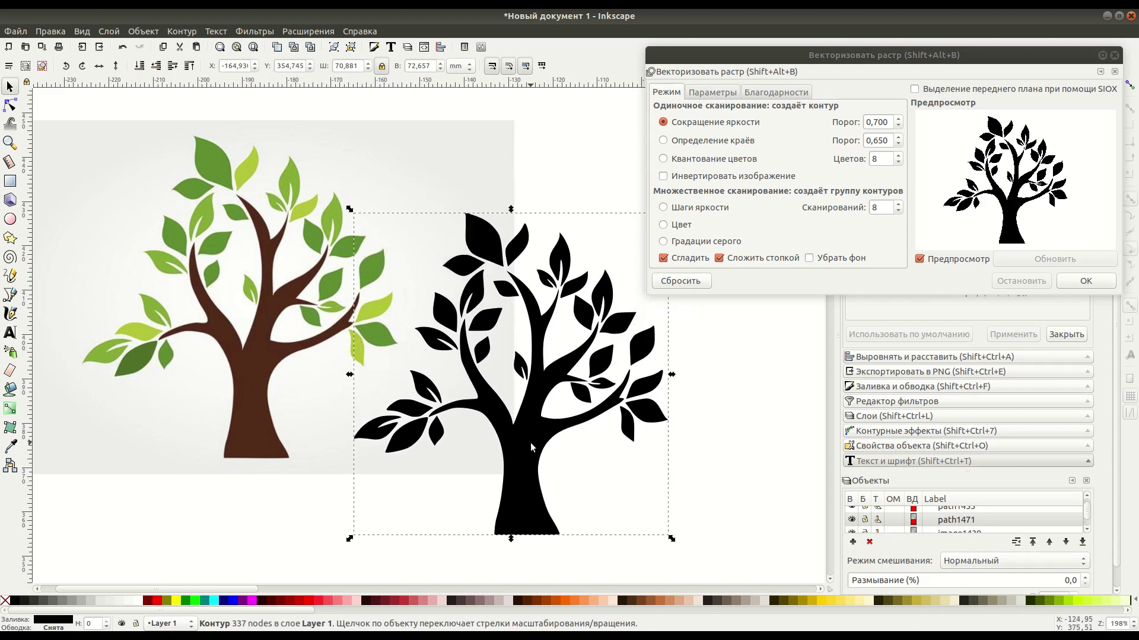
left_click(11, 446)
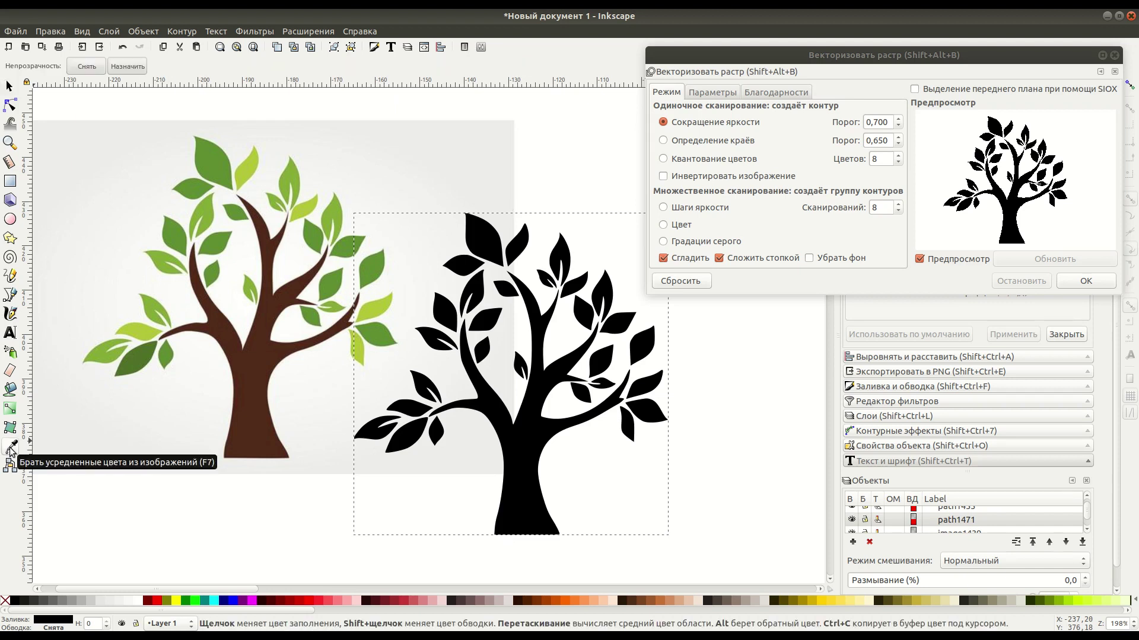
left_click(253, 375)
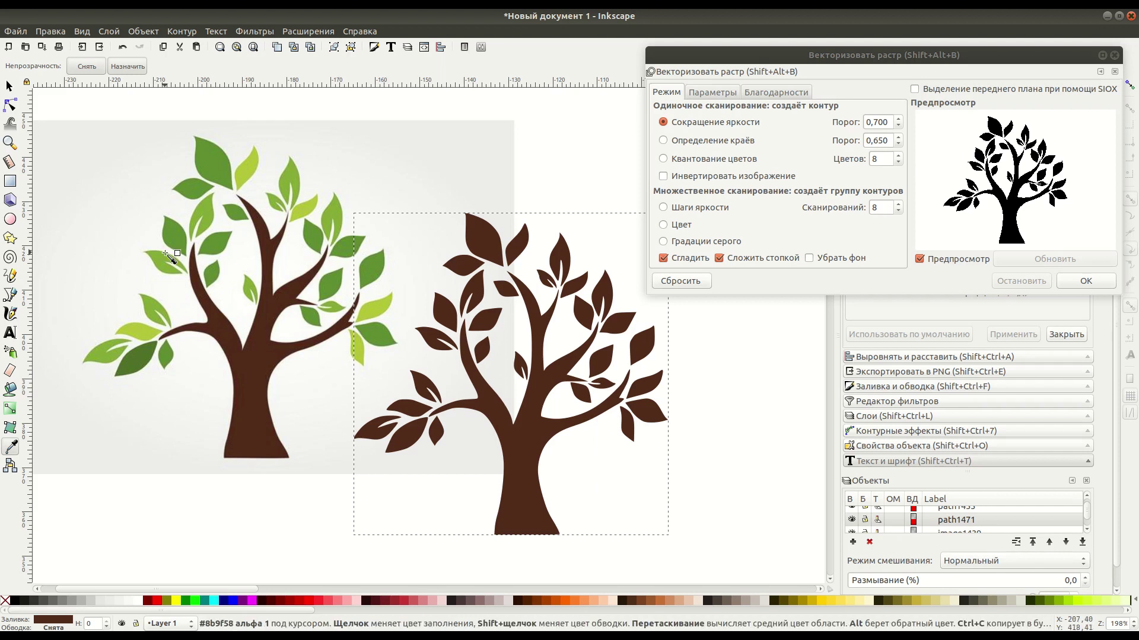
key("ctrl+z")
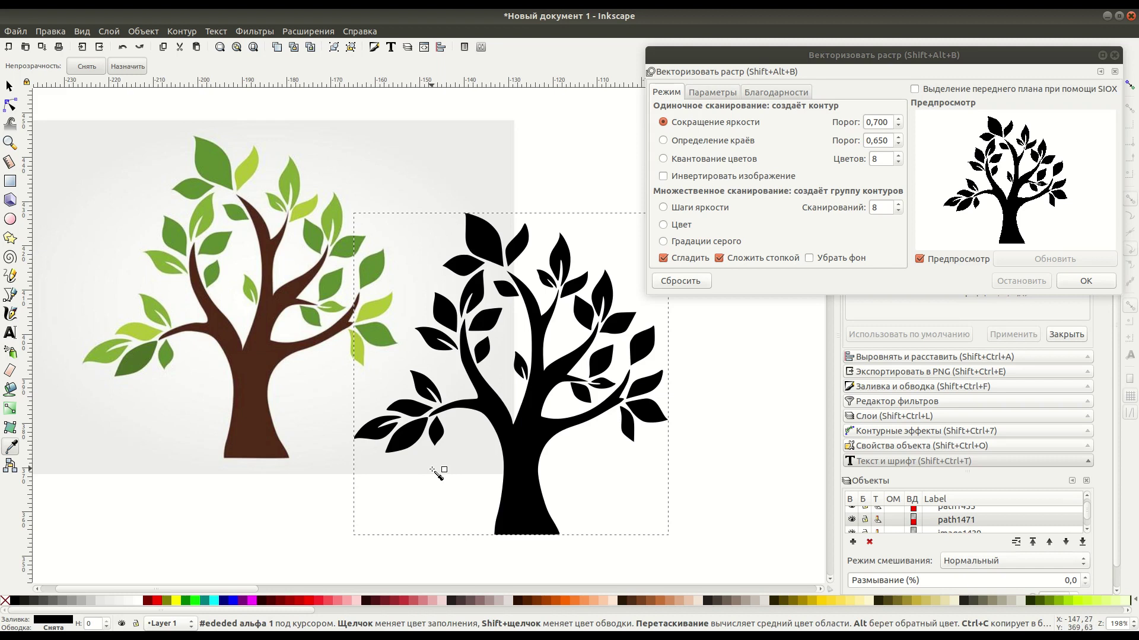
key("Escape")
key("s")
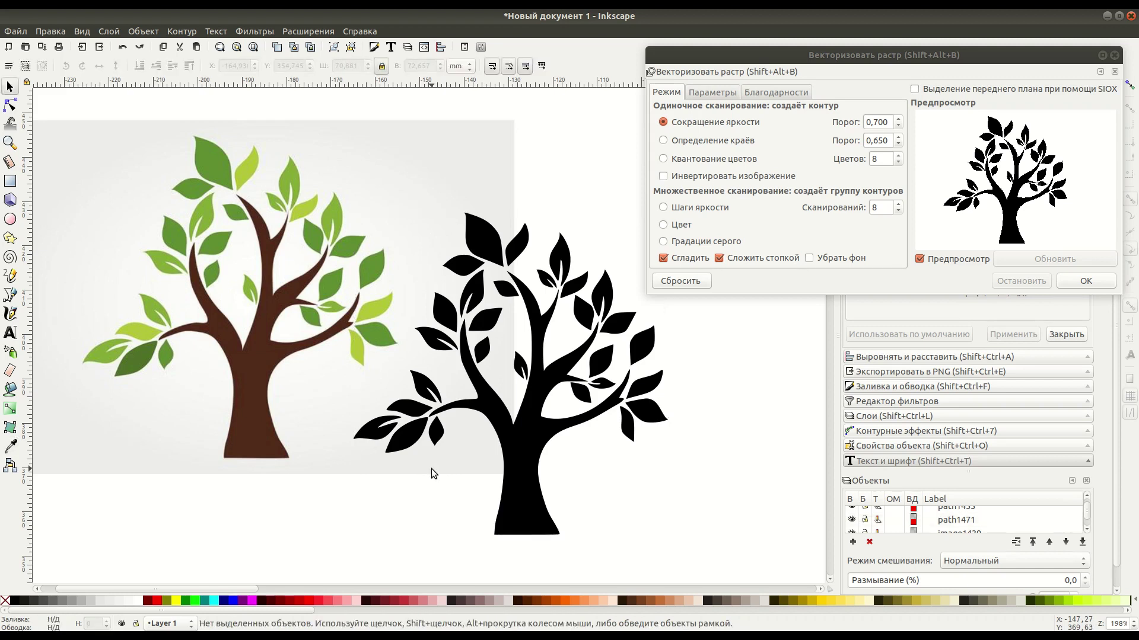
left_click(10, 448)
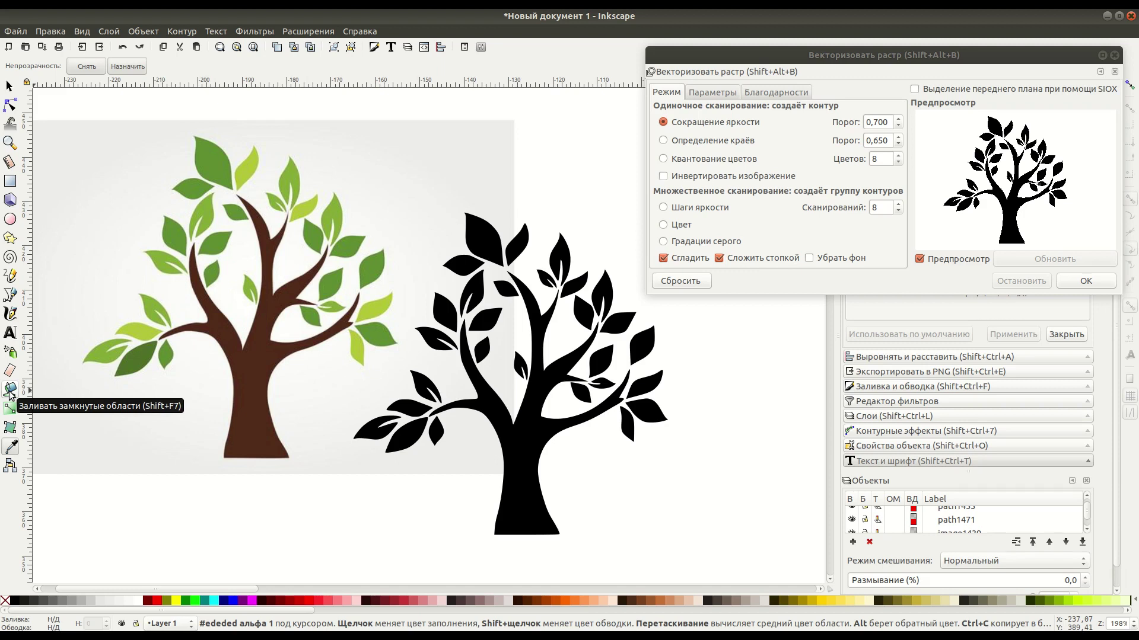
- Fill the black trunk and branches of the traced tree brown with the Paint Bucket
left_click(11, 391)
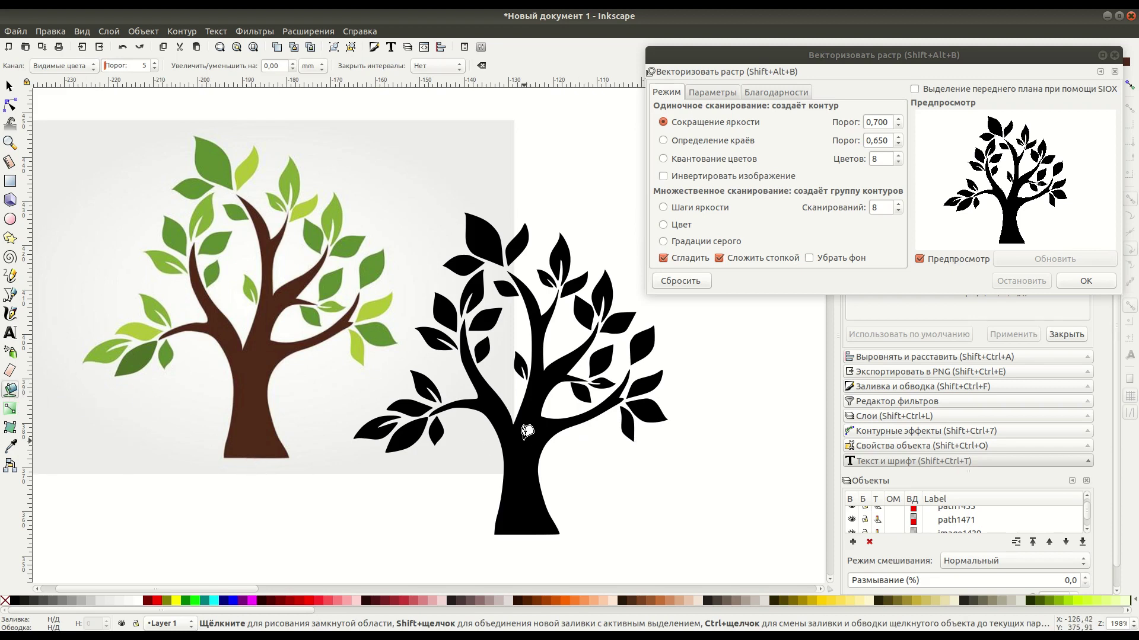
left_click(525, 433)
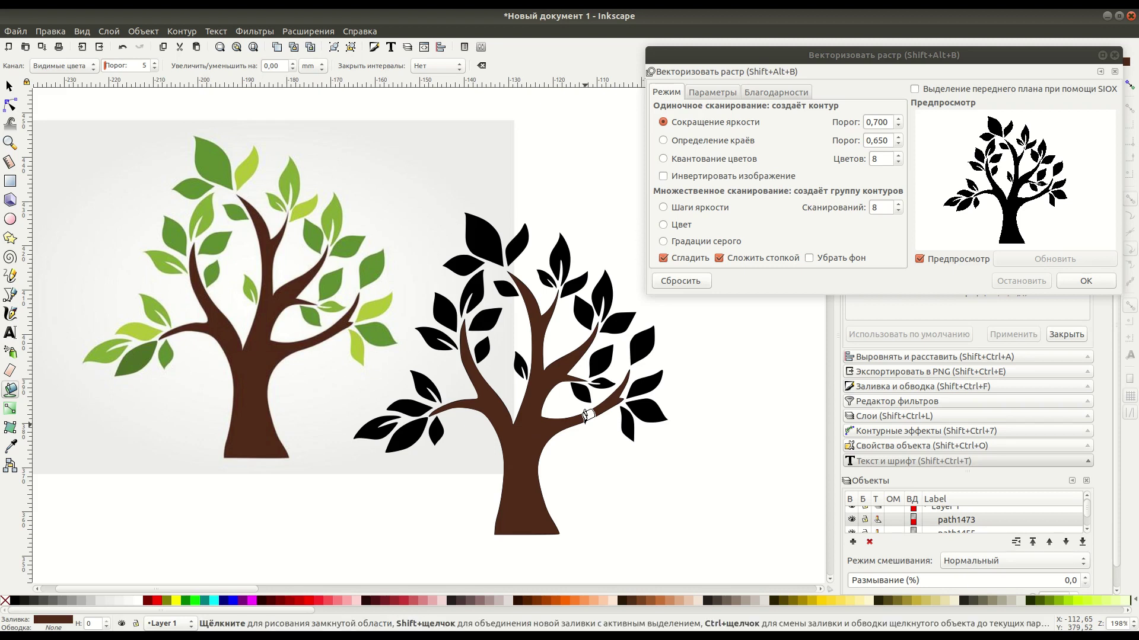
key("Escape")
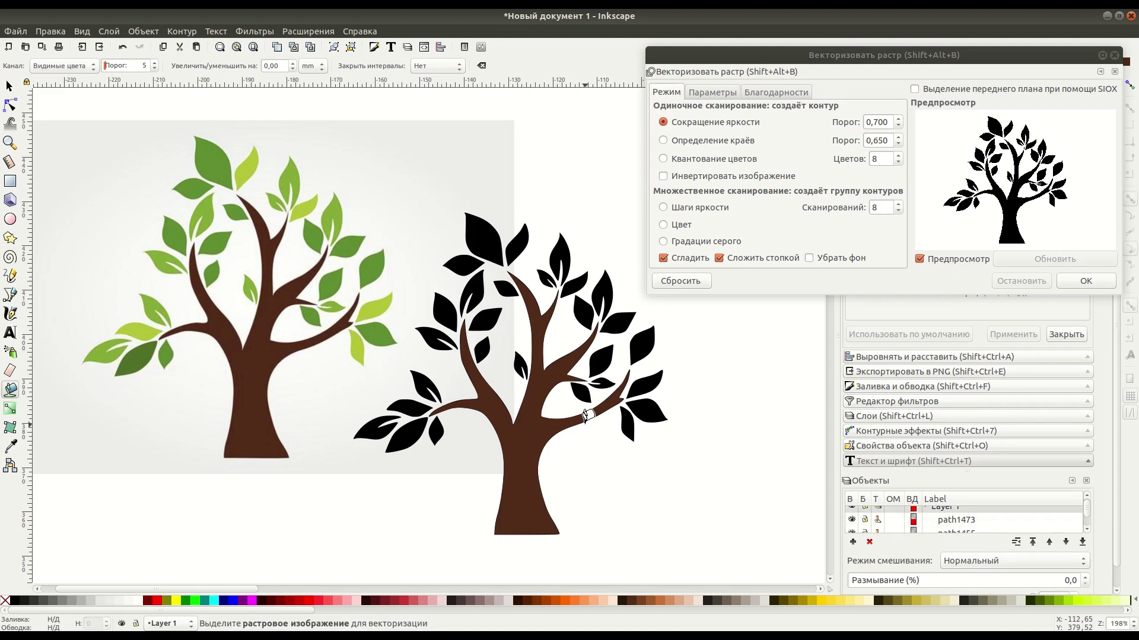
- Fill about a dozen black leaves across the crown dark green
left_click(10, 446)
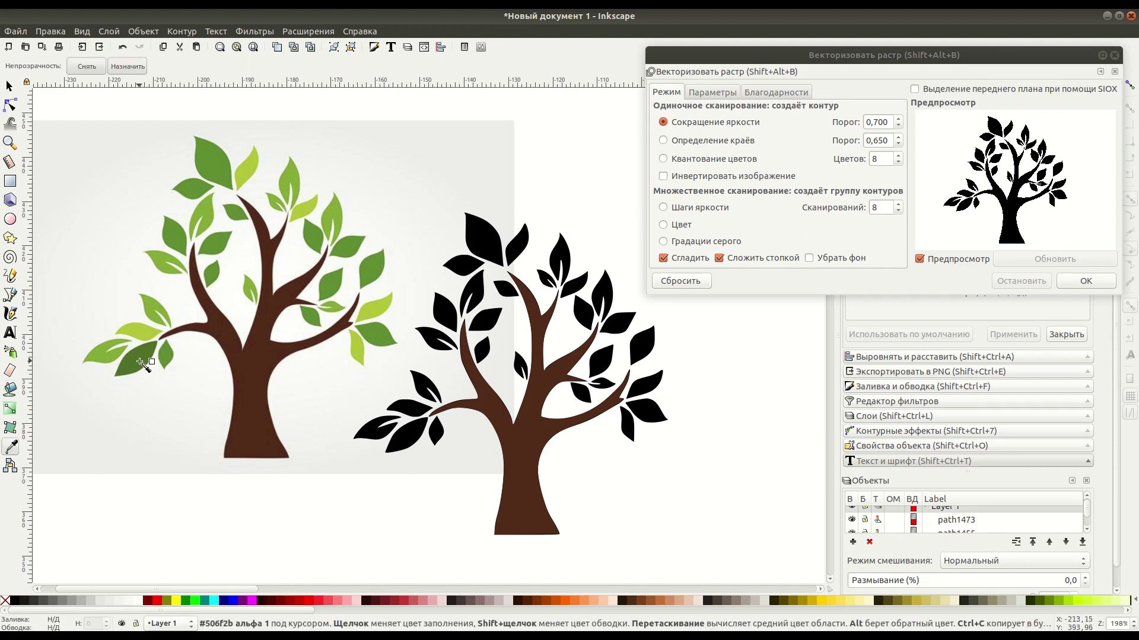
left_click(11, 389)
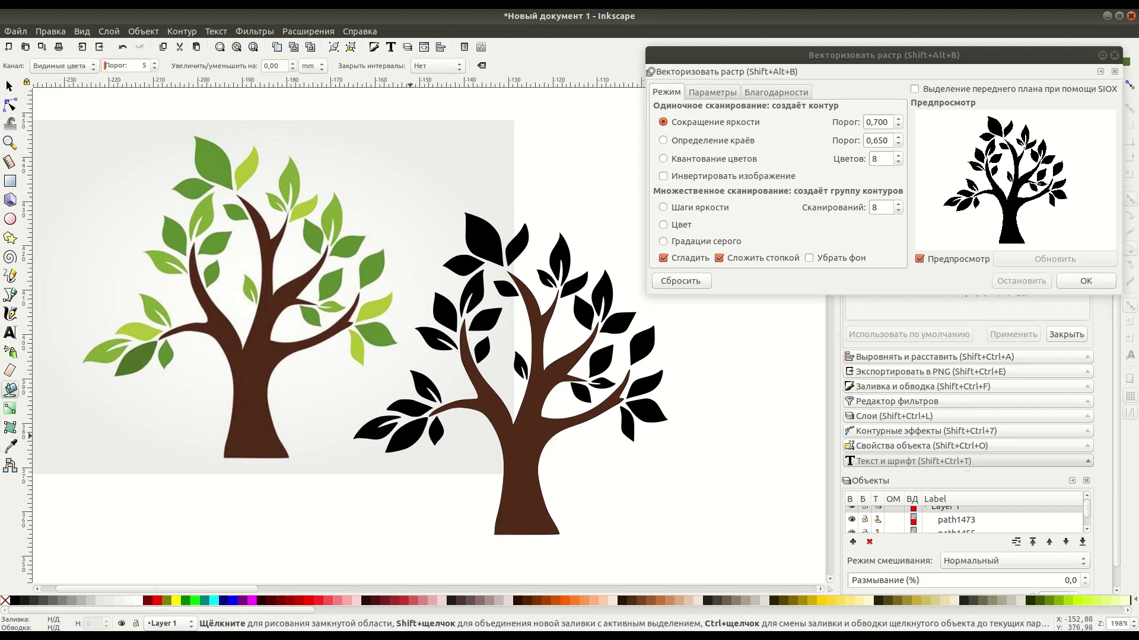
left_click(413, 429)
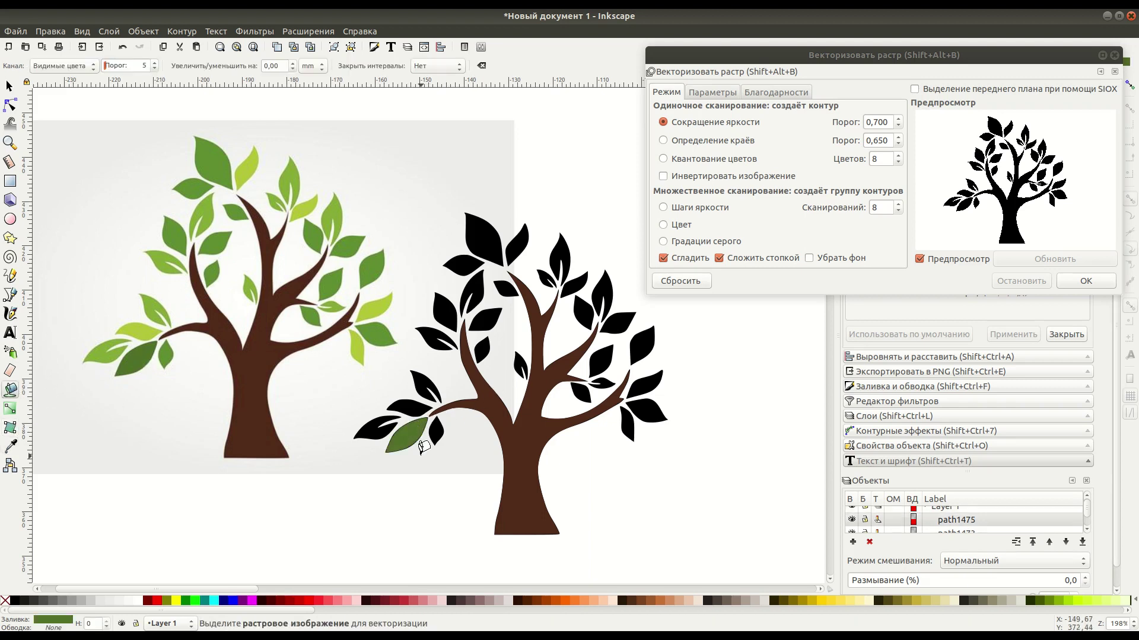
left_click(484, 237)
left_click(461, 258)
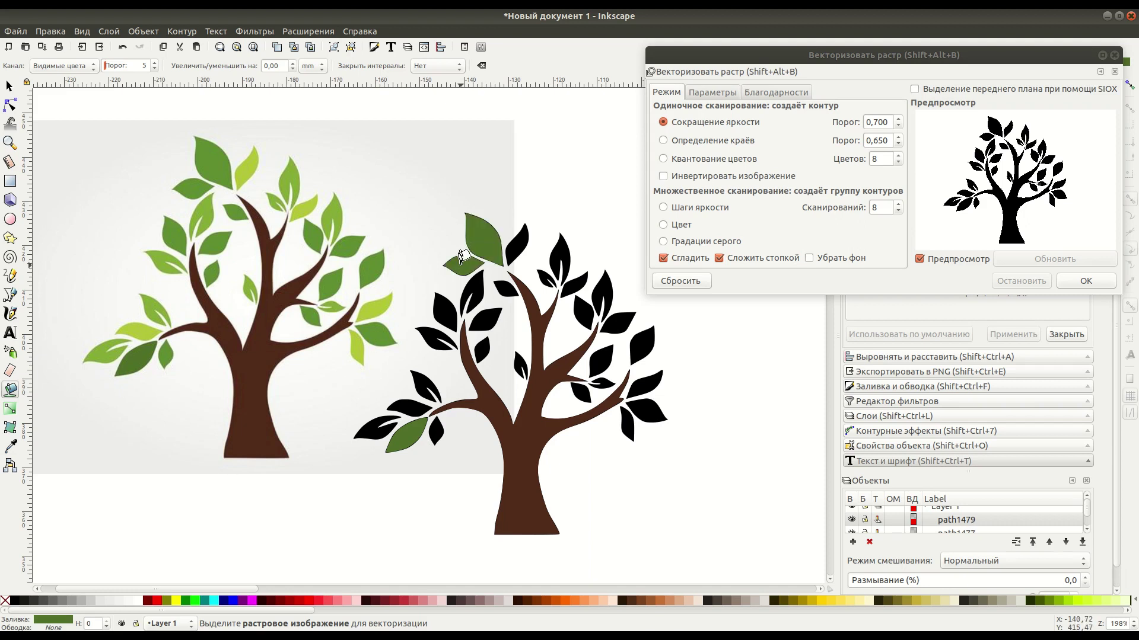
left_click(446, 303)
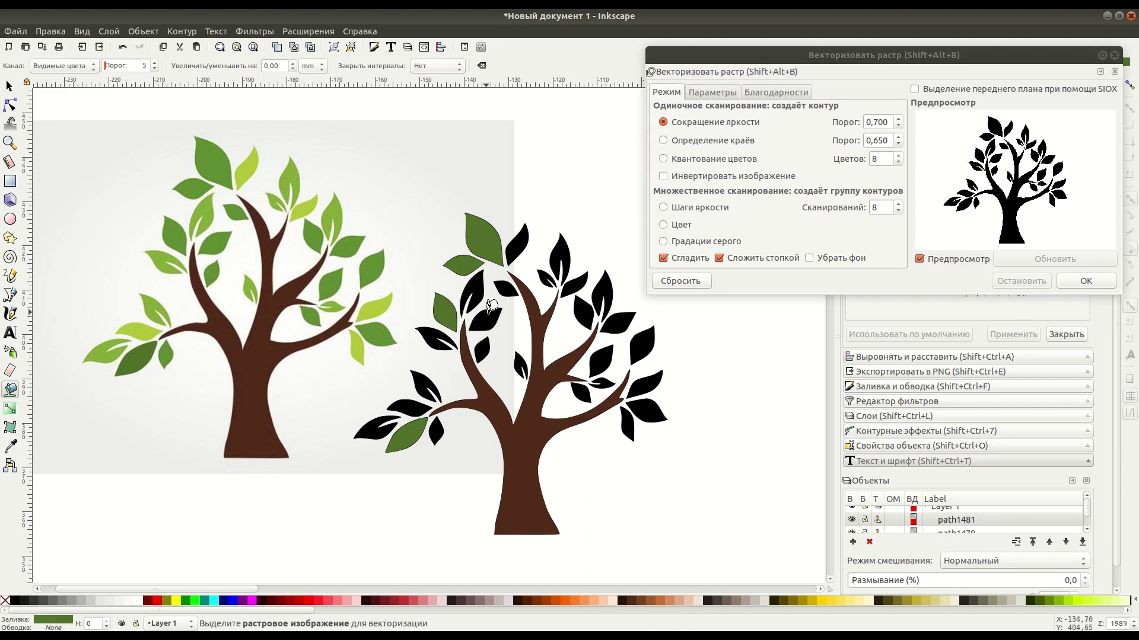
left_click(488, 317)
left_click(486, 348)
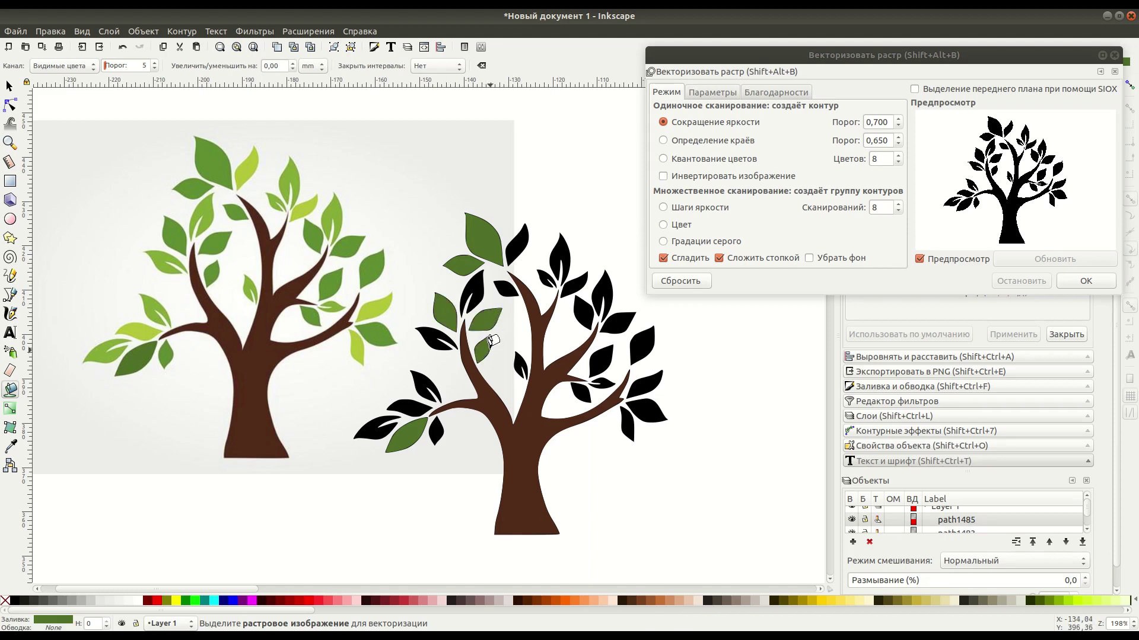
left_click(509, 283)
left_click(584, 304)
left_click(619, 314)
left_click(648, 334)
left_click(606, 356)
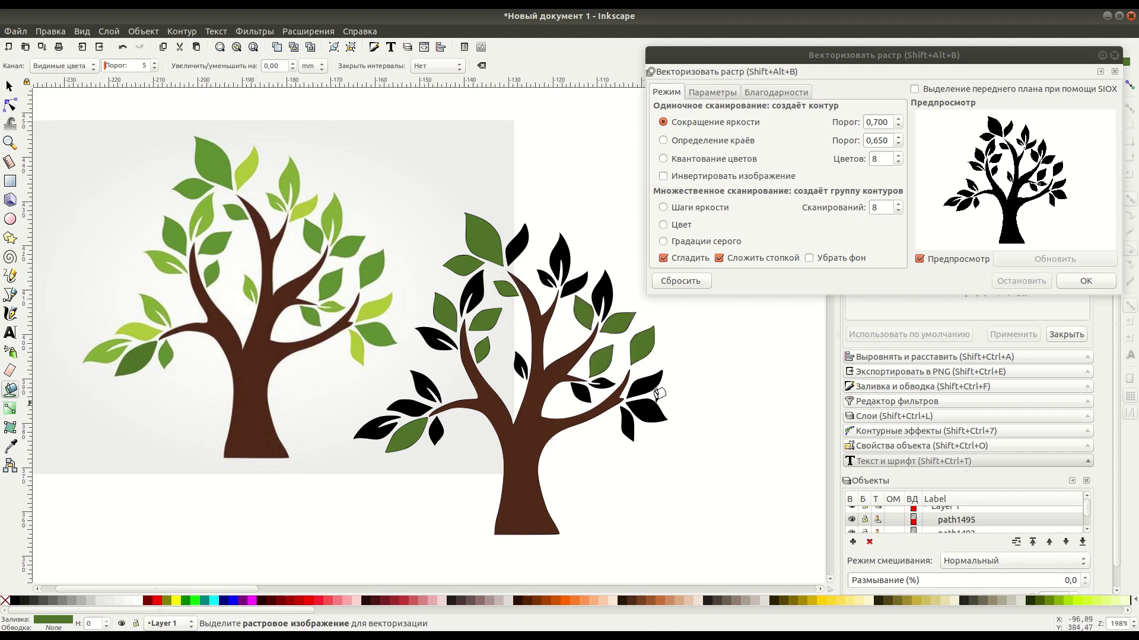
left_click(655, 404)
left_click(581, 384)
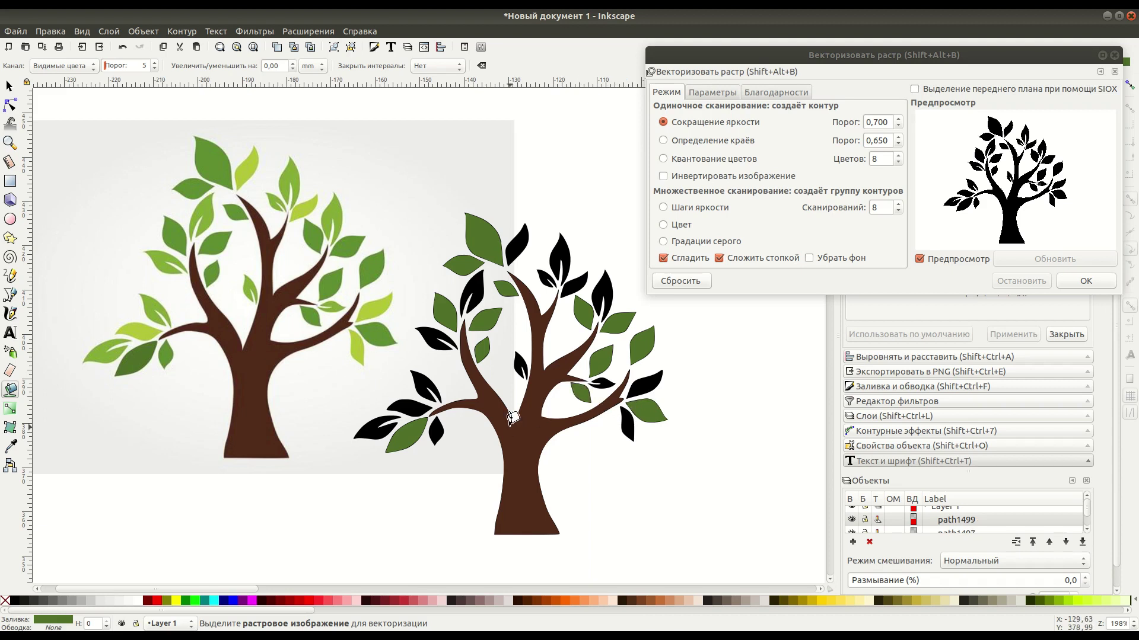
key("Escape")
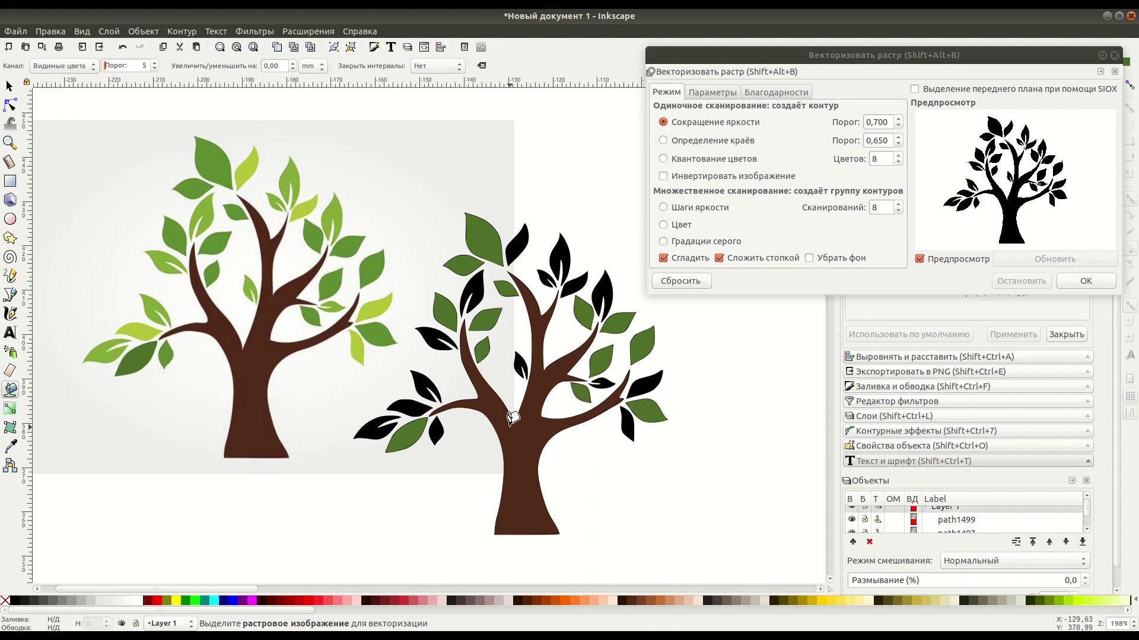
- Sample light green with the Dropper and fill nine more black leaves with it
left_click(10, 446)
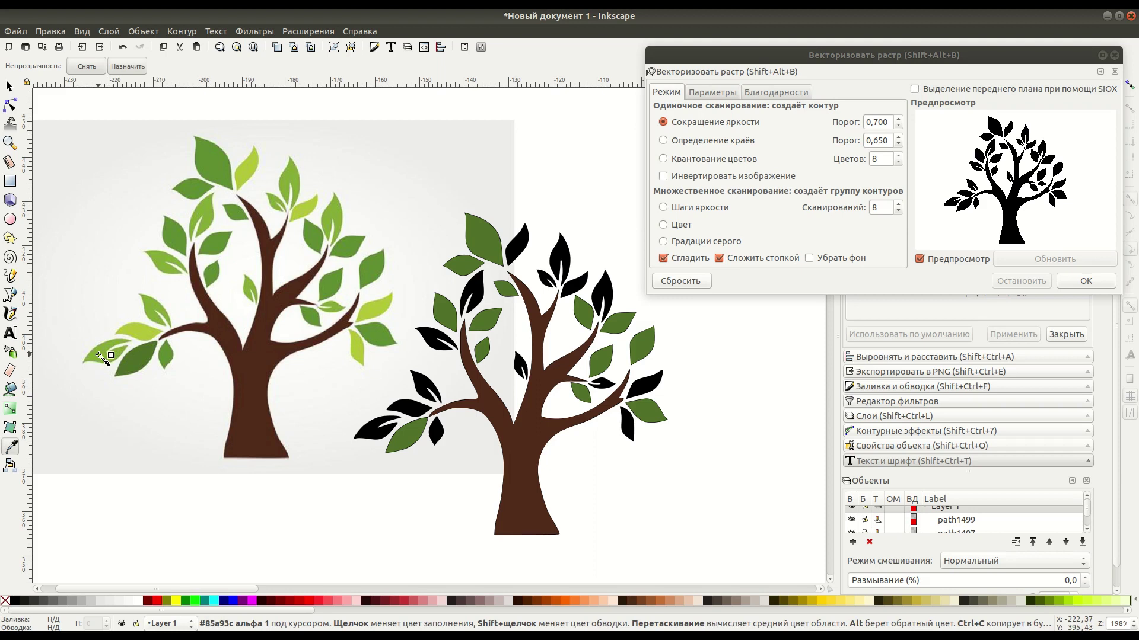
left_click(11, 391)
left_click(370, 422)
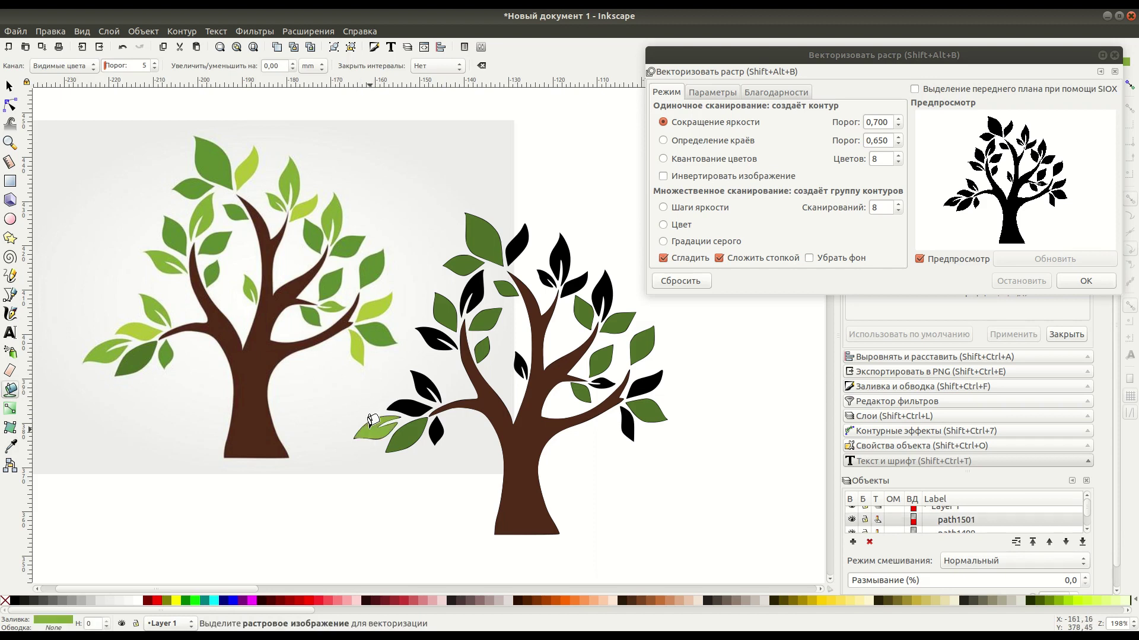
left_click(421, 389)
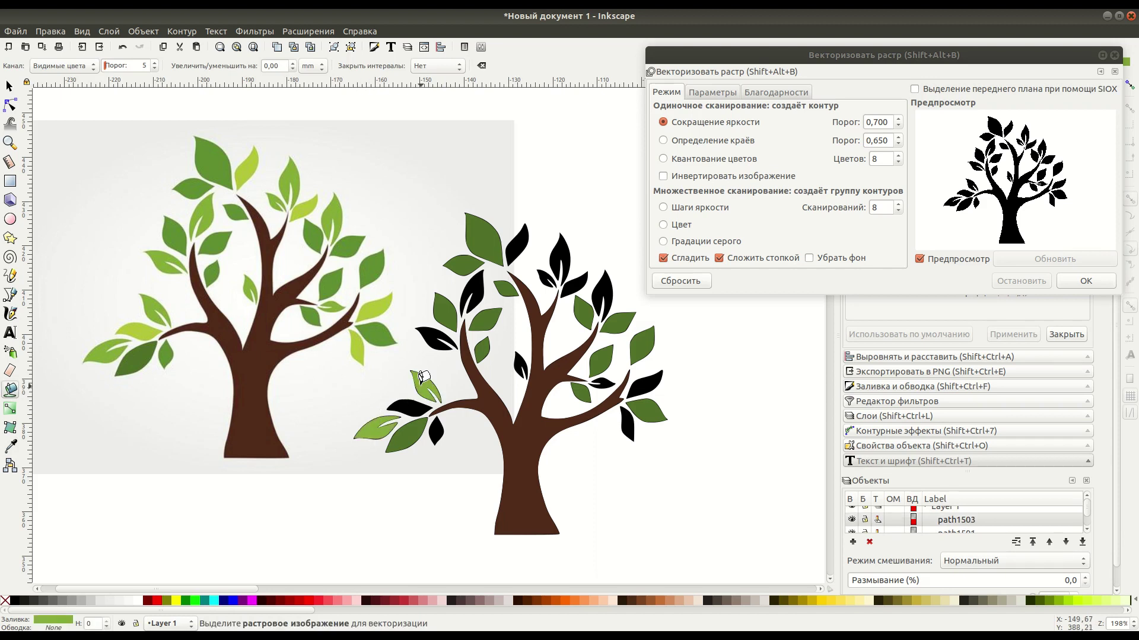
left_click(438, 345)
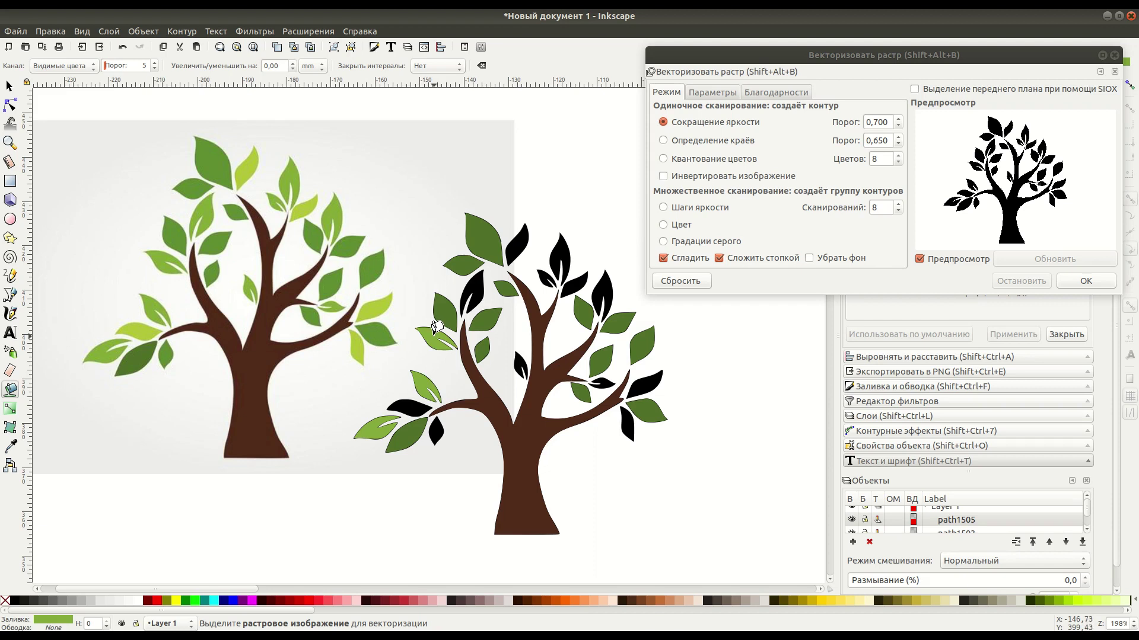
left_click(477, 280)
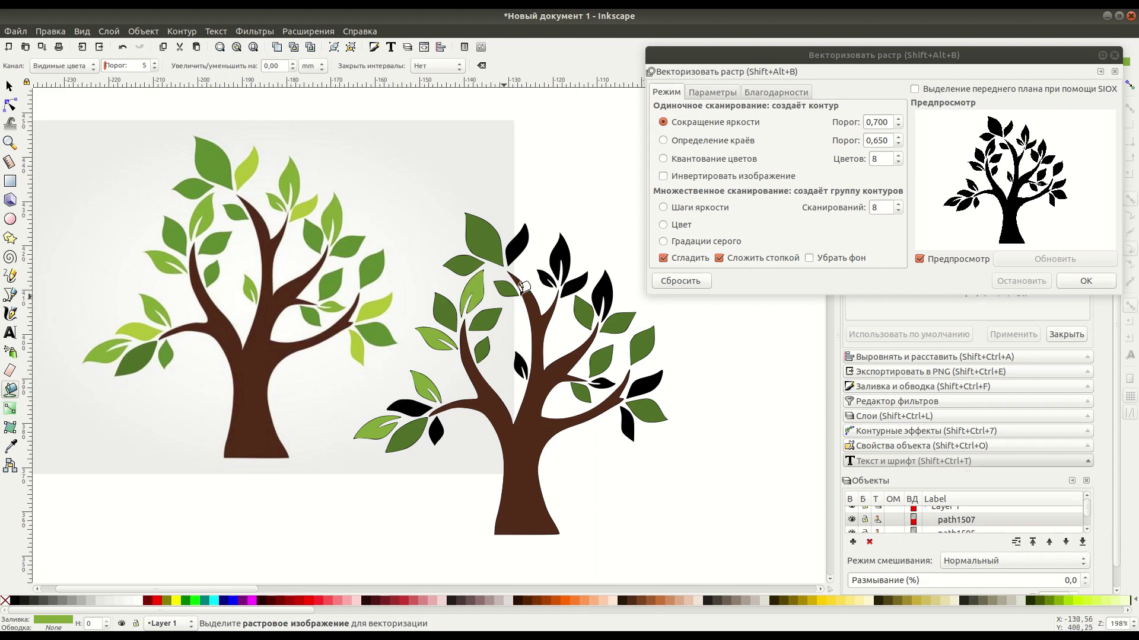
left_click(562, 248)
left_click(547, 277)
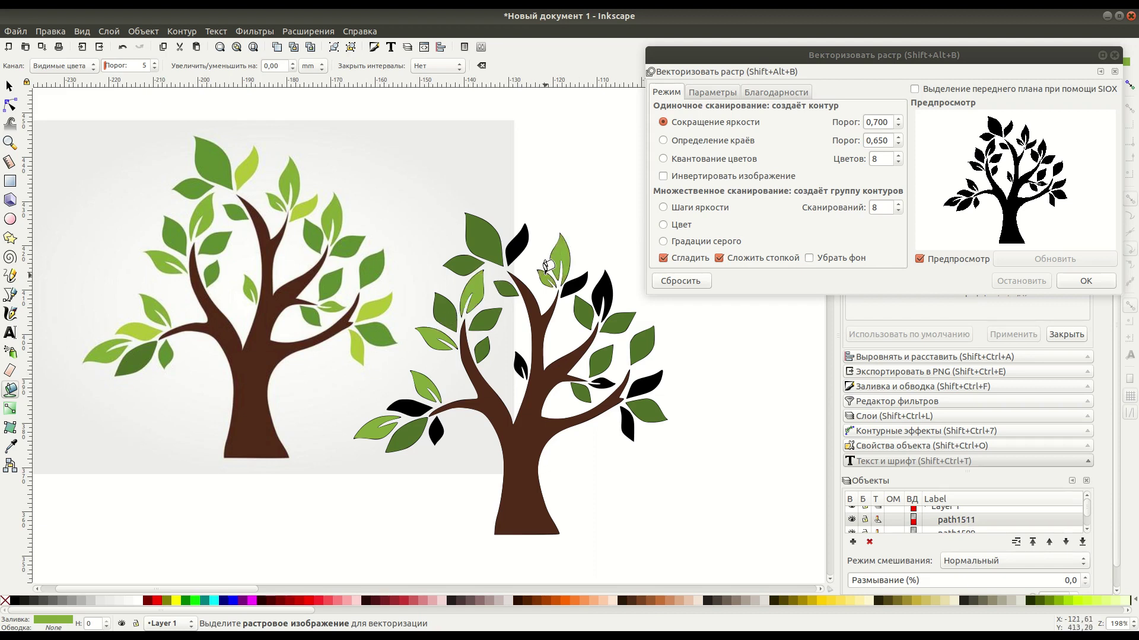
left_click(606, 278)
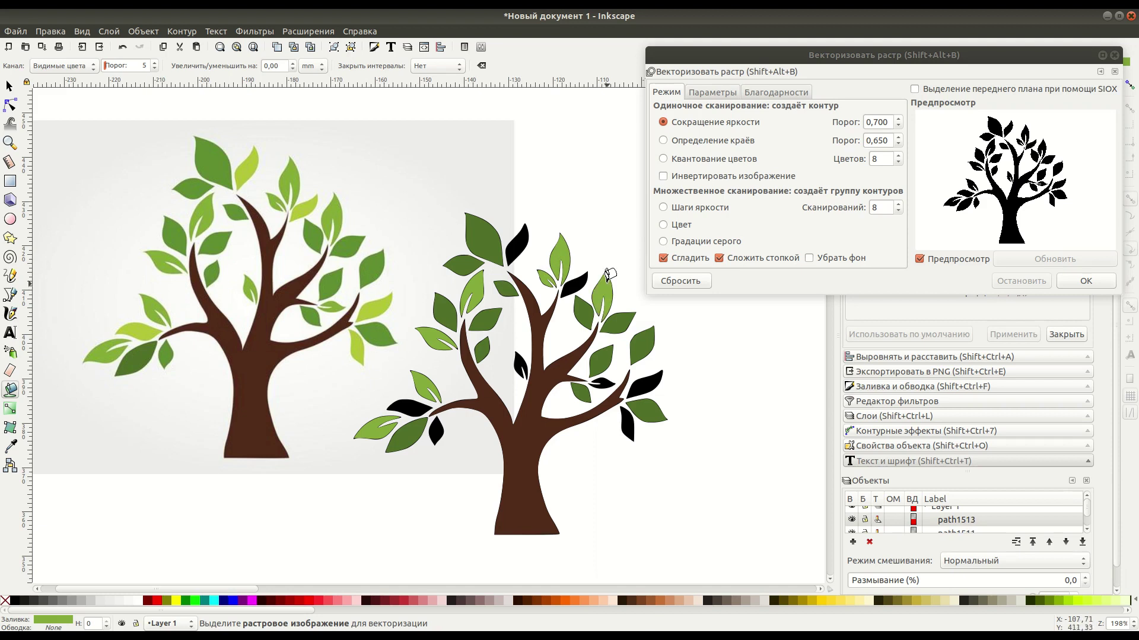
left_click(606, 377)
left_click(519, 356)
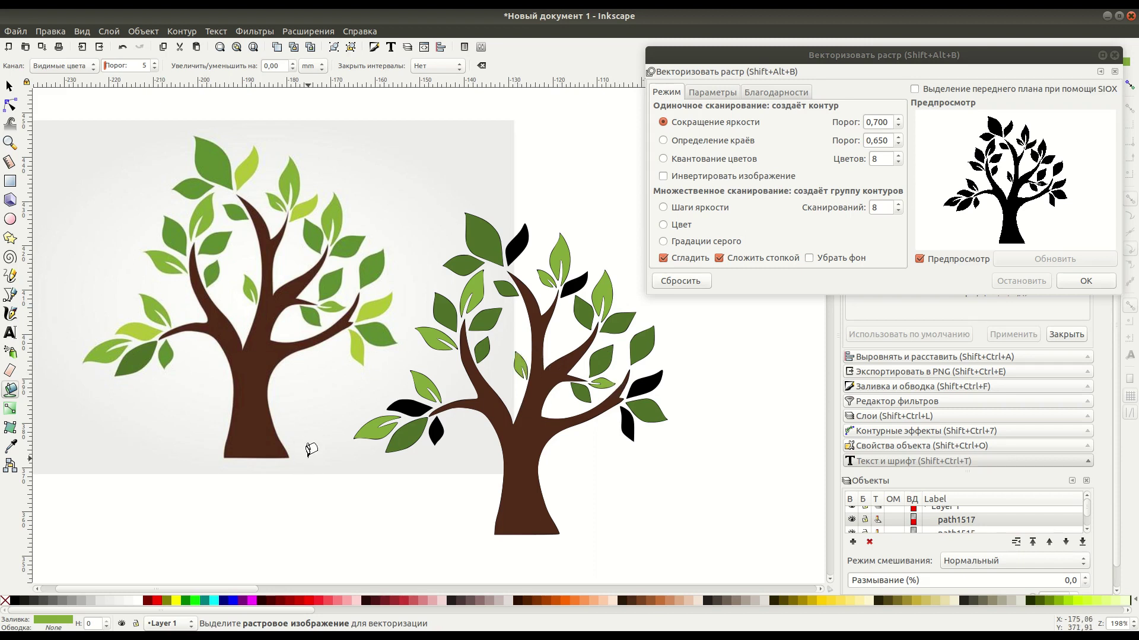
- Resample light green and fill the last six black leaves, top, left and lower right
key("Escape")
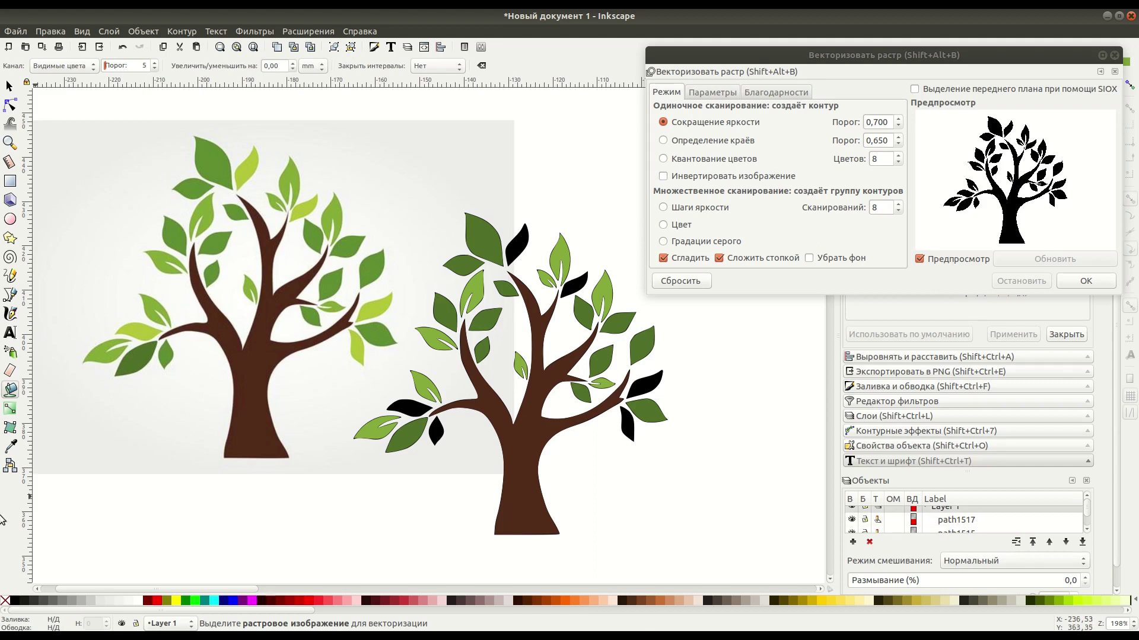
left_click(11, 446)
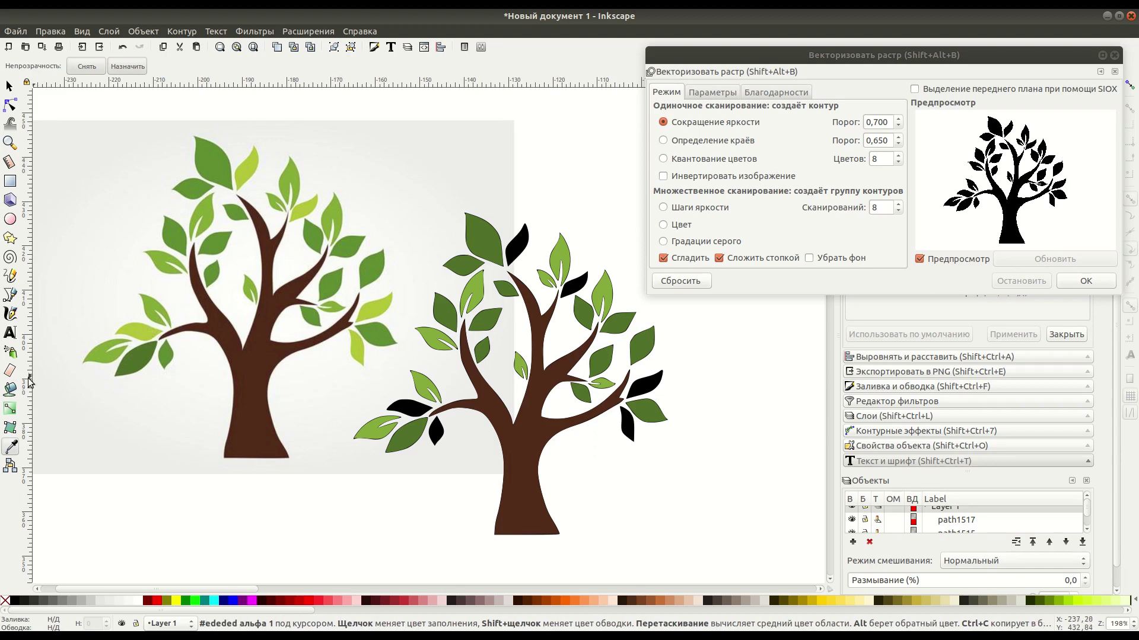
left_click(10, 390)
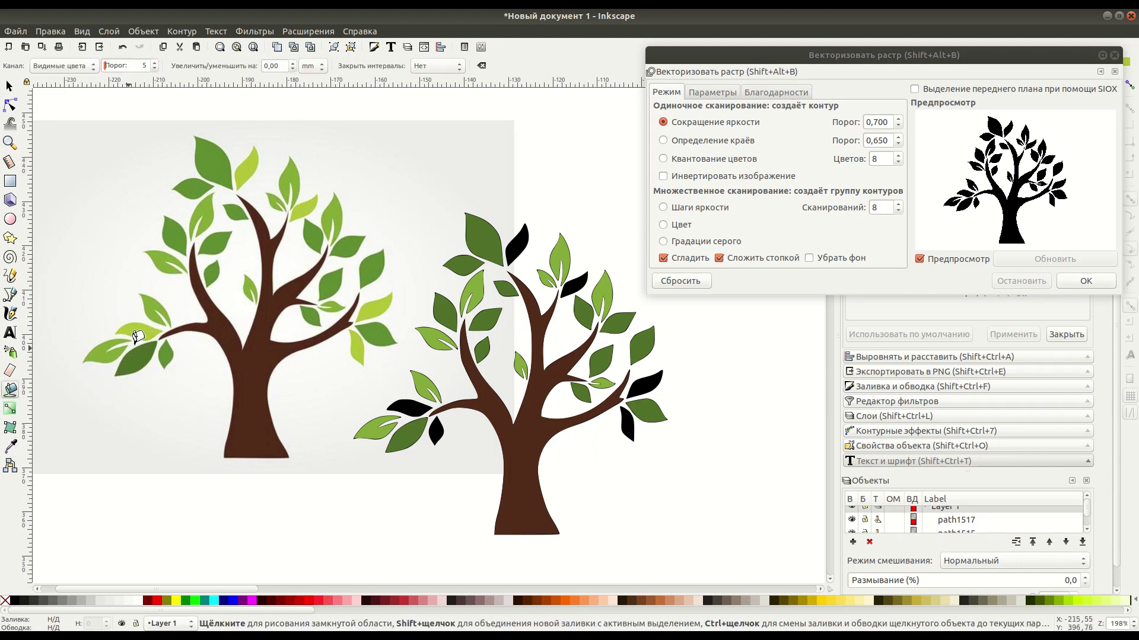
left_click(411, 402)
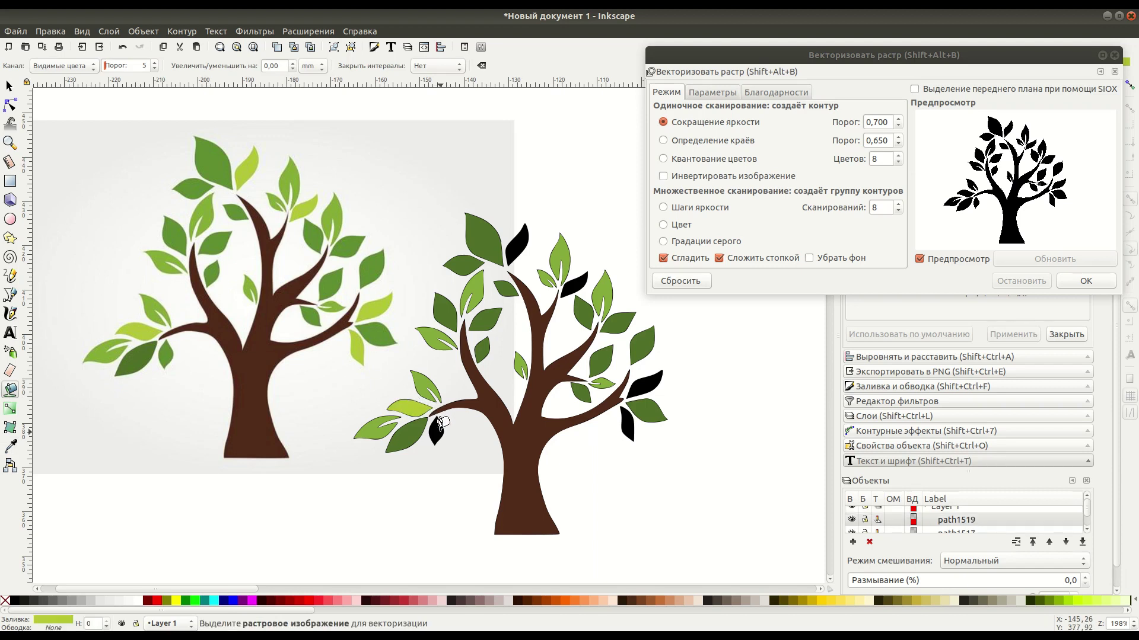
left_click(439, 429)
left_click(516, 244)
left_click(584, 285)
left_click(645, 385)
left_click(627, 425)
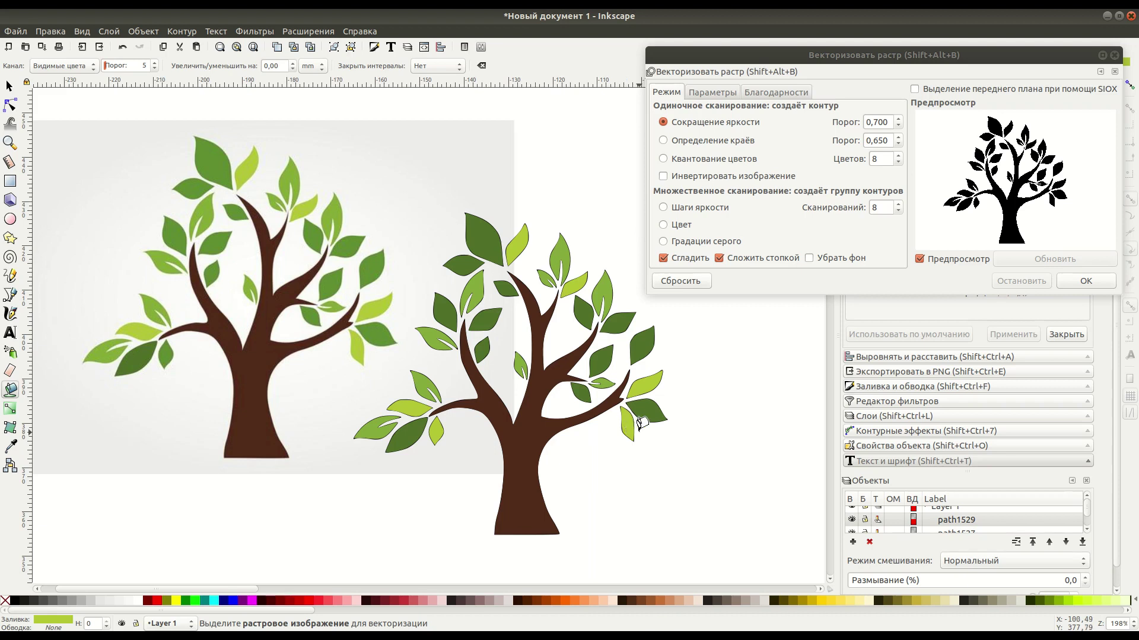
scroll(563, 409, "up", 1)
scroll(474, 379, "up", 1)
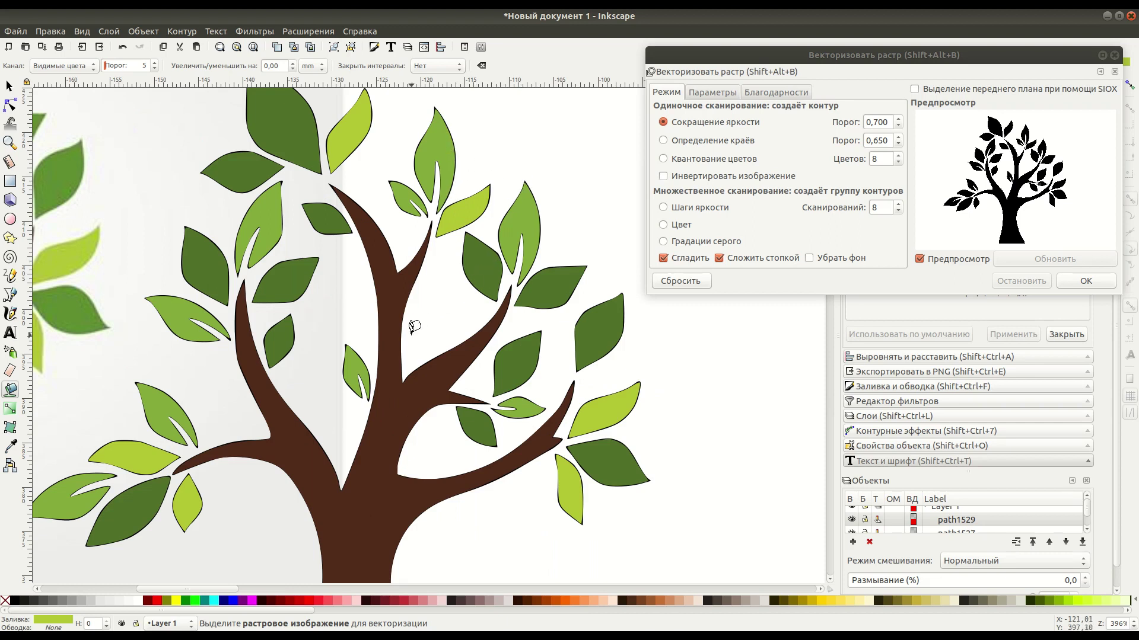
scroll(414, 327, "down", 1)
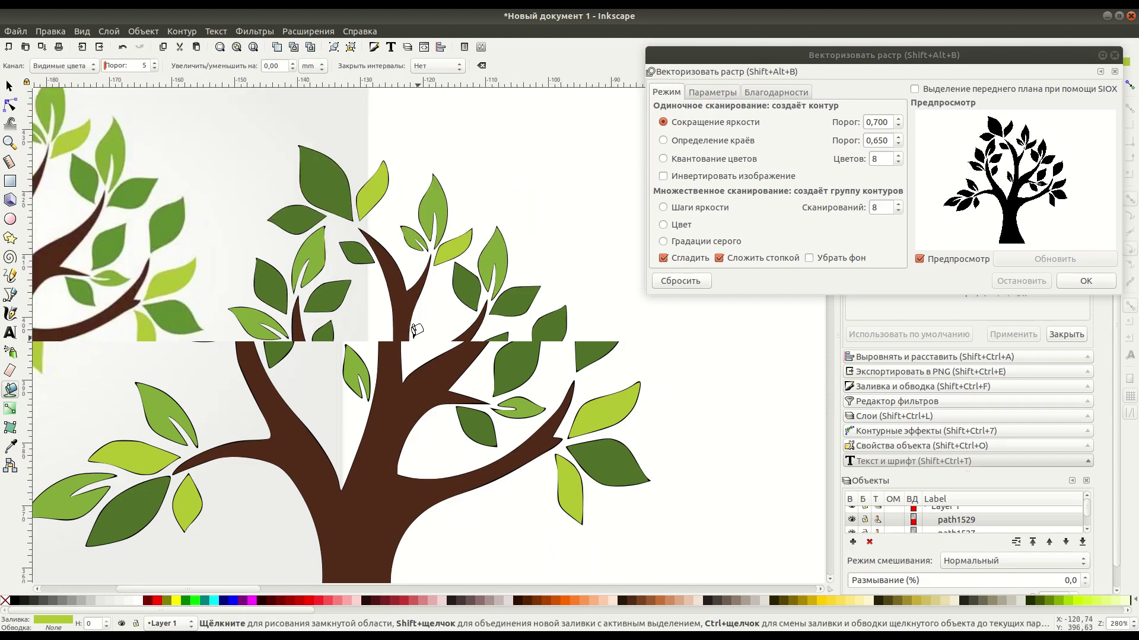
left_click_drag(415, 330, 467, 304)
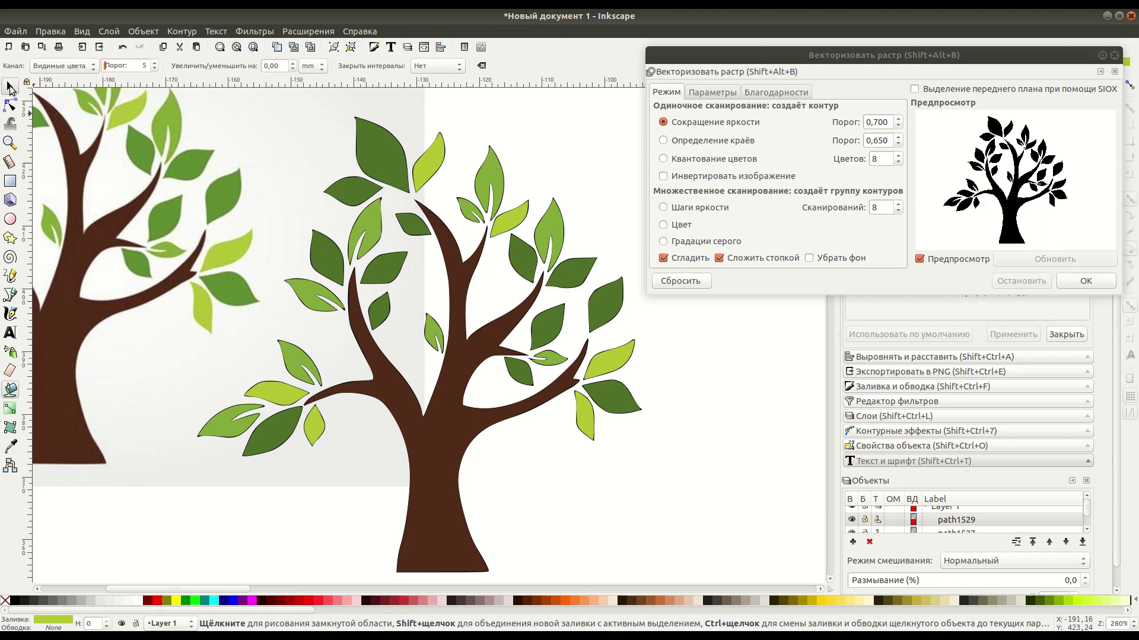
left_click(11, 88)
left_click(584, 415)
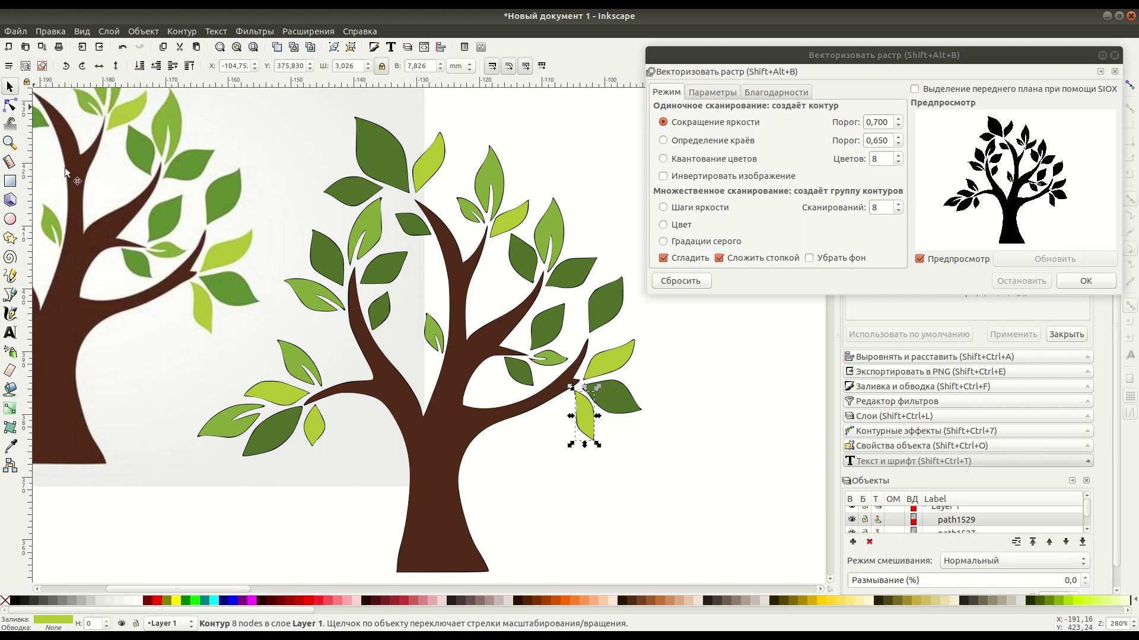
left_click(682, 479)
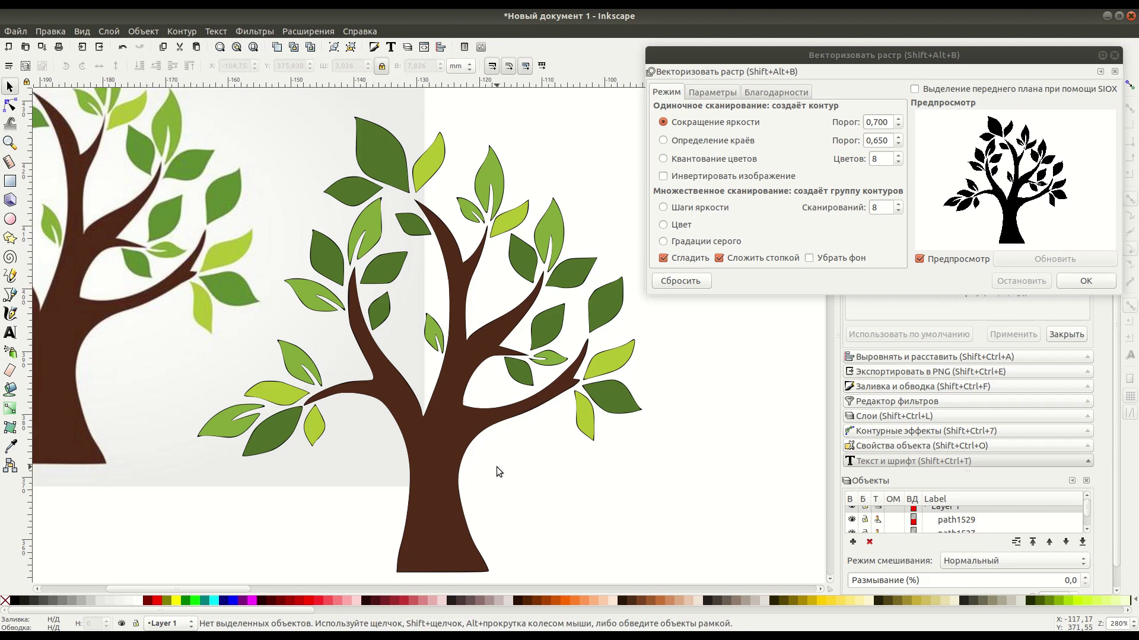
scroll(557, 364, "down", 2)
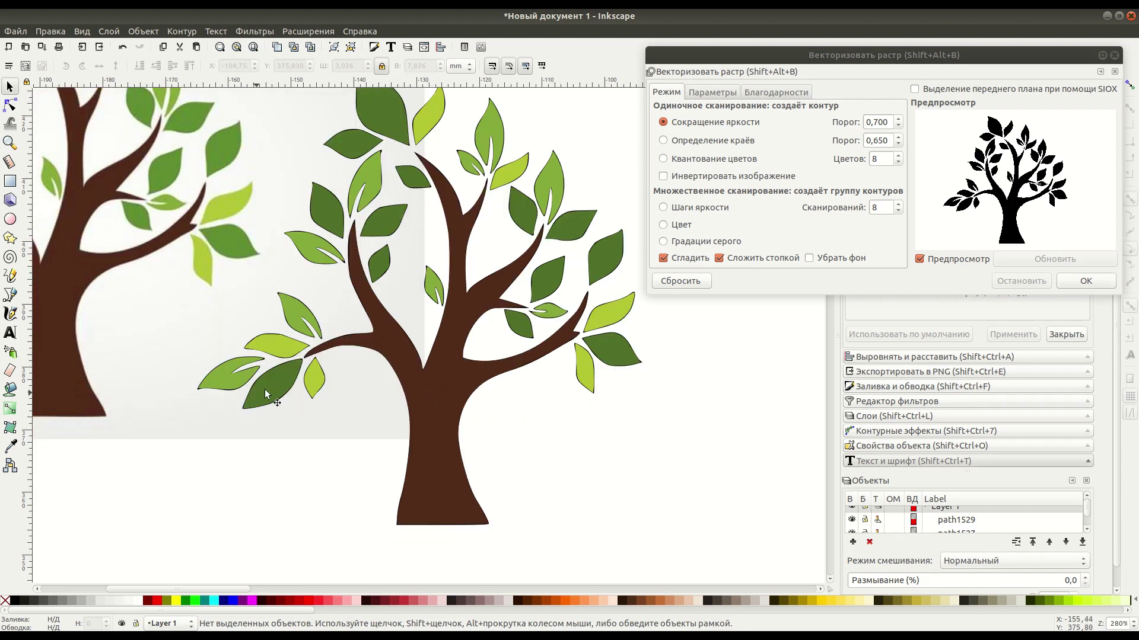
left_click_drag(264, 389, 272, 430)
left_click_drag(318, 379, 339, 400)
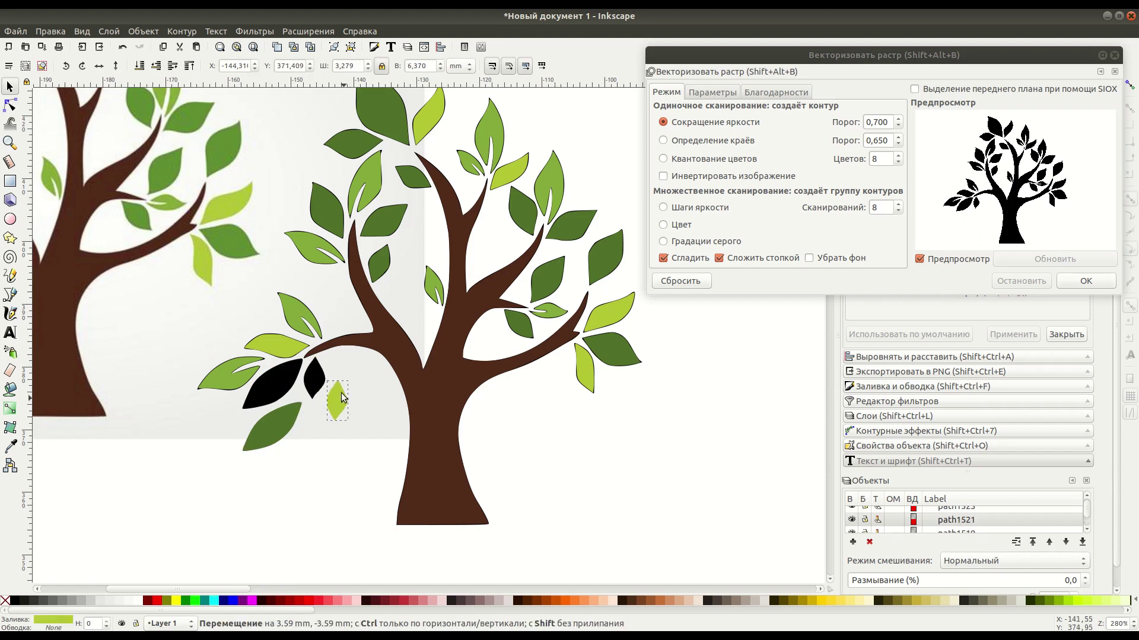
left_click_drag(307, 325, 316, 306)
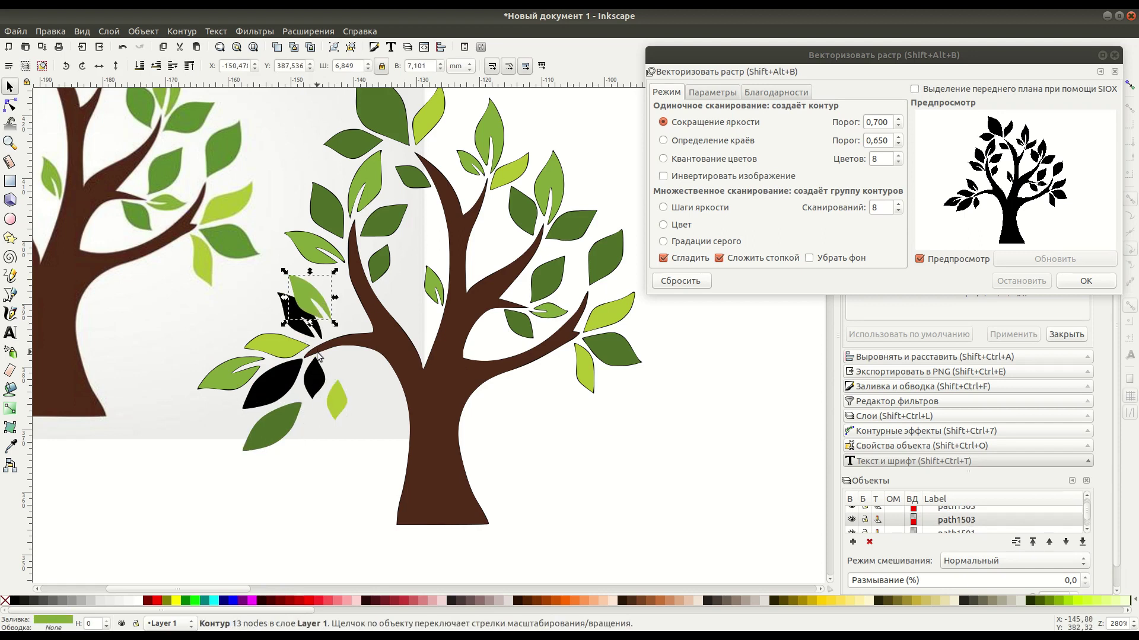
key("ctrl+z")
key("ctrl+z")
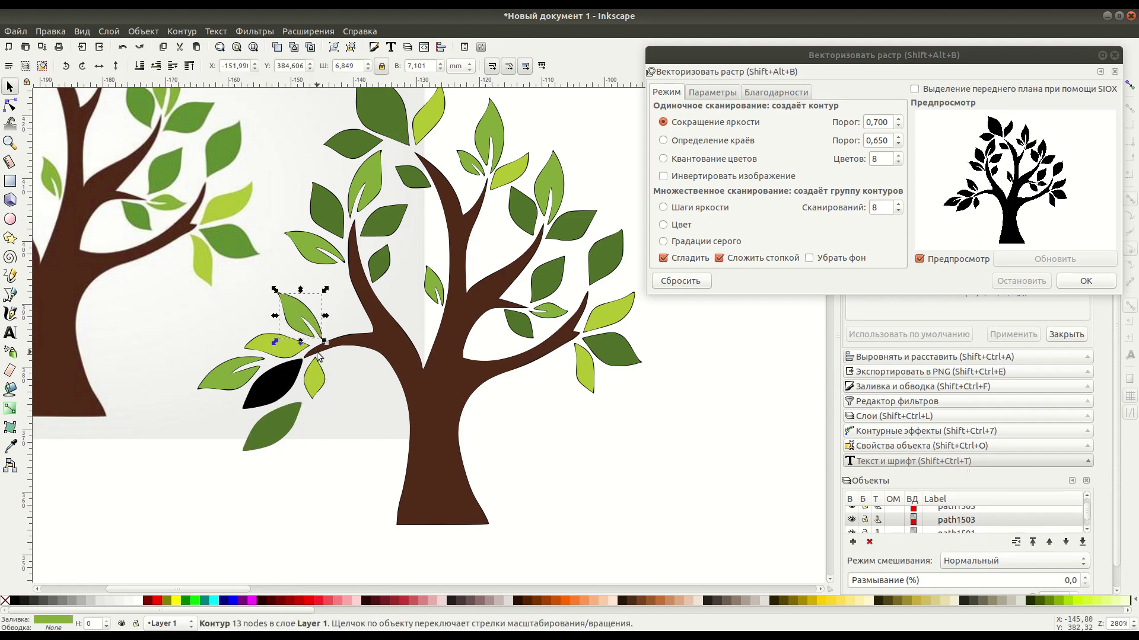
key("ctrl+z")
scroll(621, 446, "up", 1)
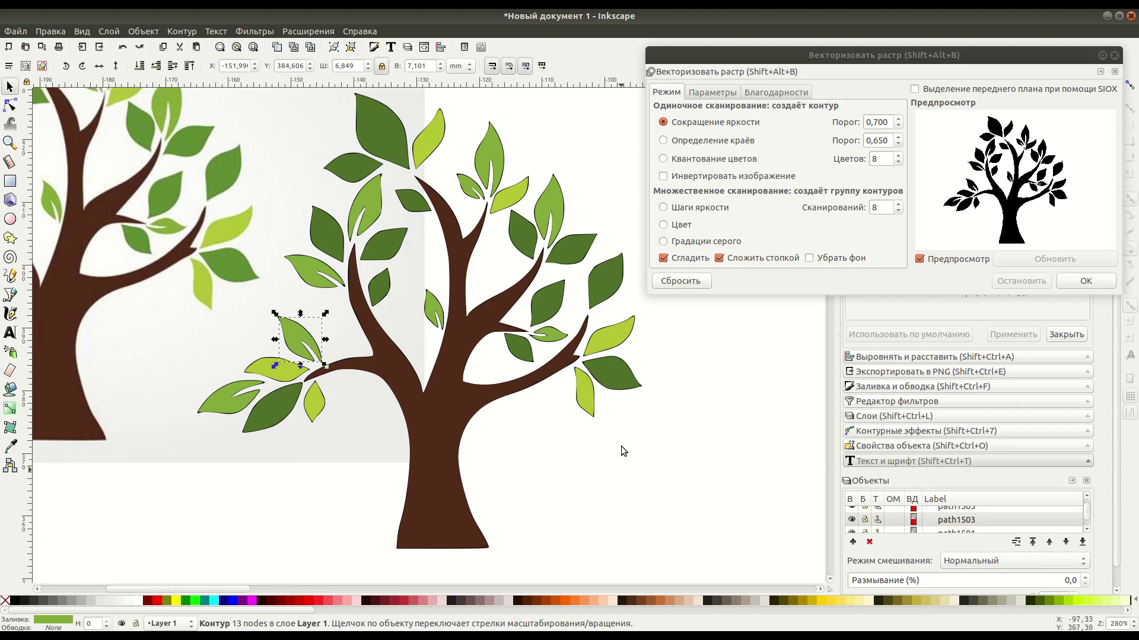
left_click(625, 496)
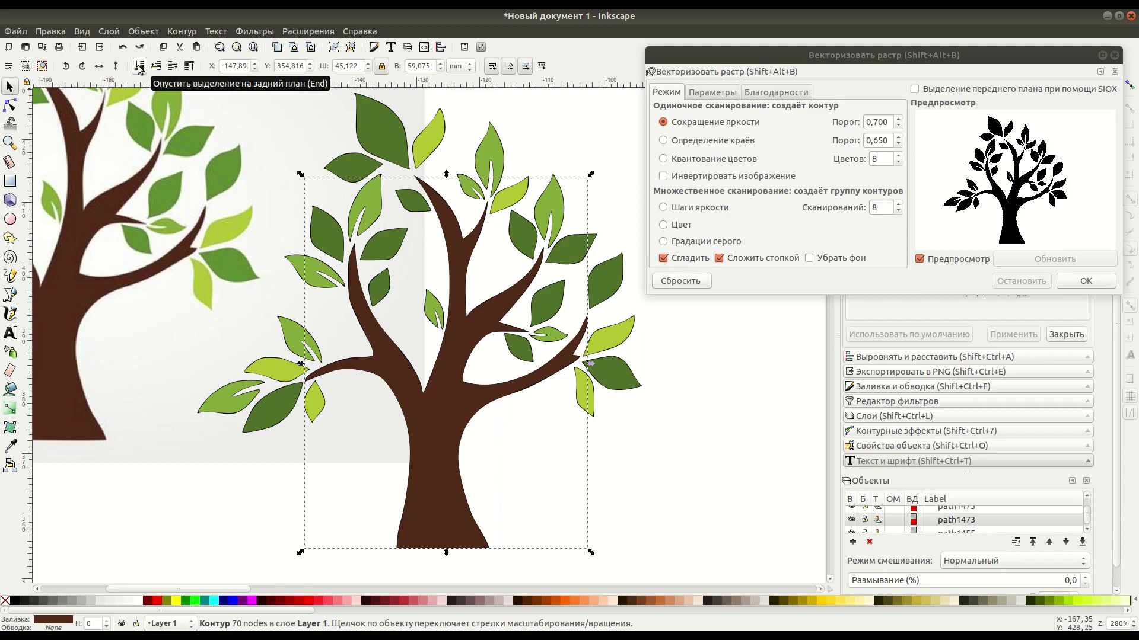
- Send the brown trunk to the bottom of the stack and delete the black traced silhouette
left_click(139, 67)
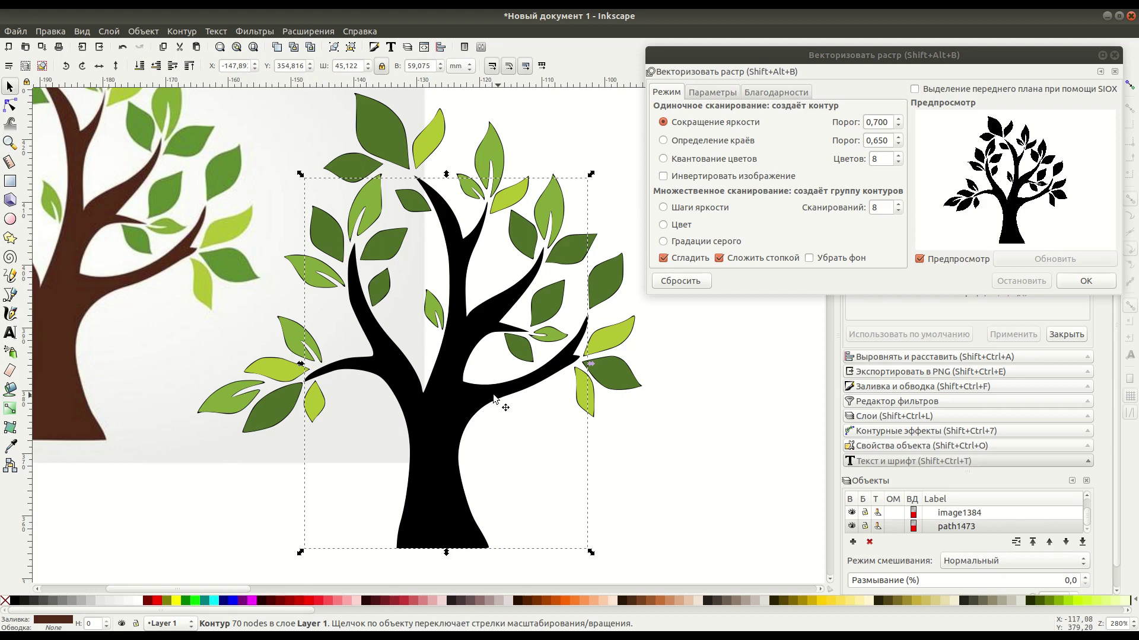
left_click(439, 395)
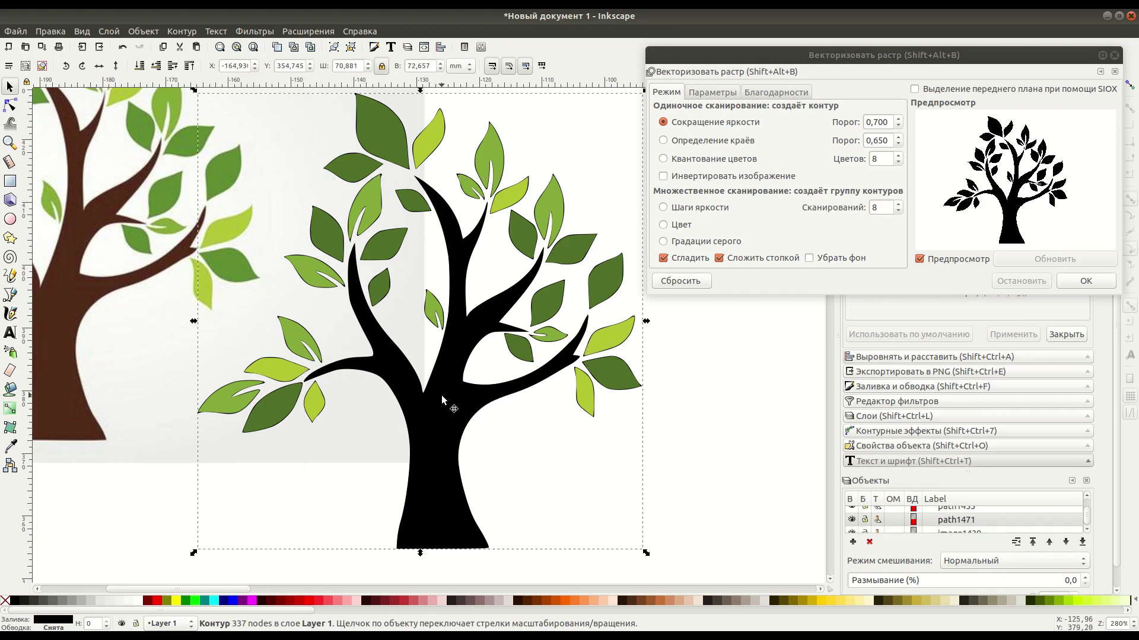
key("Delete")
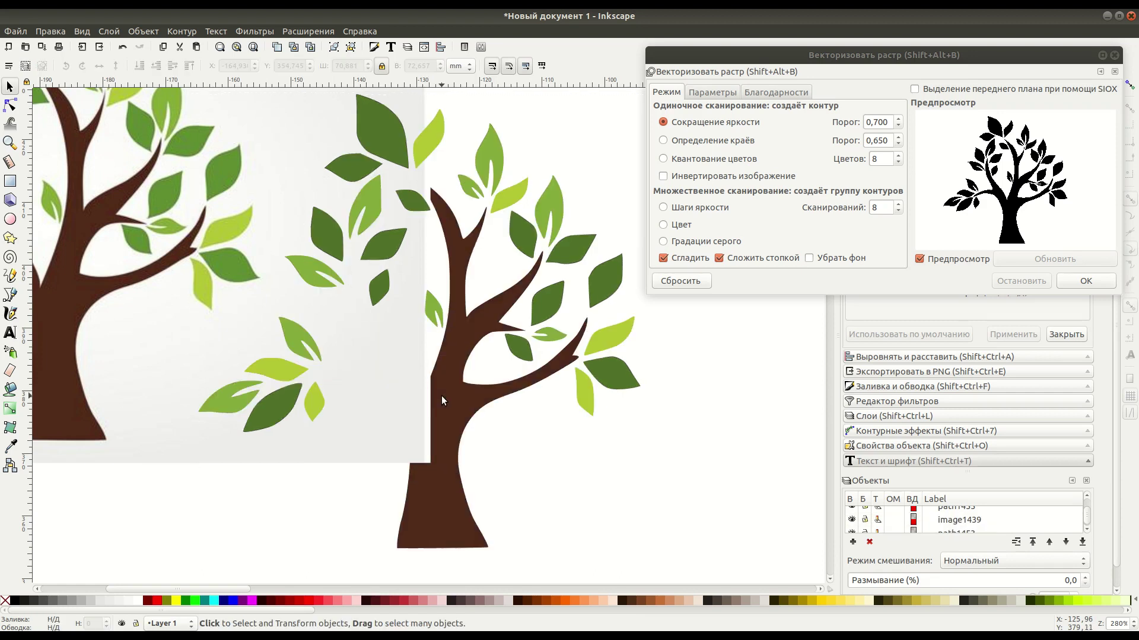
- Delete the leftover raster tree image and recentre the view on the vector tree
left_click(80, 173)
scroll(113, 228, "up", 6)
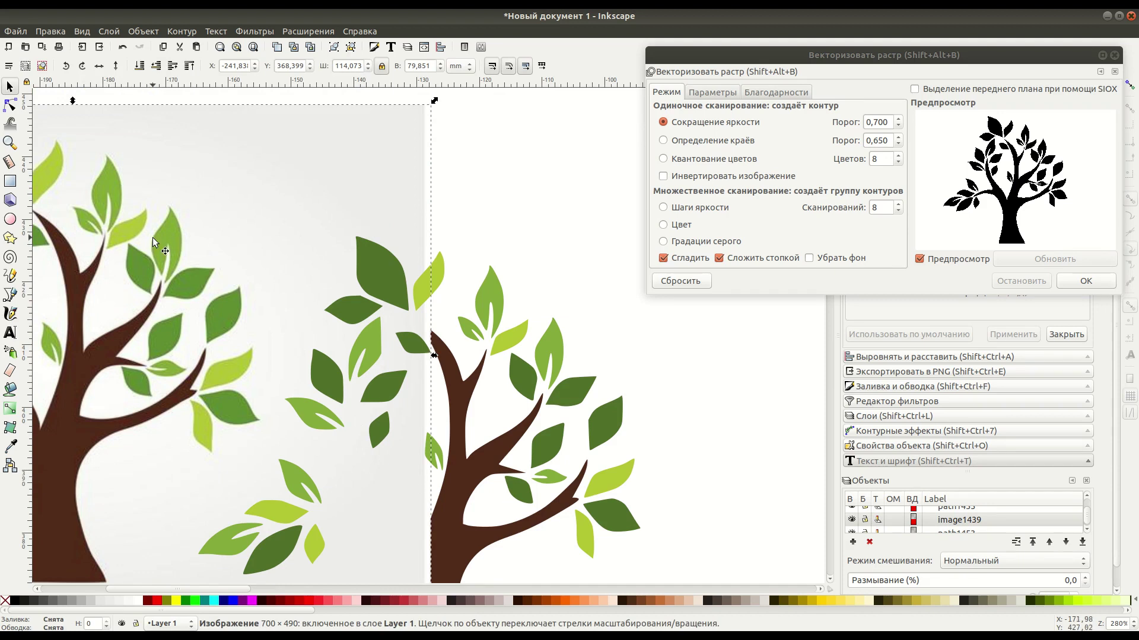
key("Delete")
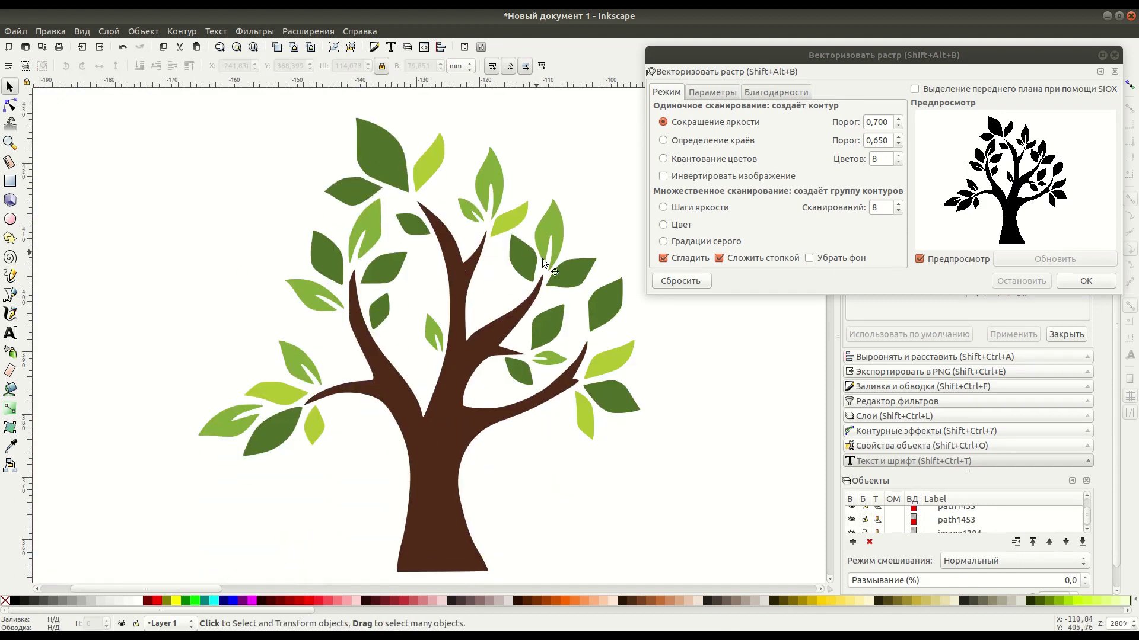
scroll(534, 287, "right", 3)
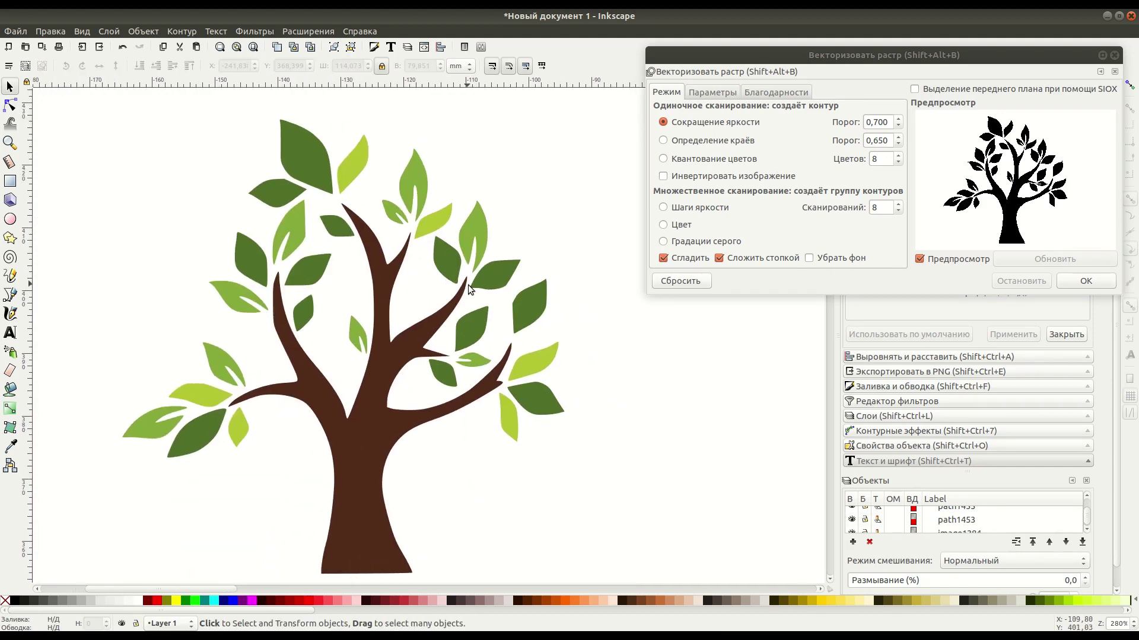
scroll(478, 296, "down", 1)
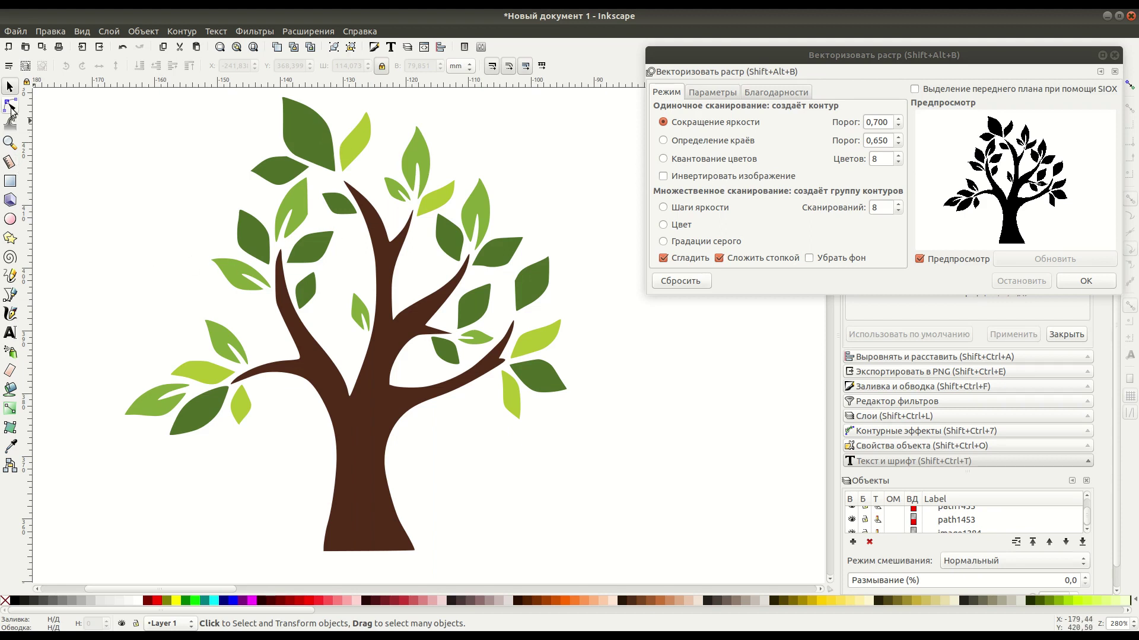
- Delete one node from the large top leaf using node editing
left_click(10, 105)
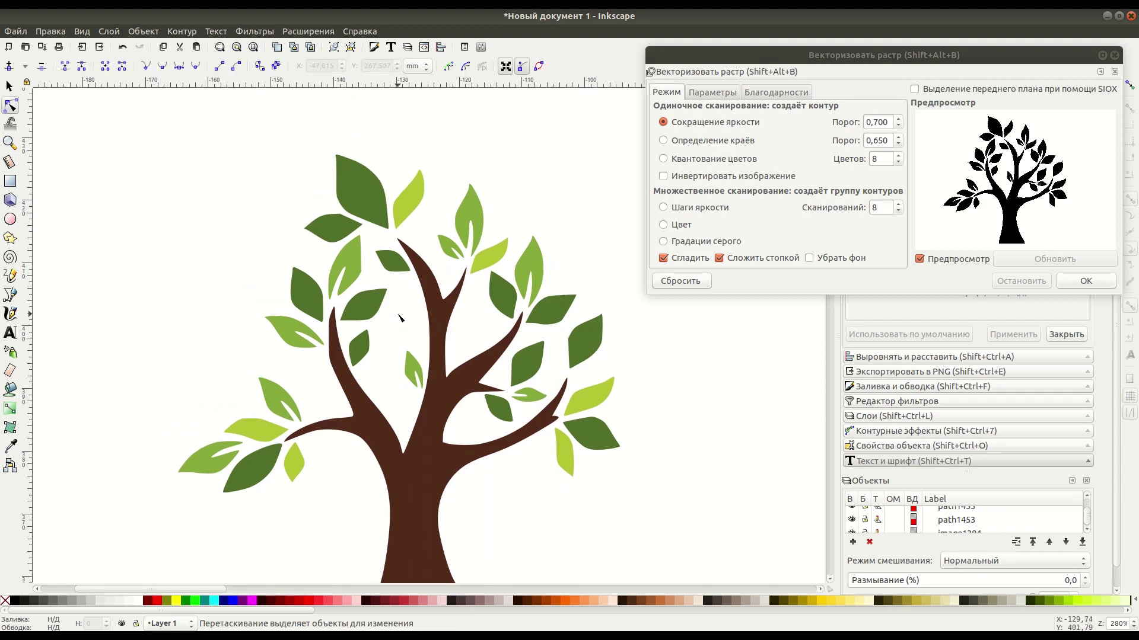
scroll(356, 249, "up", 2, "ctrl")
scroll(386, 237, "up", 1, "ctrl")
left_click(400, 226)
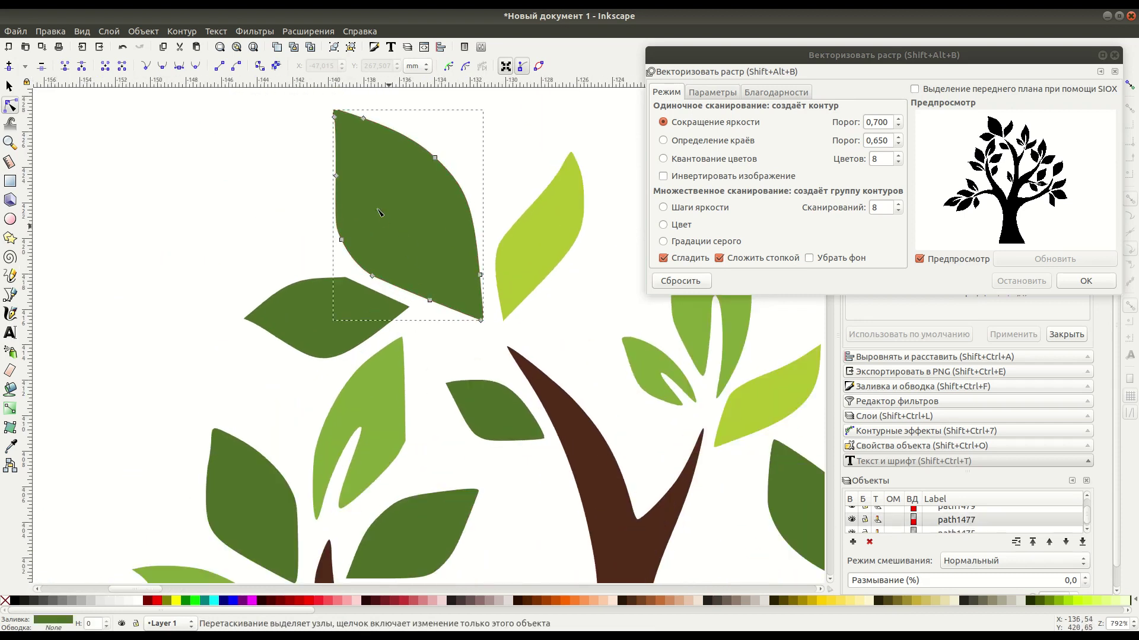
left_click_drag(368, 166, 307, 266)
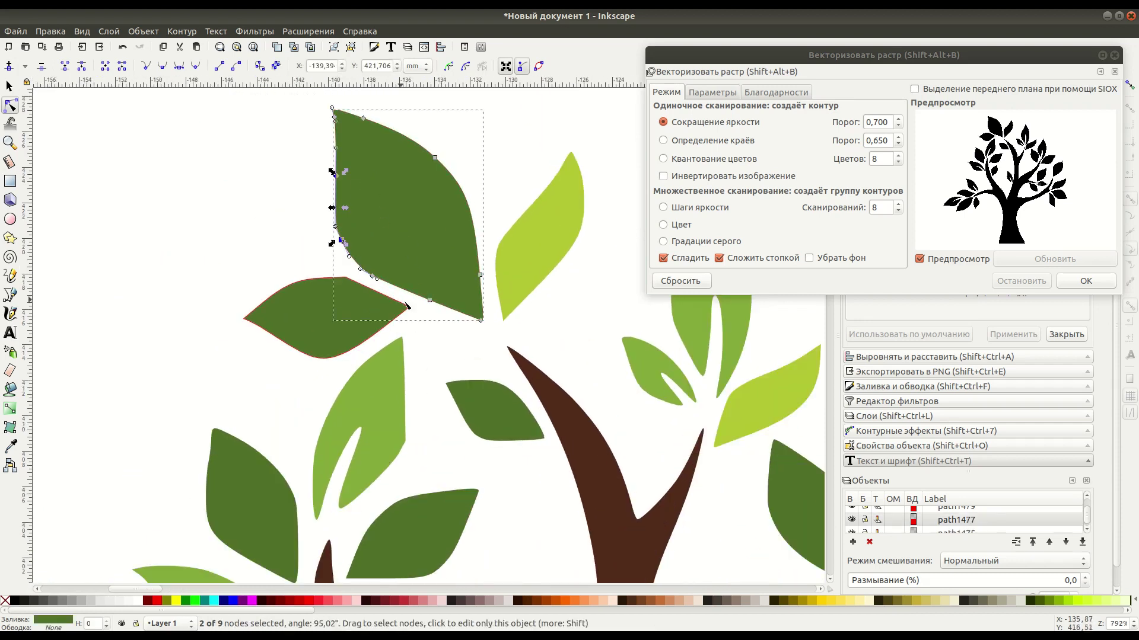
left_click_drag(412, 126, 484, 204)
key("Delete")
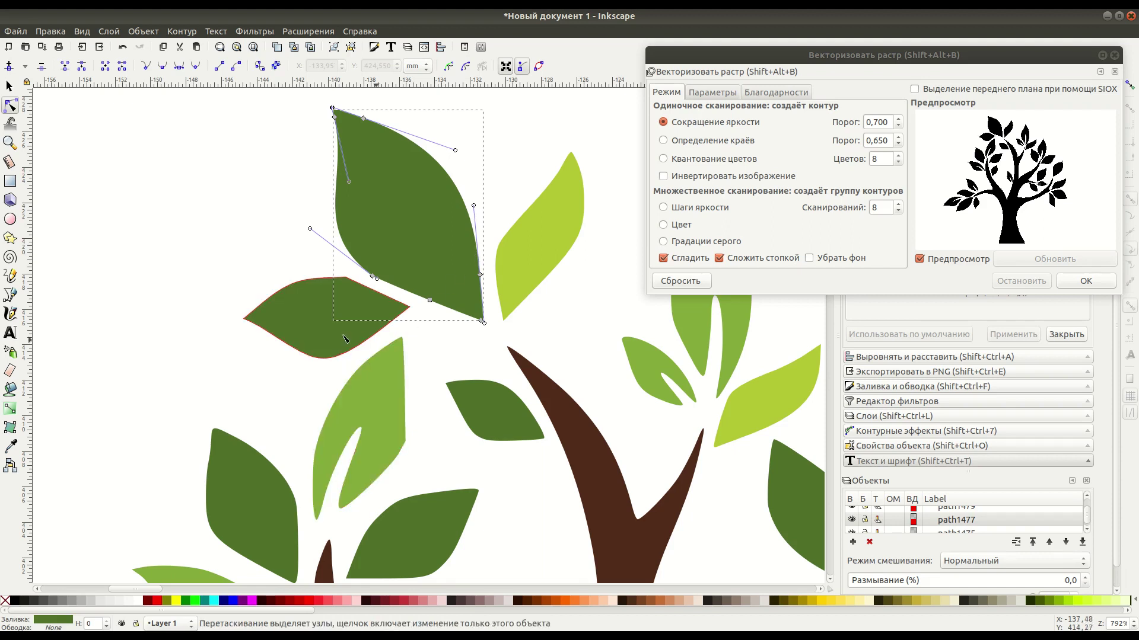
- Select nodes on the leaf below, then deselect it without changes
left_click(297, 291)
left_click_drag(299, 269, 389, 307)
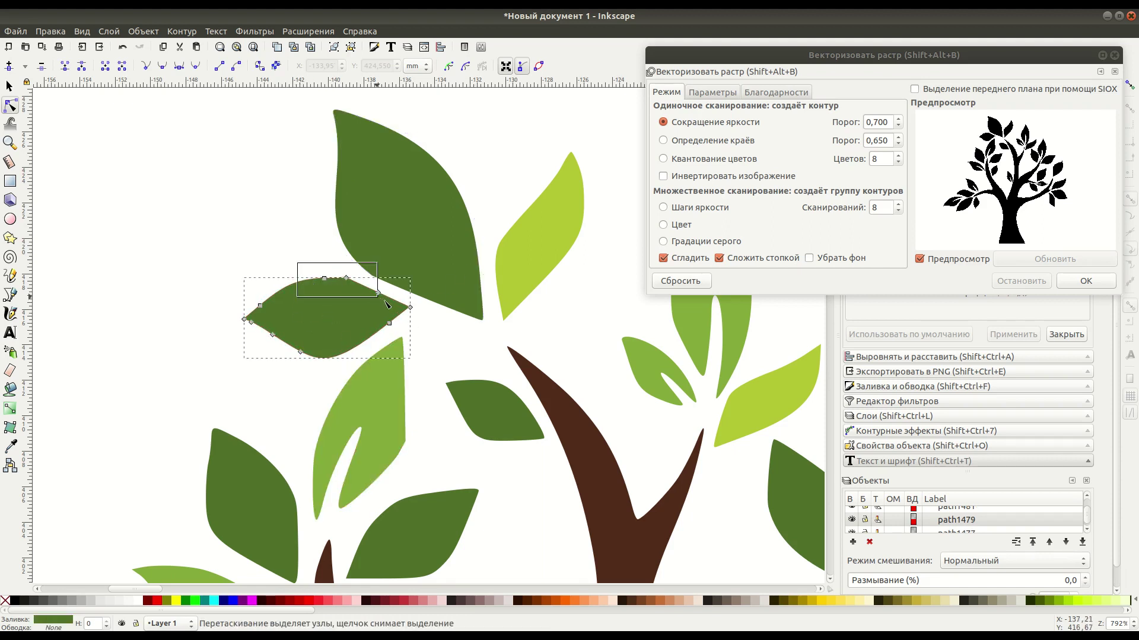
left_click(384, 312)
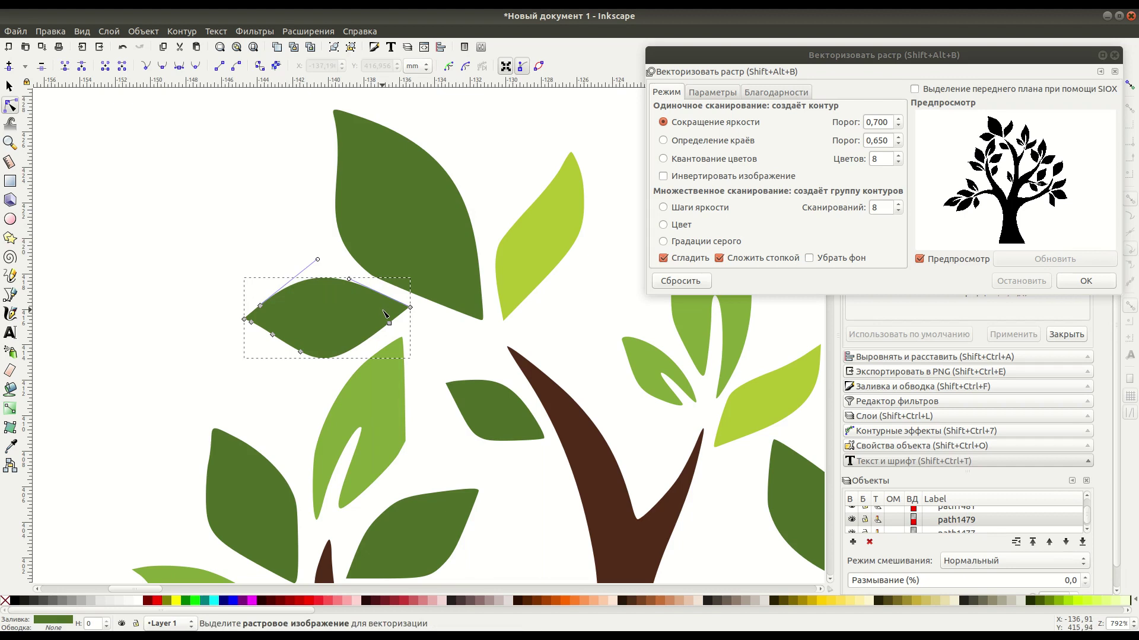
left_click_drag(320, 330, 254, 370)
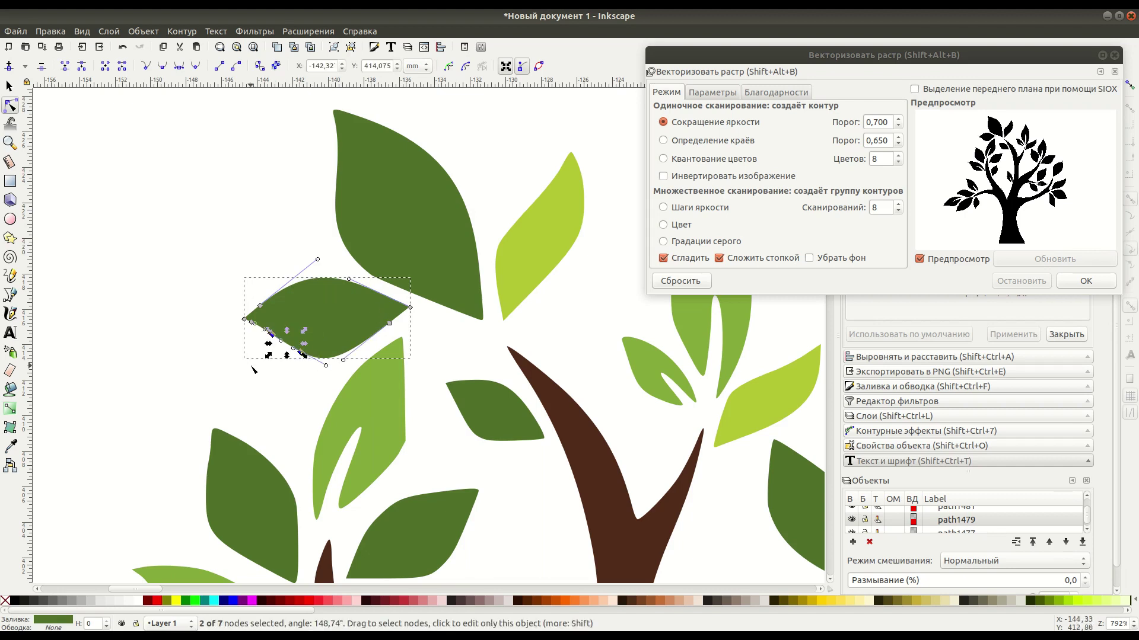
left_click(254, 369)
left_click(183, 247)
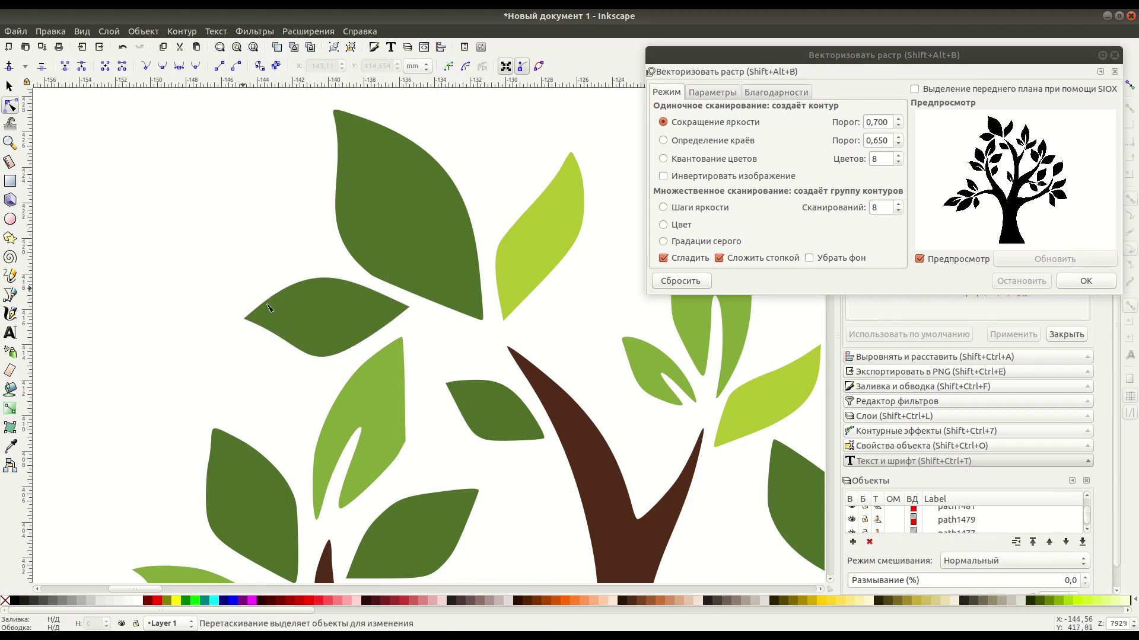
- Reshape the light-green upper leaf's top and right edge by dragging its curves
left_click(536, 270)
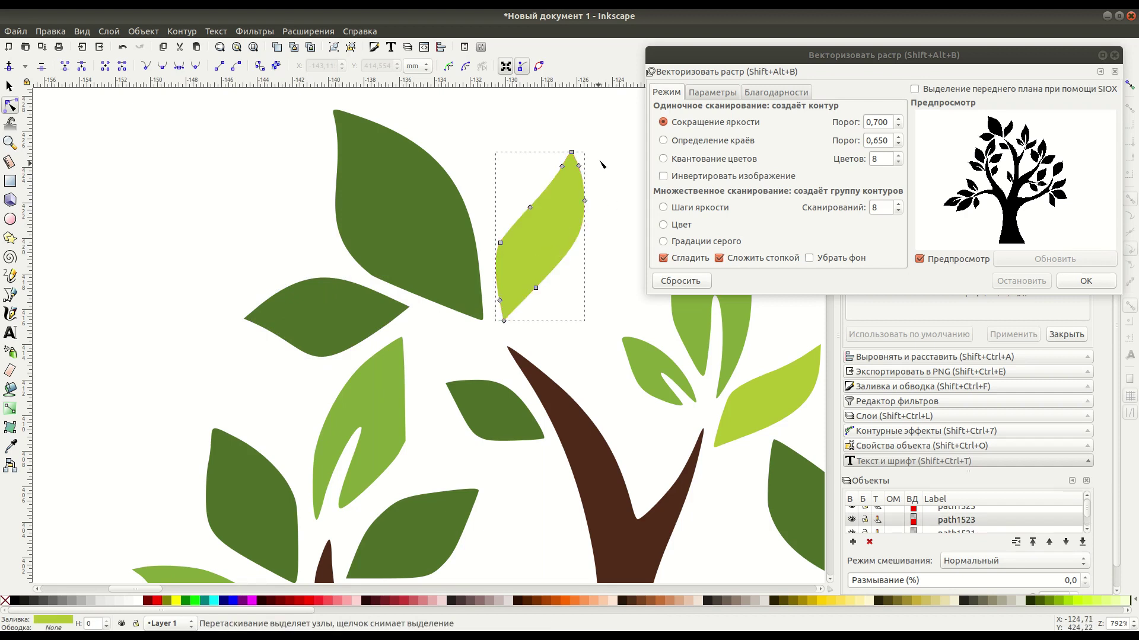
left_click(571, 153)
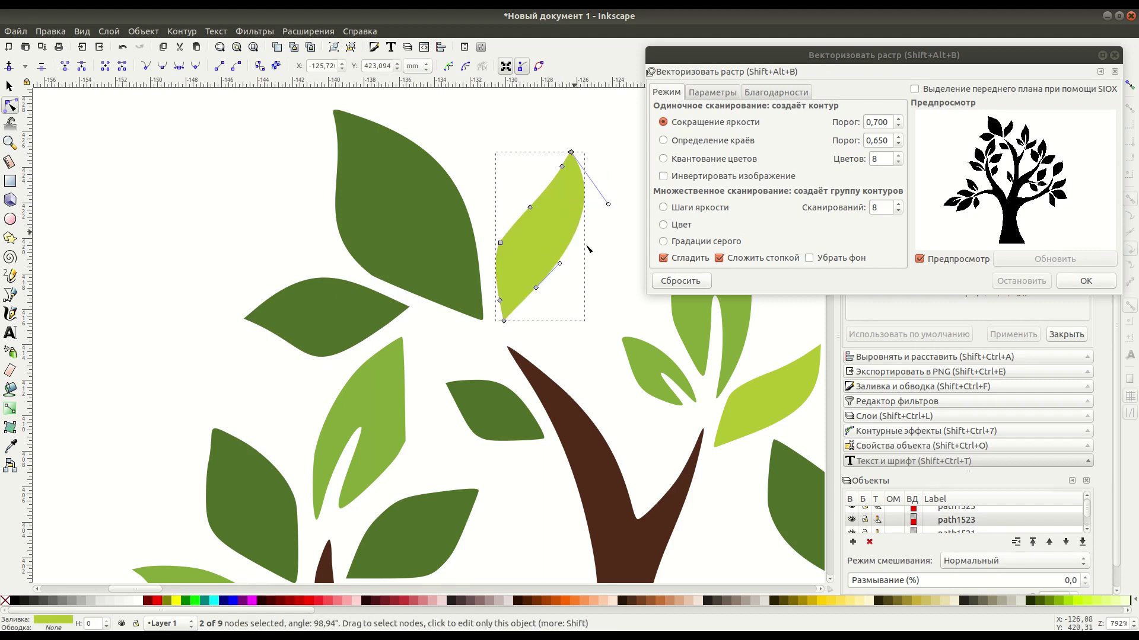
left_click_drag(608, 204, 615, 231)
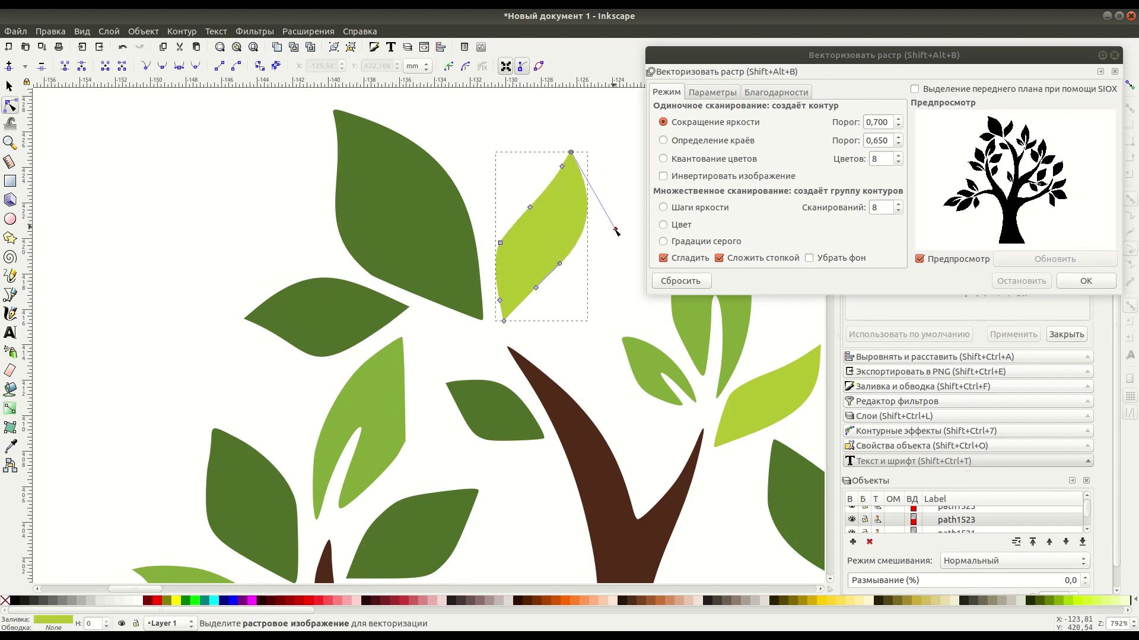
left_click_drag(560, 263, 568, 270)
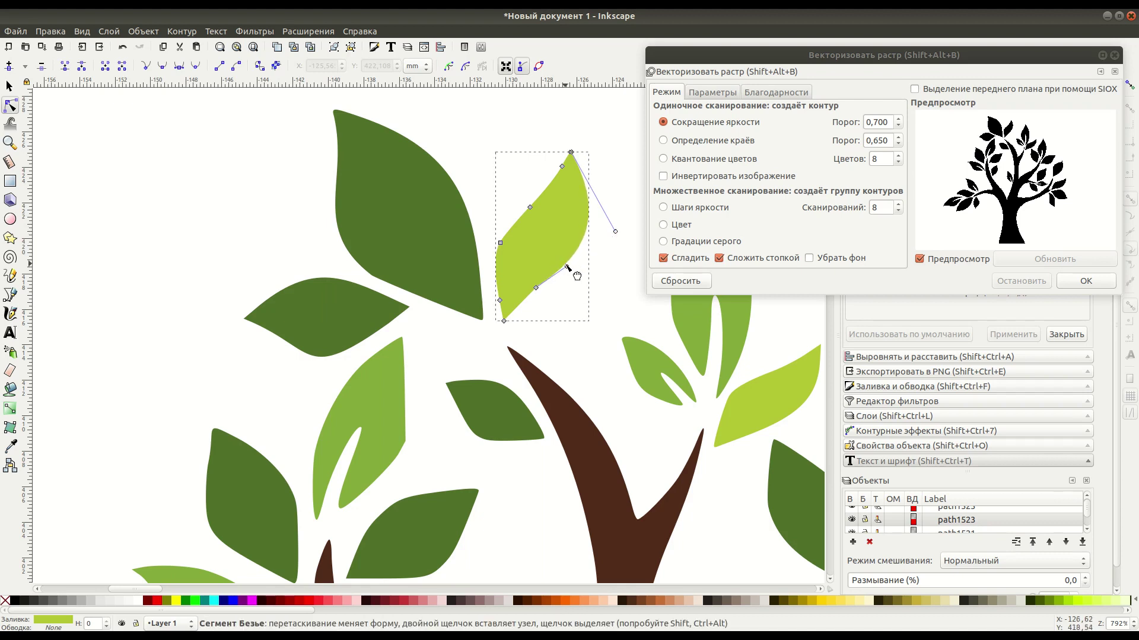
left_click(397, 400)
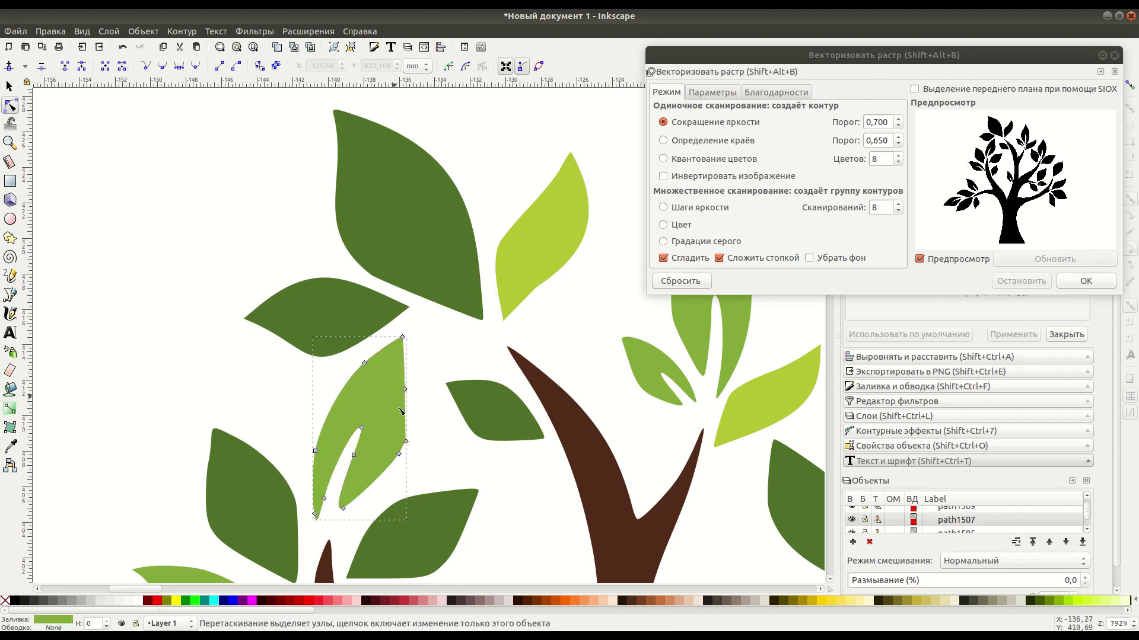
left_click(405, 392)
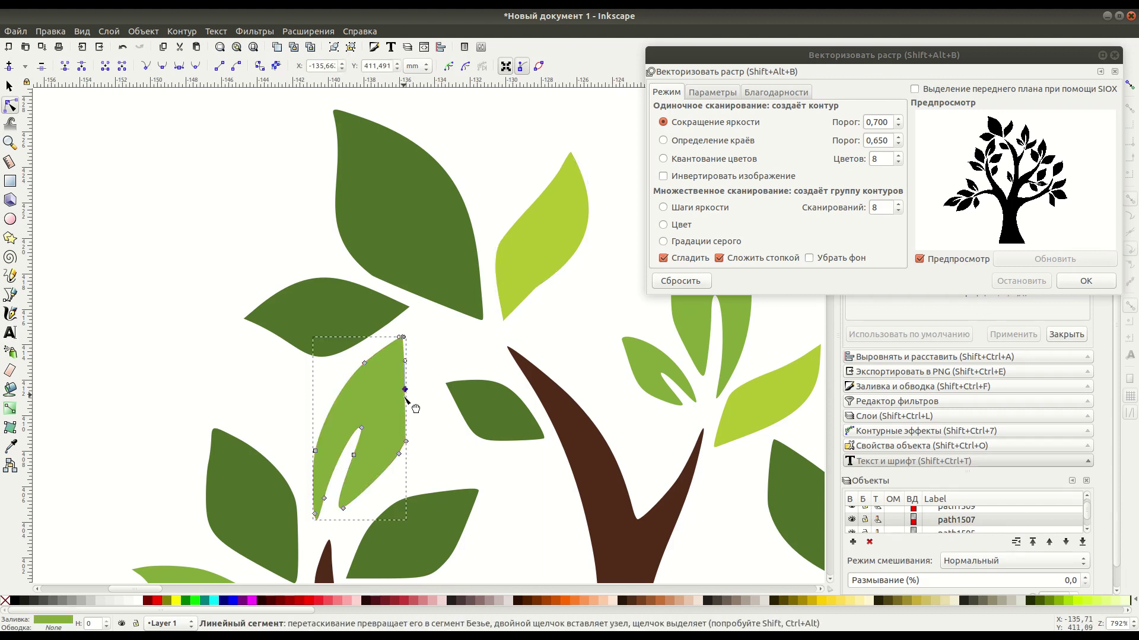
key("s")
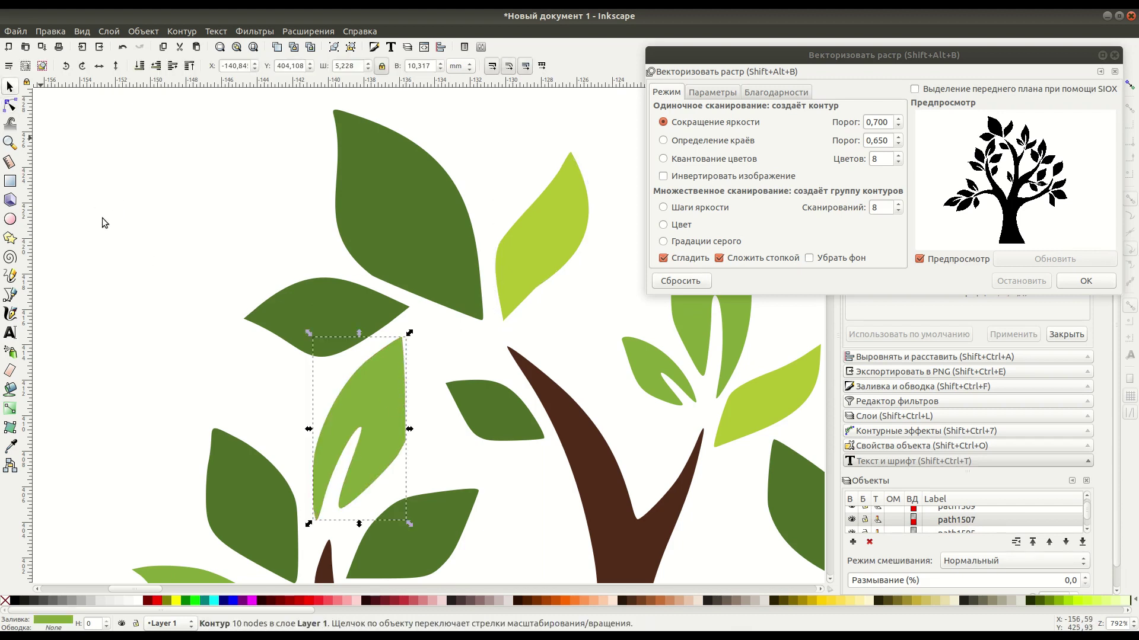
left_click(108, 221)
scroll(238, 341, "down", 2)
- Group all 29 tree parts into one object and enlarge it to about 71.6 × 73.6 mm
scroll(340, 362, "down", 1)
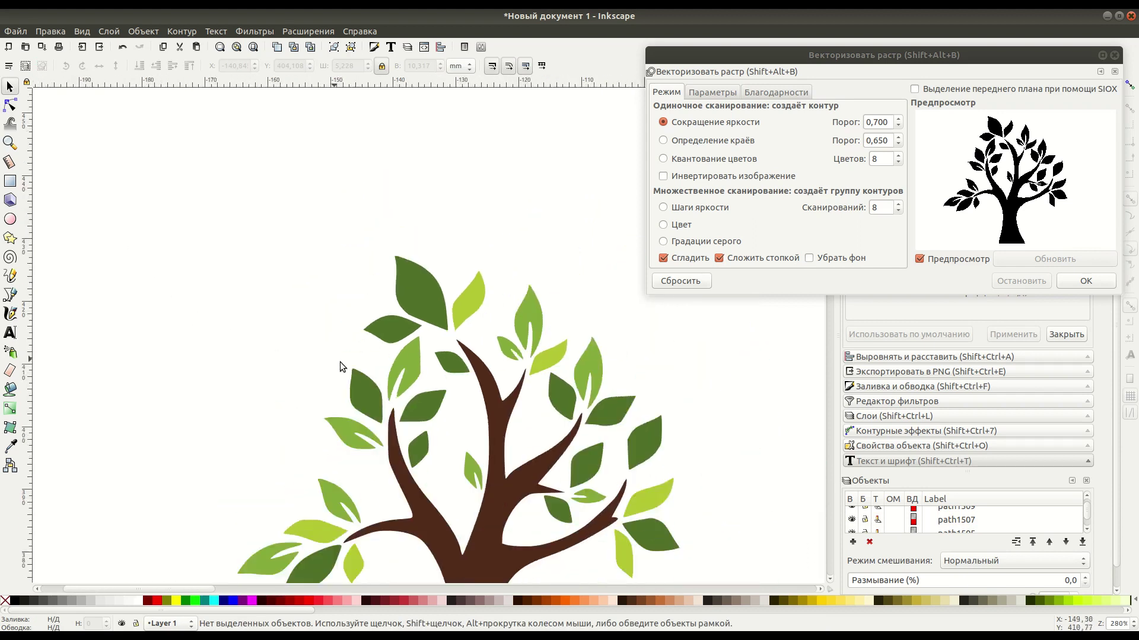
scroll(292, 308, "down", 1)
left_click_drag(183, 145, 589, 570)
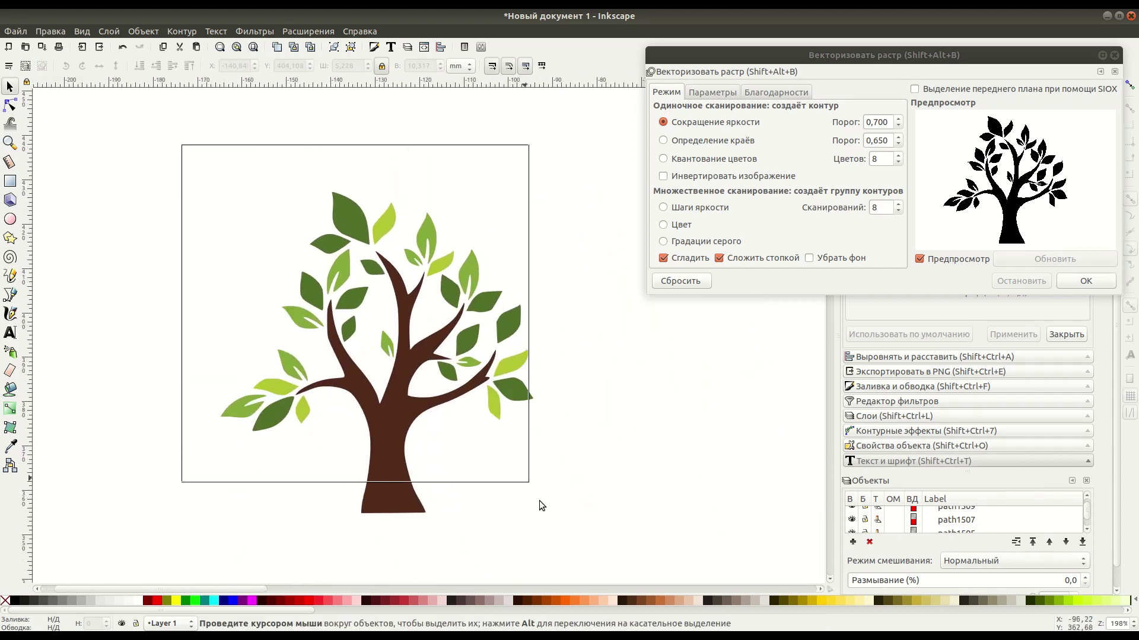
left_click(146, 33)
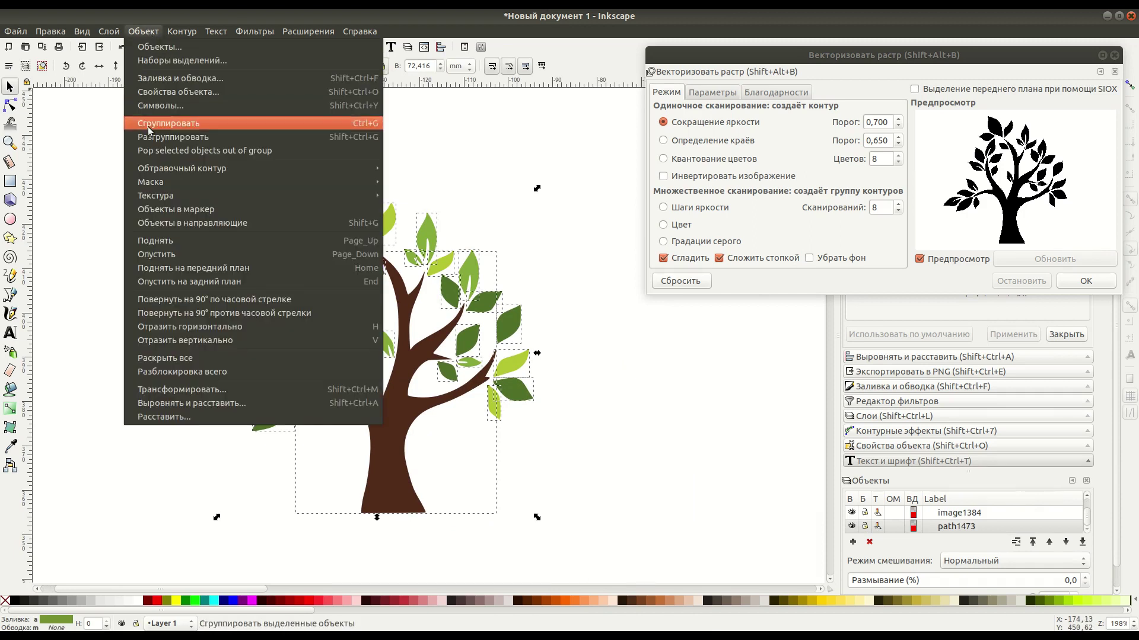
left_click(148, 125)
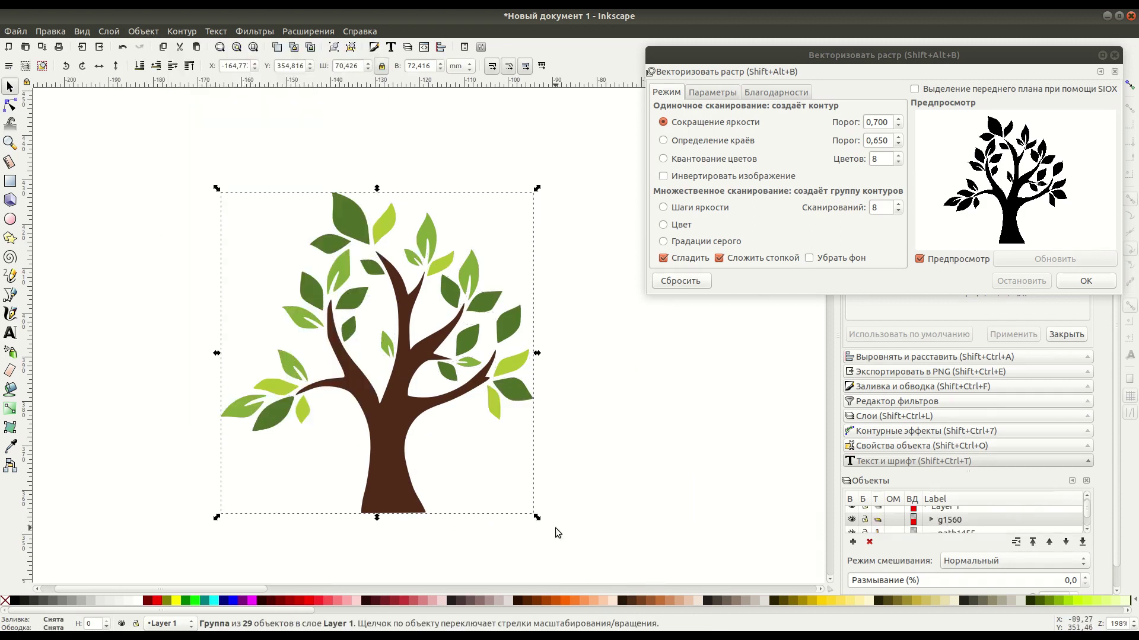
mouse_move(537, 517)
left_mouse_down()
mouse_move(465, 453)
mouse_move(561, 522)
left_mouse_up()
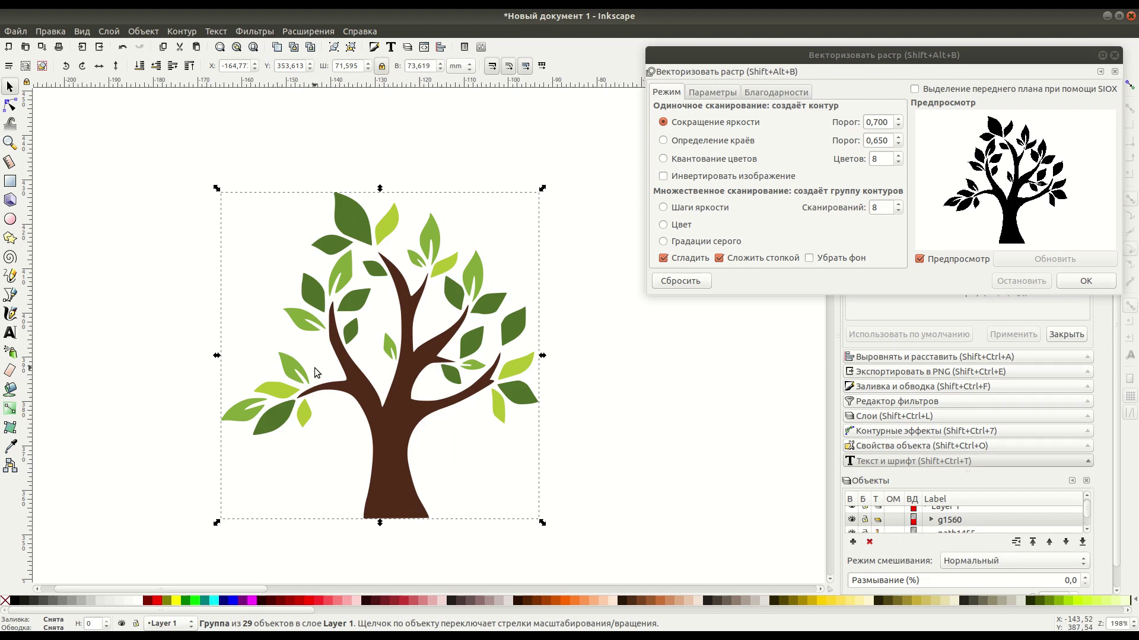
- Remove two nodes from the dark-green leaf by the left branch and reshape its lower-right curve
left_click(11, 107)
left_click(360, 225)
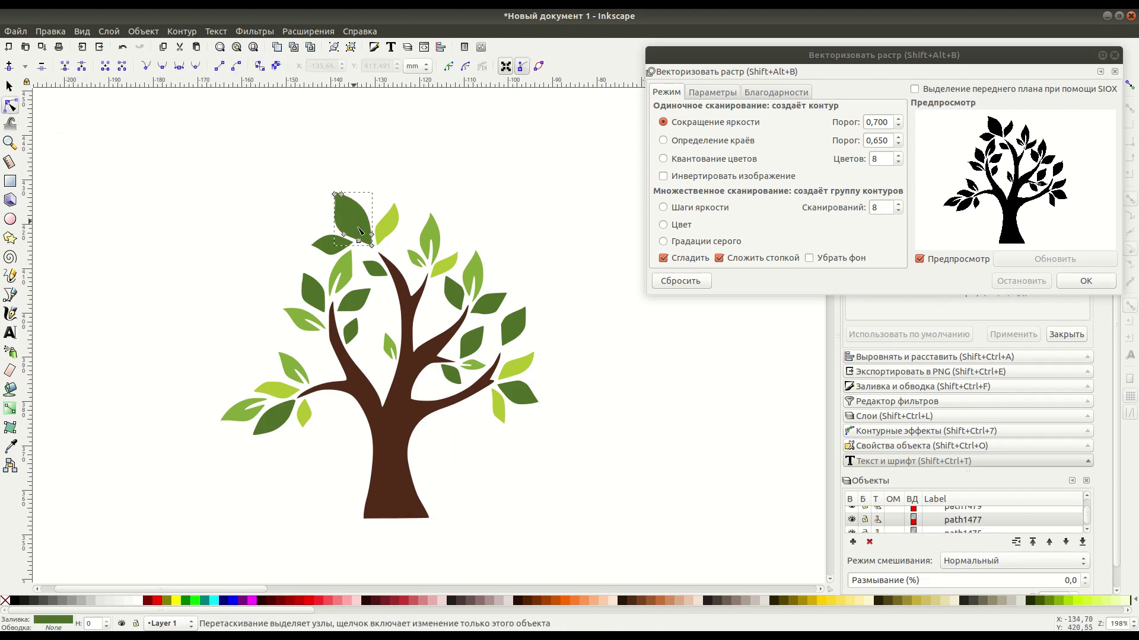
left_click(427, 243)
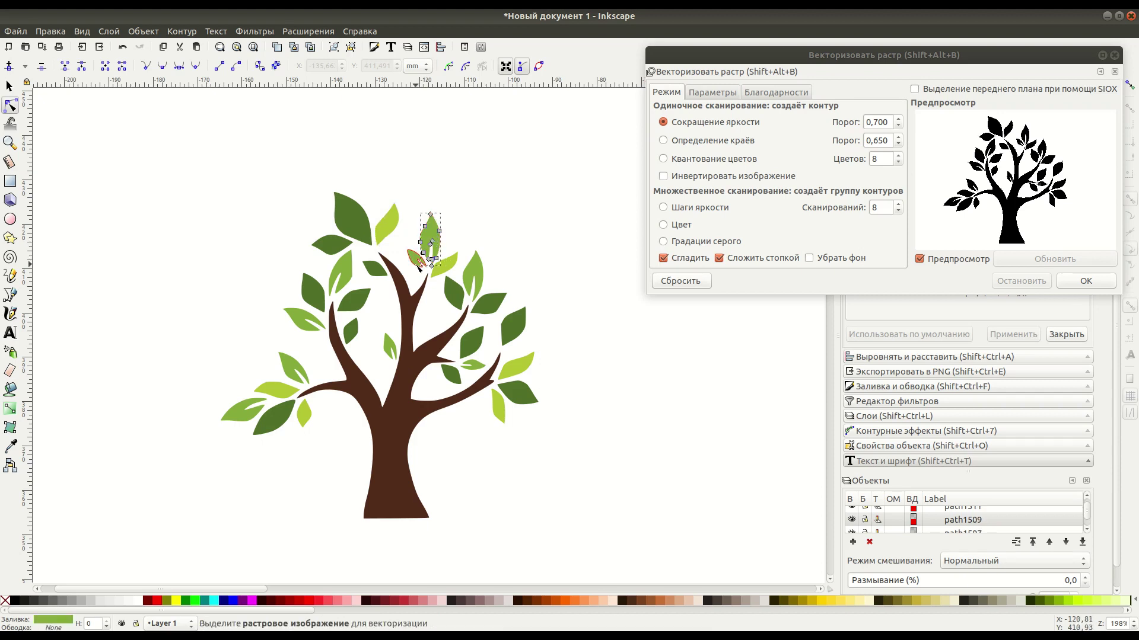
left_click(354, 303)
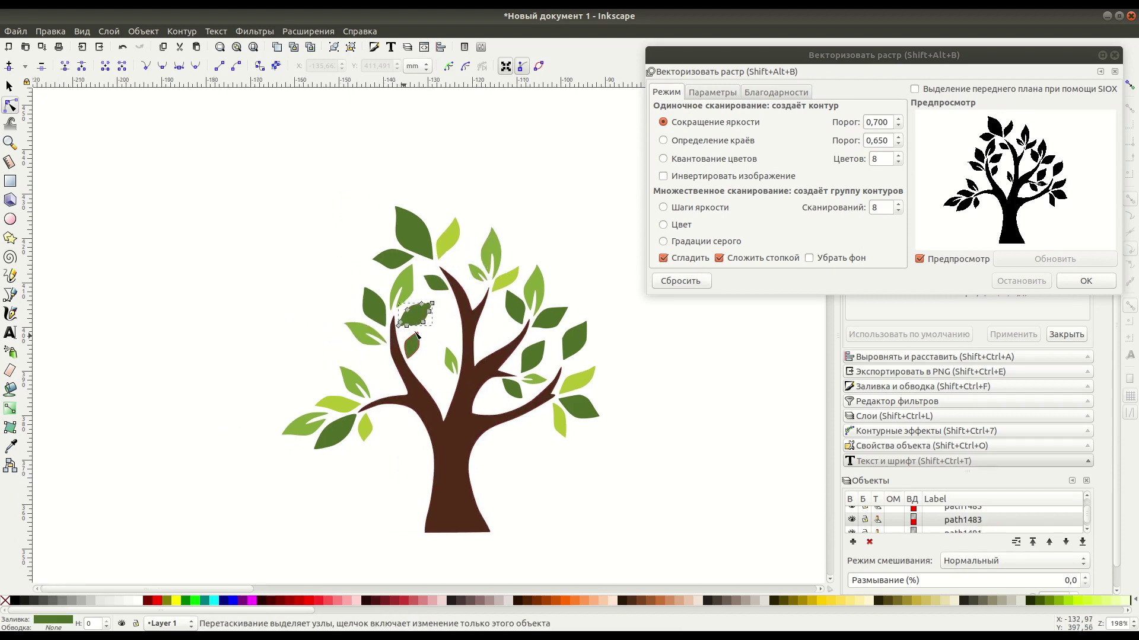
scroll(435, 336, "up", 2)
scroll(429, 337, "up", 2)
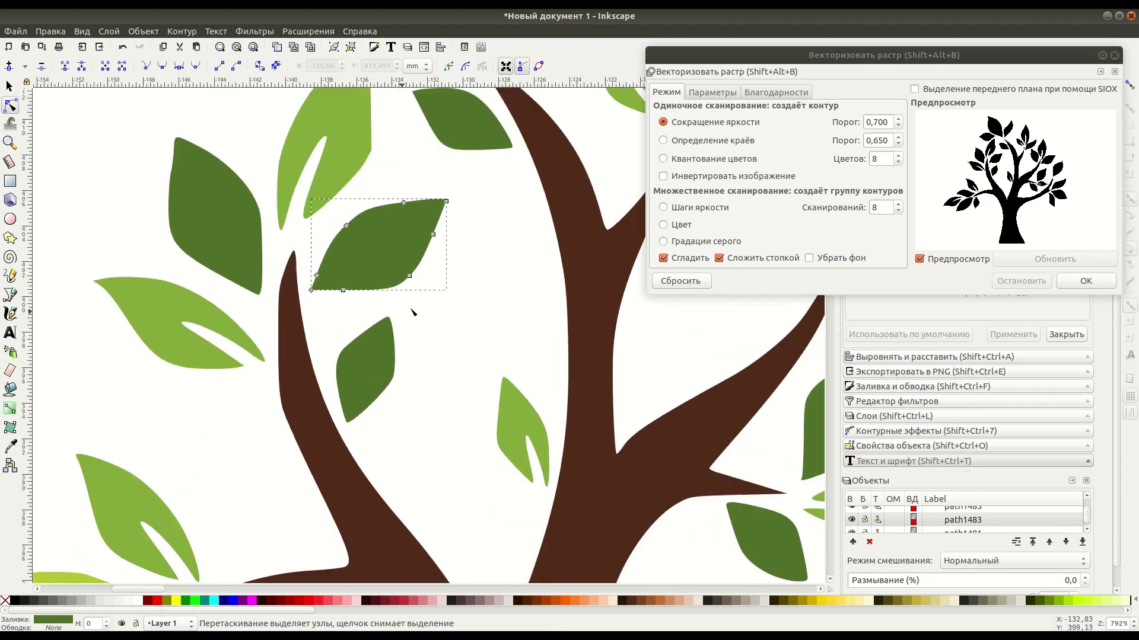
left_click_drag(408, 232, 455, 316)
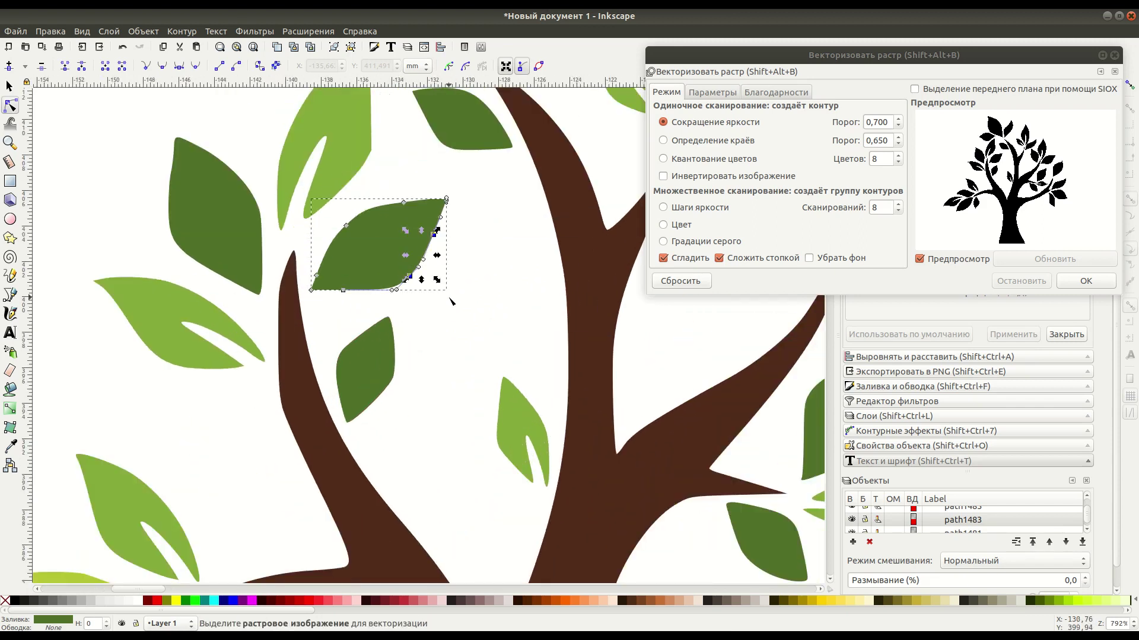
key("Delete")
left_click_drag(424, 276, 432, 284)
left_click(10, 86)
left_click(482, 199)
- Bring the unicorn image up beside the tree and move the tree group below it
scroll(490, 211, "down", 1)
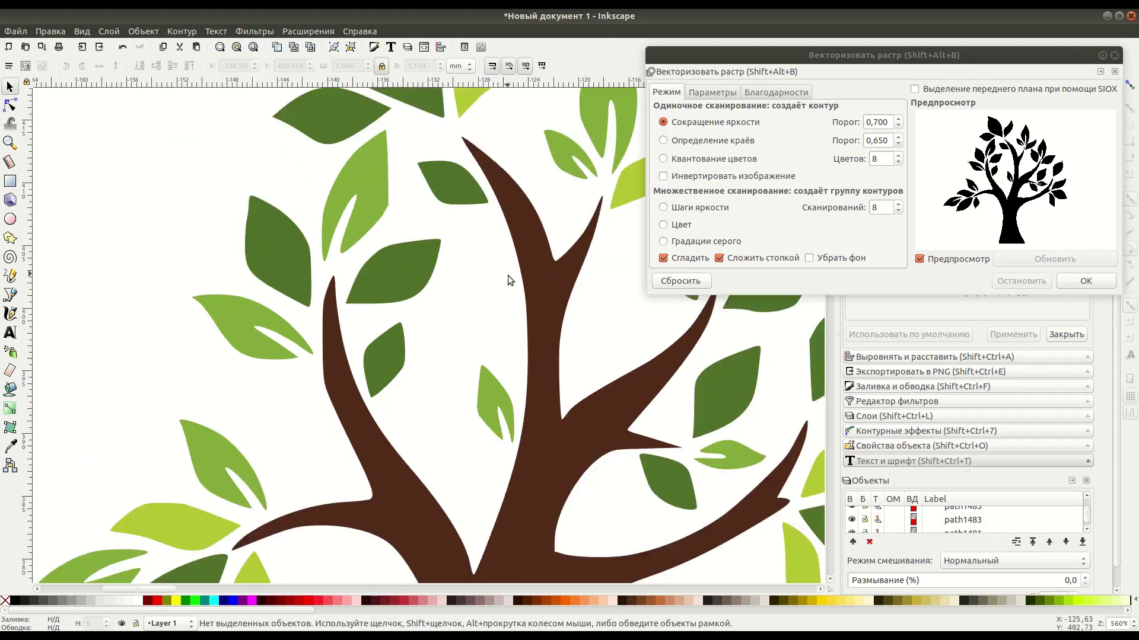
scroll(508, 275, "down", 2)
scroll(492, 308, "down", 1)
scroll(476, 343, "down", 2)
scroll(451, 341, "down", 1)
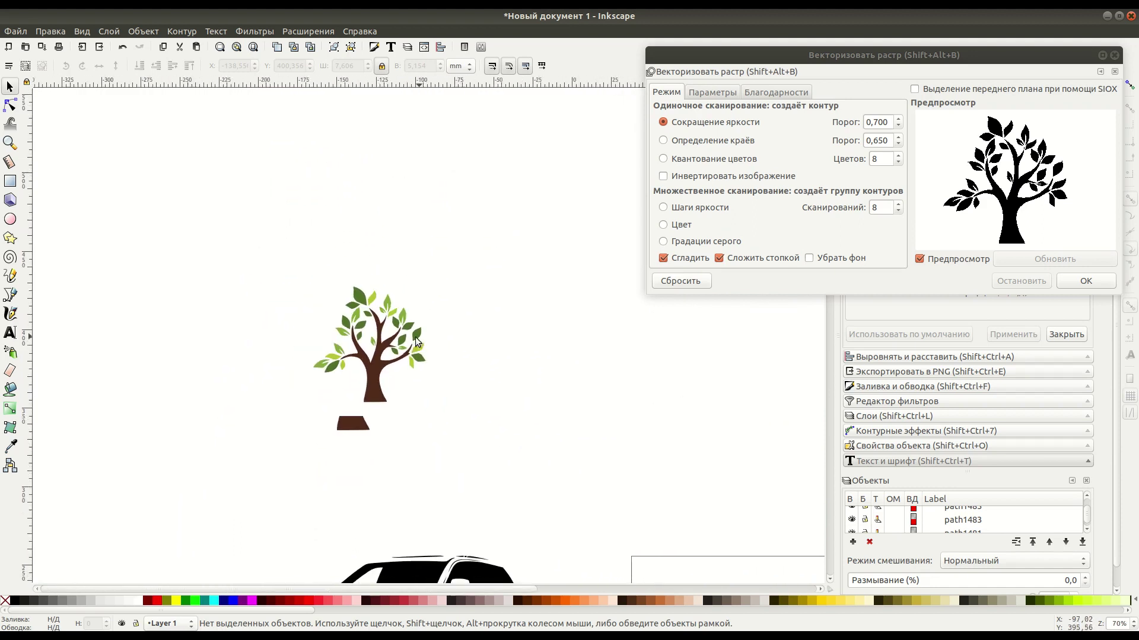
left_click(323, 415)
scroll(527, 435, "down", 1)
scroll(528, 429, "down", 1)
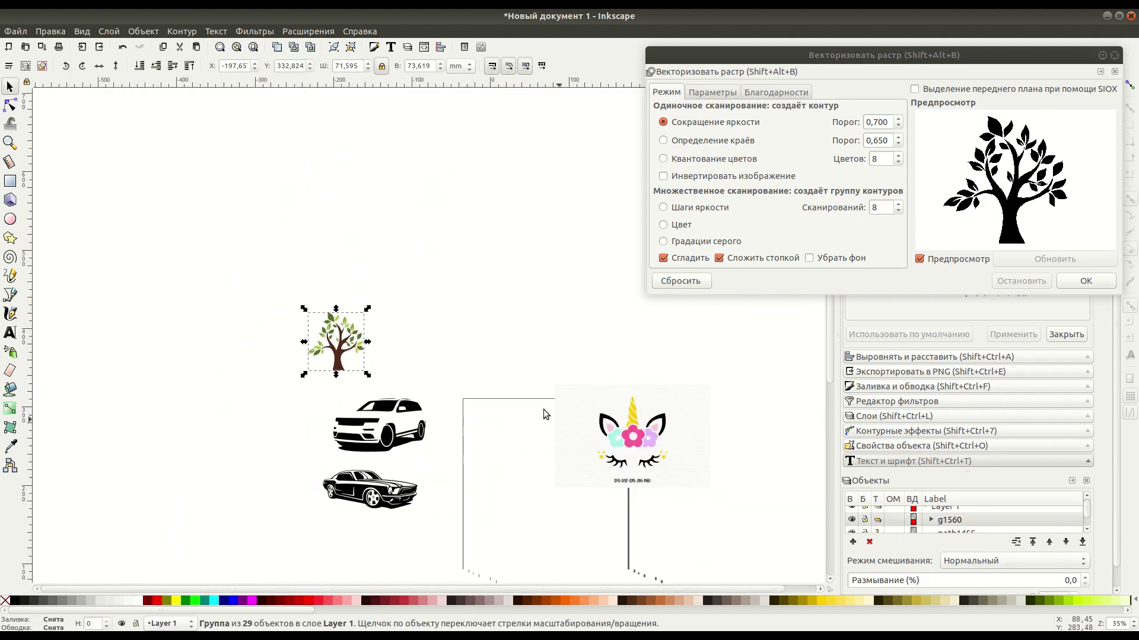
left_click_drag(617, 445, 446, 301)
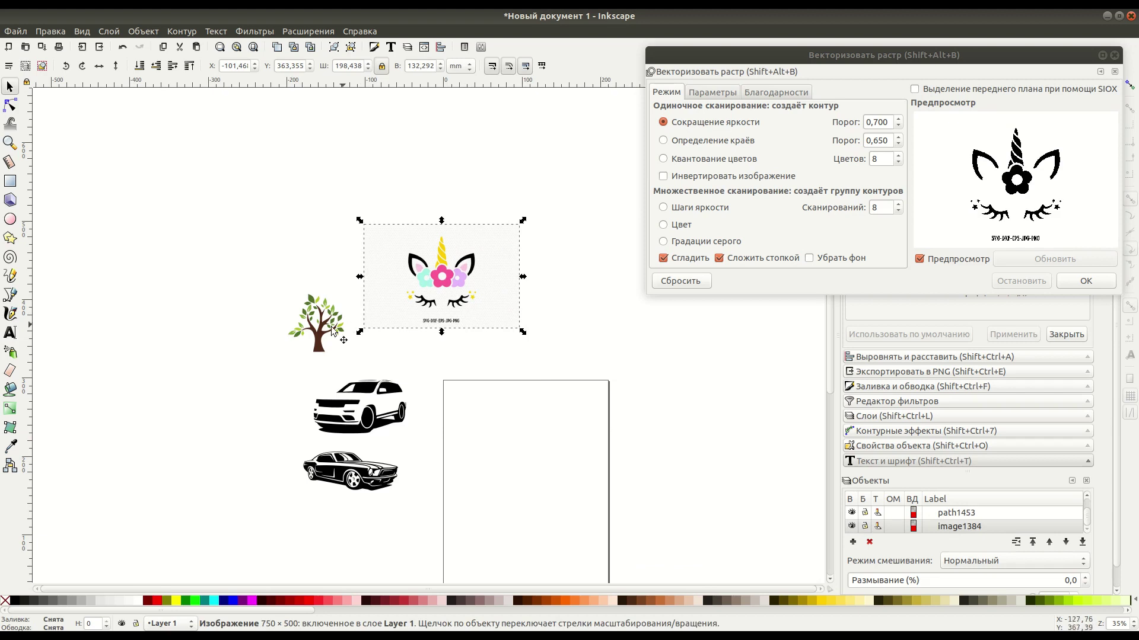
left_click_drag(326, 335, 271, 410)
- Move the unicorn image into open space above the tree and cars
left_click(443, 282)
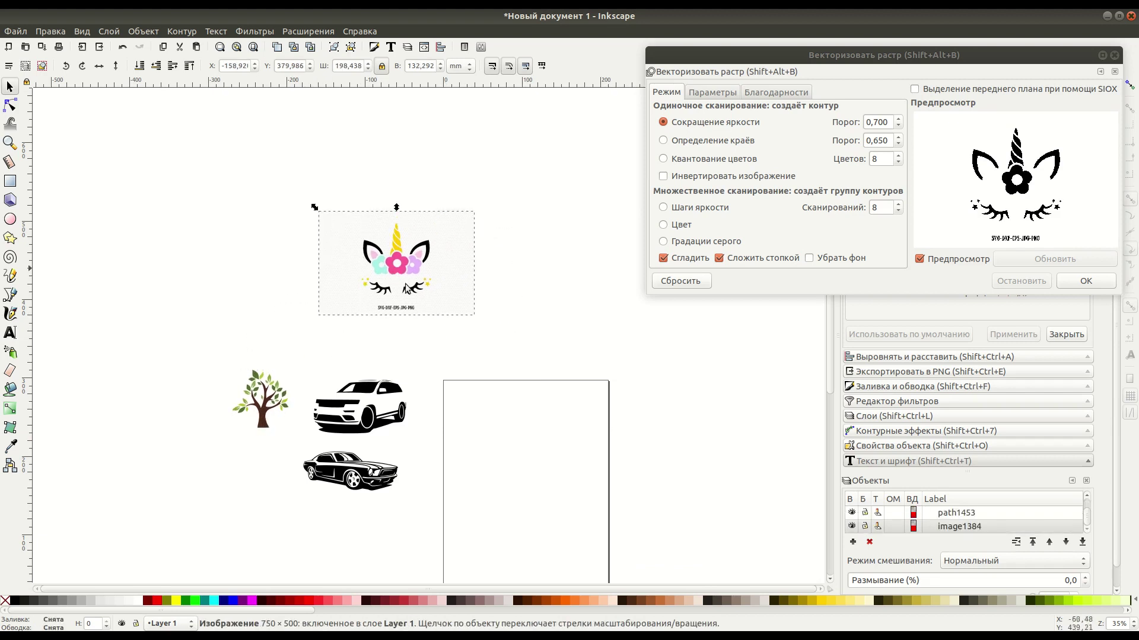
scroll(436, 294, "up", 3)
left_click_drag(431, 303, 276, 310)
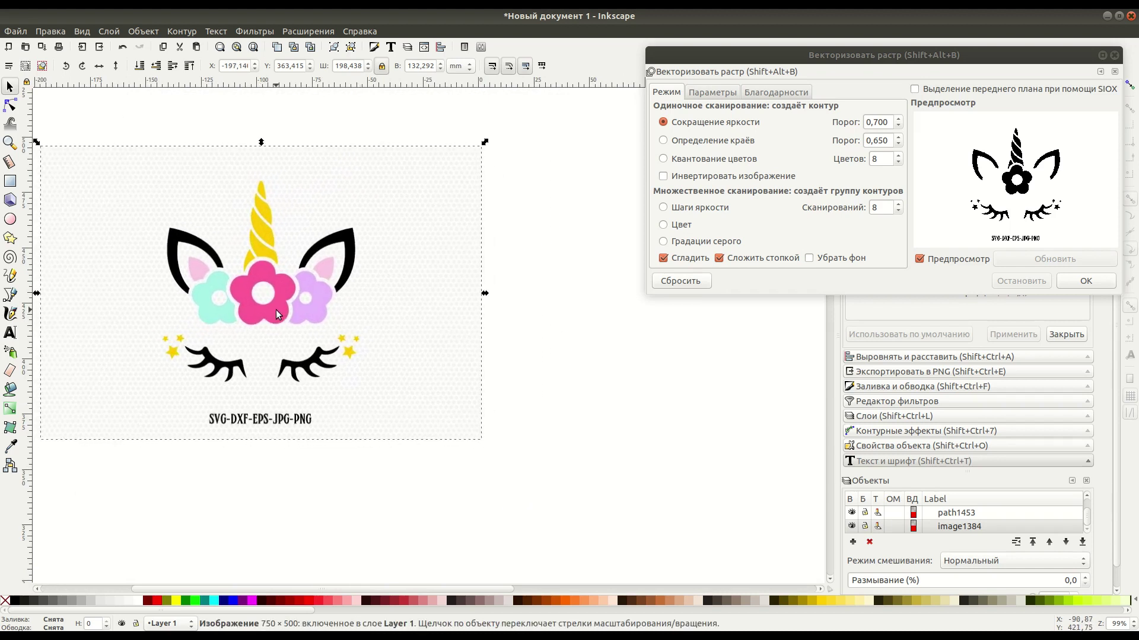
scroll(290, 302, "up", 3)
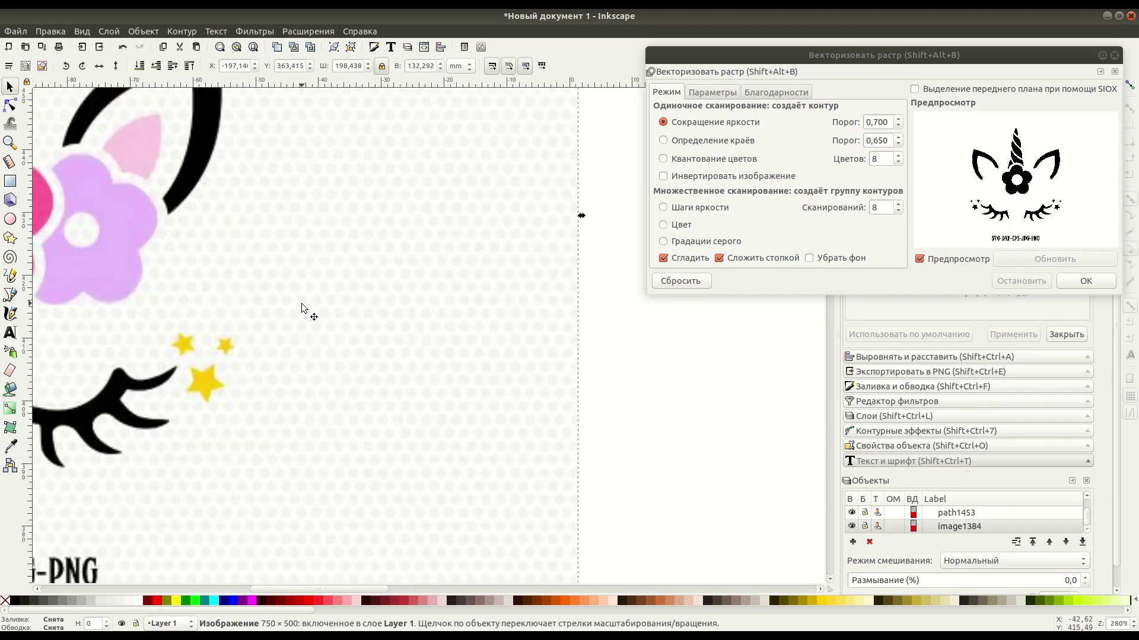
scroll(302, 304, "down", 2)
scroll(301, 304, "down", 1)
scroll(302, 304, "down", 1)
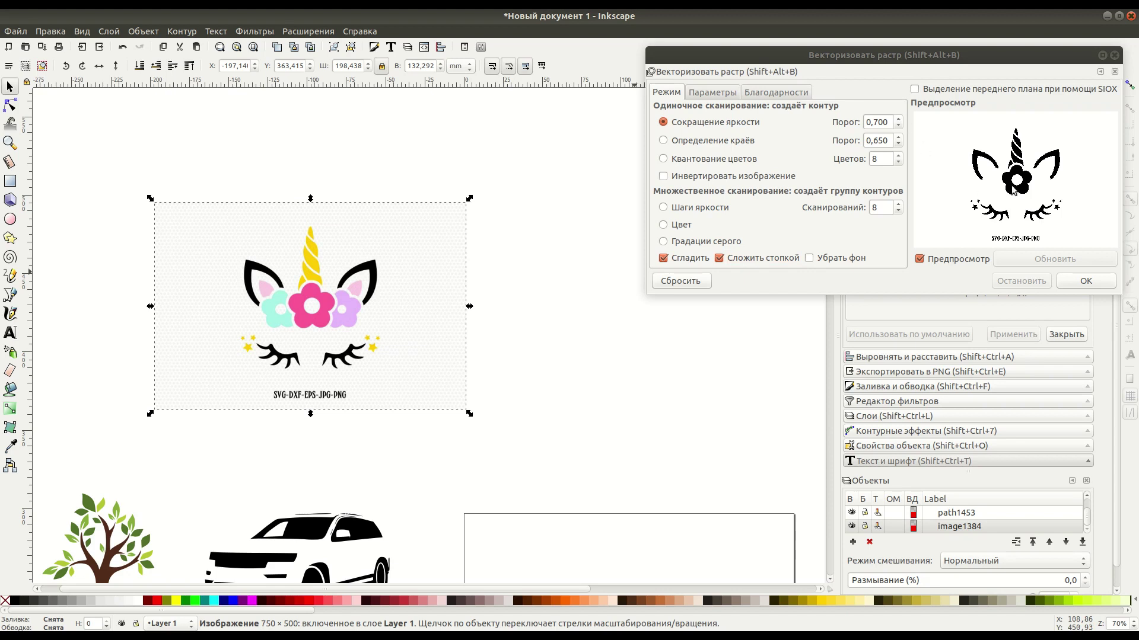
- Trace the unicorn bitmap to a black path at brightness cutoff threshold 0.900
left_click(897, 119)
left_click(898, 119)
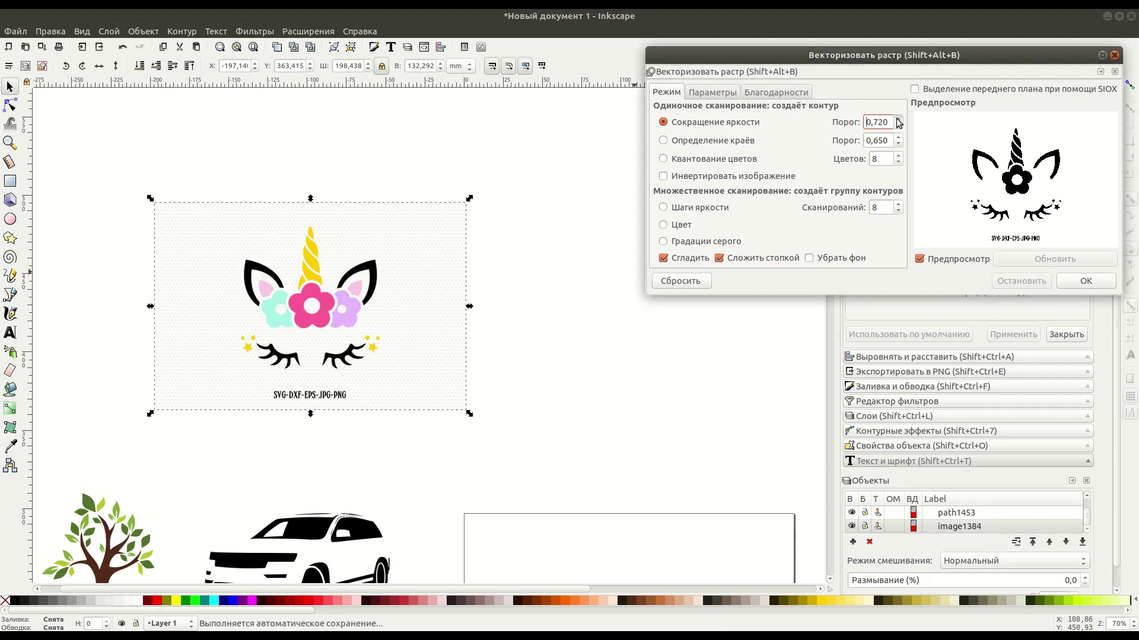
left_click(898, 119)
left_click(897, 120)
left_click(898, 120)
left_click(897, 120)
left_click(897, 119)
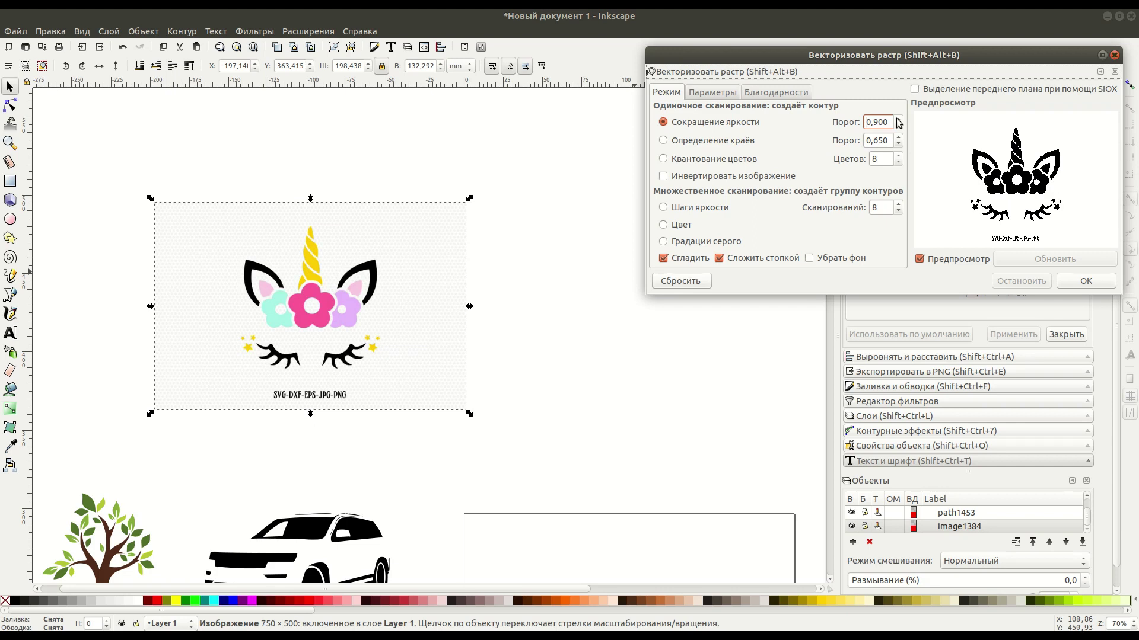
left_click(1082, 281)
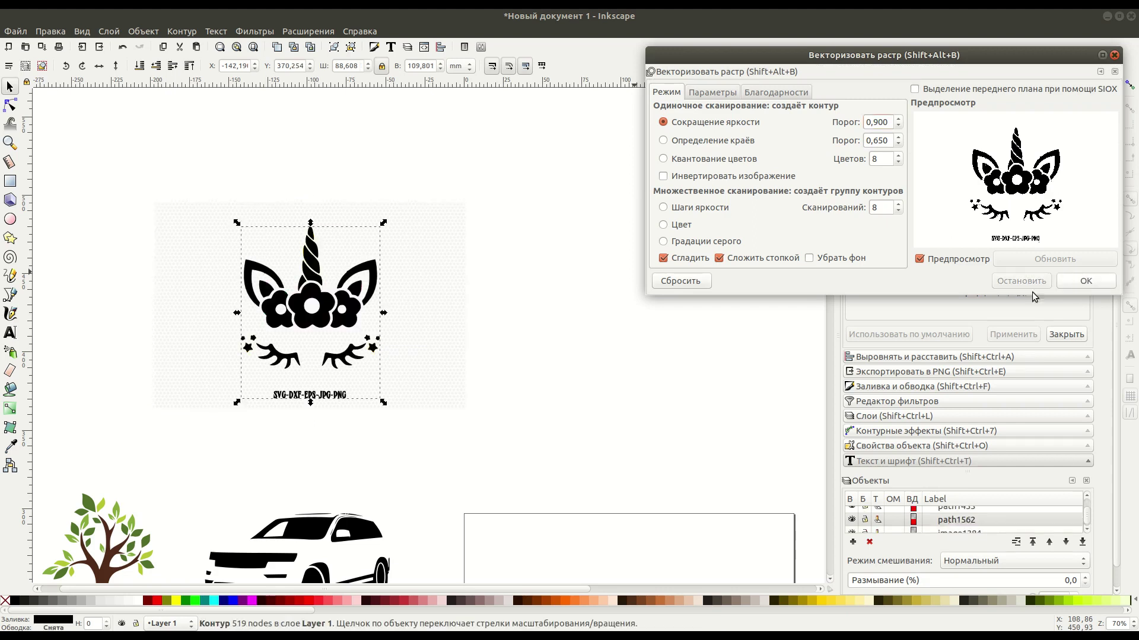
- Move the colour original to the left of the trace and deselect everything
left_click_drag(560, 353, 708, 364)
left_click_drag(575, 380, 394, 379)
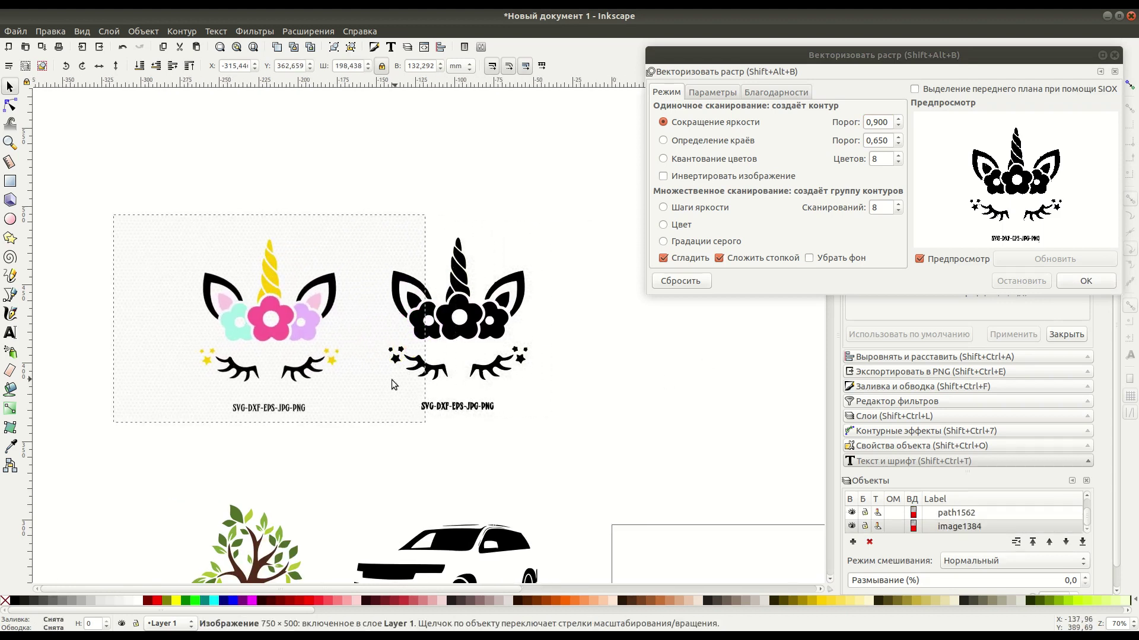
left_click(586, 413)
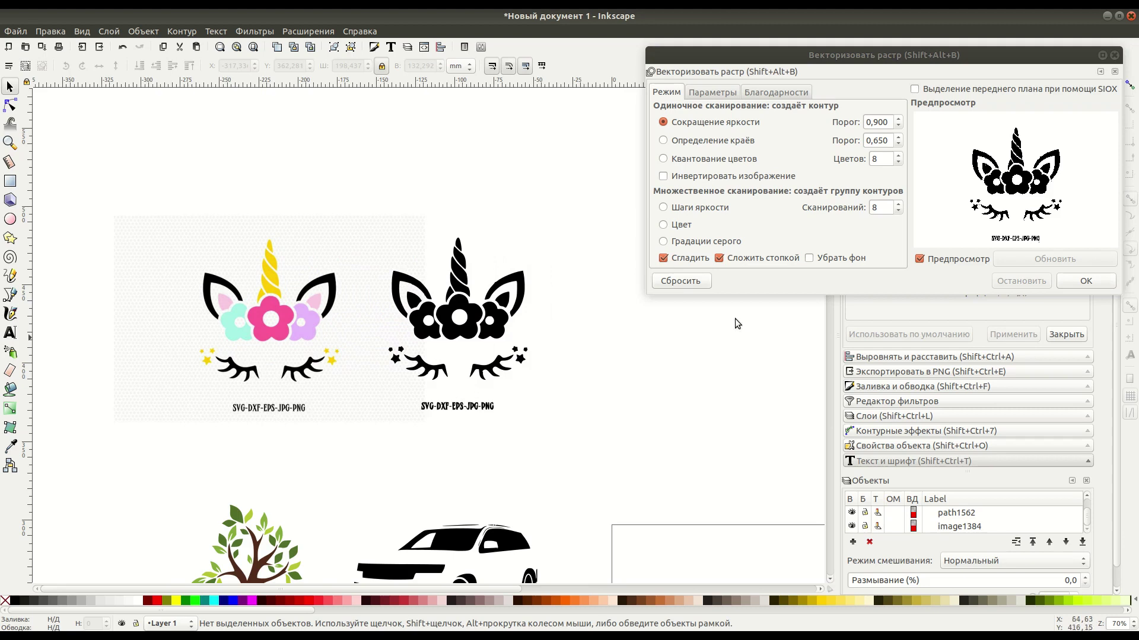
- Close Trace Bitmap, zoom to 140% on both unicorns, and select the Dropper tool
left_click(1115, 55)
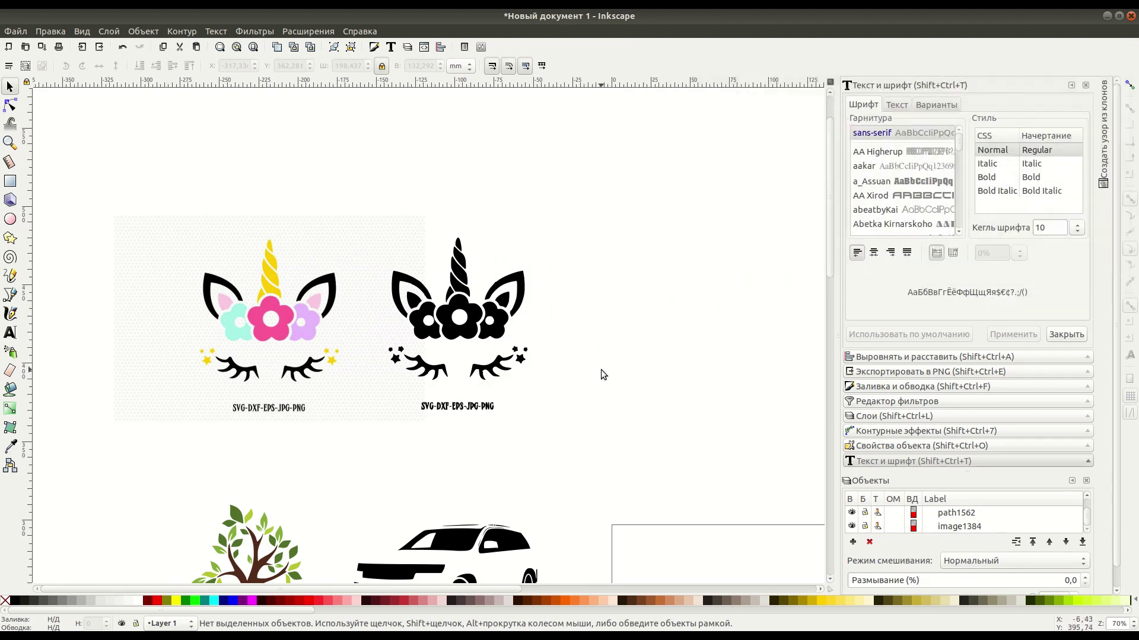
scroll(683, 366, "up", 2)
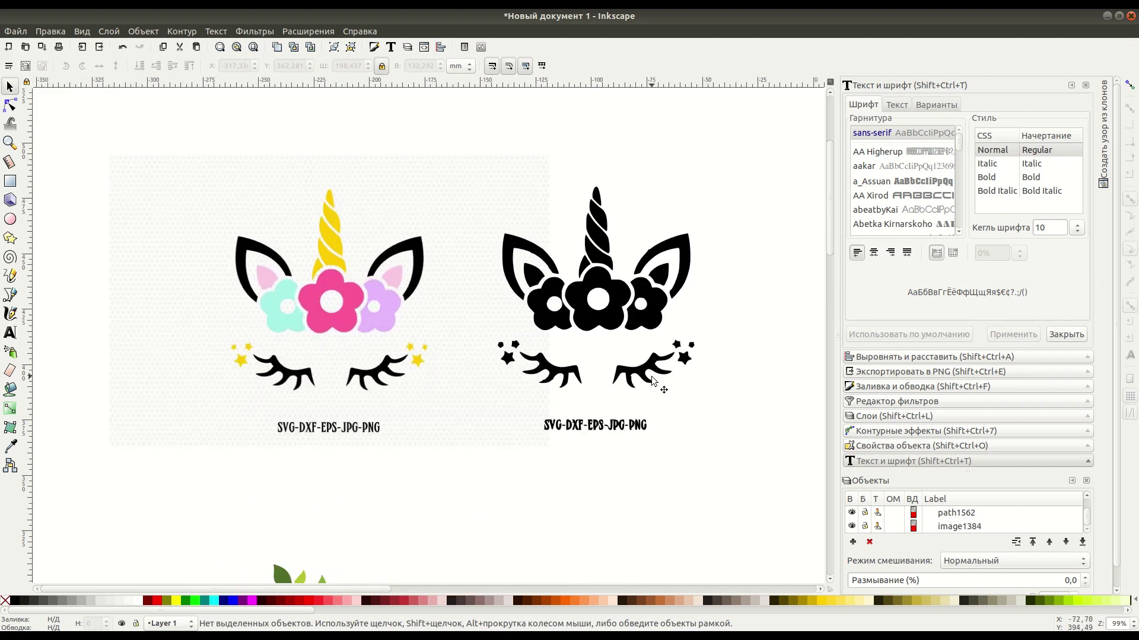
scroll(652, 380, "up", 2)
scroll(642, 377, "up", 1)
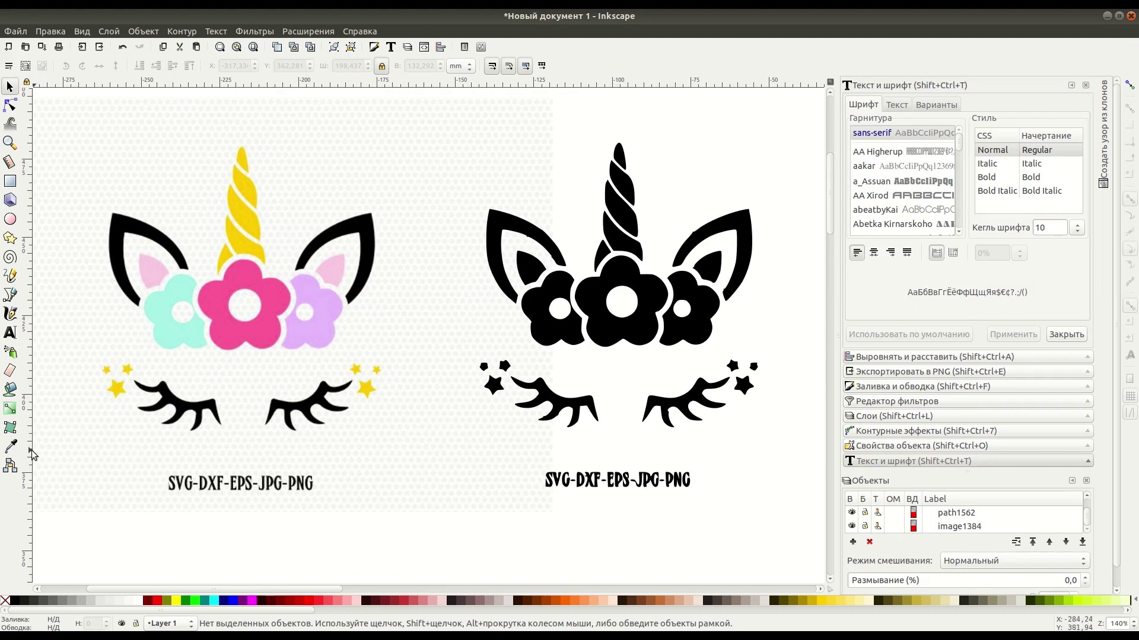
left_click(11, 446)
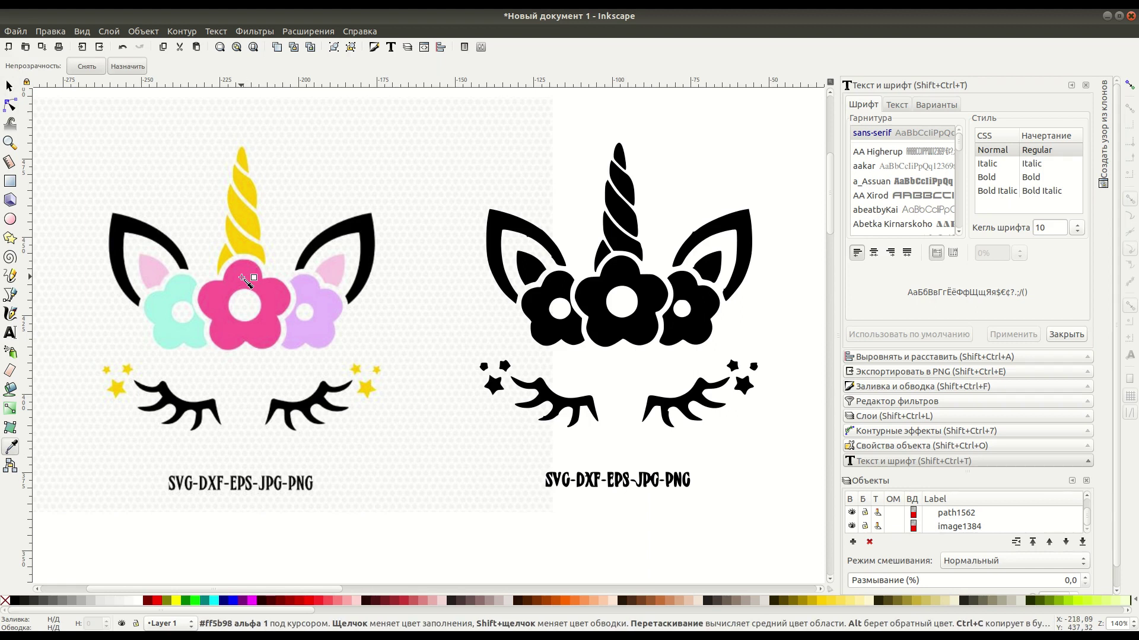
- Fill the traced unicorn's centre flower pink with the Paint Bucket
left_click(11, 390)
left_click(620, 267)
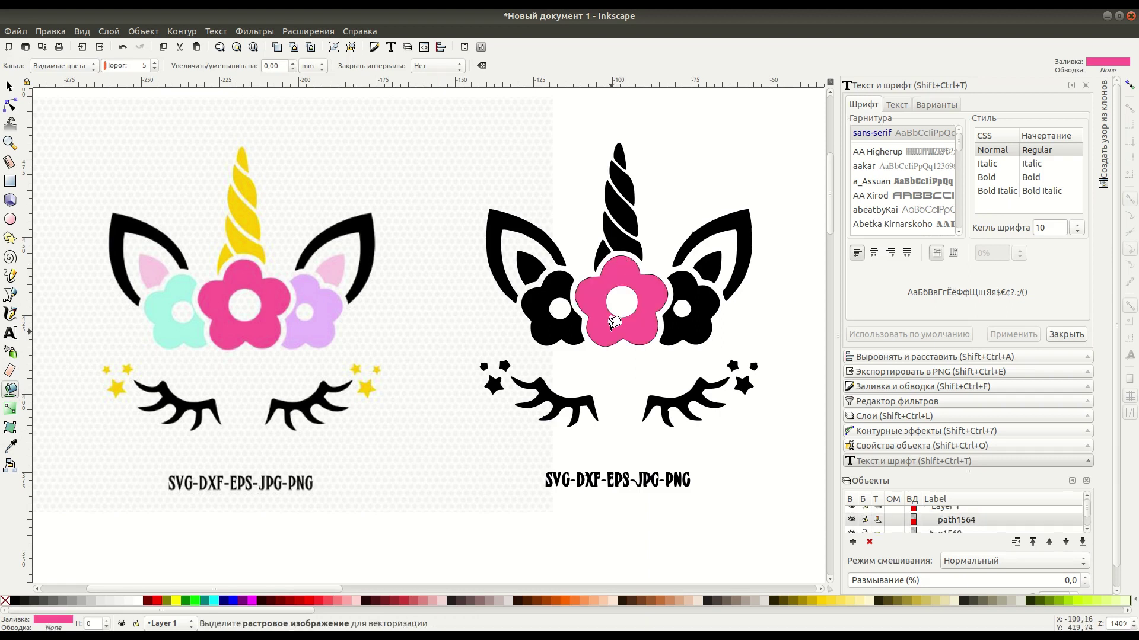
key("Escape")
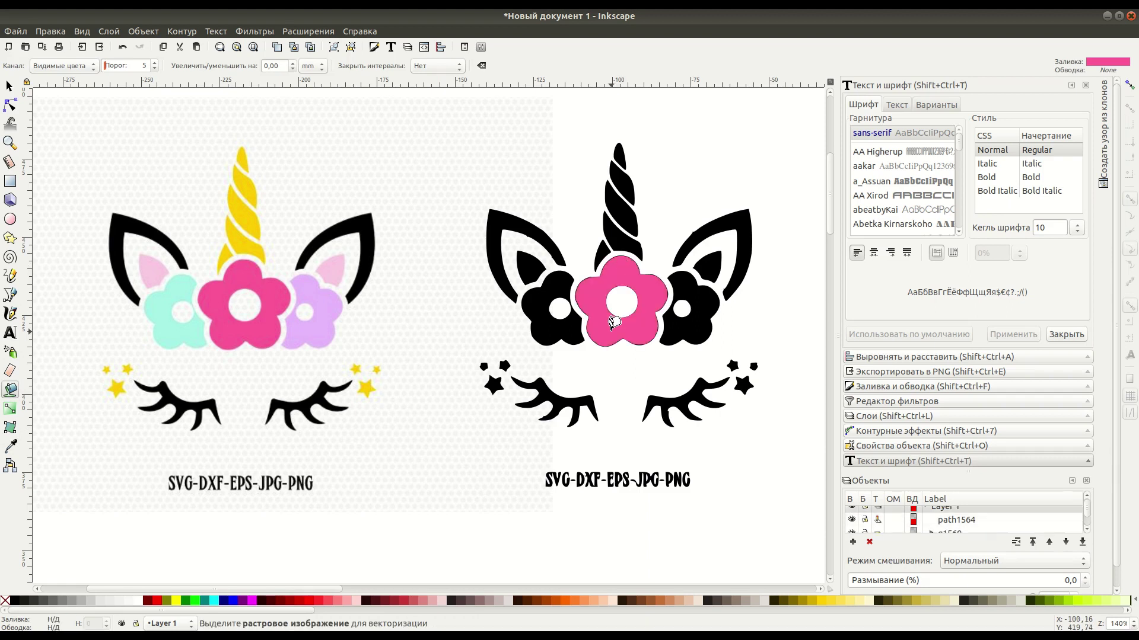
- Sample the original's colours and fill the left flower mint and the right flower lilac
left_click(11, 448)
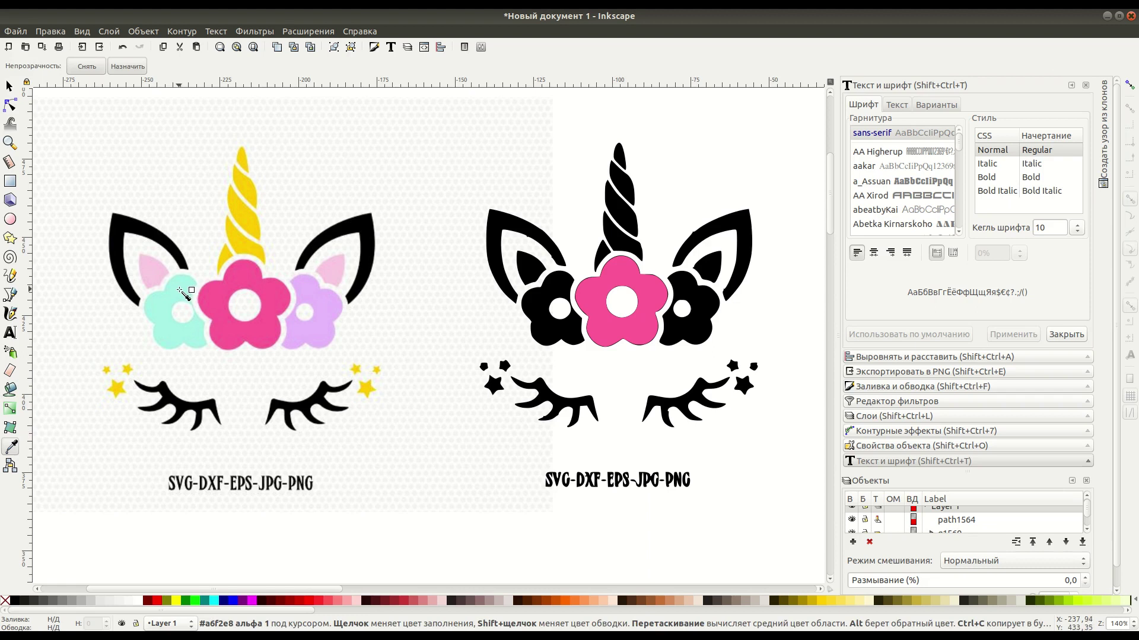
left_click(10, 390)
left_click(534, 304)
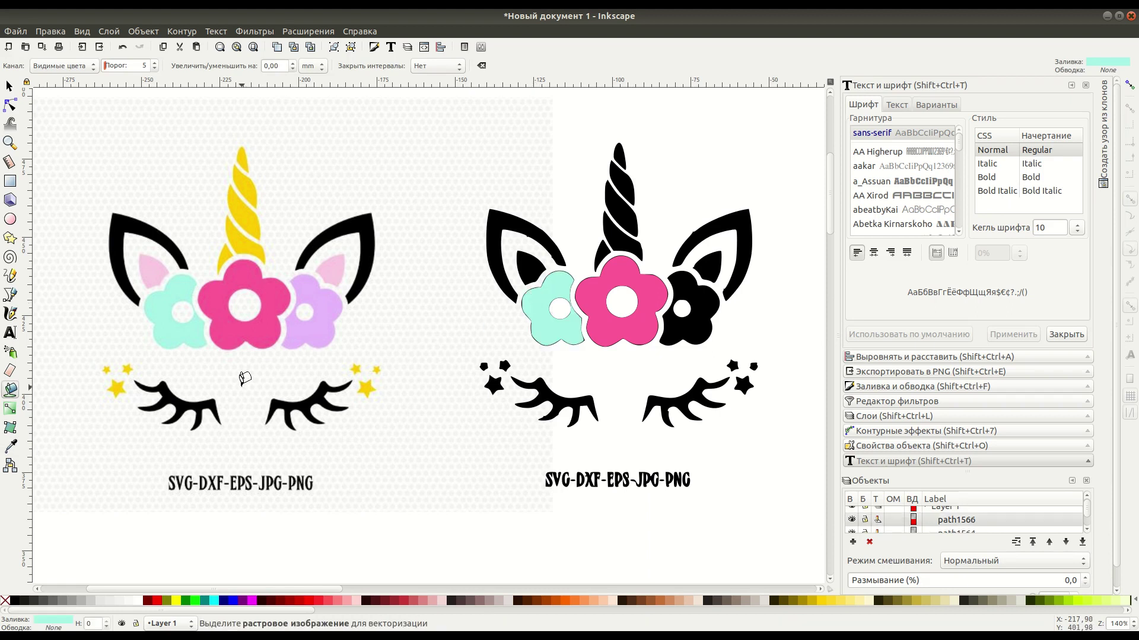
left_click(11, 447)
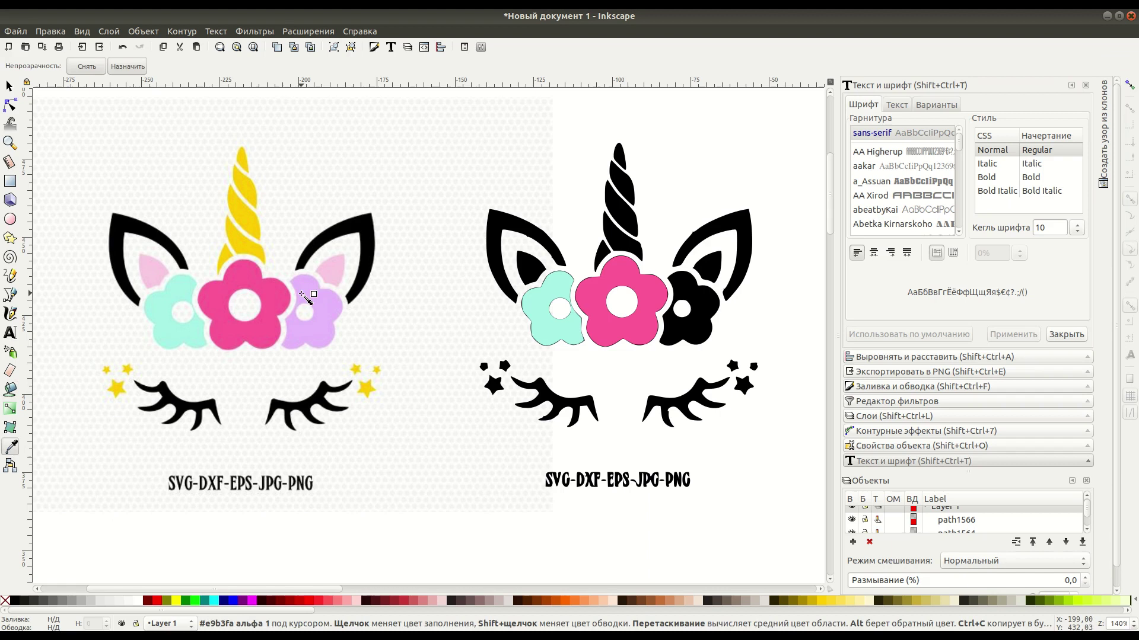
left_click(11, 390)
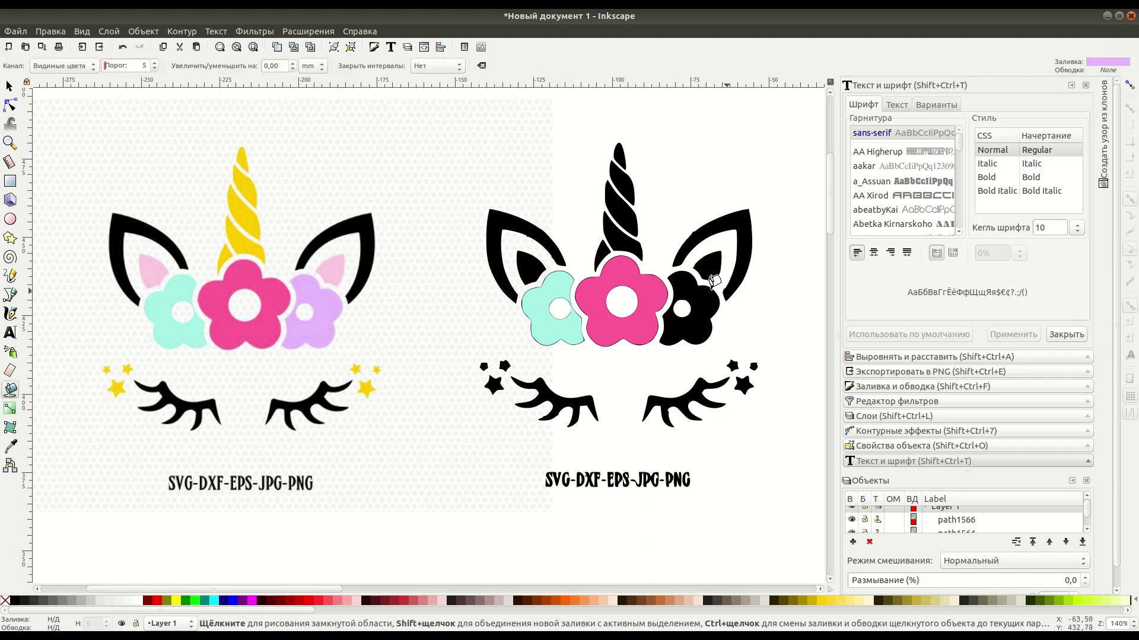
left_click(689, 279)
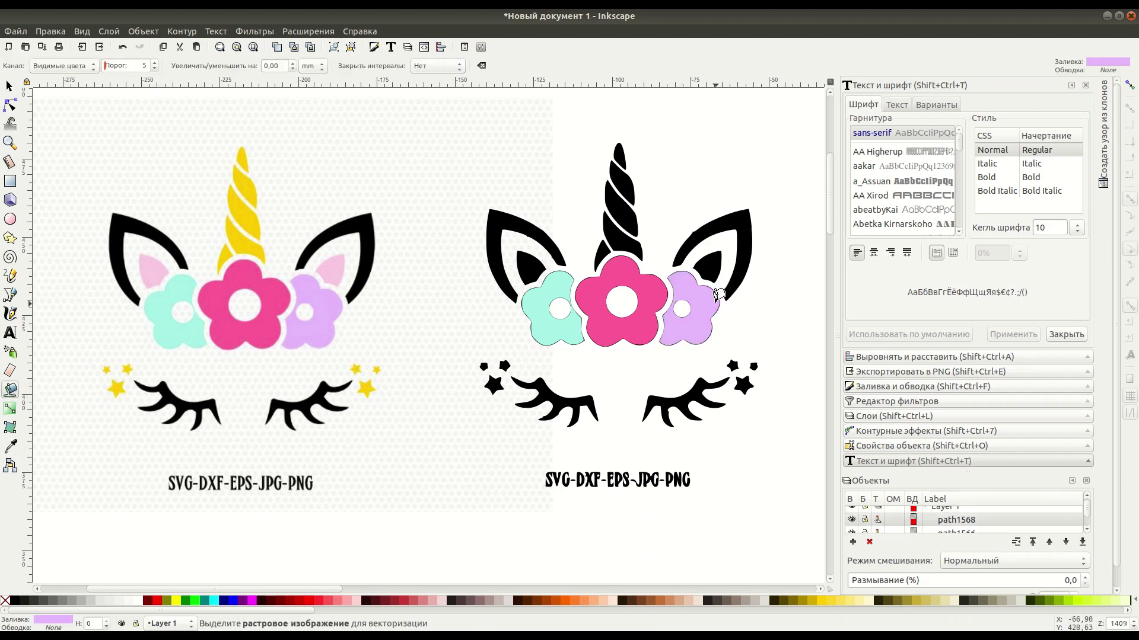
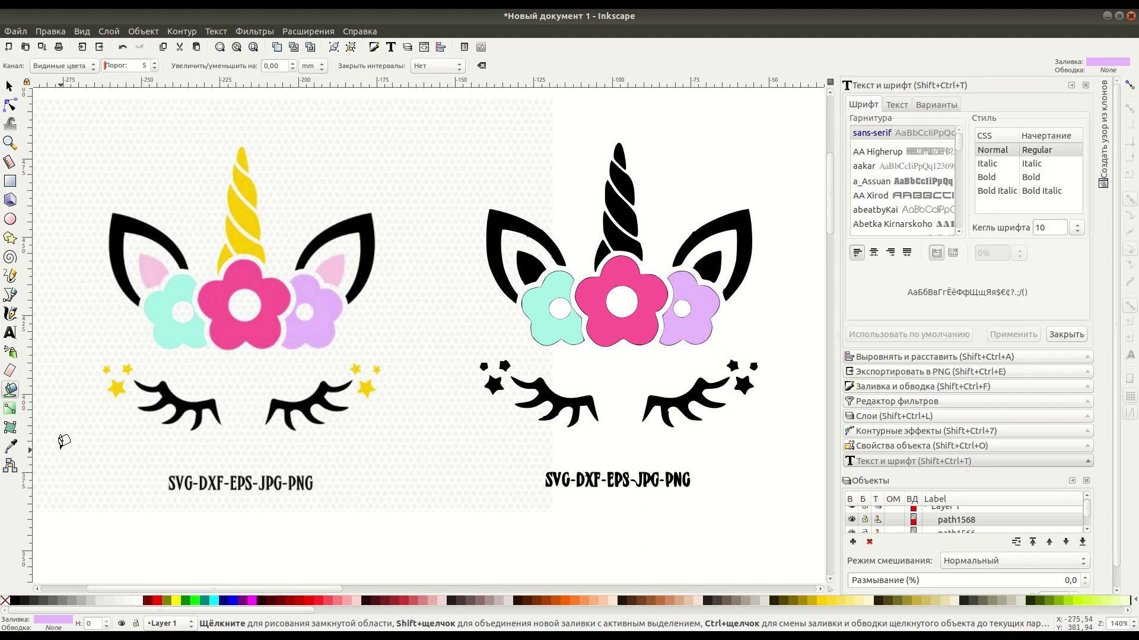
- Sample the original's pink and fill both inner ears of the right unicorn with it
left_click(10, 446)
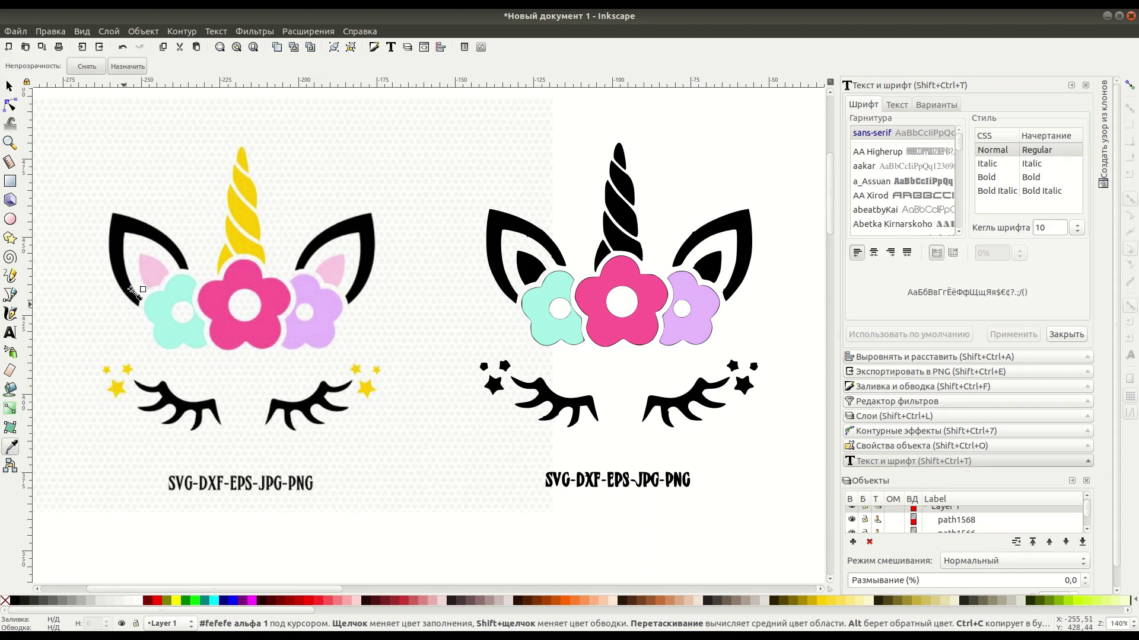
left_click(153, 271)
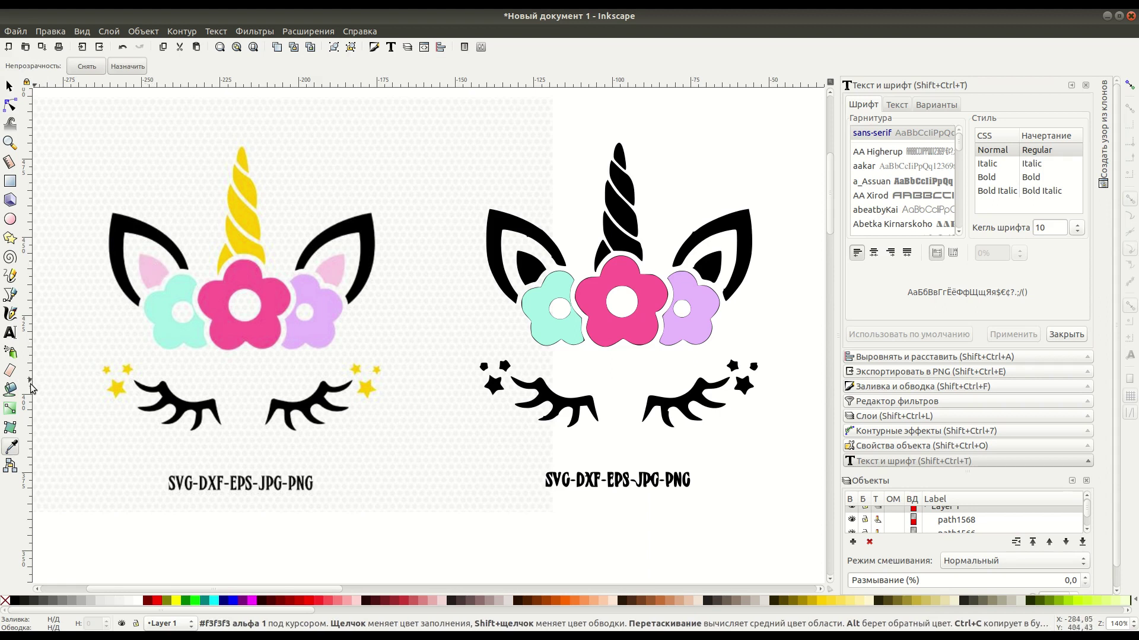
left_click(10, 390)
left_click(526, 264)
left_click(711, 264)
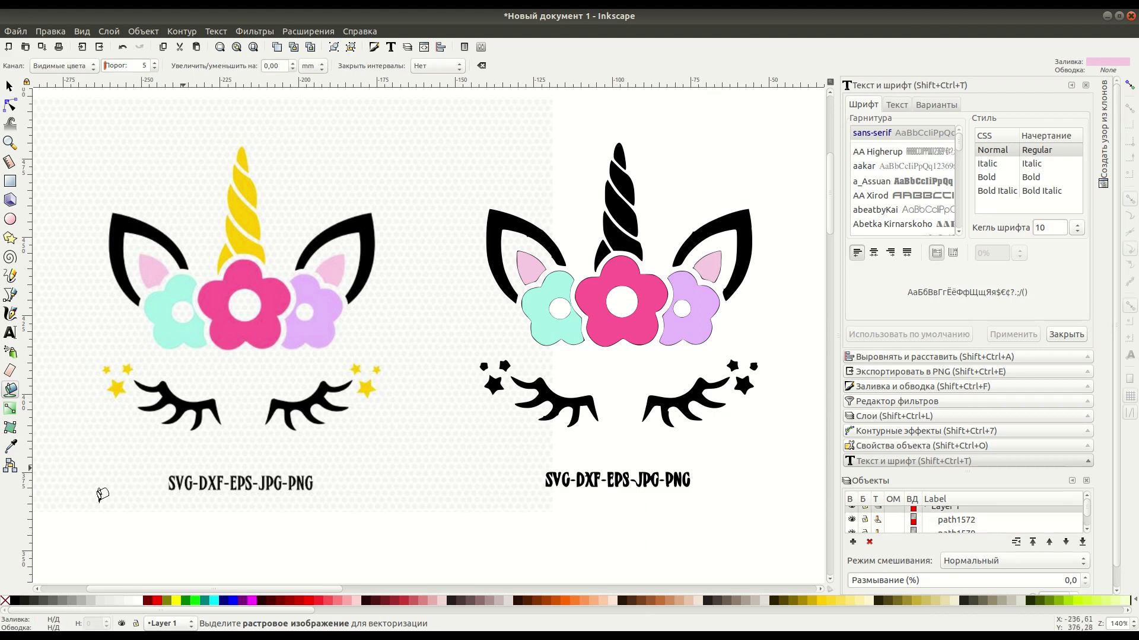
- Sample the original's yellow and fill all segments of the right unicorn's horn
left_click(10, 446)
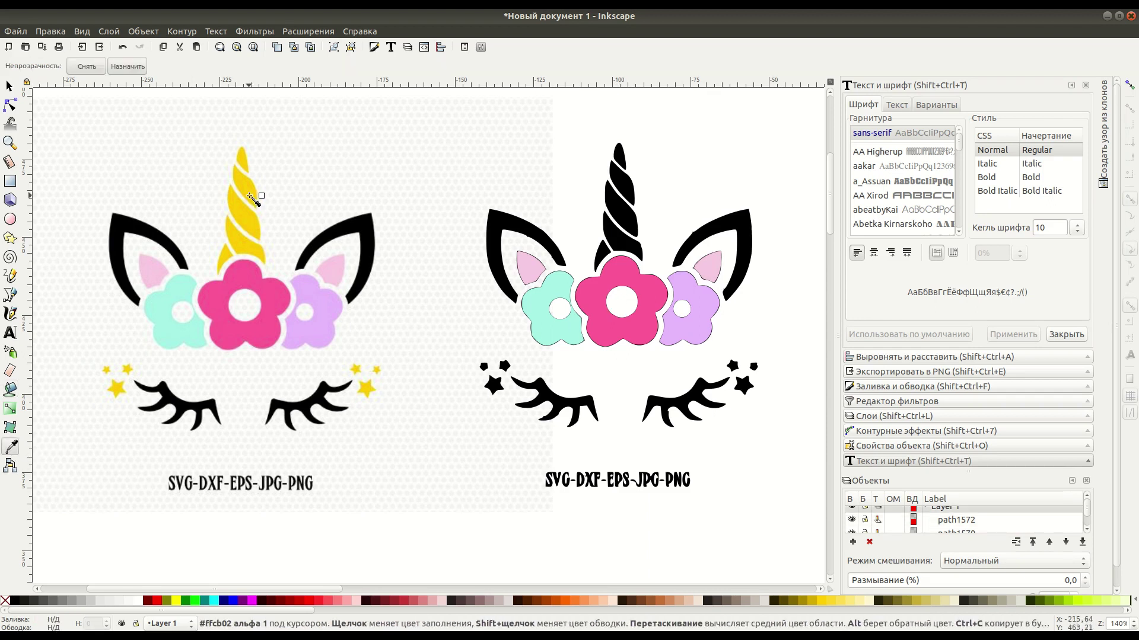
left_click(10, 390)
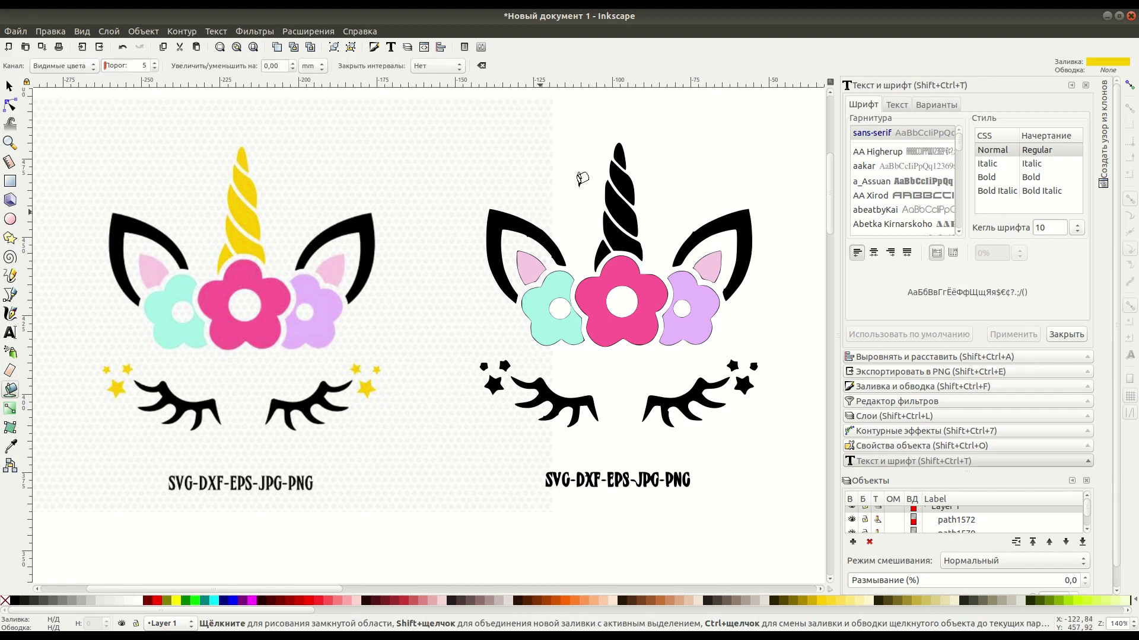
left_click(620, 166)
left_click(616, 225)
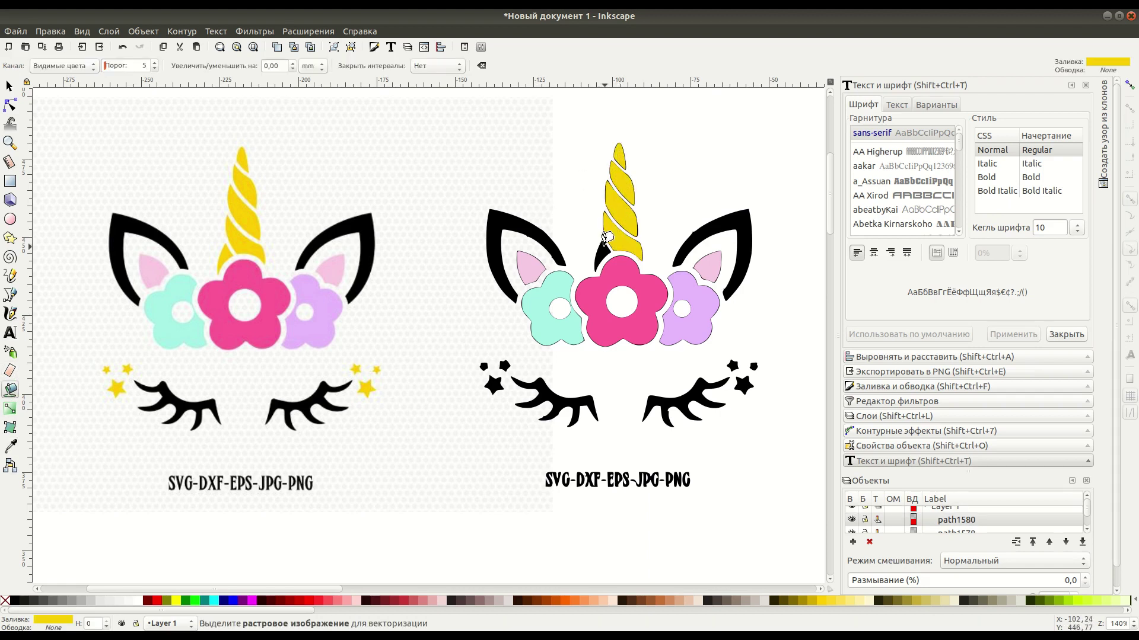
left_click(603, 249)
- Fill the small stars on both sides of the eyes yellow
left_click(497, 381)
left_click(505, 365)
left_click(483, 366)
left_click(732, 364)
left_click(743, 385)
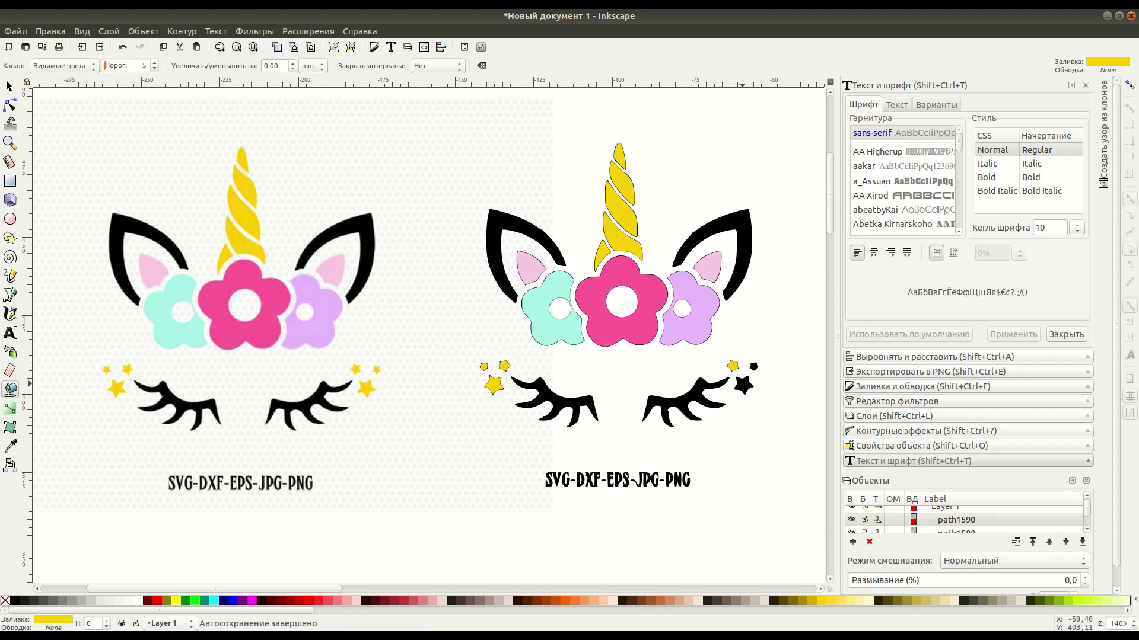
left_click(754, 367)
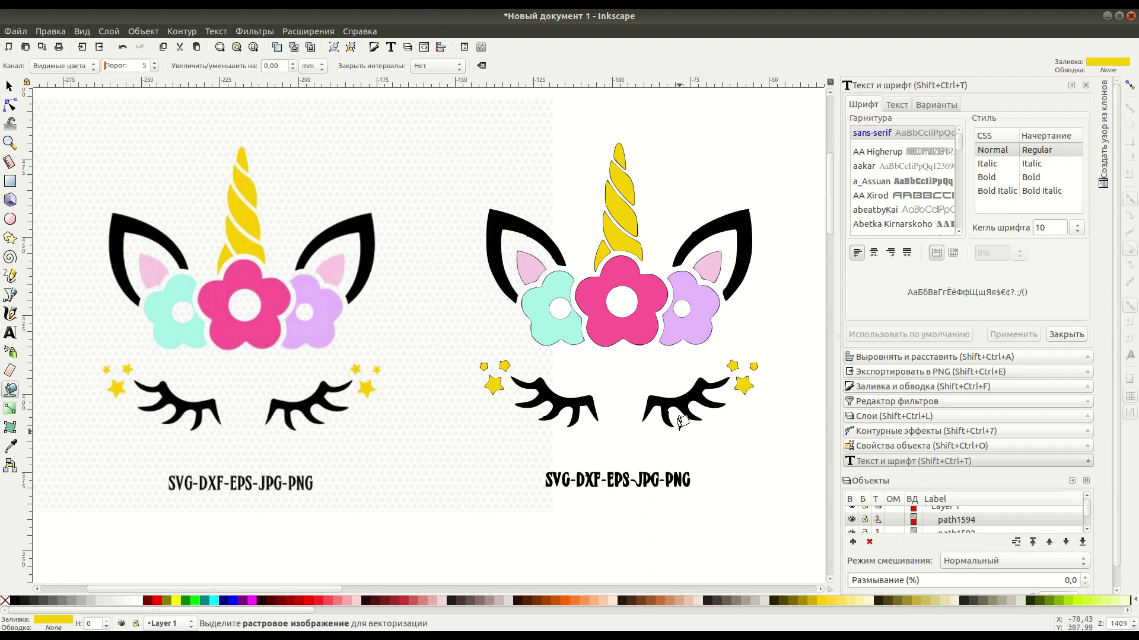
left_click(10, 448)
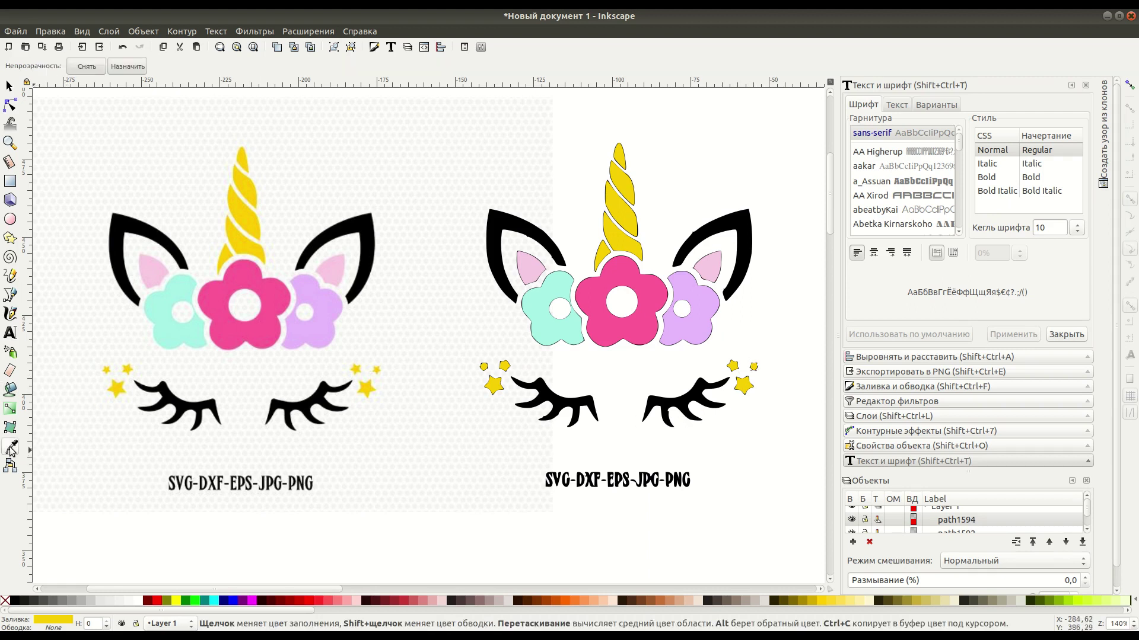
left_click(121, 225)
key("s")
key("Escape")
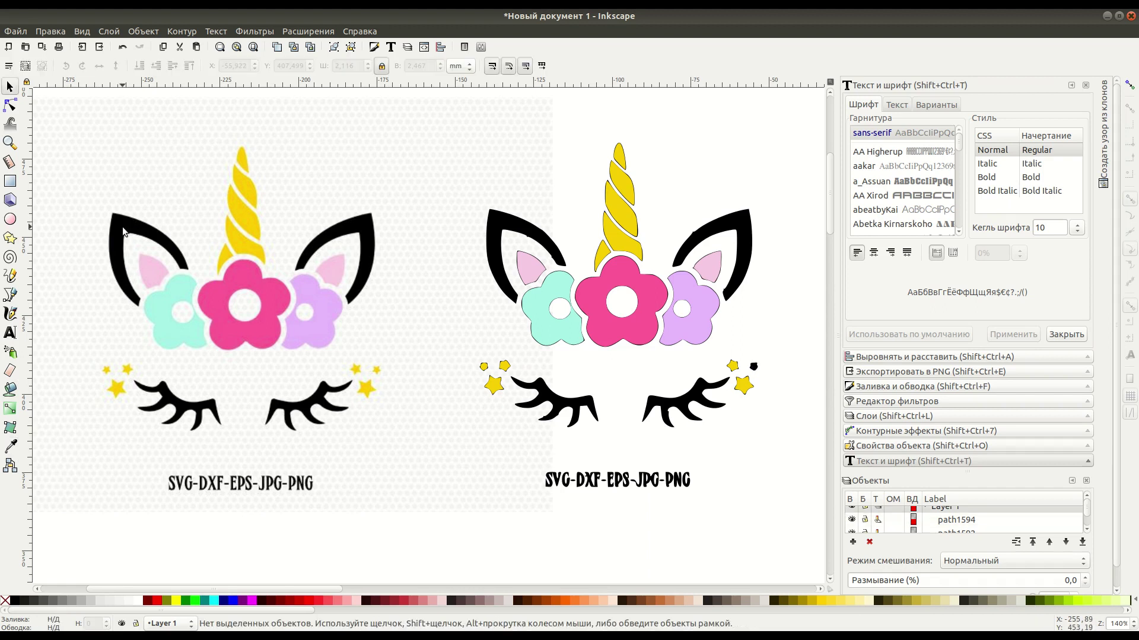
left_click(10, 389)
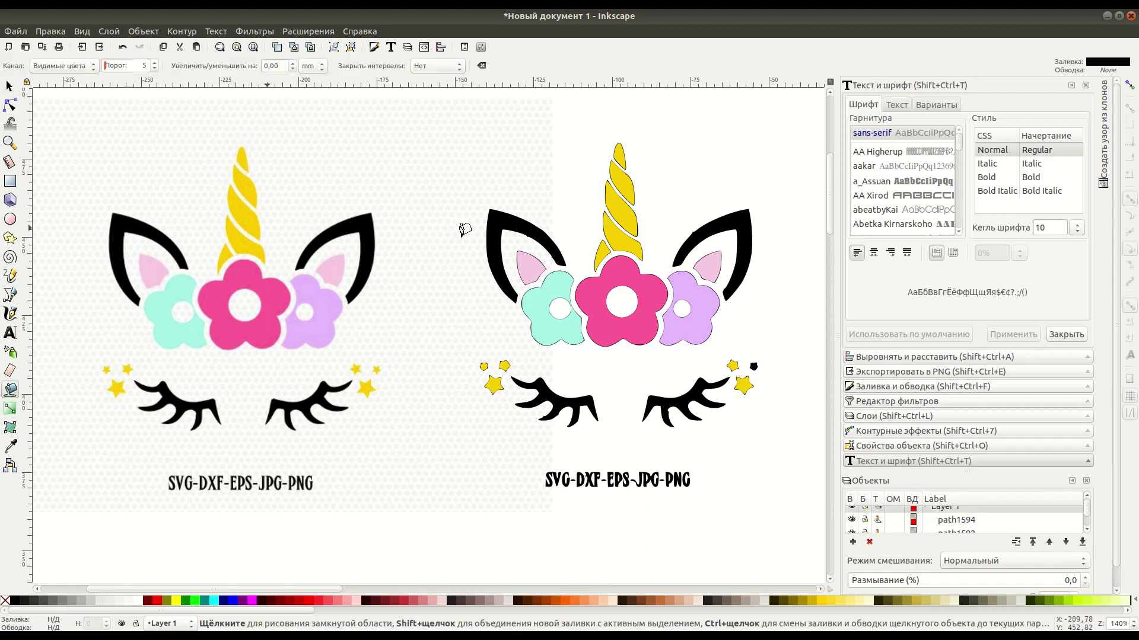
left_click(501, 208)
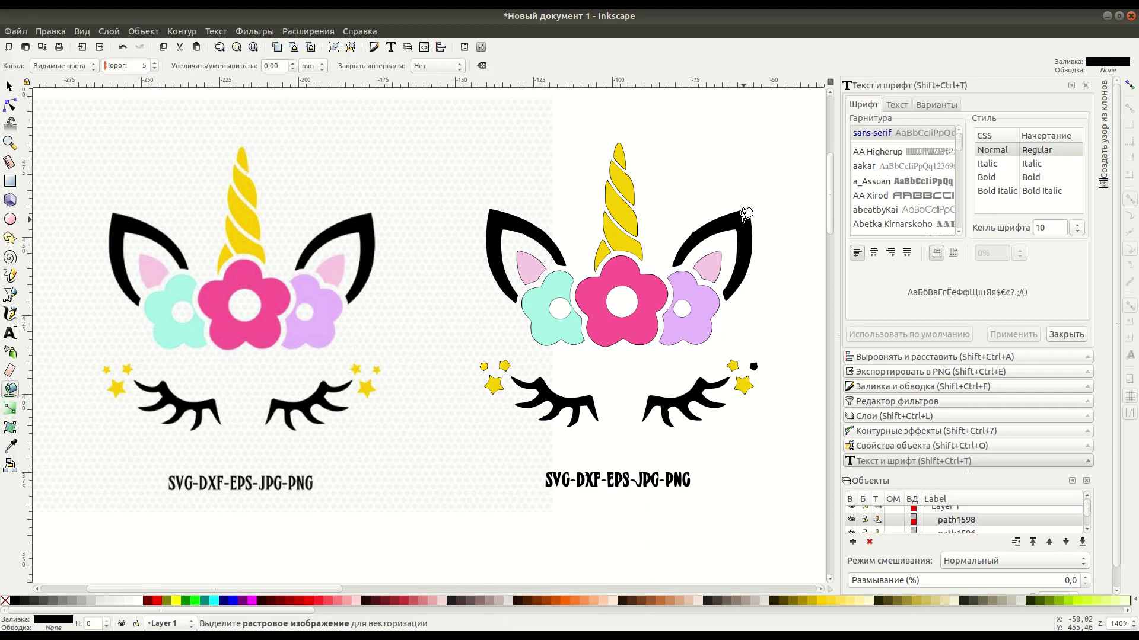
left_click(691, 388)
left_click(12, 451)
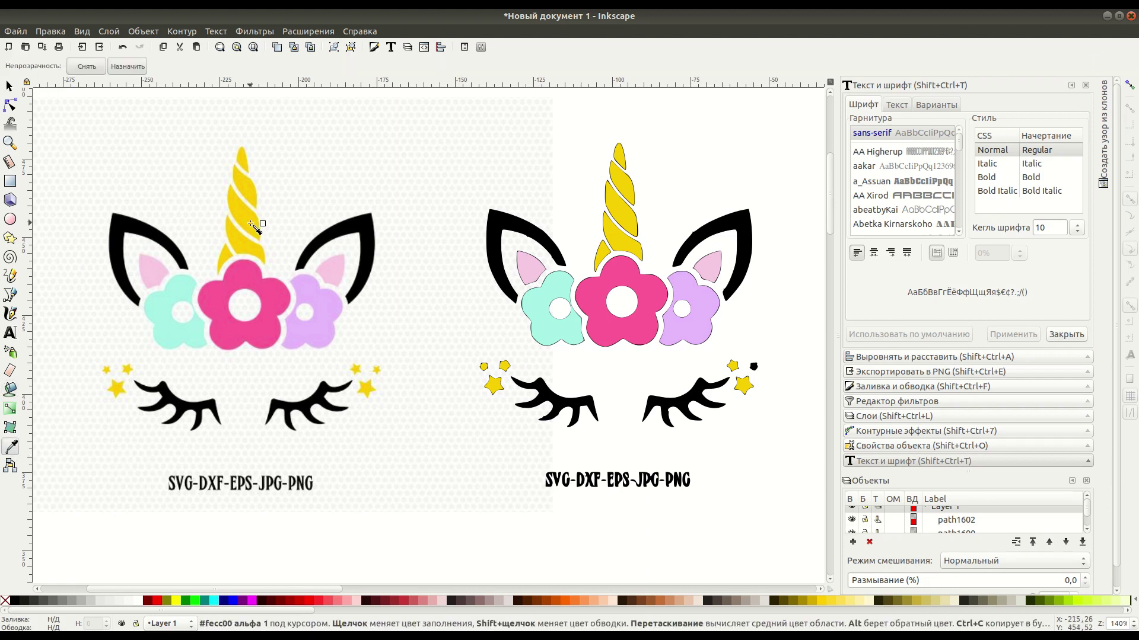
left_click(10, 389)
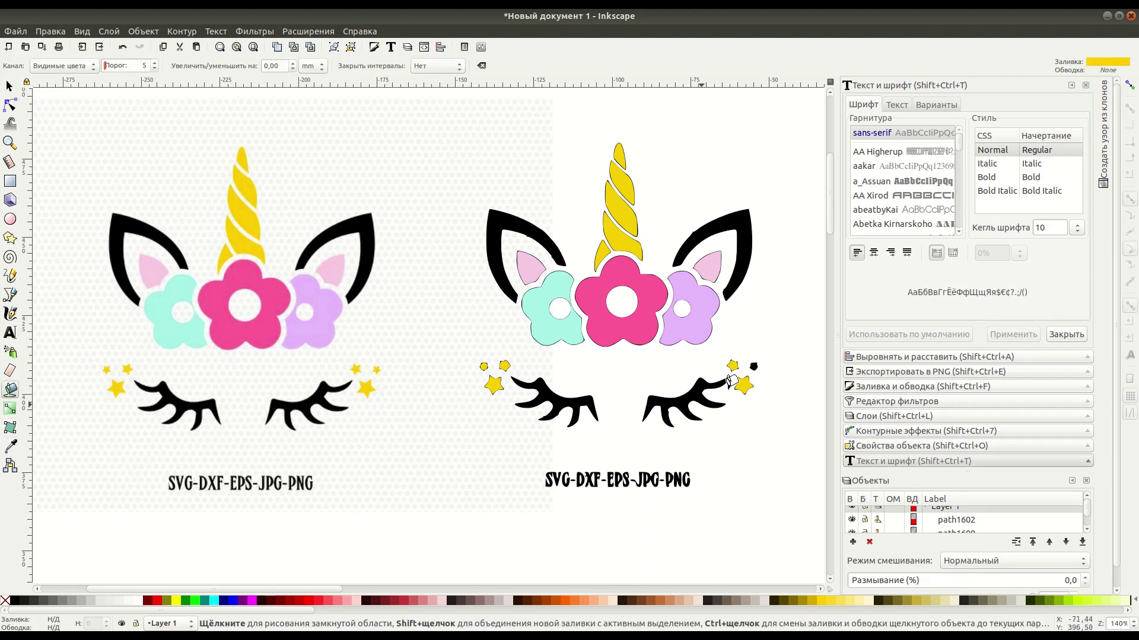
left_click(753, 366)
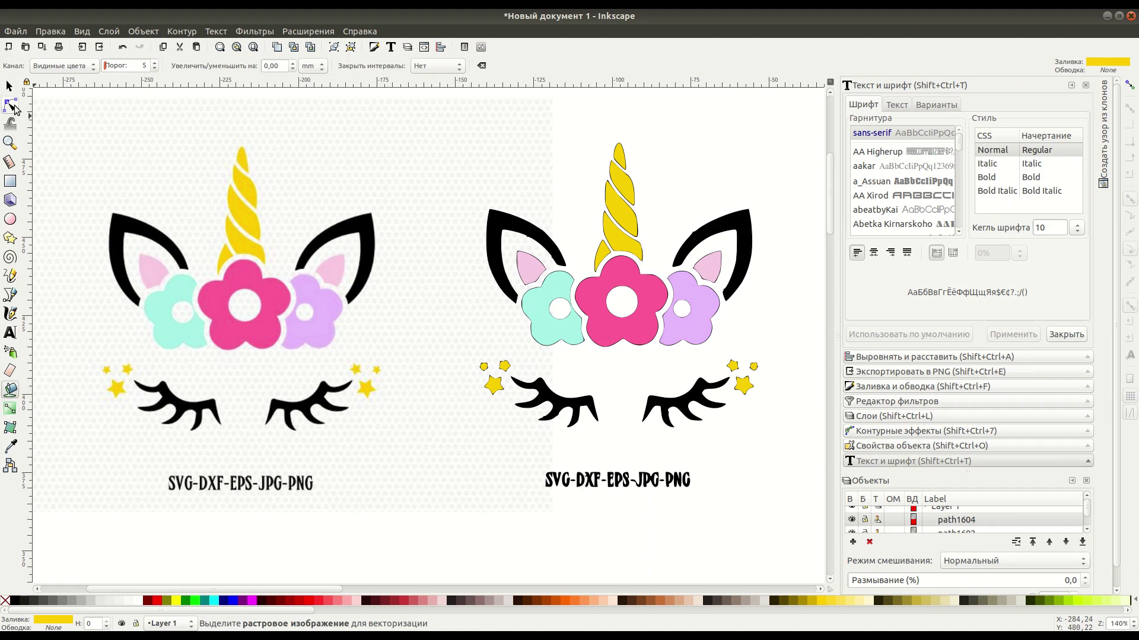
left_click(9, 86)
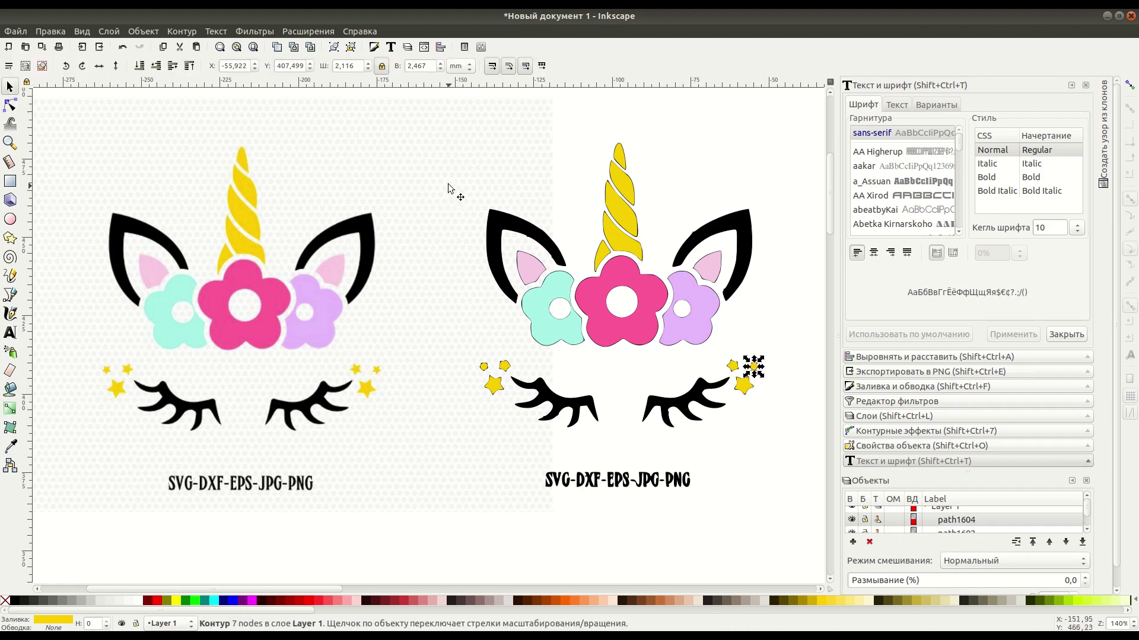
left_click(572, 150)
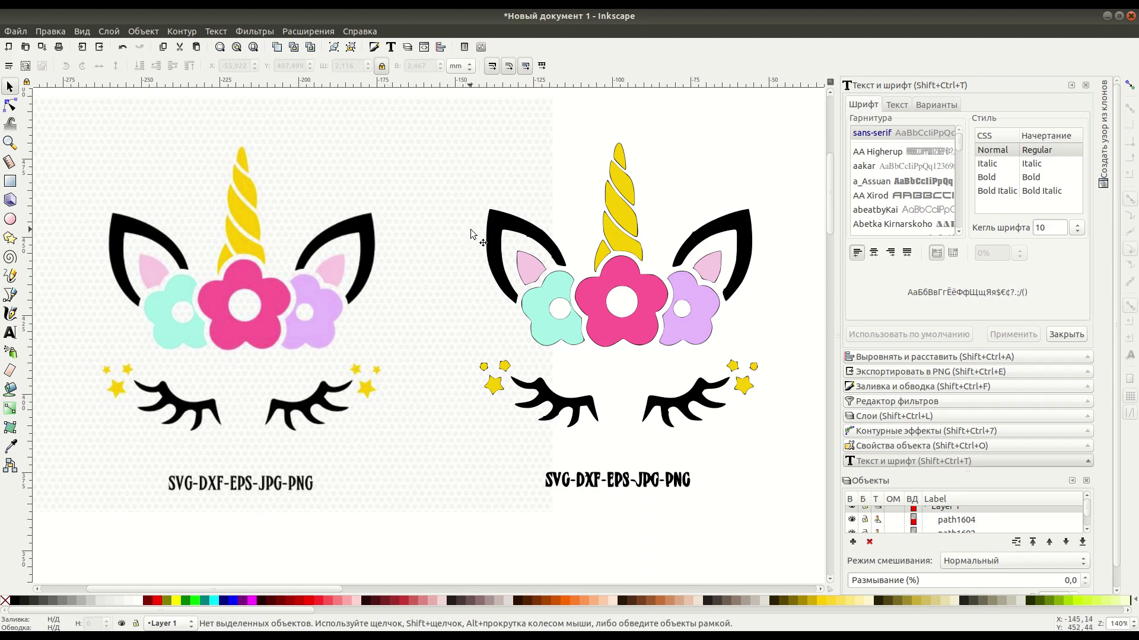
- Lower the pink flower in the stacking order so it shows through the traced outline
left_click(624, 280)
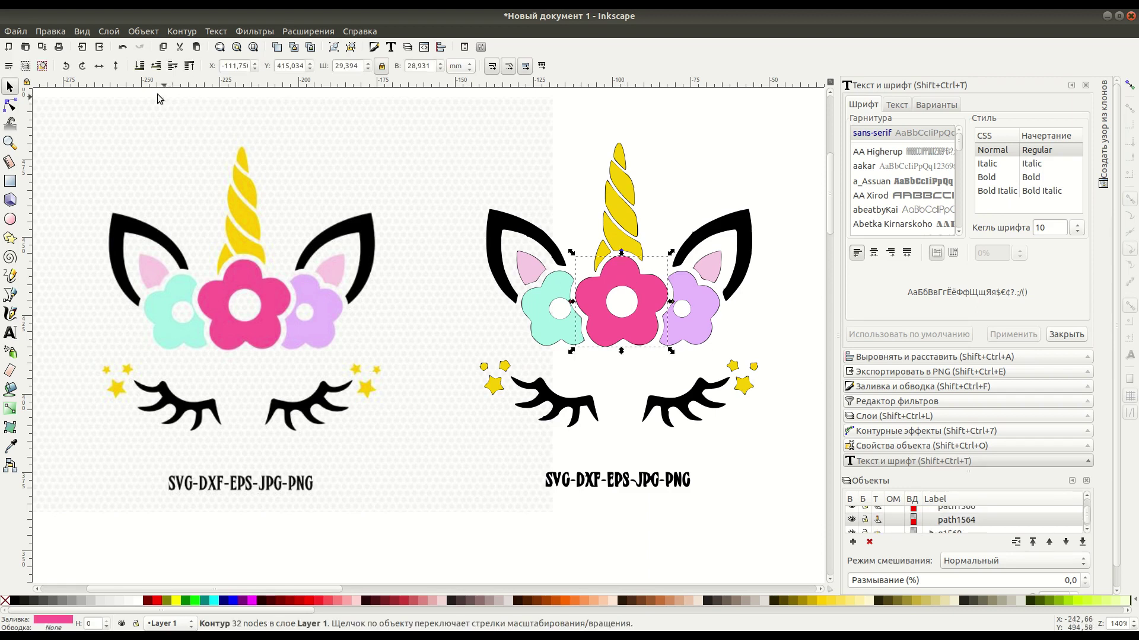
left_click(140, 66)
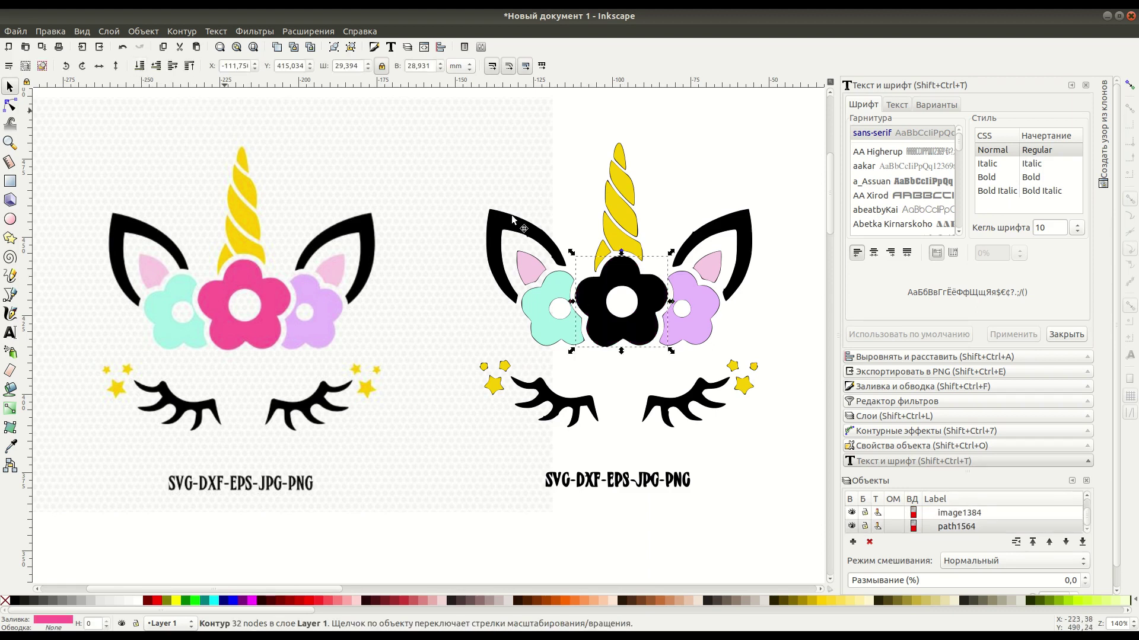
left_click(619, 276)
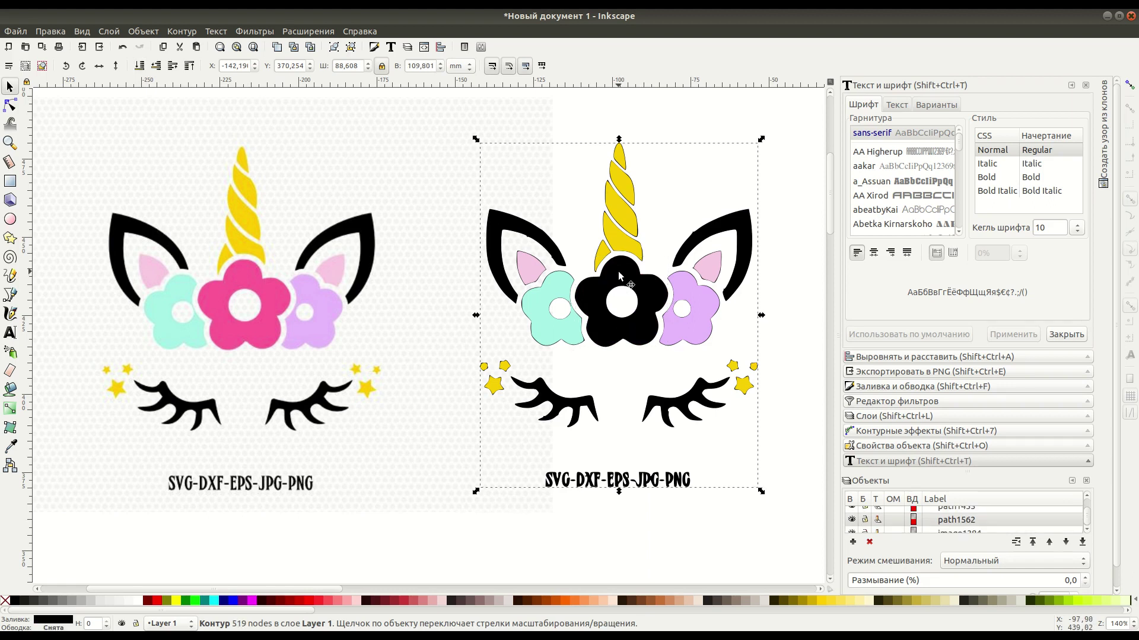
left_click(673, 511)
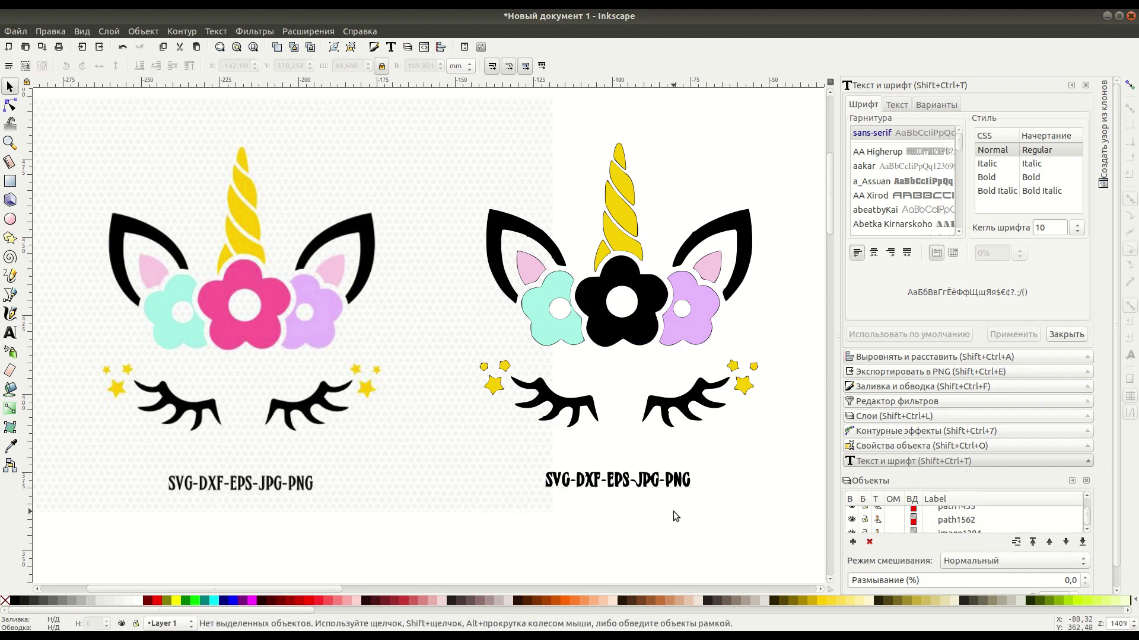
- Delete the large black traced outline together with its caption text
left_click(619, 483)
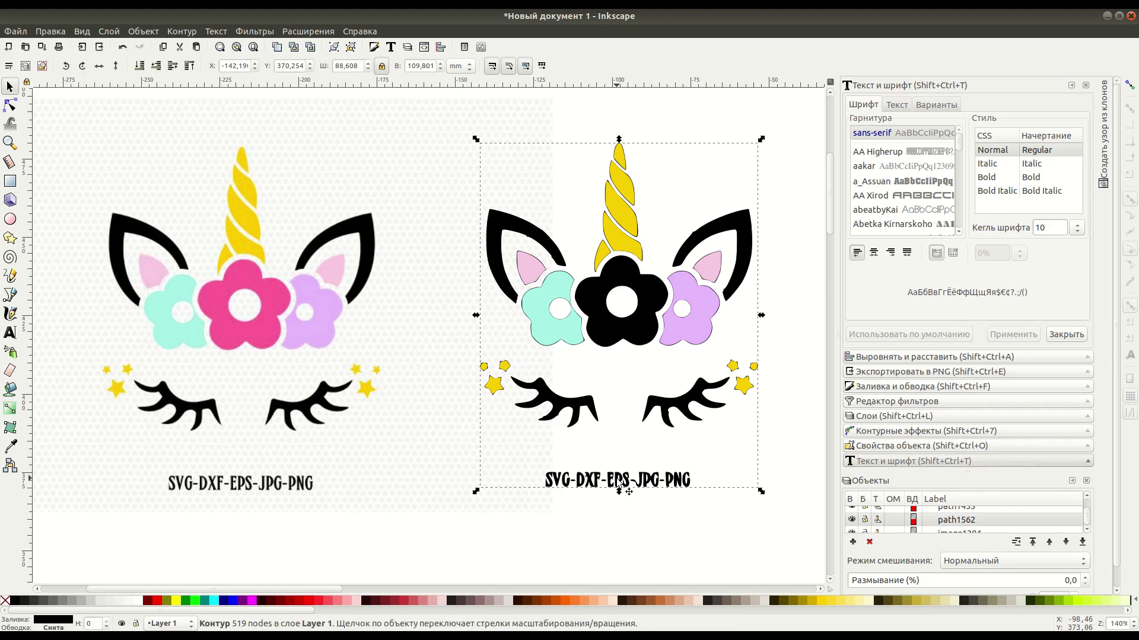
key("Delete")
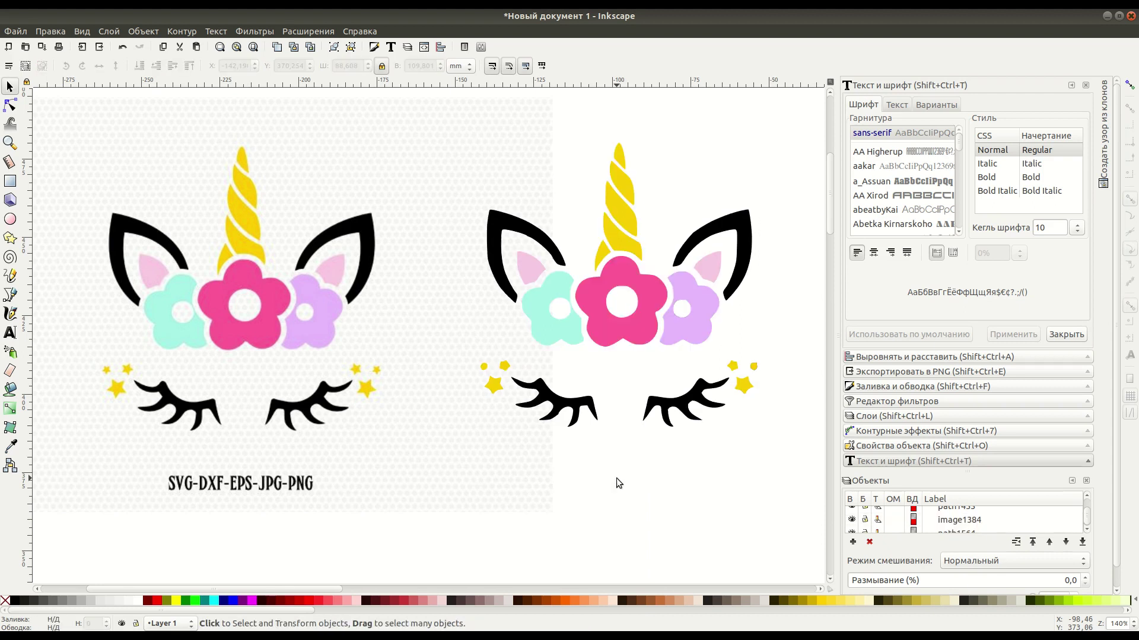
left_click(328, 301)
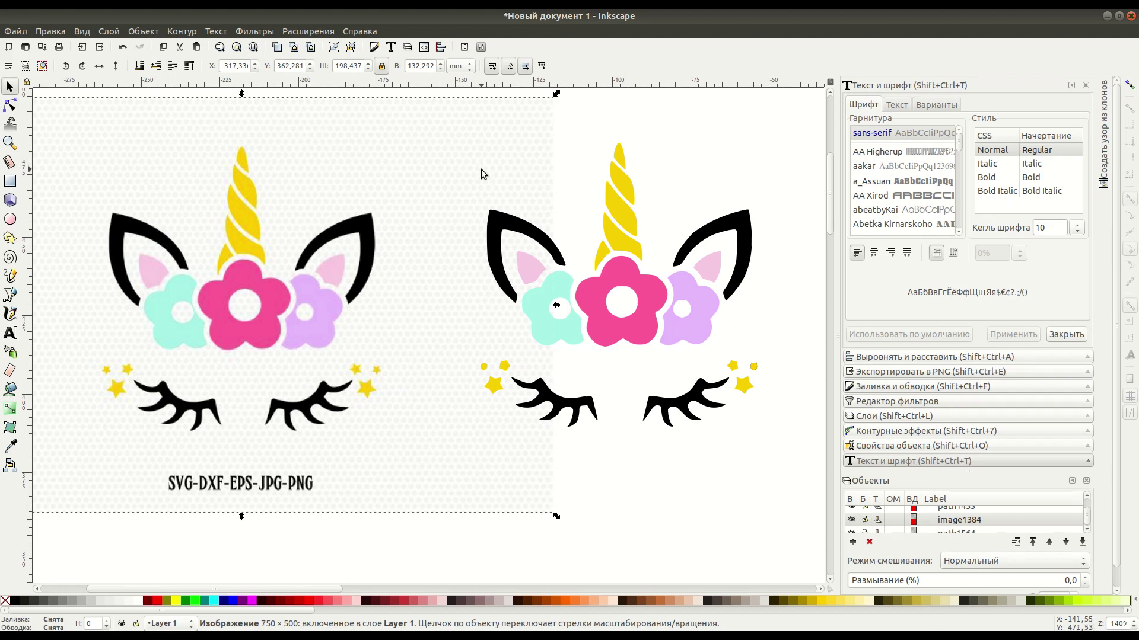
- Delete the raster unicorn image and scroll the vector unicorn into view
key("Delete")
scroll(583, 265, "up", 3)
scroll(432, 361, "right", 6)
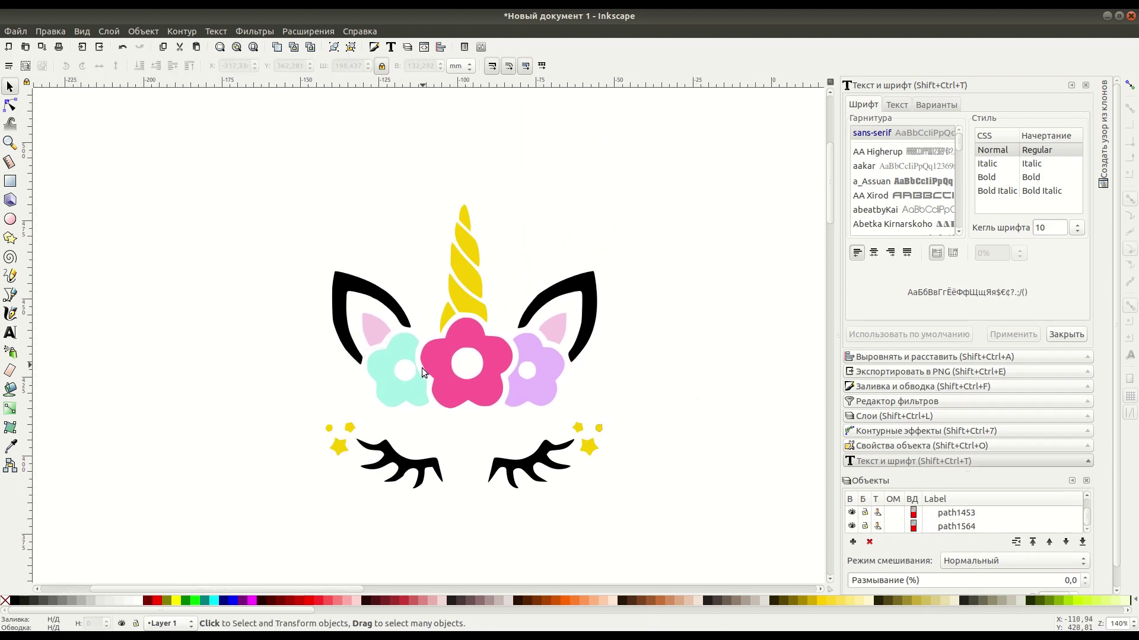
- Zoom in on the left black ear and delete the extra nodes along its top edge
left_click(10, 107)
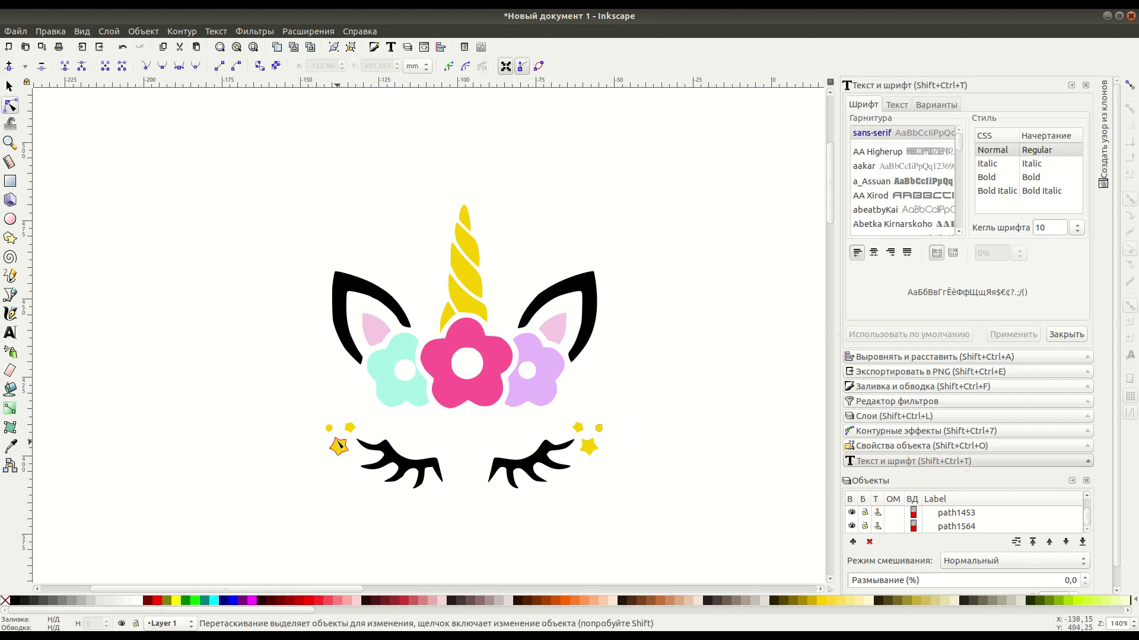
scroll(356, 379, "up", 1)
scroll(396, 403, "up", 1)
scroll(396, 404, "up", 1)
left_click(356, 225)
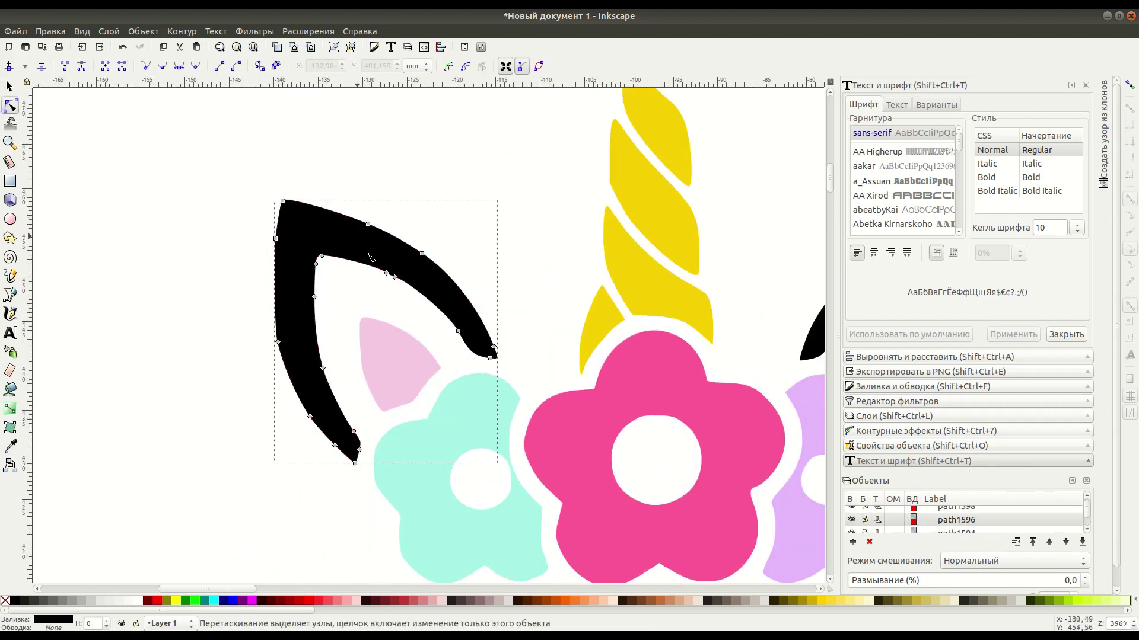
scroll(465, 382, "right", 2)
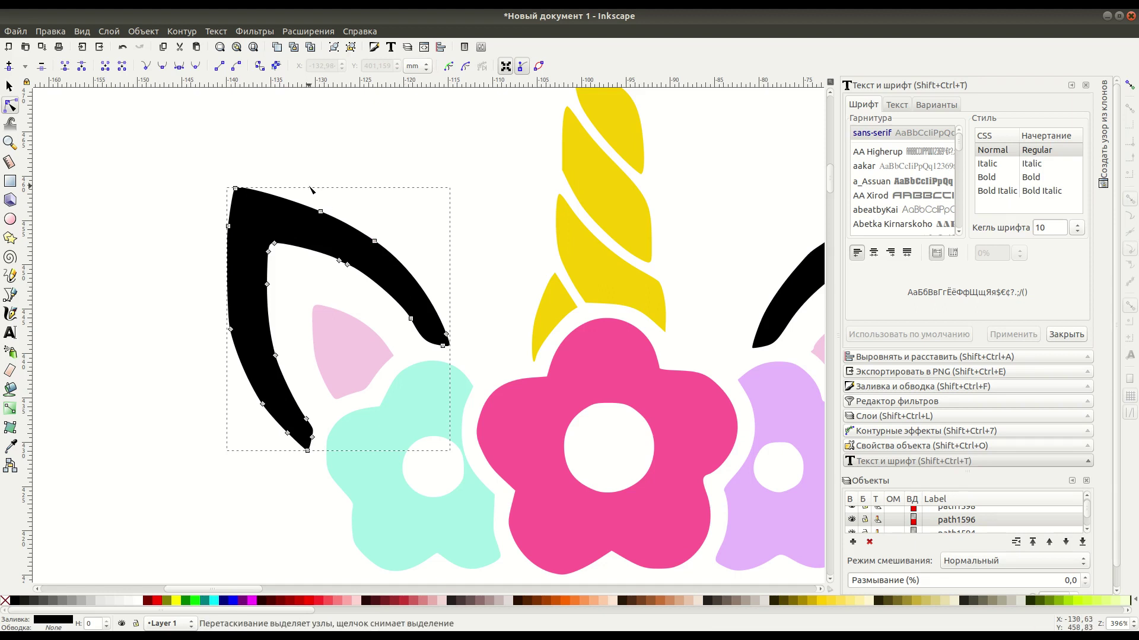
left_click_drag(304, 192, 391, 252)
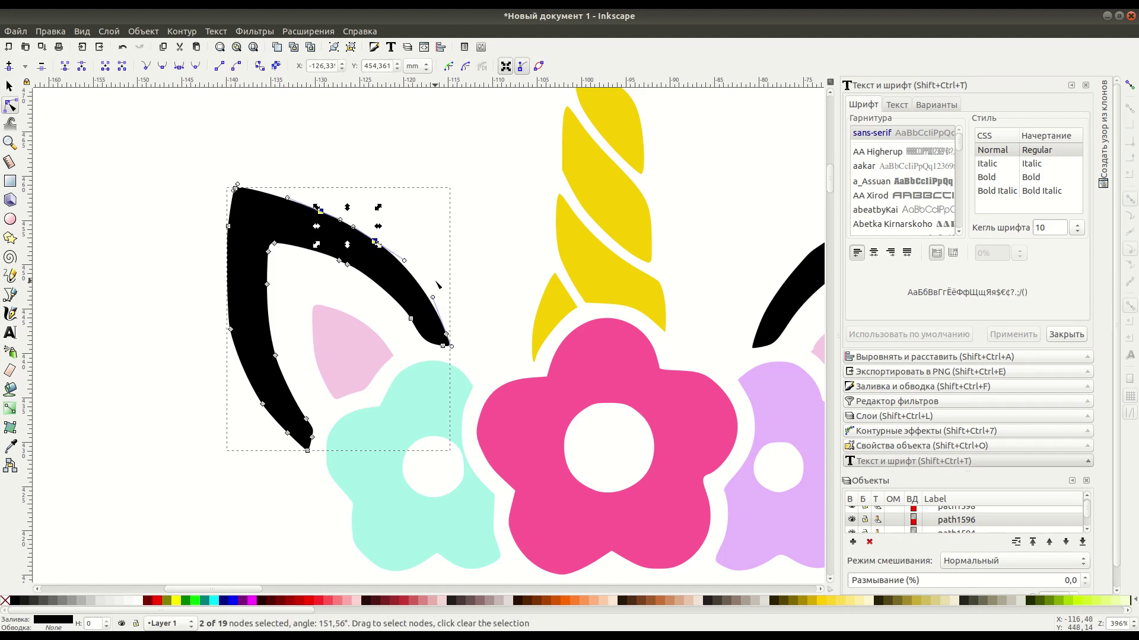
key("Delete")
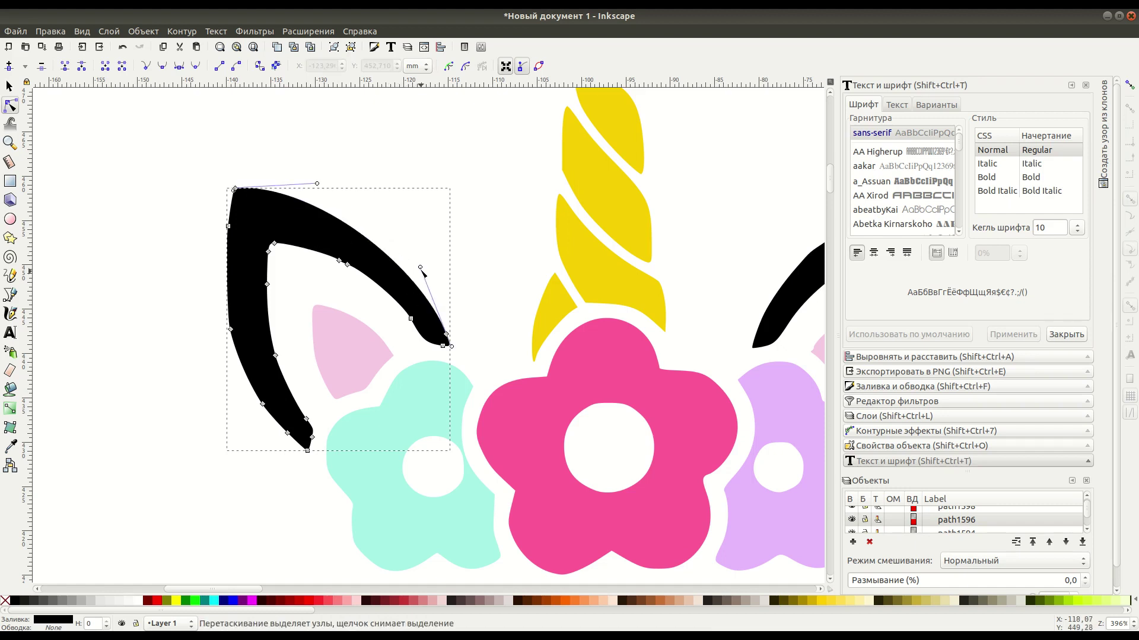
- Reshape the ear's tip and top curve, removing surplus inner-curve nodes and smoothing it
left_click_drag(420, 267, 433, 261)
left_click_drag(318, 185, 337, 188)
left_click_drag(322, 242, 359, 283)
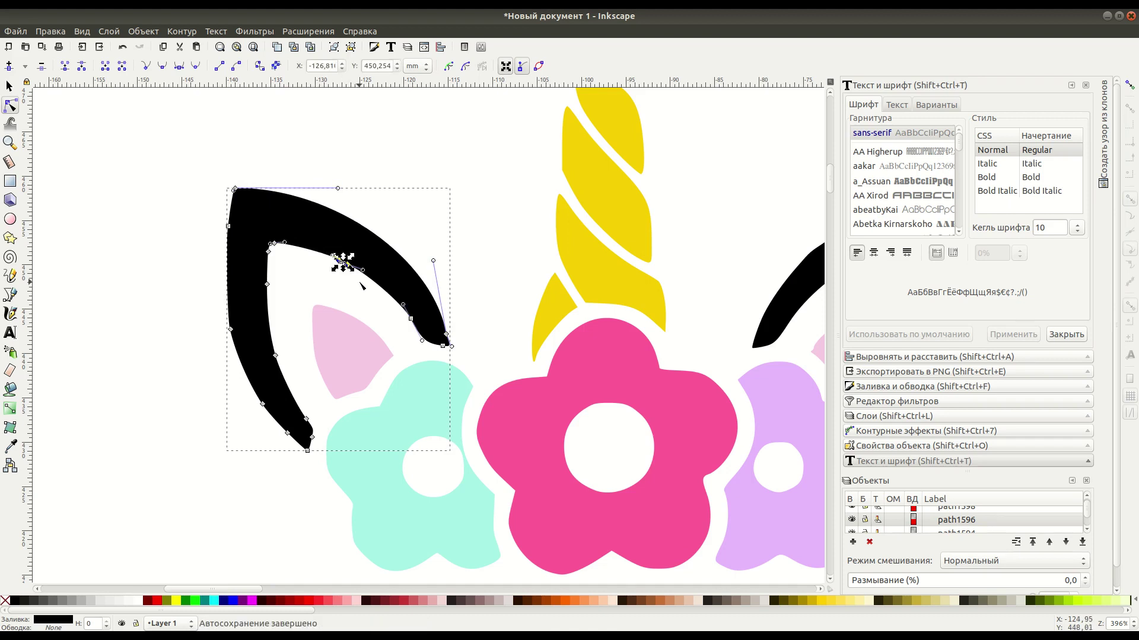
key("Delete")
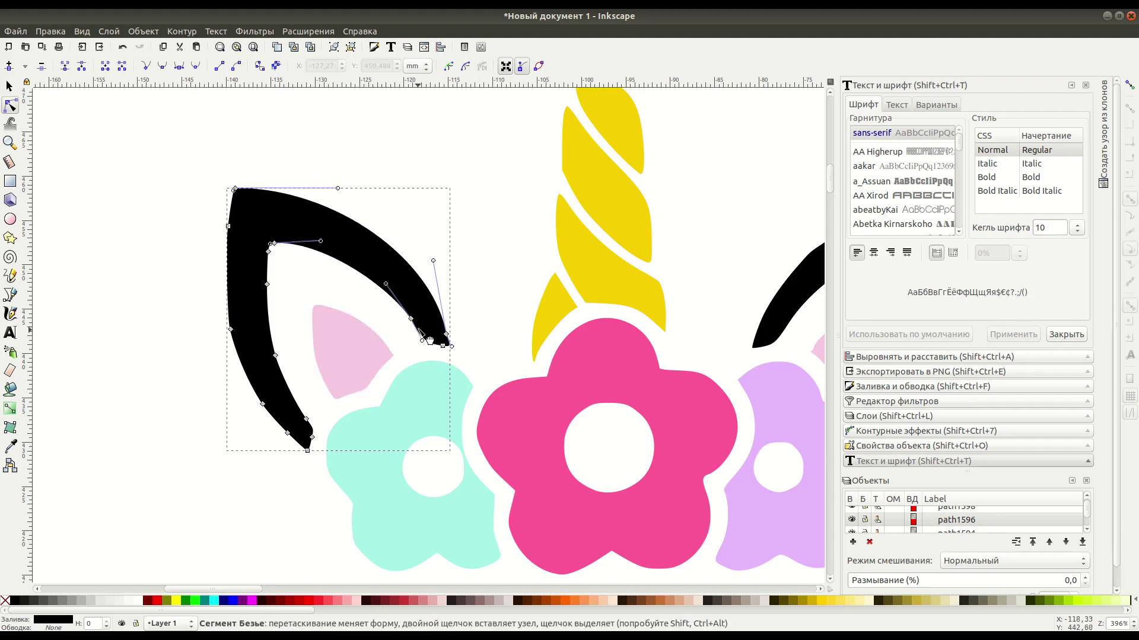
left_click_drag(281, 248, 260, 309)
key("Delete")
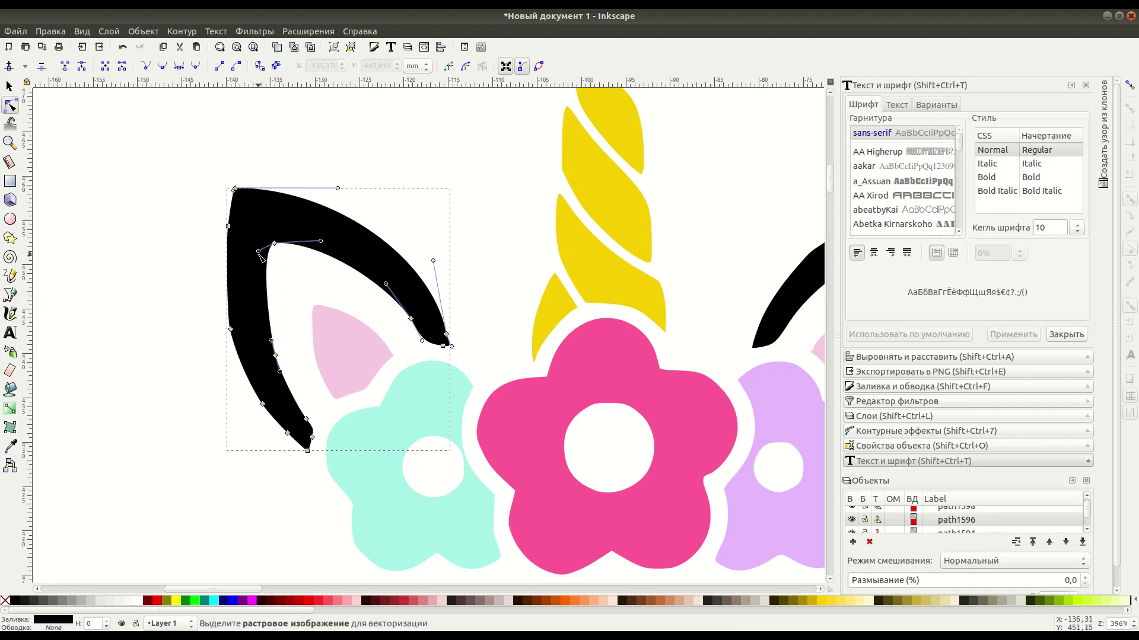
left_click_drag(259, 252, 254, 286)
- Remove the lower inner and left-edge nodes, then smooth the ear's outer and lower curves
left_click(275, 355)
key("Delete")
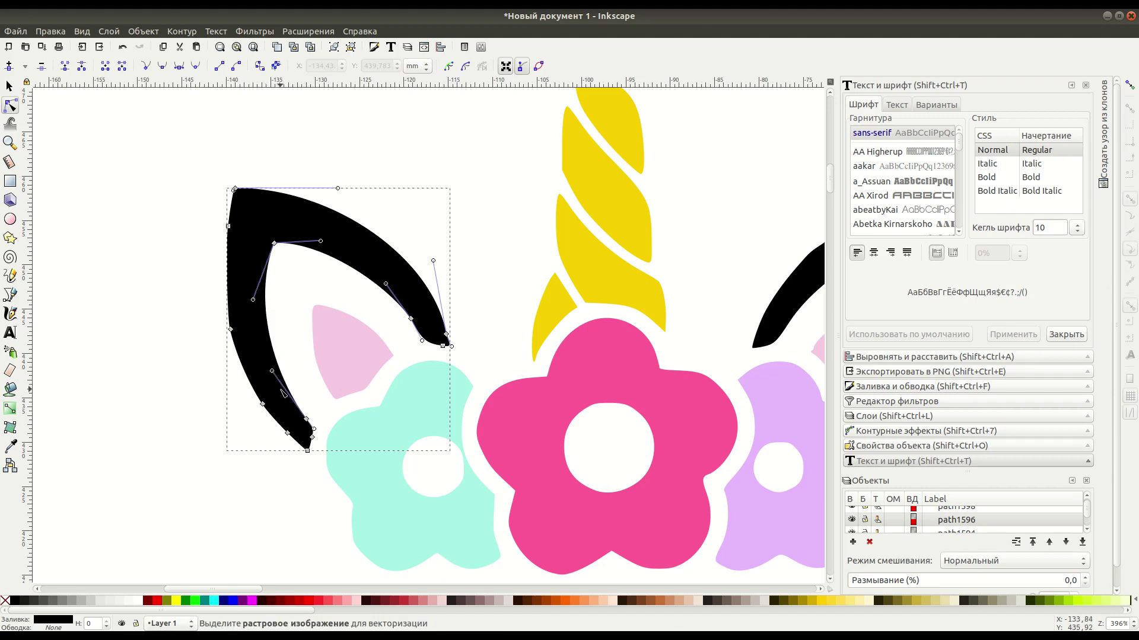
left_click_drag(245, 217, 205, 363)
key("Delete")
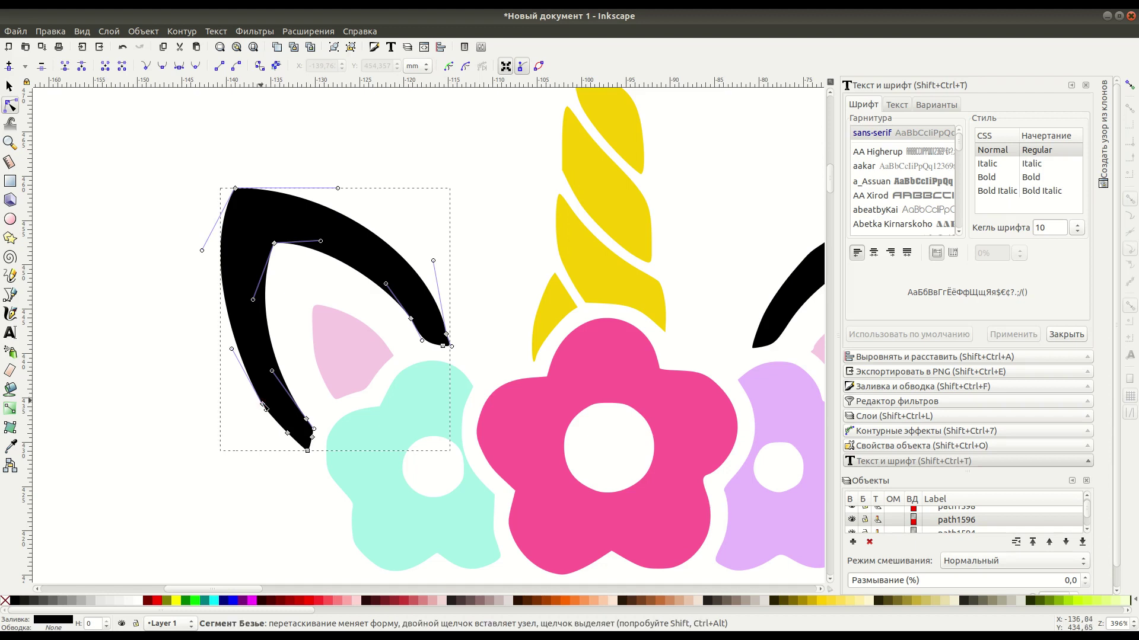
left_click(263, 405)
key("Delete")
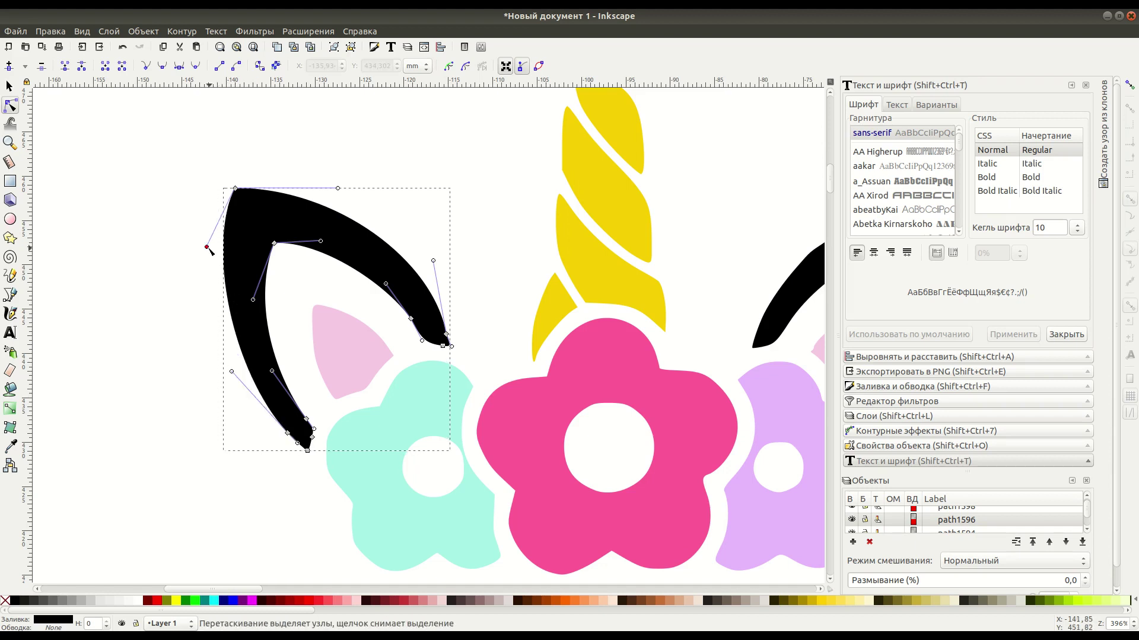
left_click_drag(200, 255, 205, 298)
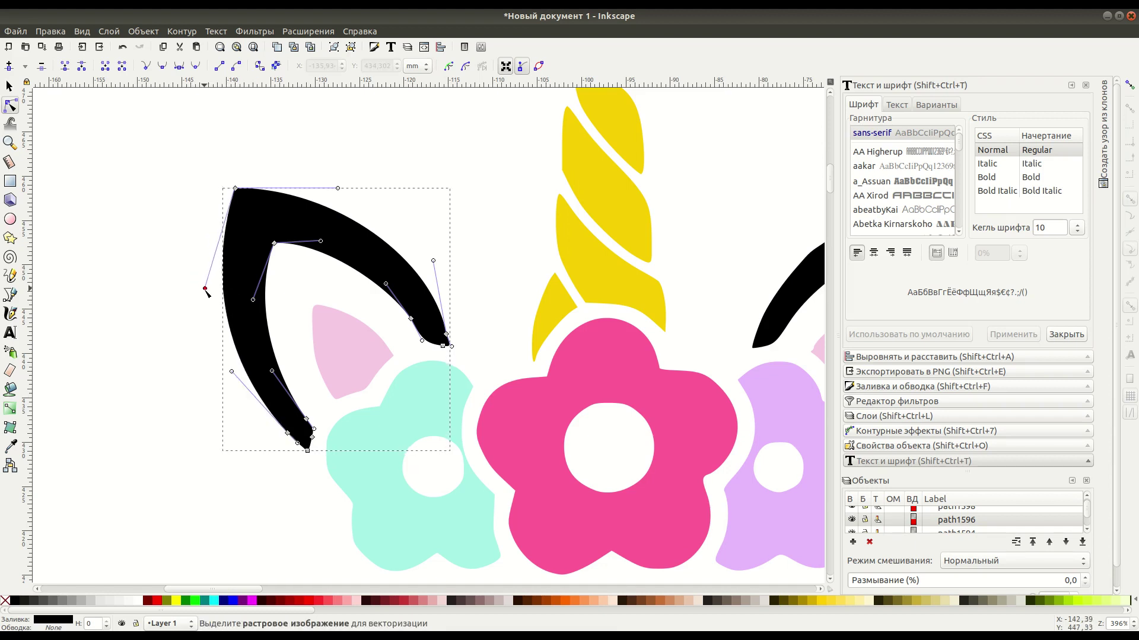
left_click_drag(232, 371, 228, 377)
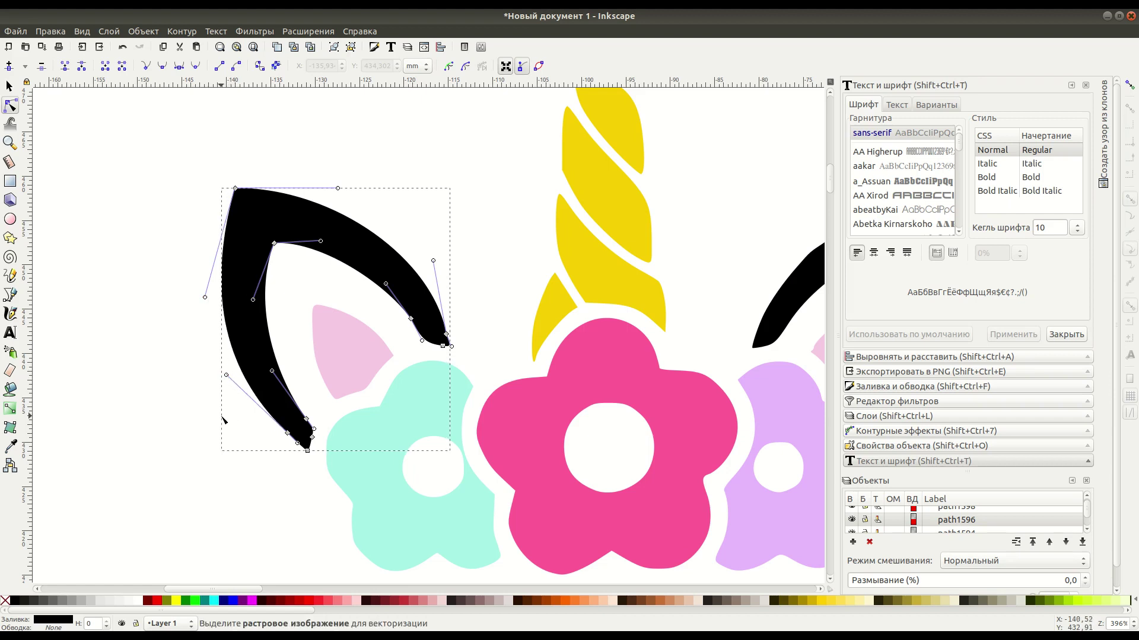
left_click(9, 86)
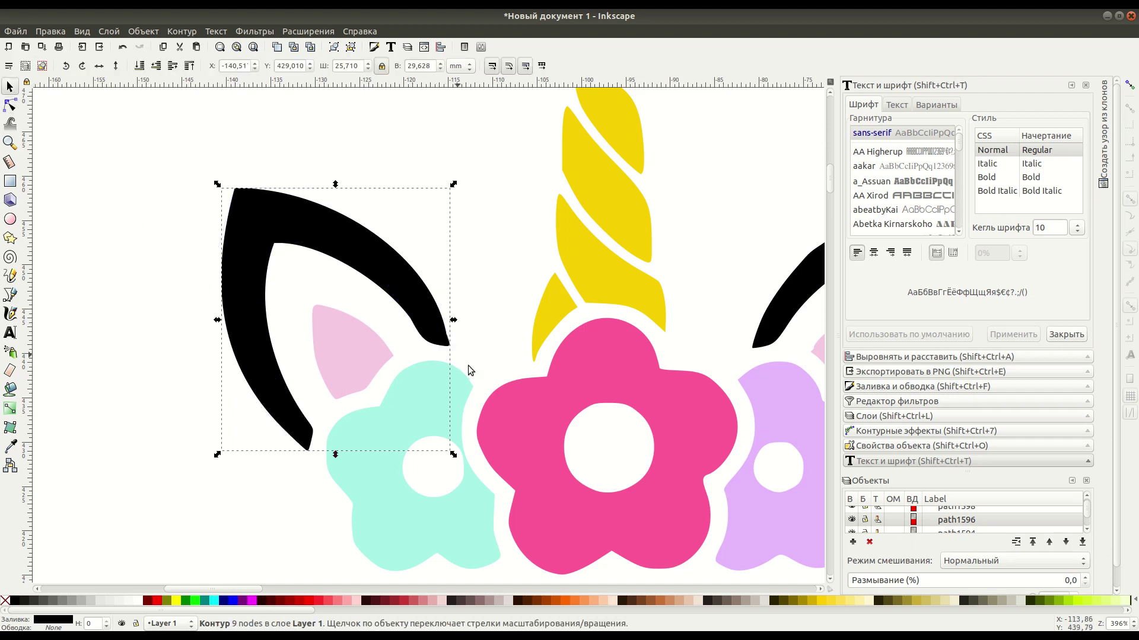
- Zoom out to see both ears and delete the original right black ear
scroll(433, 373, "right", 5)
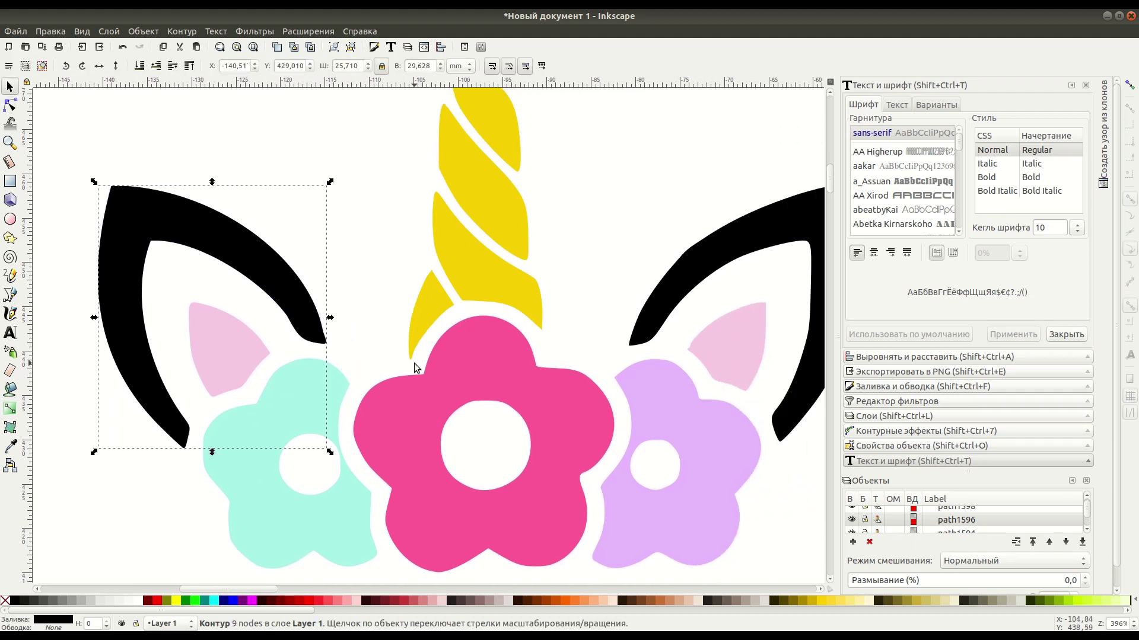
key("minus")
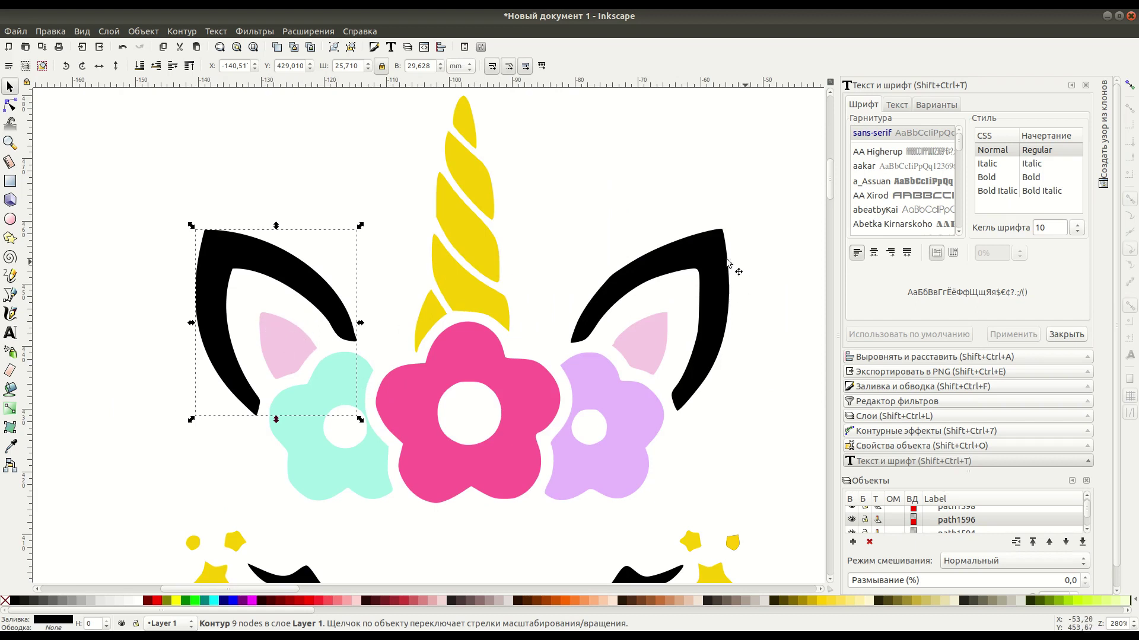
left_click(699, 252)
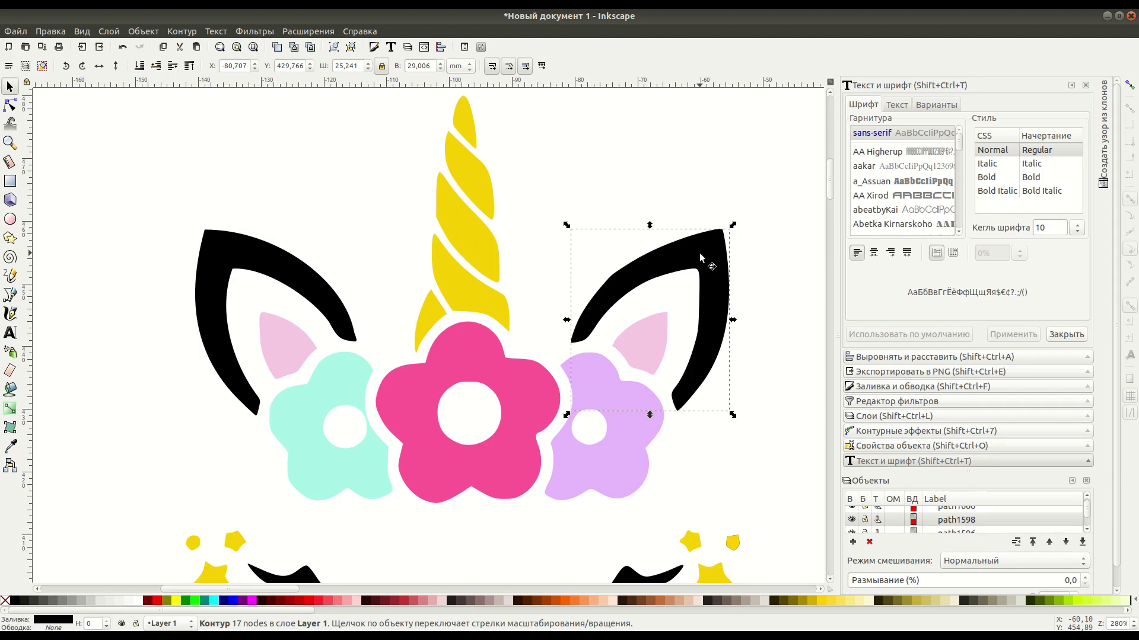
key("Delete")
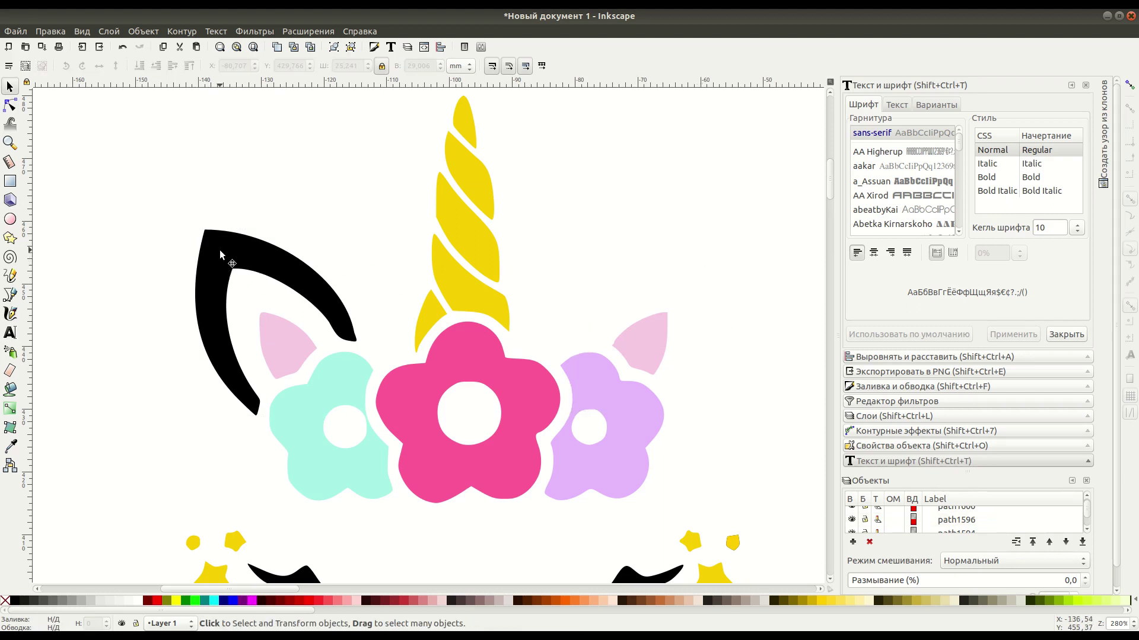
- Copy the cleaned left ear, flip it horizontally, and position it as the right ear
left_click(220, 254)
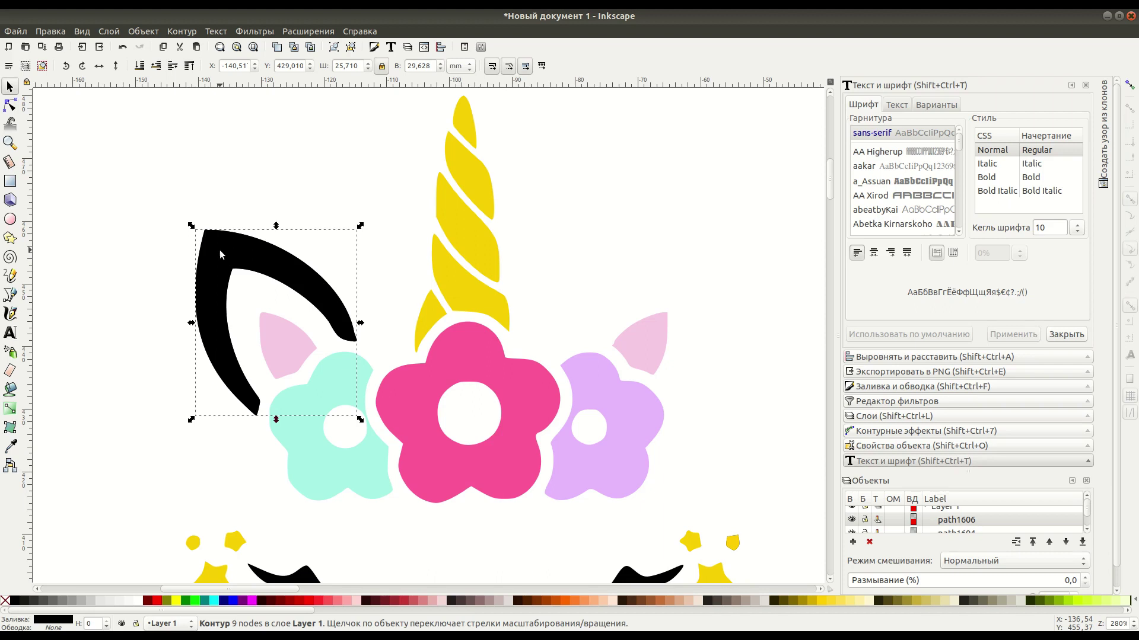
left_click(99, 66)
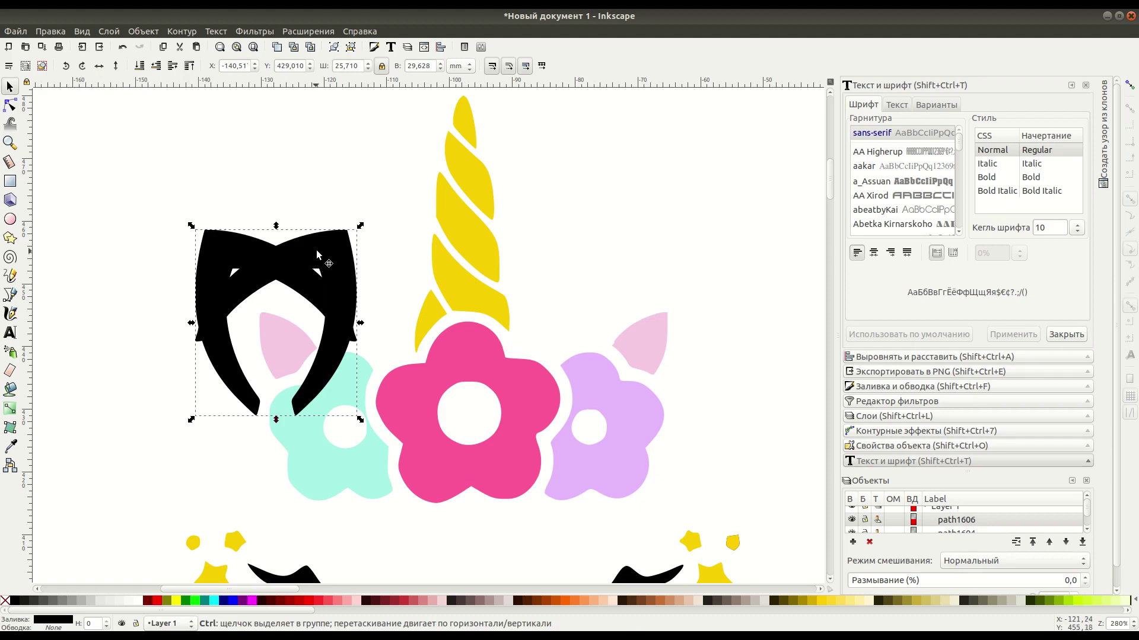
left_click_drag(317, 252, 701, 244)
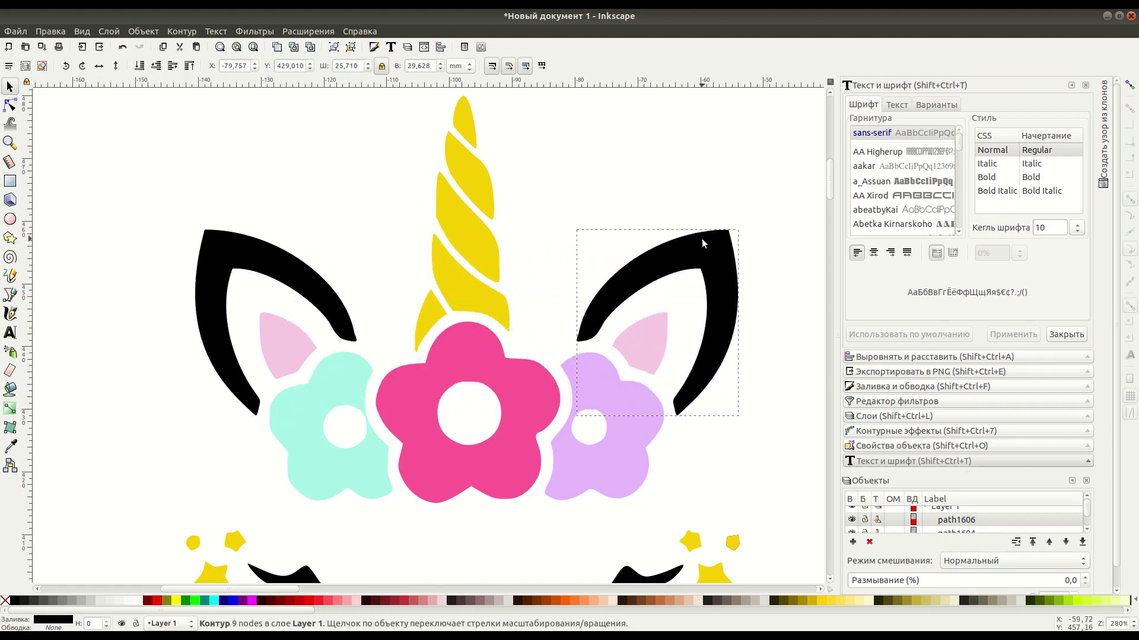
left_click_drag(701, 243, 699, 233)
key("alt+Right")
key("alt+Right")
key("alt+Right")
key("alt+Right")
key("alt+Right")
key("alt+Right")
key("alt+Right")
key("alt+Right")
left_click(773, 319)
scroll(773, 319, "down", 2)
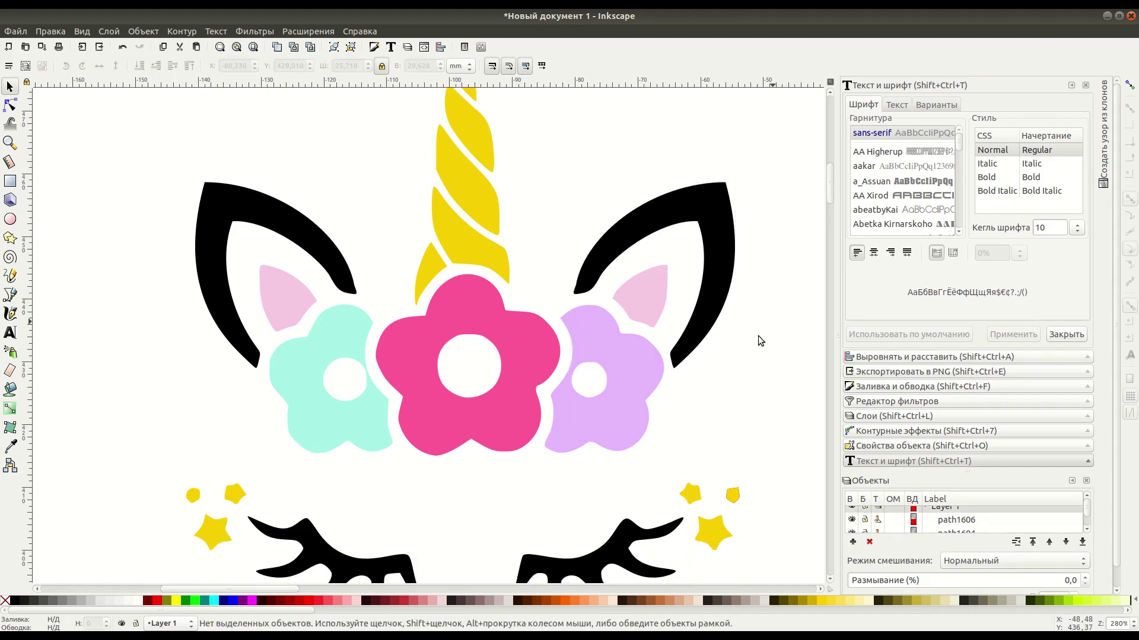